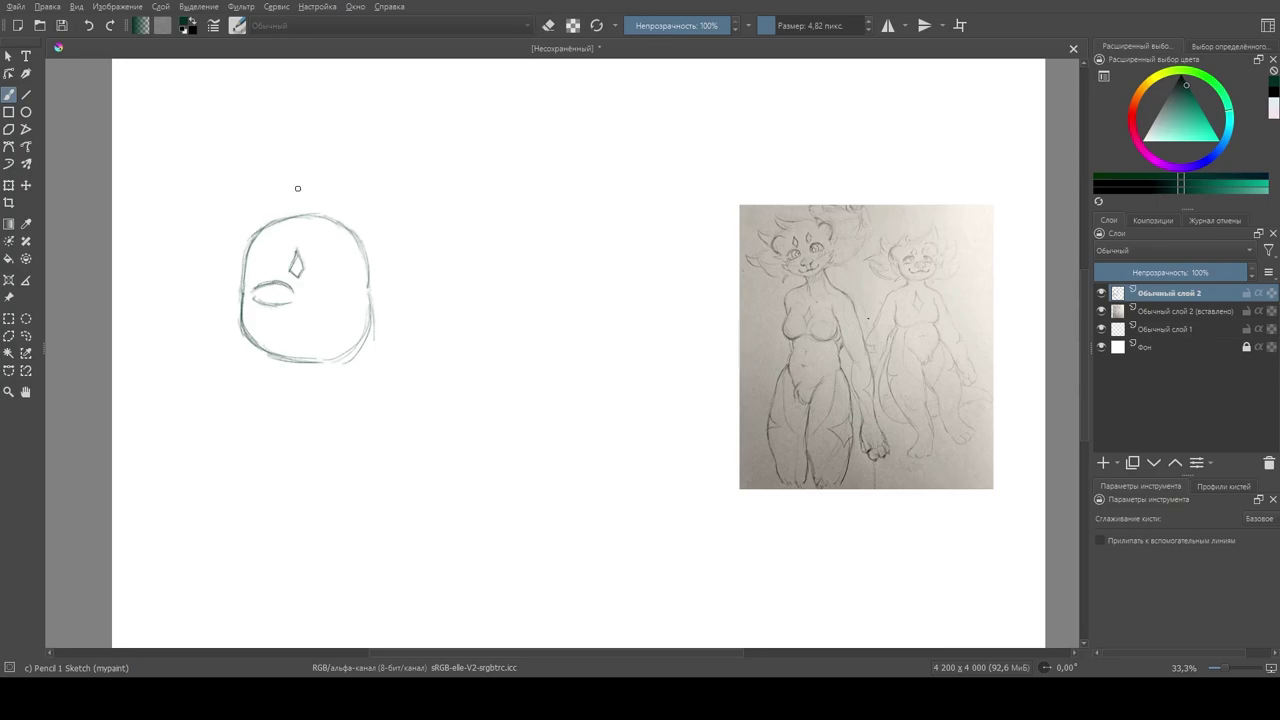
Step: Refine the closed left eye and sketch the nose and smiling mouth inside the head outline
mouse_move(254, 290)
left_mouse_down()
mouse_move(288, 292)
mouse_move(270, 303)
mouse_move(295, 300)
mouse_move(284, 285)
mouse_move(294, 323)
left_mouse_up()
right_click(297, 255)
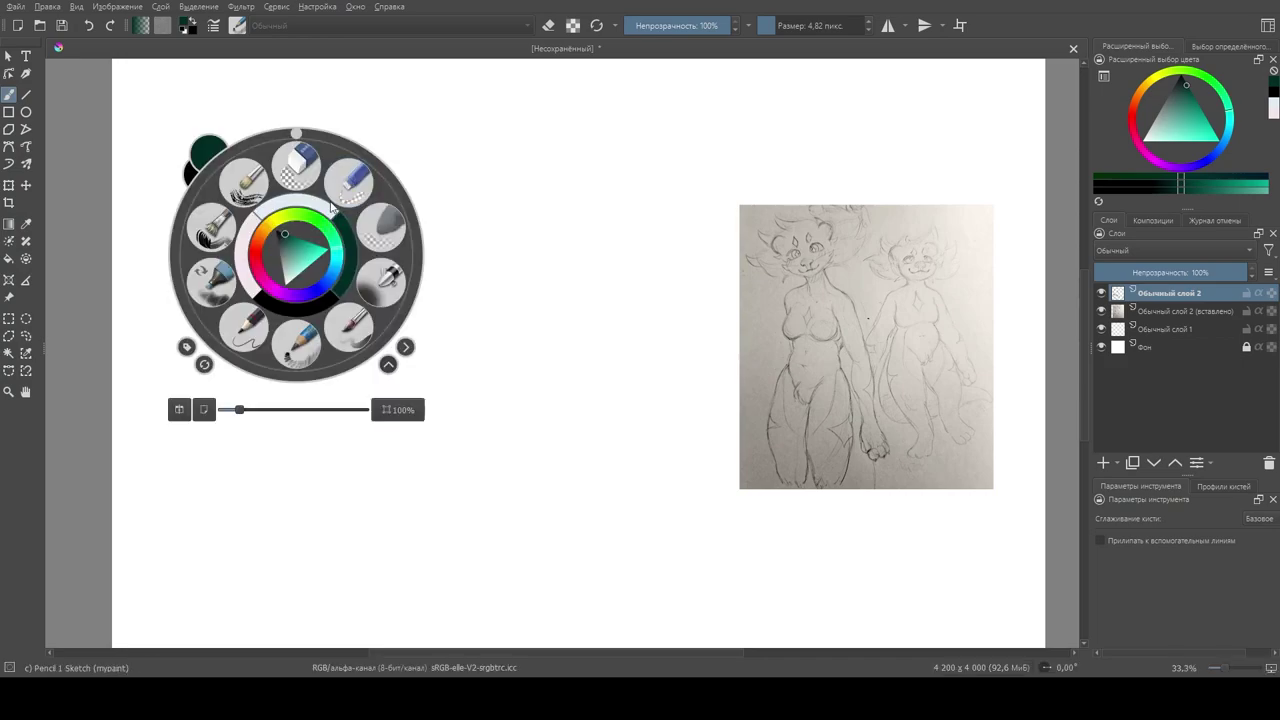
left_click(291, 332)
right_click(299, 277)
left_click(299, 200)
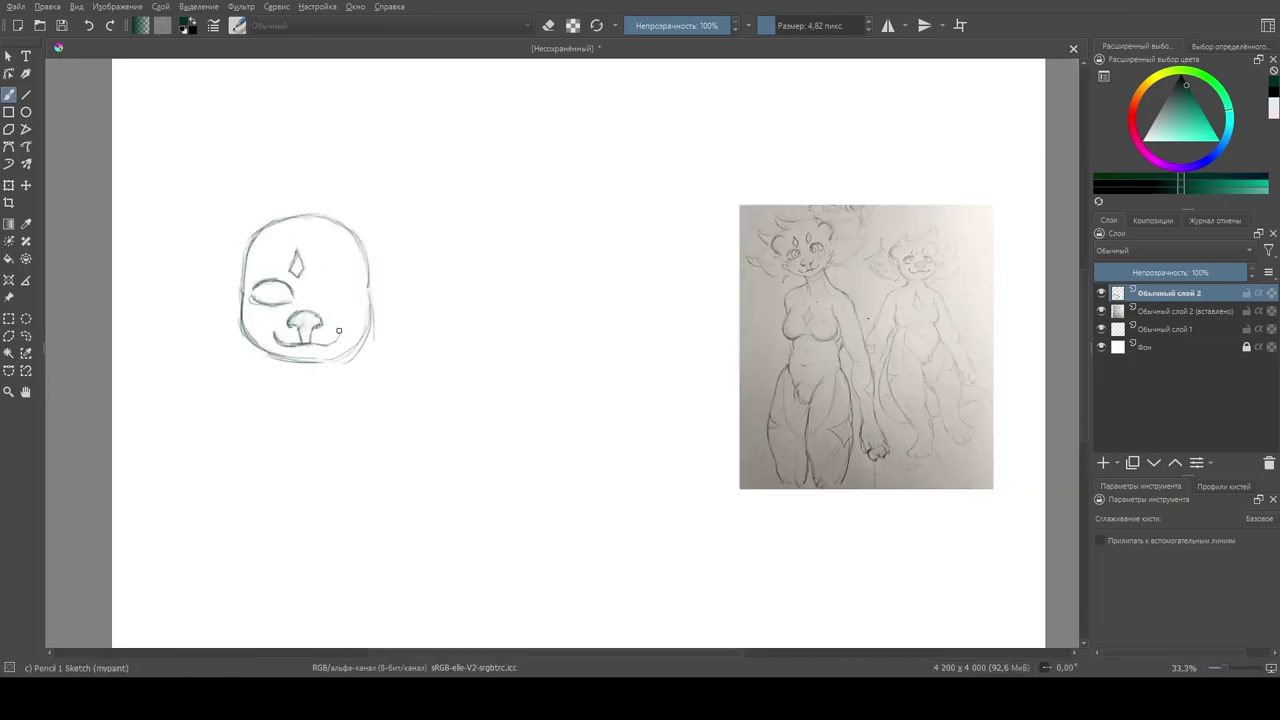
left_click_drag(300, 341, 337, 334)
Step: Copy the left eye area with its cheek marks and place a mirrored copy on the right half of the face
key("ctrl+r")
left_click_drag(241, 271, 306, 324)
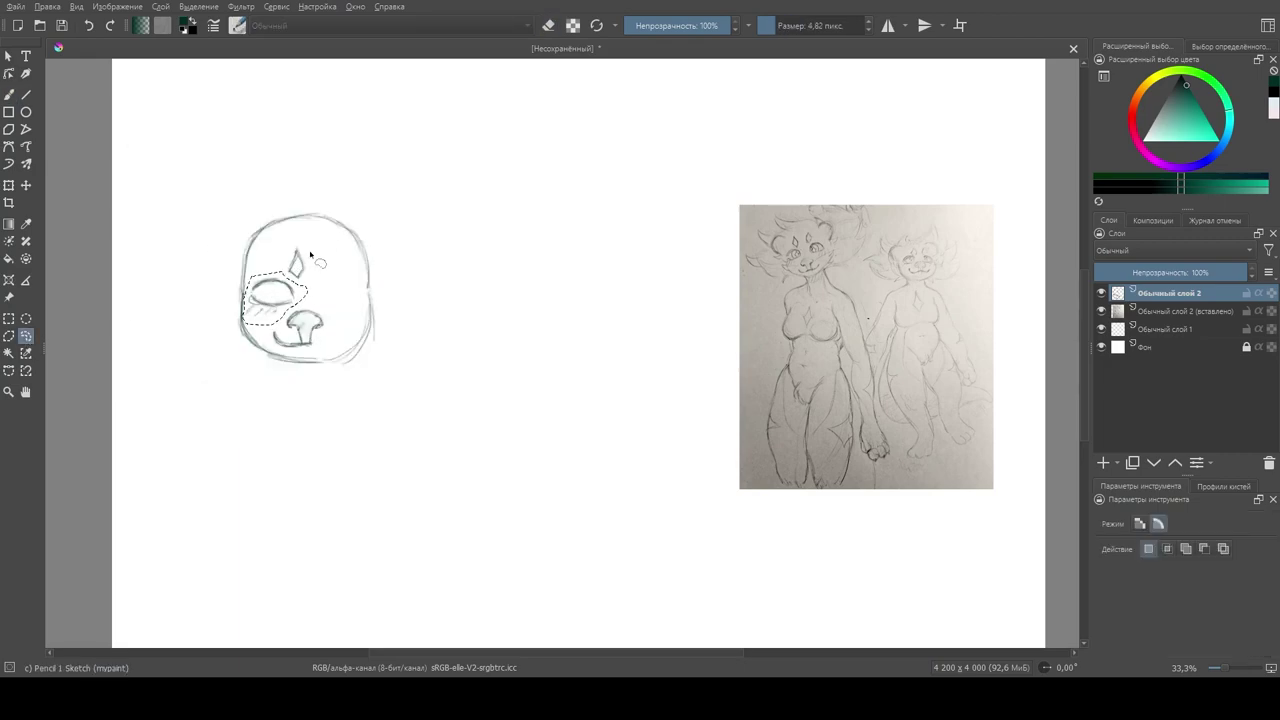
key("ctrl+t")
key("Escape")
left_click_drag(243, 230, 327, 322)
key("ctrl+t")
left_click_drag(300, 280, 343, 297)
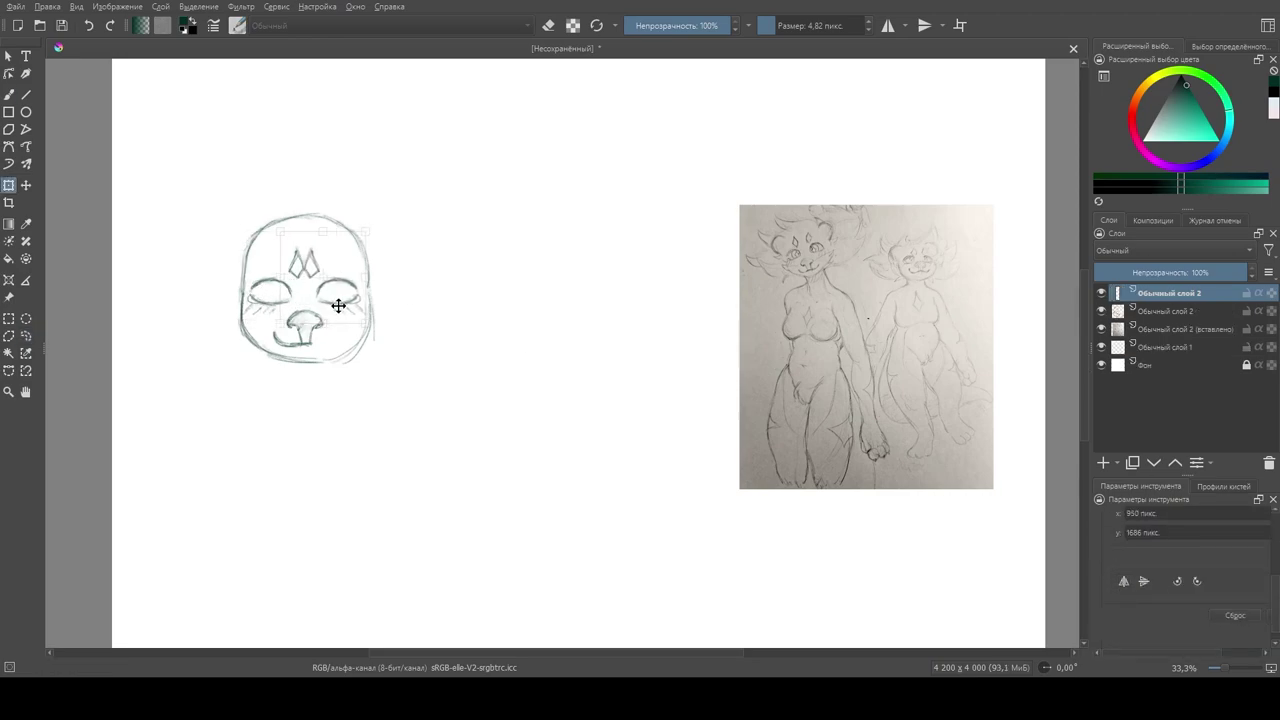
Step: Delete the duplicate forehead diamond from the mirrored eye layer and clear the selection
left_click(26, 336)
mouse_move(270, 262)
left_mouse_down()
mouse_move(310, 286)
mouse_move(272, 262)
left_mouse_up()
key("Delete")
key("ctrl+shift+a")
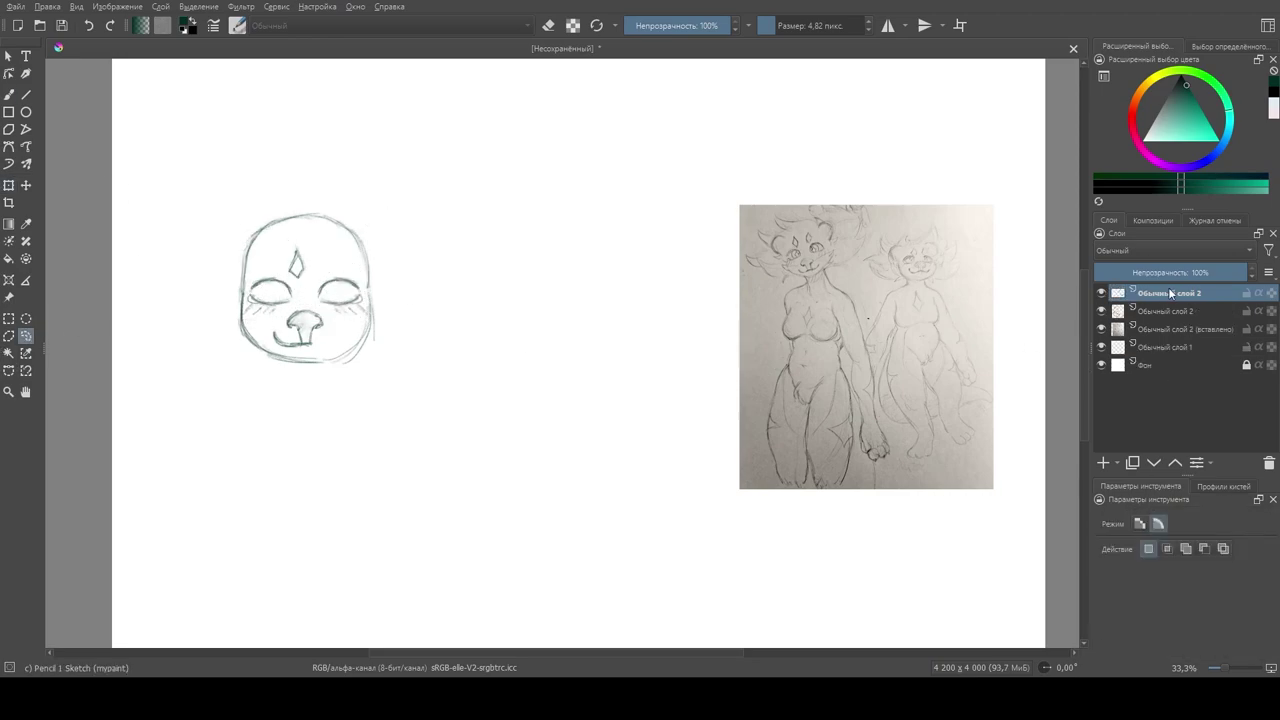
Step: Remove the original forehead diamond from the lower sketch layer and merge the mirrored eye layer into it
left_click(1168, 311)
key("b")
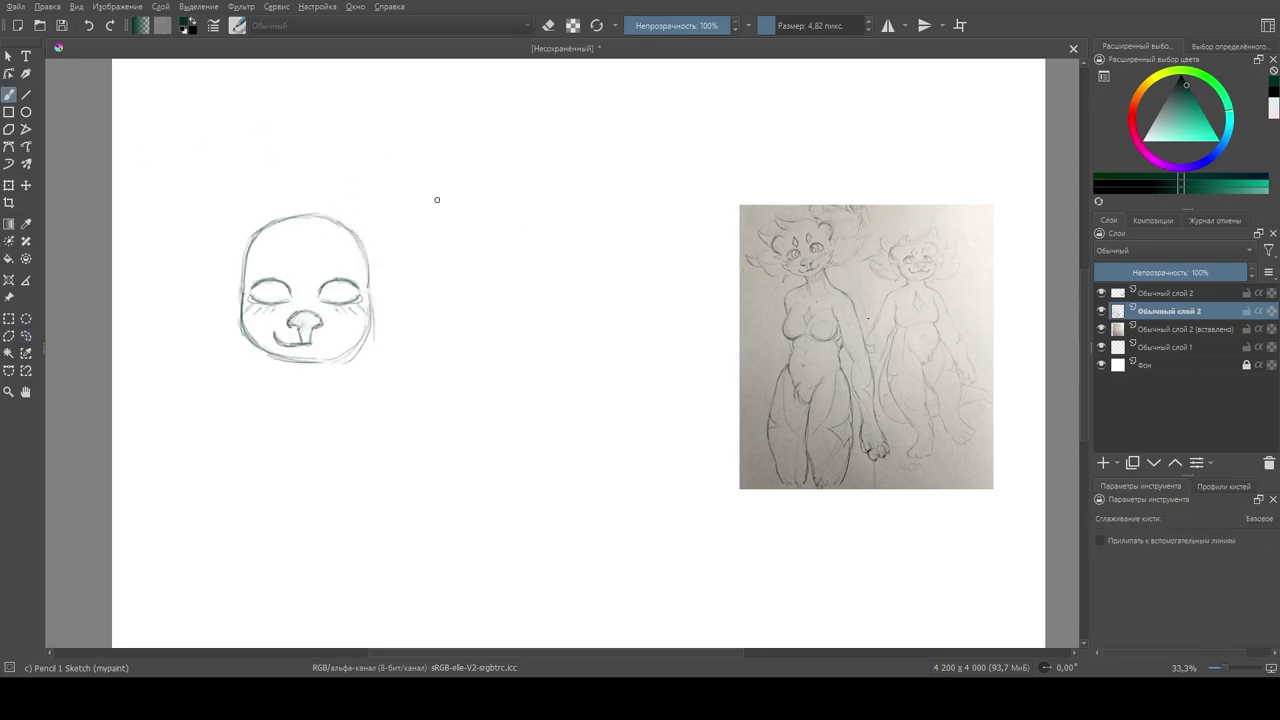
left_click(1188, 298)
key("ctrl+e")
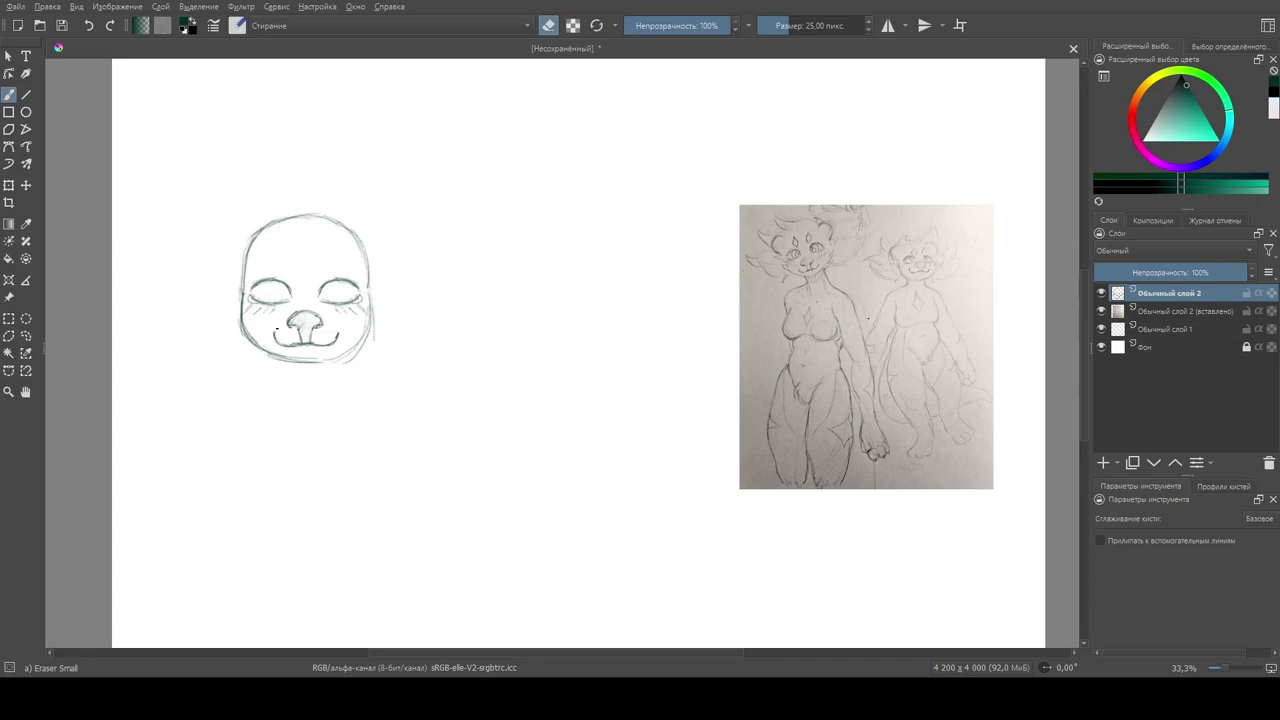
Step: Redraw the chin line beneath the mouth with the Pencil 1 Sketch brush
right_click(309, 341)
right_click(309, 345)
left_click_drag(326, 364, 284, 357)
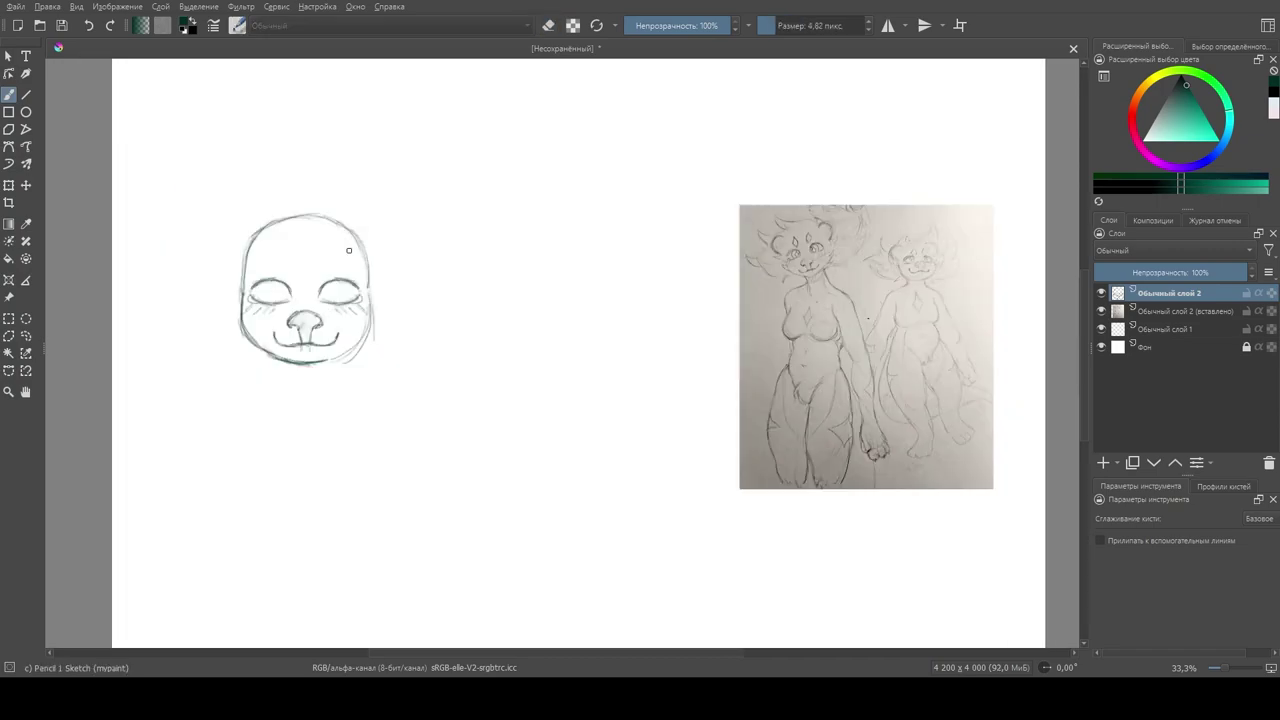
Step: Erase the rough right half of the head outline
key("e")
mouse_move(370, 285)
left_mouse_down()
mouse_move(345, 338)
mouse_move(310, 362)
left_mouse_up()
left_click_drag(312, 214, 355, 285)
Step: Copy the left half of the head outline, mirror it onto the right side and merge it into the sketch layer
mouse_move(205, 262)
left_mouse_down()
mouse_move(251, 380)
mouse_move(329, 357)
mouse_move(257, 186)
mouse_move(205, 262)
left_mouse_up()
key("ctrl+alt+j")
key("ctrl+t")
left_click(1124, 566)
mouse_move(288, 268)
left_mouse_down()
mouse_move(371, 351)
mouse_move(357, 337)
left_mouse_up()
left_click(26, 335)
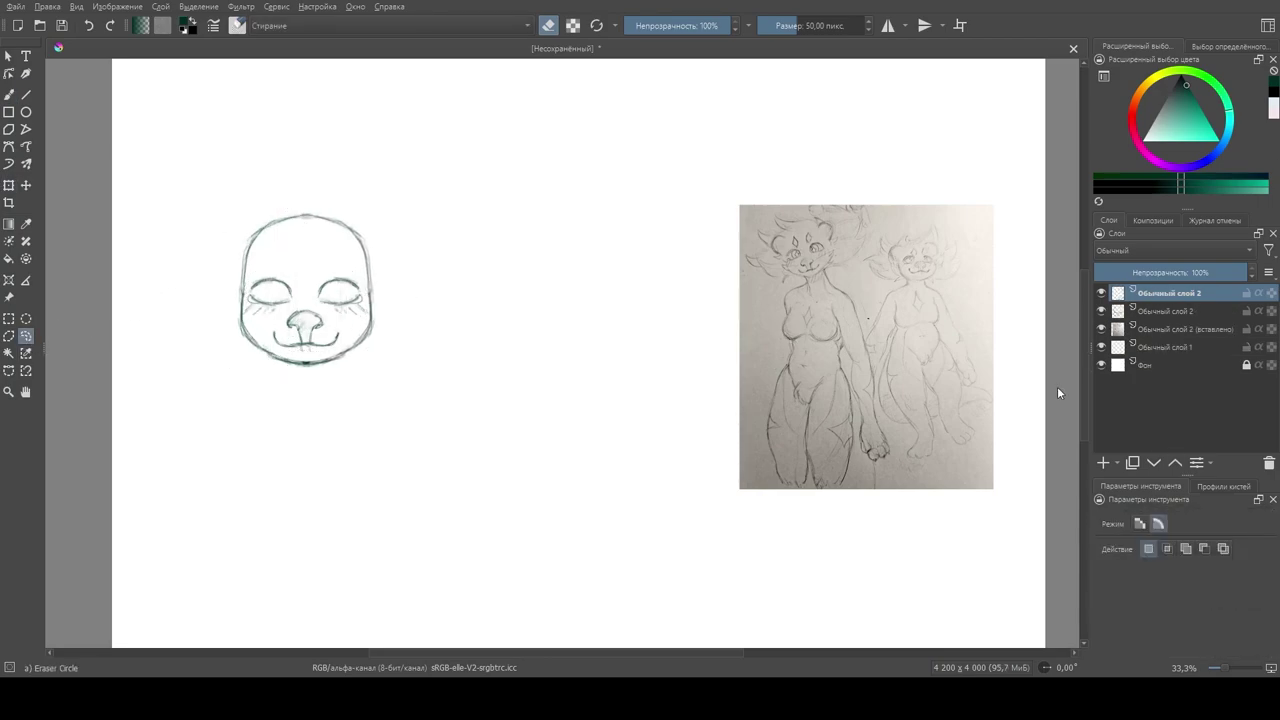
key("ctrl+e")
Step: Draw irises in both eyes, a pair of forehead diamonds and small fur tufts along both cheeks and the jaw
key("b")
key("e")
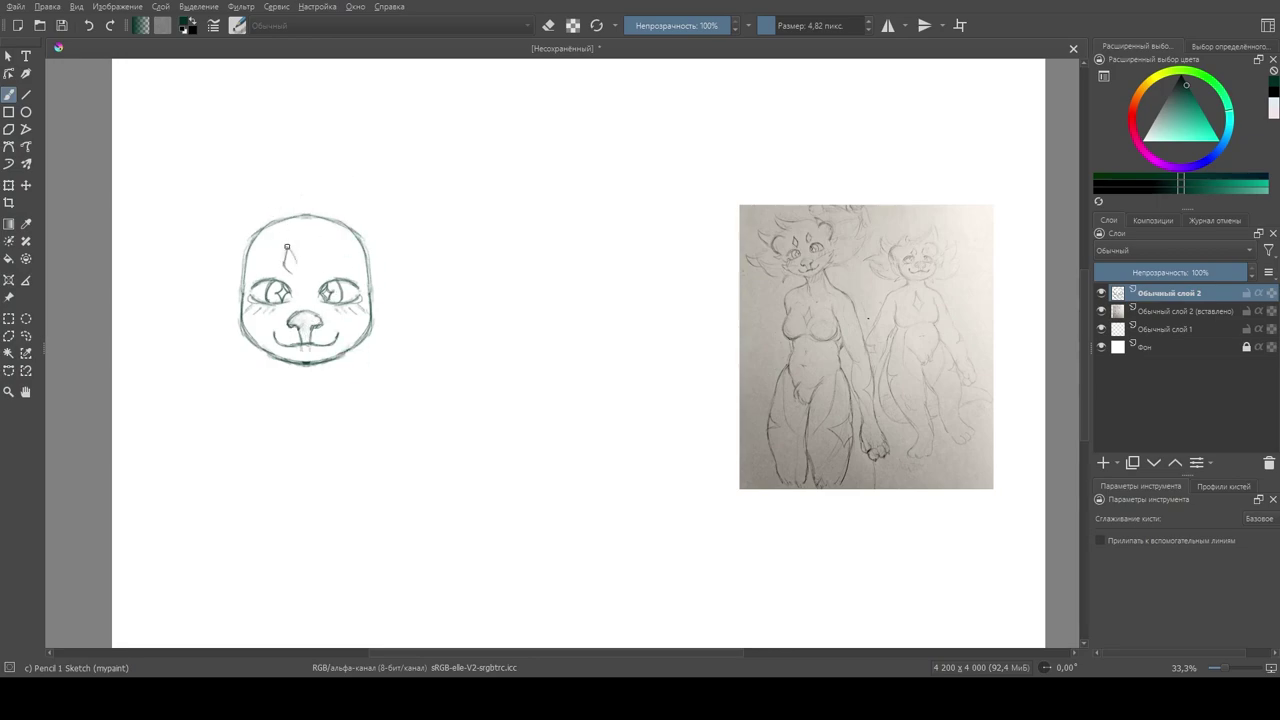
mouse_move(316, 256)
left_mouse_down()
mouse_move(388, 286)
mouse_move(372, 340)
left_mouse_up()
mouse_move(230, 296)
left_mouse_down()
mouse_move(236, 318)
mouse_move(222, 292)
mouse_move(210, 312)
mouse_move(234, 327)
mouse_move(220, 365)
left_mouse_up()
mouse_move(345, 354)
left_mouse_down()
mouse_move(380, 365)
mouse_move(332, 352)
mouse_move(384, 366)
left_mouse_up()
Step: Sketch the large pointed fur tuft extending outward from the left cheek
key("e")
key("e")
mouse_move(170, 300)
left_mouse_down()
mouse_move(192, 336)
mouse_move(155, 286)
mouse_move(226, 296)
left_mouse_up()
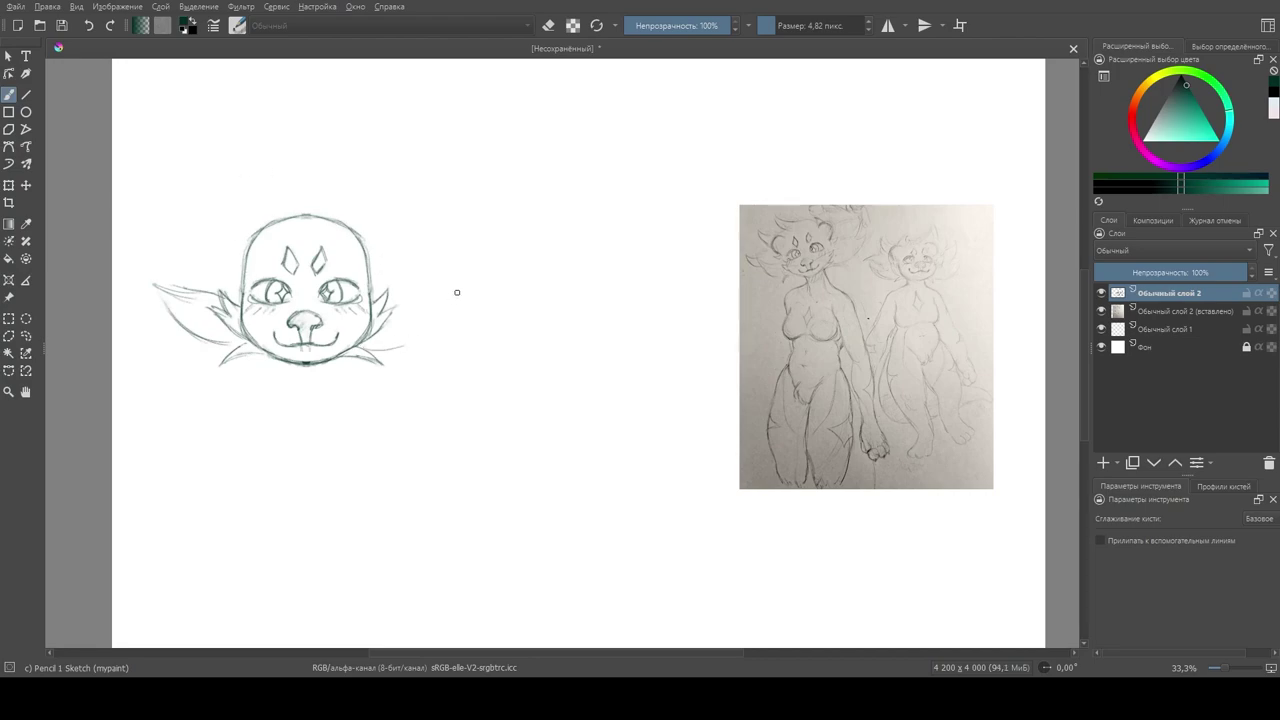
Step: Sketch a matching large pointed tuft on the opposite cheek while working in the mirrored canvas view
key("m")
mouse_move(660, 285)
left_mouse_down()
mouse_move(722, 326)
mouse_move(686, 302)
mouse_move(715, 291)
mouse_move(689, 282)
mouse_move(735, 304)
left_mouse_up()
key("e")
left_click_drag(660, 280, 750, 350)
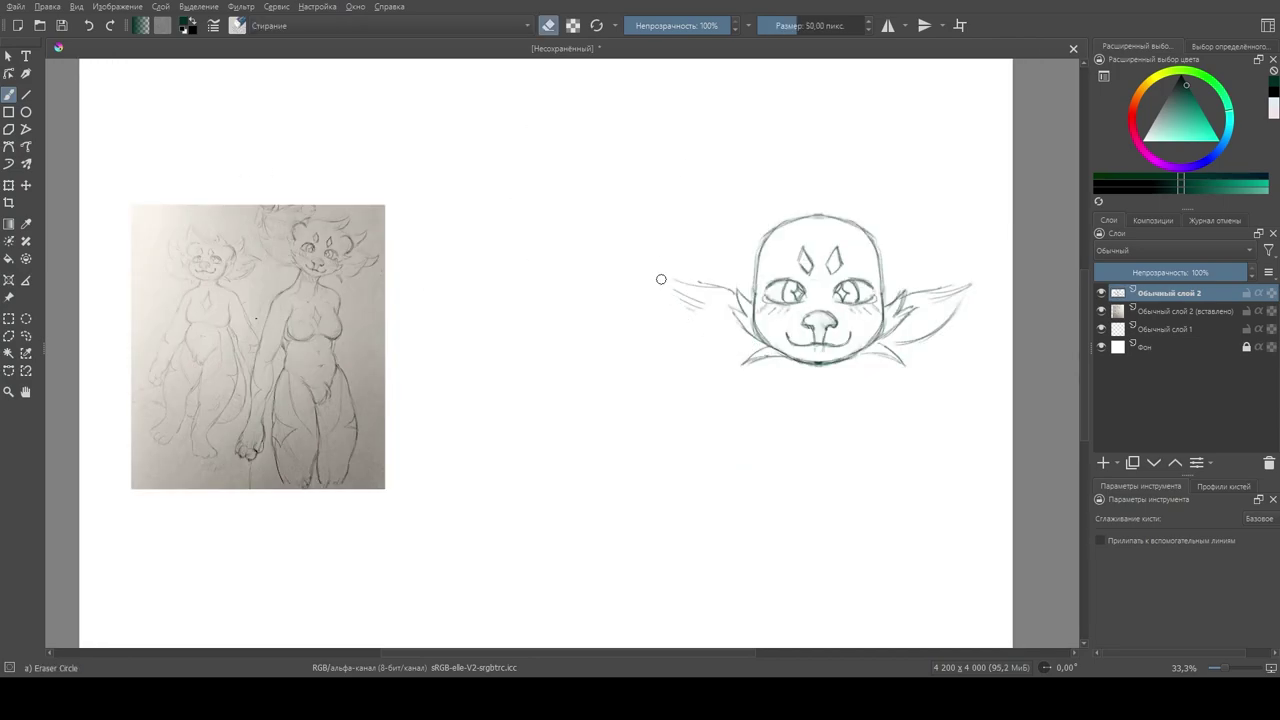
key("e")
left_click_drag(668, 280, 748, 348)
key("m")
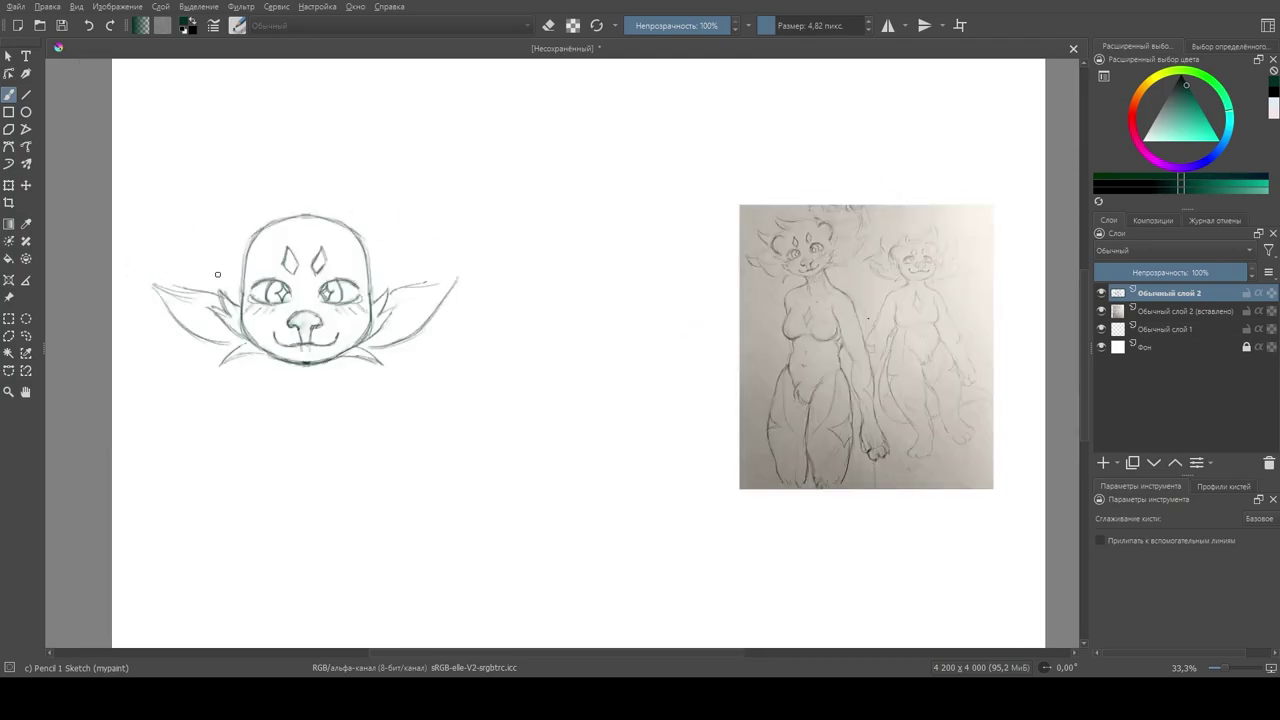
Step: Sketch the left round ear with the fur below it and place a mirrored copy on the right side of the head
mouse_move(231, 271)
left_mouse_down()
mouse_move(209, 258)
mouse_move(234, 262)
mouse_move(250, 214)
mouse_move(207, 212)
mouse_move(386, 220)
left_mouse_up()
key("ctrl+r")
key("ctrl+alt+j")
key("ctrl+t")
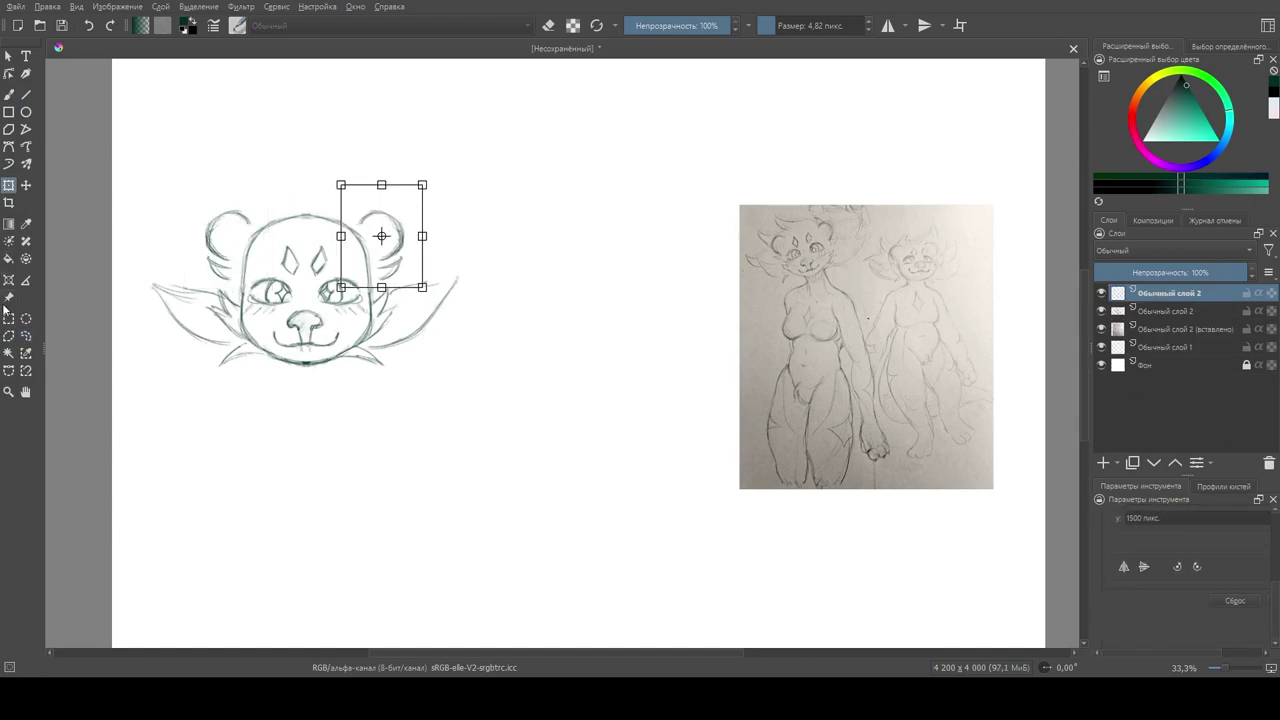
Step: Sketch the swept, flame-shaped hair across the top of the head between the ears
key("b")
mouse_move(266, 212)
left_mouse_down()
mouse_move(241, 164)
mouse_move(355, 212)
mouse_move(378, 194)
left_mouse_up()
mouse_move(406, 252)
left_mouse_down()
mouse_move(471, 246)
mouse_move(474, 229)
left_mouse_up()
left_click_drag(415, 285, 464, 274)
key("ctrl+z")
key("ctrl+z")
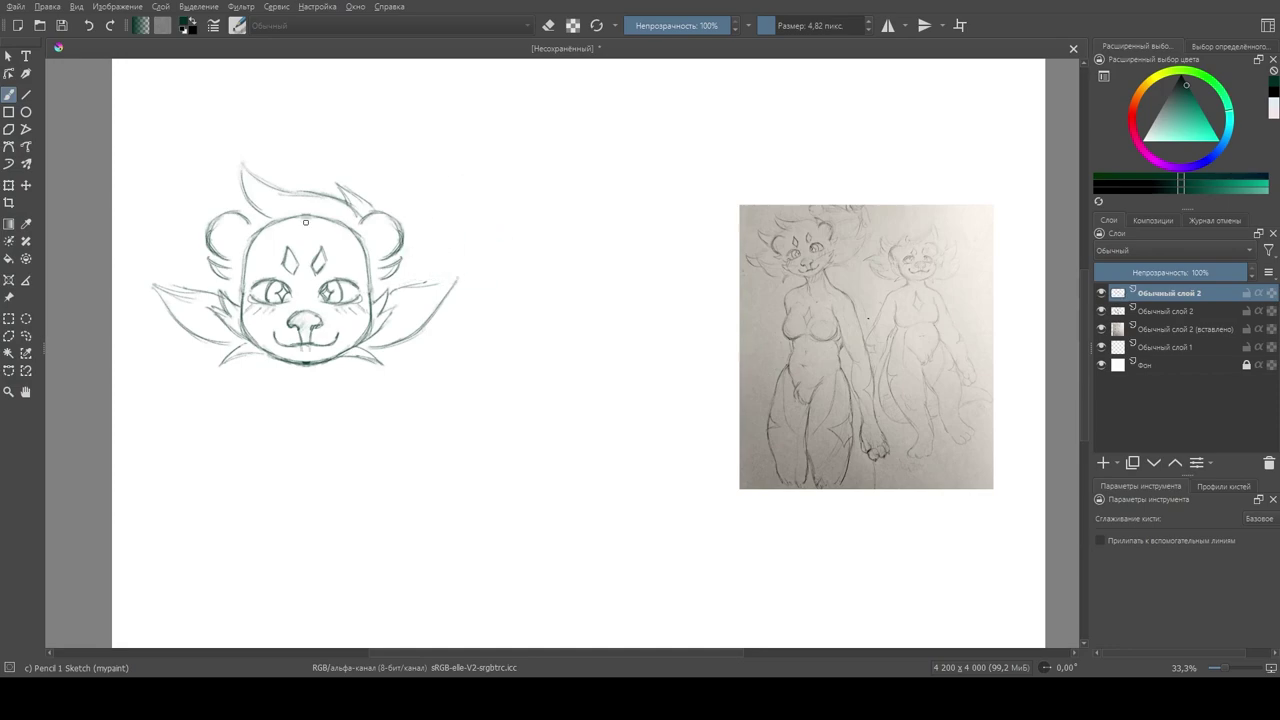
Step: Add pointed hair tufts behind the left ear and above the large cheek tufts on both sides
mouse_move(165, 177)
left_mouse_down()
mouse_move(240, 210)
mouse_move(205, 248)
mouse_move(212, 276)
left_mouse_up()
left_click_drag(131, 256, 178, 264)
mouse_move(394, 258)
left_mouse_down()
mouse_move(479, 249)
mouse_move(436, 284)
left_mouse_up()
Step: Draw the neck and both sloping shoulder lines below the head, checking the sketch in mirrored view
left_click_drag(278, 364, 281, 388)
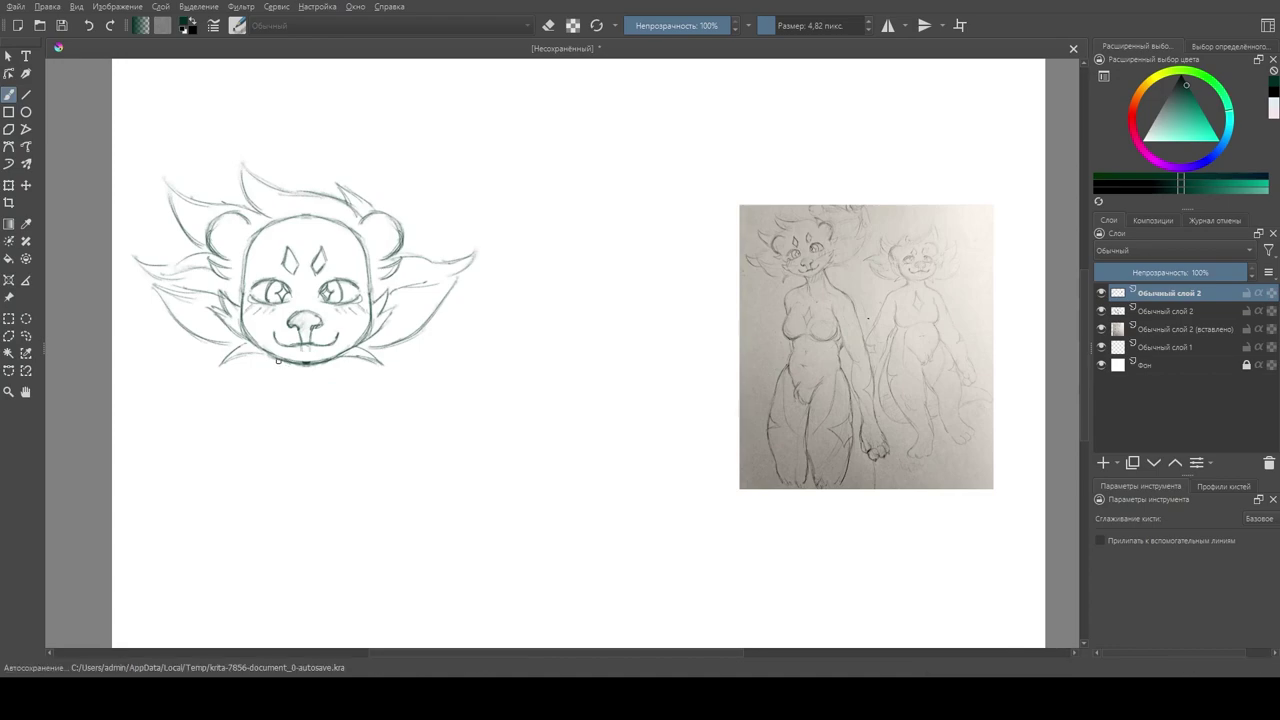
left_click_drag(333, 356, 334, 374)
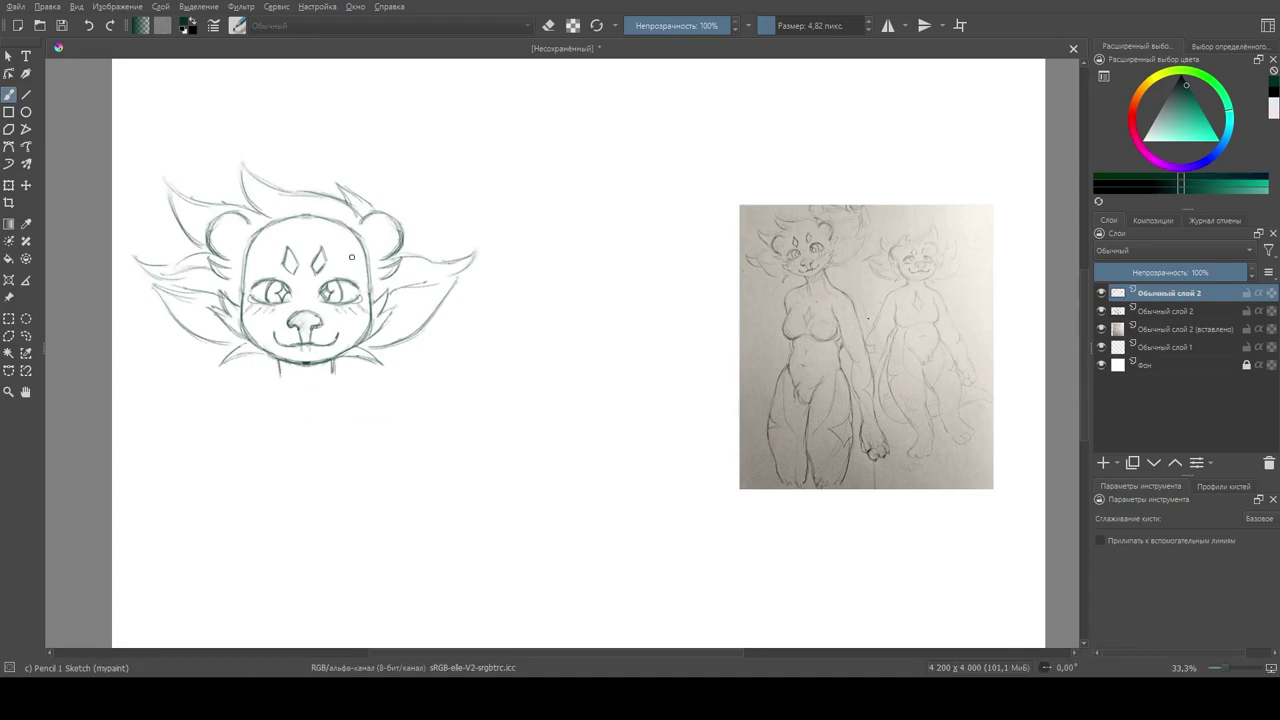
left_click_drag(248, 382, 212, 406)
left_click_drag(333, 370, 378, 394)
key("m")
key("m")
Step: Erase the parts of the head outline that run behind both ears on the lower sketch layer
right_click(388, 272)
left_click(387, 169)
key("Page_Down")
key("slash")
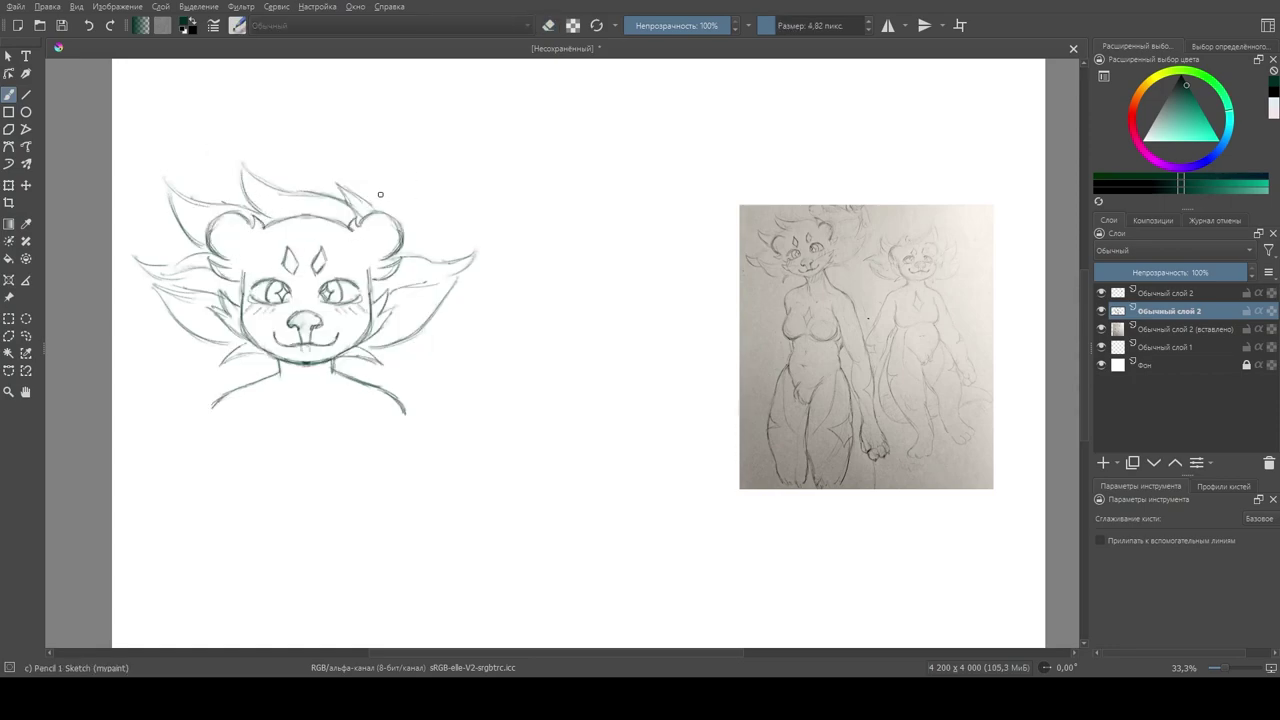
left_click(236, 262, "ctrl")
key("ctrl+shift+r")
left_click_drag(262, 222, 300, 240)
key("shift+Delete")
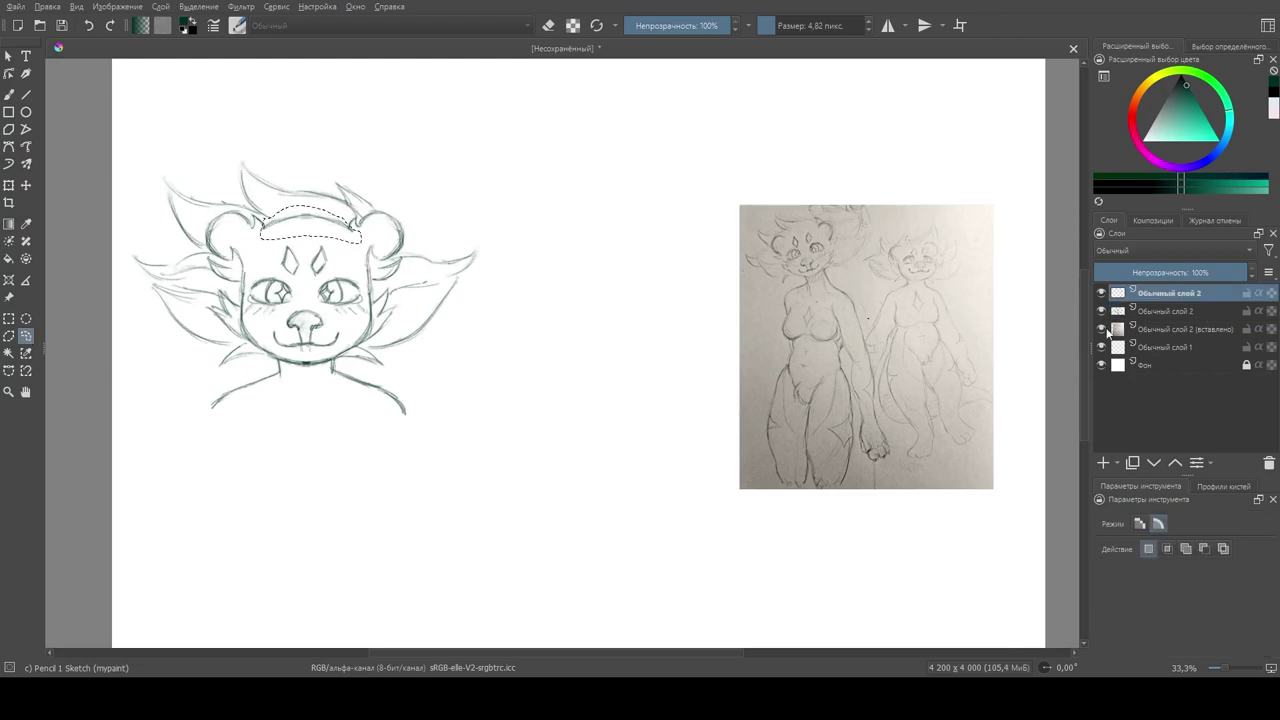
key("ctrl+z")
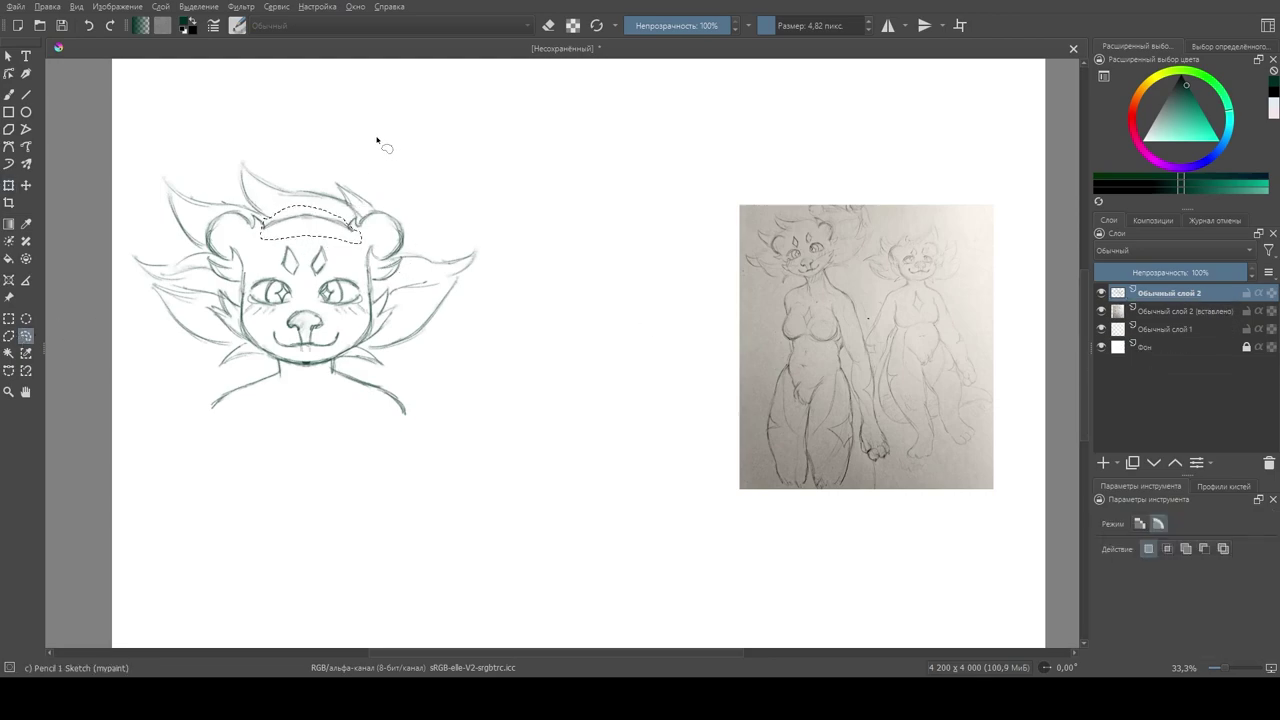
Step: Merge the two sketch layers and erase the top of the head outline between the ears
key("b")
key("e")
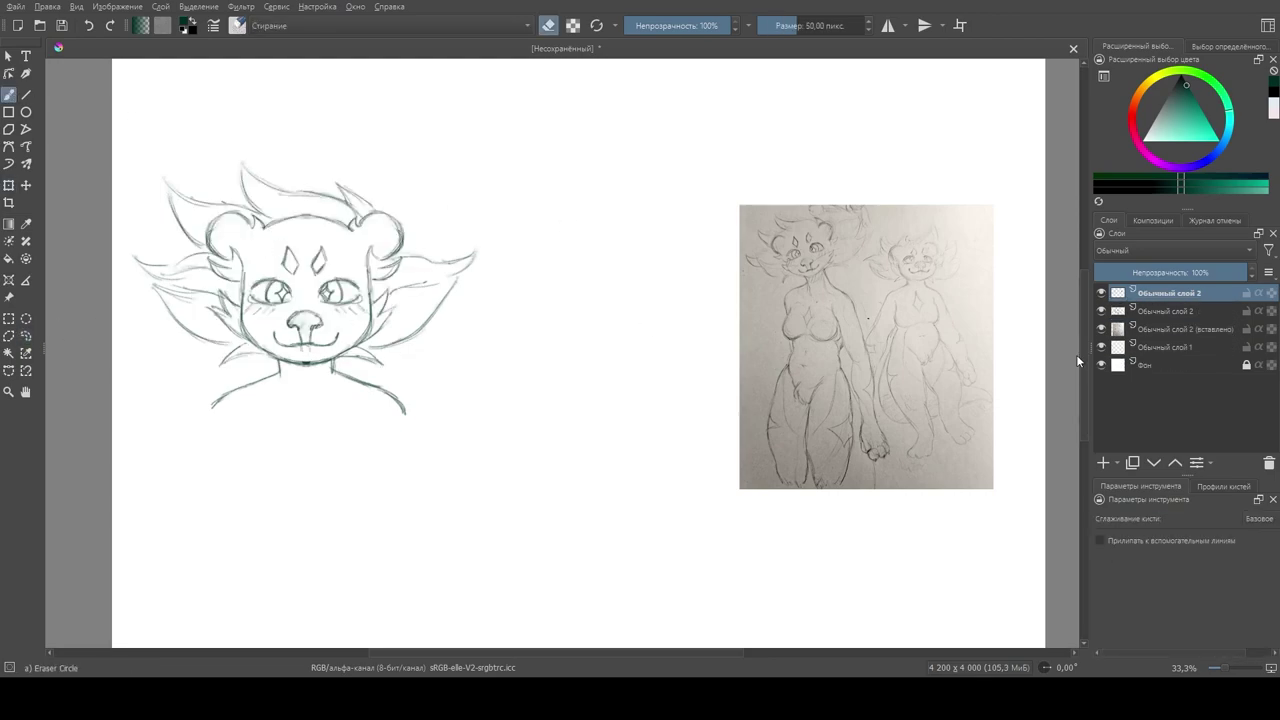
key("shift+Delete")
left_click_drag(272, 224, 352, 234)
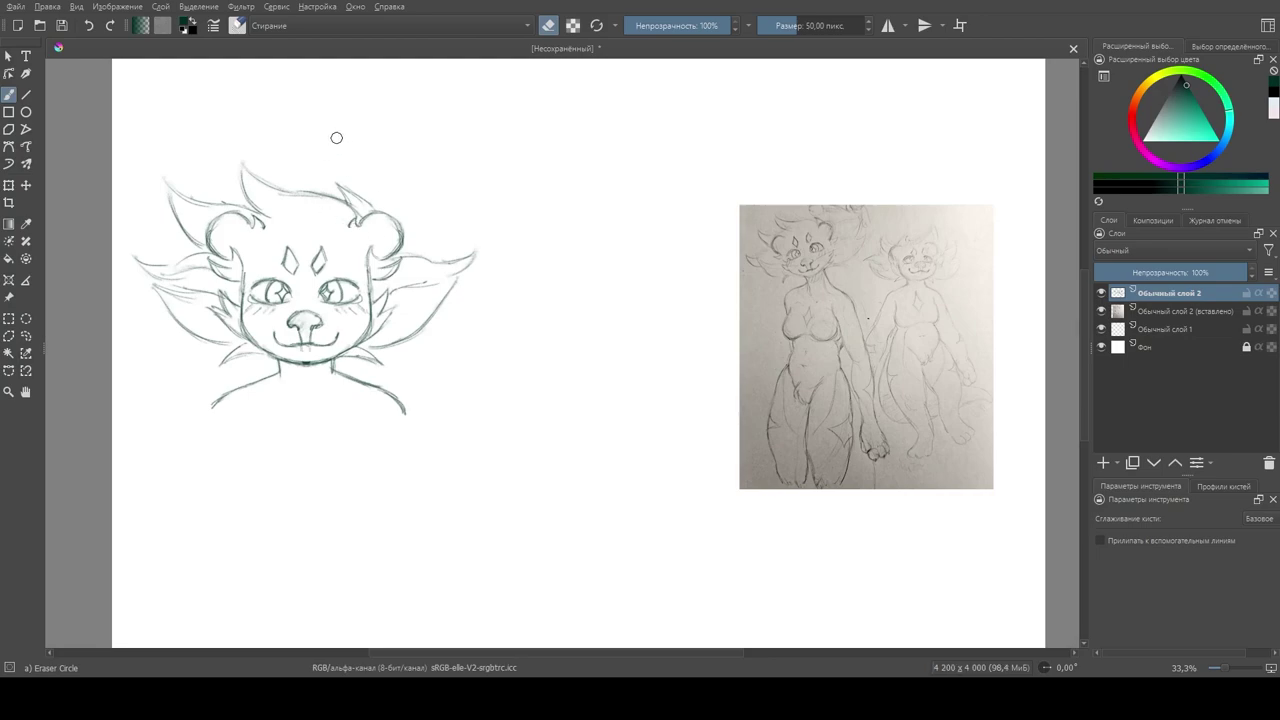
Step: Touch up the hair tuft beside the right ear with the eraser and pencil
key("e")
key("e")
right_click(342, 163)
left_click(350, 110)
key("e")
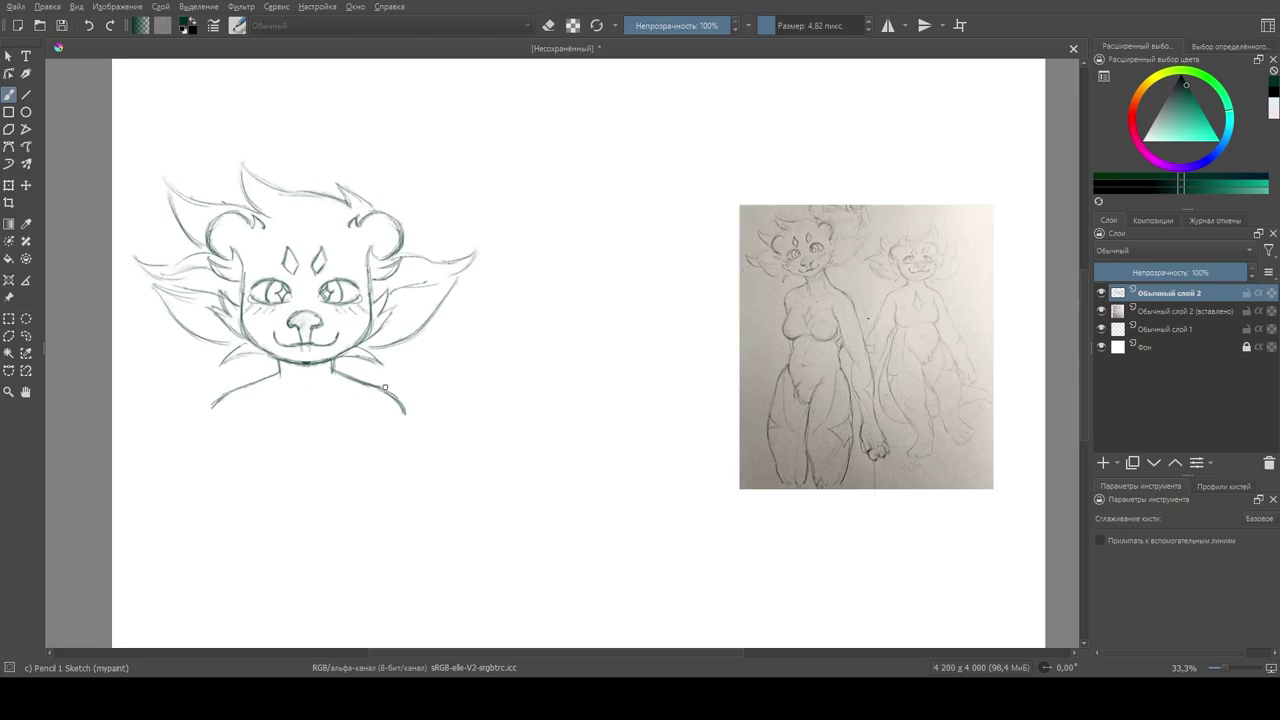
Step: Scale down the head and shoulders sketch and move it toward the canvas's upper edge
key("ctrl+t")
left_click_drag(478, 415, 406, 394)
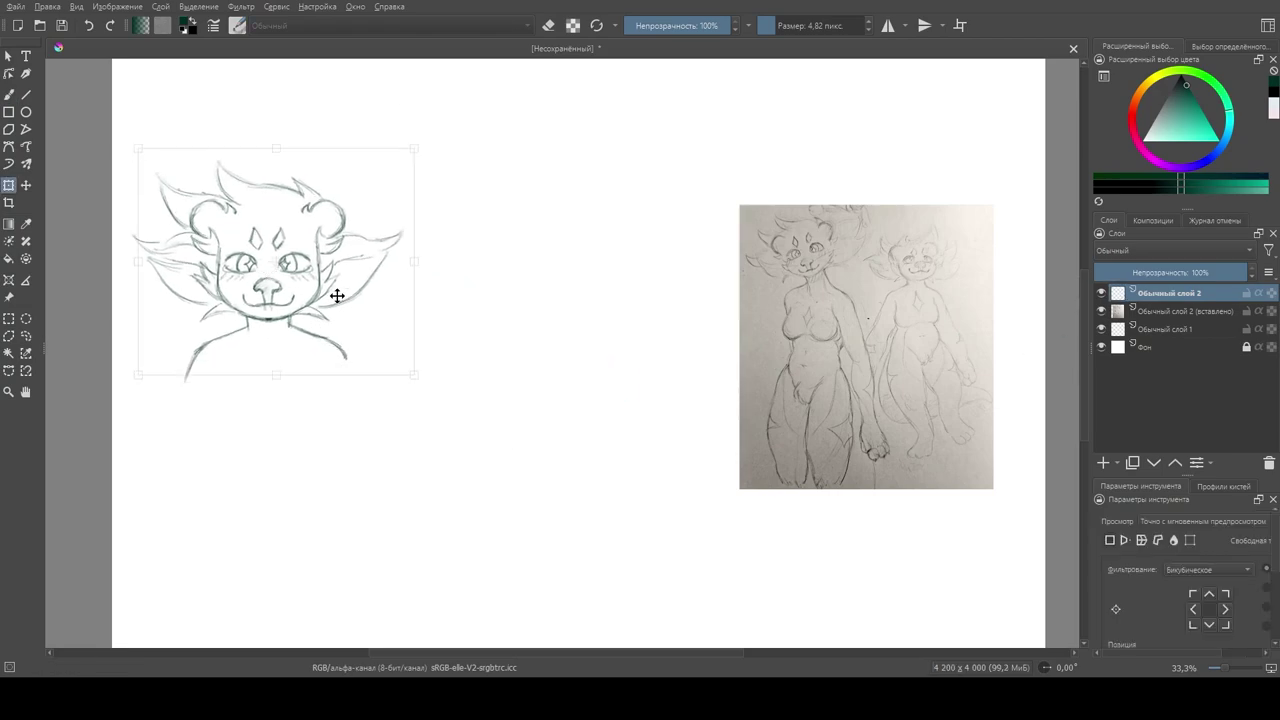
left_click_drag(320, 320, 380, 265)
Step: Sketch the left side and lower edge of the chest beneath the shoulders
key("b")
mouse_move(281, 304)
left_mouse_down()
mouse_move(271, 362)
mouse_move(292, 374)
left_mouse_up()
mouse_move(305, 371)
left_mouse_down()
mouse_move(362, 370)
mouse_move(329, 366)
mouse_move(404, 325)
left_mouse_up()
right_click(221, 260)
key("ctrl+z")
Step: Copy the left side of the chest, mirror it onto the right side and merge it into the sketch layer
key("e")
left_click(26, 336)
key("ctrl+alt+j")
key("ctrl+t")
key("ctrl+z")
key("ctrl+z")
key("ctrl+z")
key("b")
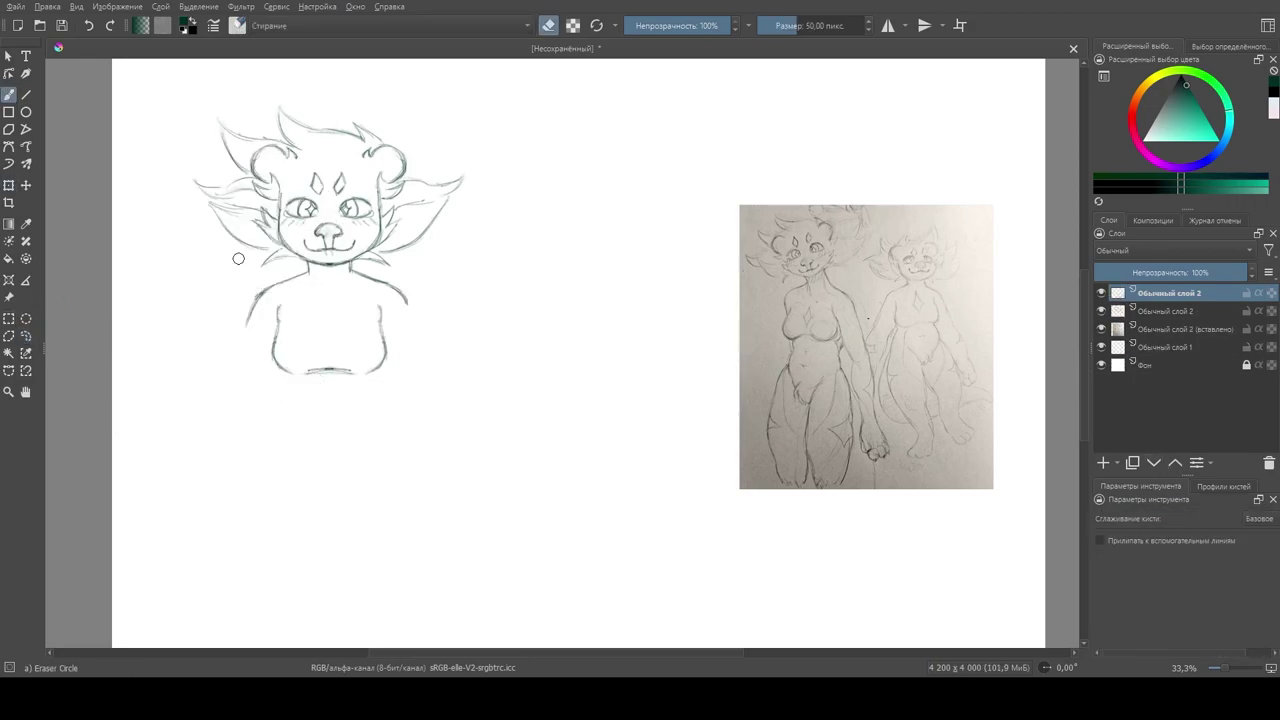
key("e")
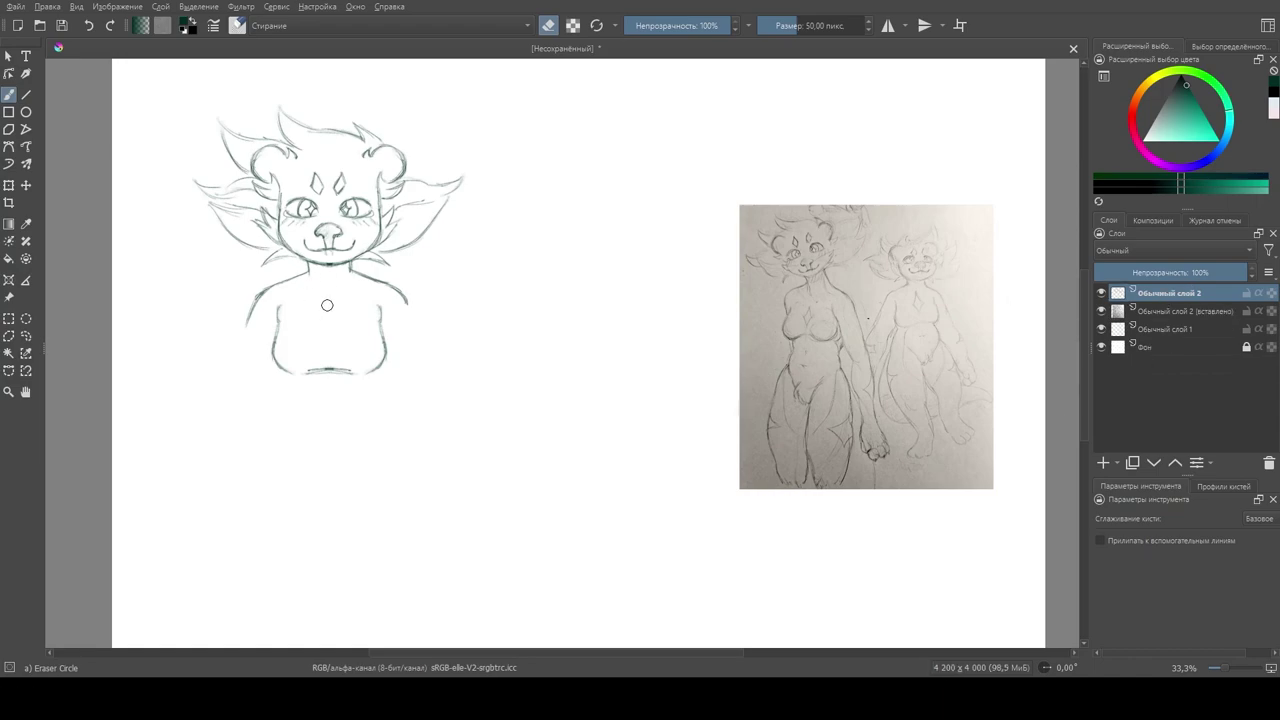
Step: Draw a diamond mark at the centre of the chest and join up the chest's lower edge
right_click(328, 306)
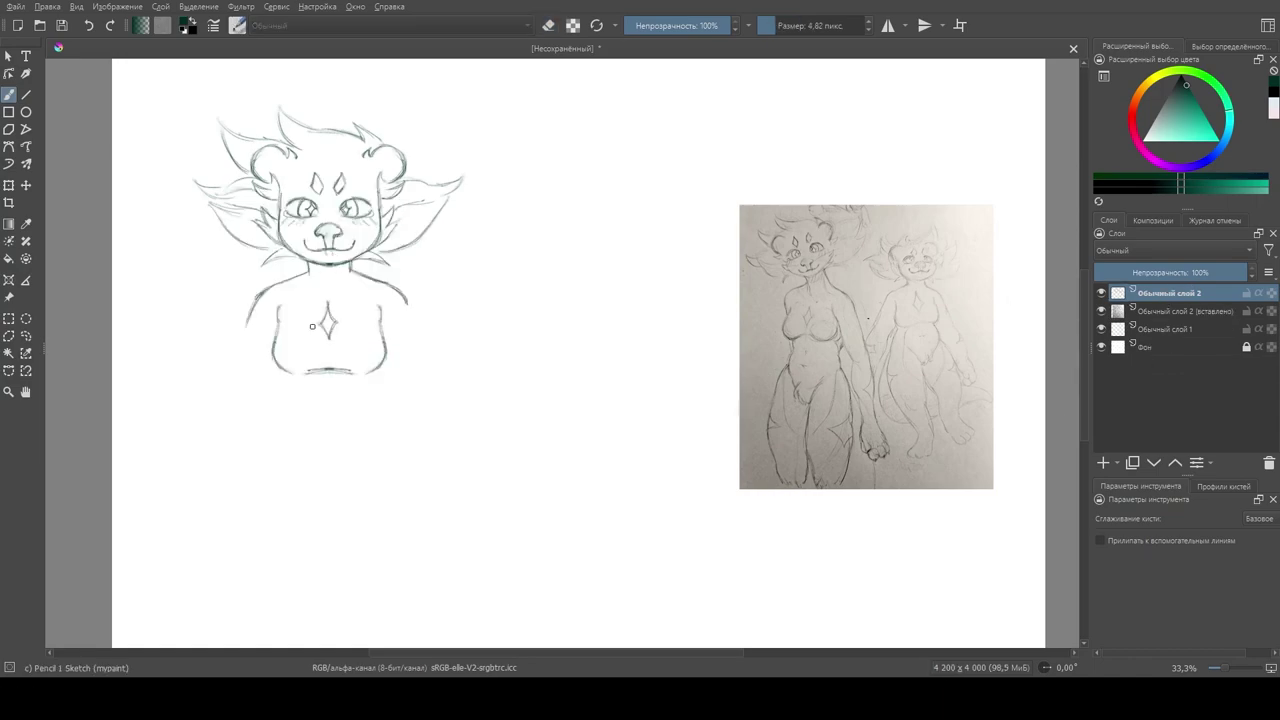
left_click_drag(365, 371, 295, 372)
Step: Erase the drooping outer ends of both shoulder lines
right_click(273, 295)
key("e")
left_click_drag(290, 280, 258, 300)
left_click_drag(380, 282, 420, 350)
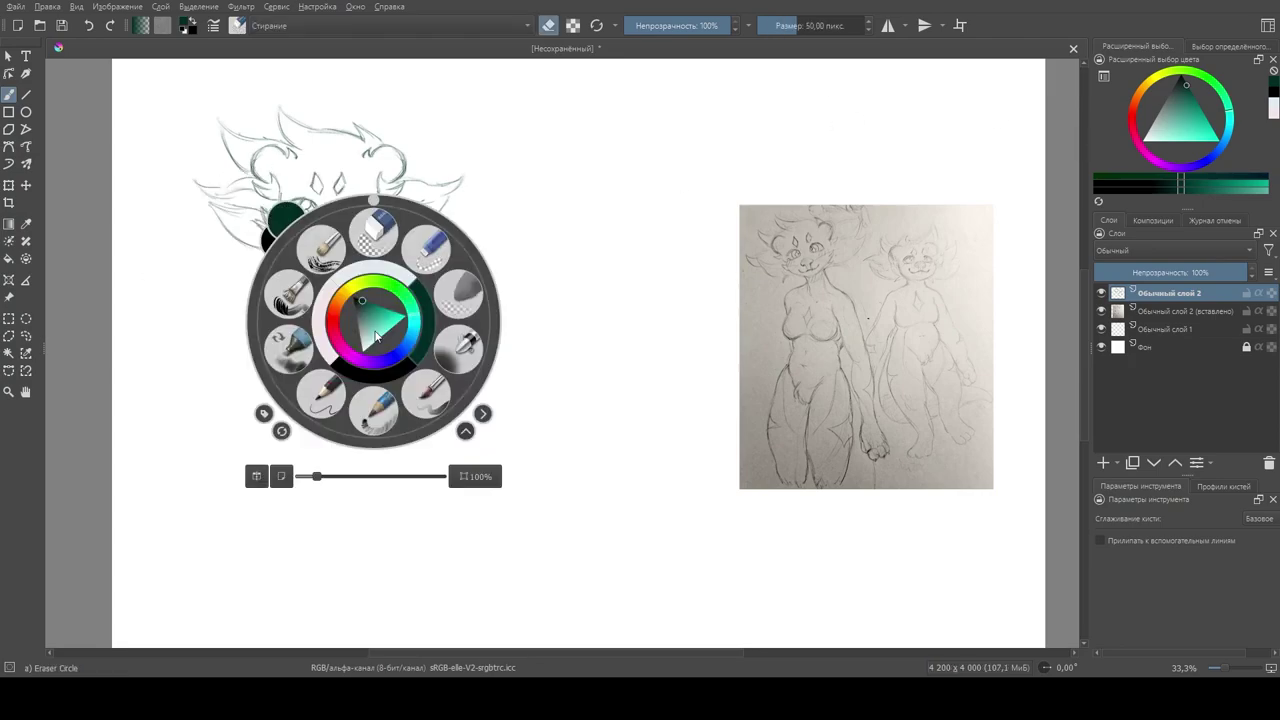
right_click(253, 261)
left_click(257, 350)
Step: Draw the upper line of the outstretched left arm from the shoulder with the Pencil 1 Sketch brush
right_click(225, 289)
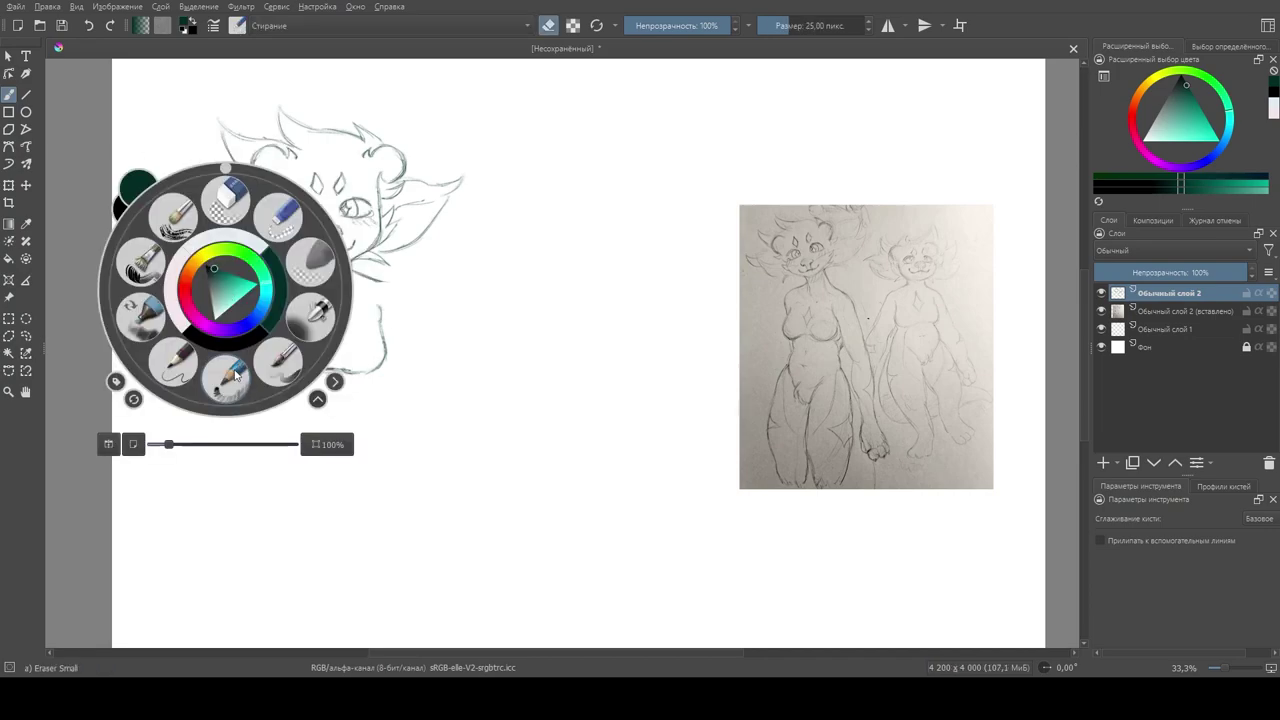
left_click(237, 378)
left_click_drag(248, 283, 274, 279)
left_click_drag(178, 294, 270, 280)
right_click(260, 252)
left_click(262, 279)
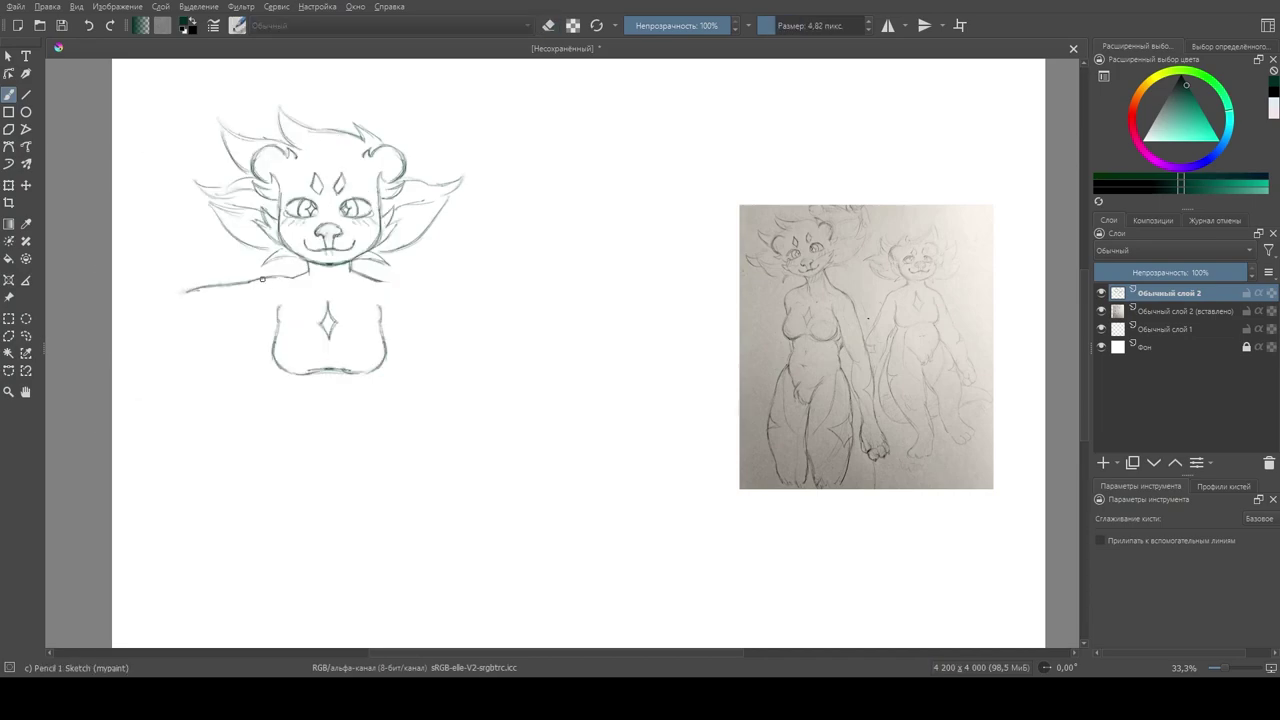
Step: Sketch the outer contour from the left waist over the hip and down the thigh
mouse_move(273, 358)
left_mouse_down()
mouse_move(283, 388)
mouse_move(255, 462)
left_mouse_up()
key("e")
left_click_drag(275, 415, 262, 365)
right_click(262, 365)
left_click(263, 393)
key("ctrl+z")
mouse_move(255, 443)
left_mouse_down()
mouse_move(240, 536)
mouse_move(270, 600)
left_mouse_up()
key("ctrl+z")
Step: Sketch the V-shaped lines at the base of the torso and adjust the left hip area with a transform
left_click_drag(297, 421, 326, 461)
left_click_drag(365, 418, 327, 461)
key("e")
key("e")
left_click(26, 336)
mouse_move(285, 390)
left_mouse_down()
mouse_move(268, 433)
mouse_move(281, 377)
mouse_move(270, 474)
mouse_move(305, 520)
left_mouse_up()
key("ctrl+t")
Step: Draw the inner contour of the left leg downward from the base of the torso
key("b")
left_click_drag(328, 460, 320, 566)
mouse_move(304, 516)
left_mouse_down()
mouse_move(322, 528)
mouse_move(312, 620)
left_mouse_up()
Step: Add a marking on the outer edge of the left thigh and redraw the right line of the V below the torso
right_click(191, 234)
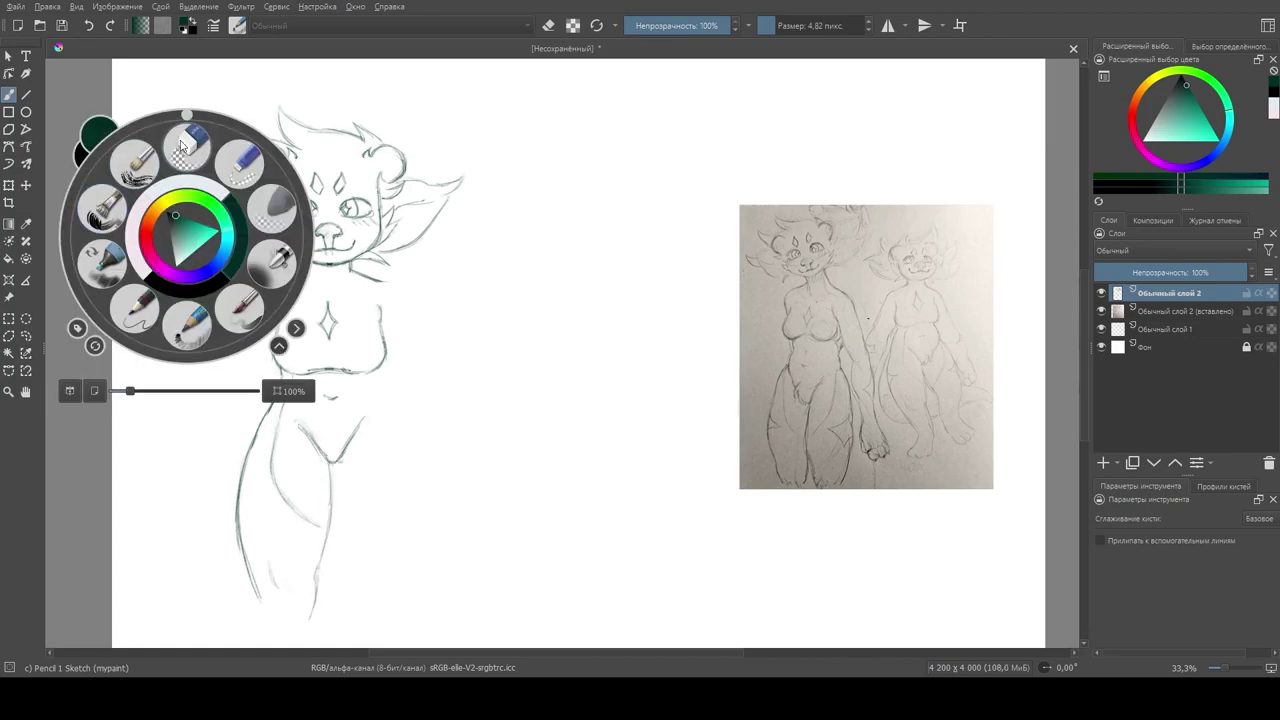
key("ctrl+z")
left_click_drag(242, 494, 250, 528)
right_click(352, 334)
key("ctrl+z")
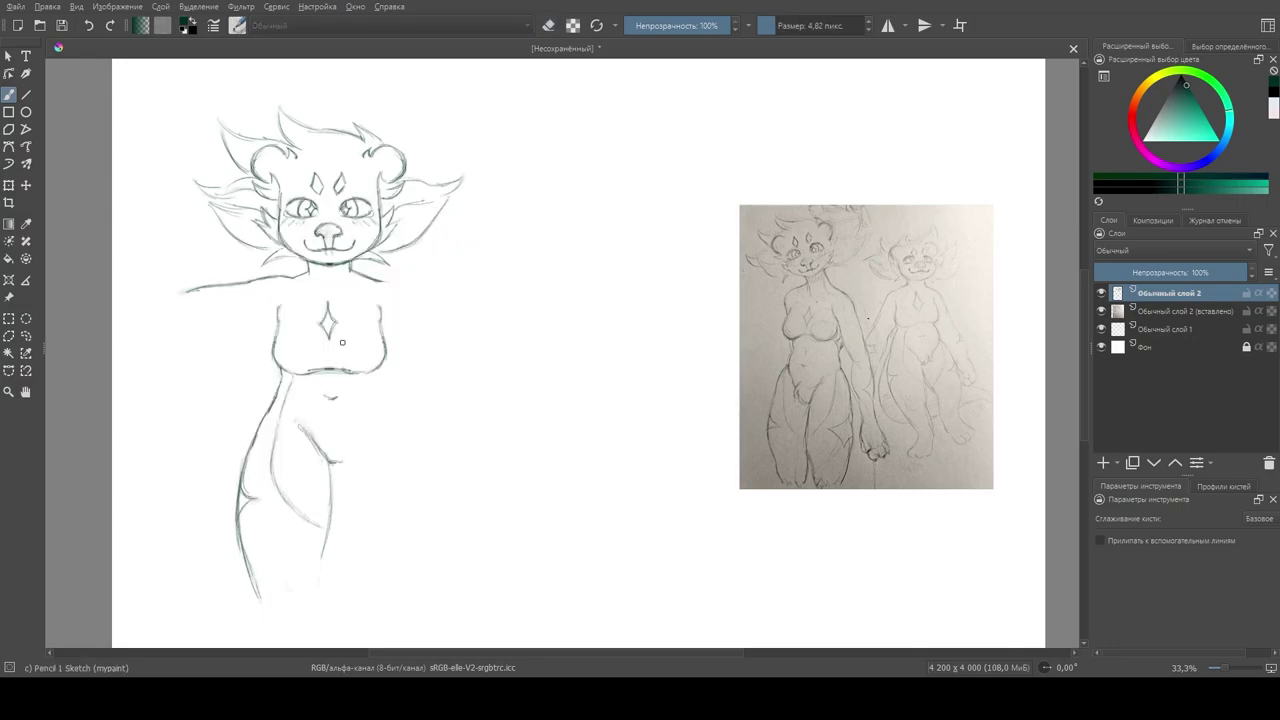
key("ctrl+z")
left_click_drag(371, 420, 341, 461)
Step: Scale down the whole figure to leave room for the lower legs
key("ctrl+t")
left_click_drag(171, 623, 205, 545)
key("Return")
Step: Draw the lower line of the left arm and extend the arm outward toward the wrist
key("b")
left_click_drag(213, 293, 284, 294)
mouse_move(150, 262)
left_mouse_down()
mouse_move(196, 258)
mouse_move(212, 296)
left_mouse_up()
Step: Move the whole figure to the right to make room for the left hand
left_click(26, 336)
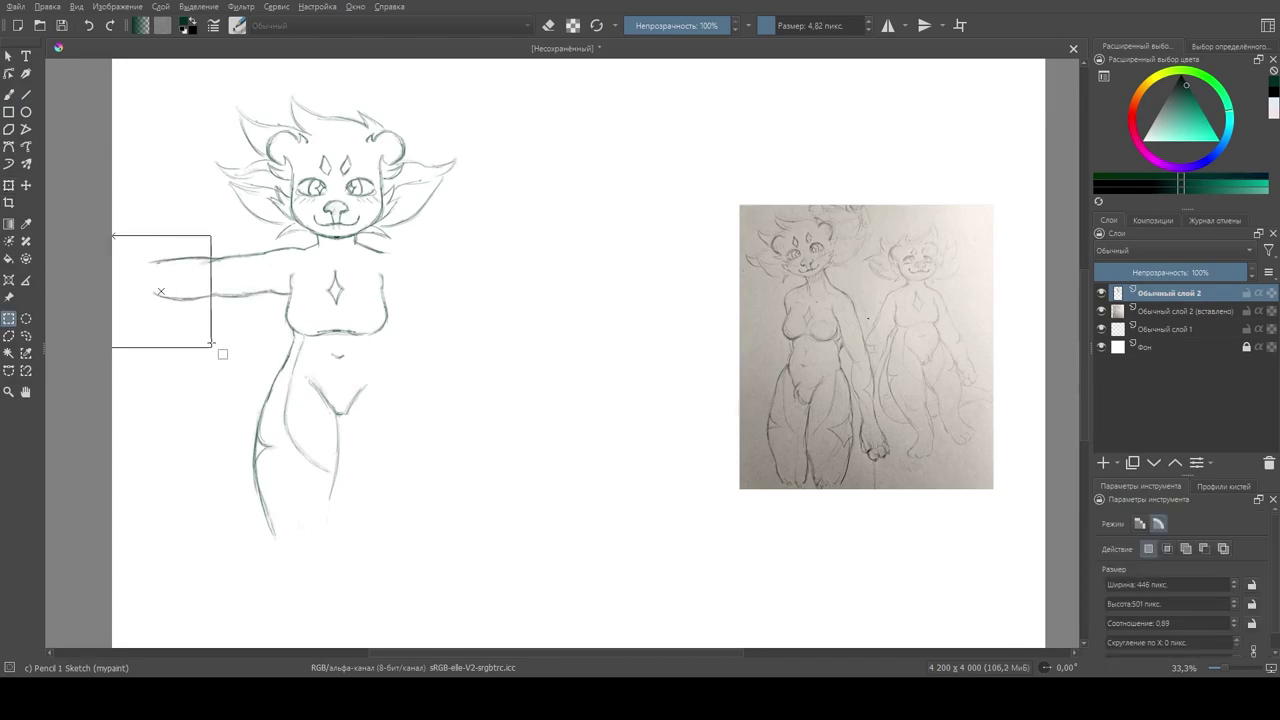
key("t")
left_click_drag(217, 217, 257, 217)
Step: Sketch the paw-like left hand with rounded fingers at the end of the arm and clean it up with Eraser Small
key("b")
left_click_drag(157, 279, 175, 303)
mouse_move(146, 256)
left_mouse_down()
mouse_move(138, 268)
mouse_move(161, 257)
mouse_move(158, 289)
left_mouse_up()
key("ctrl+z")
key("ctrl+z")
right_click(140, 266)
left_click(142, 270)
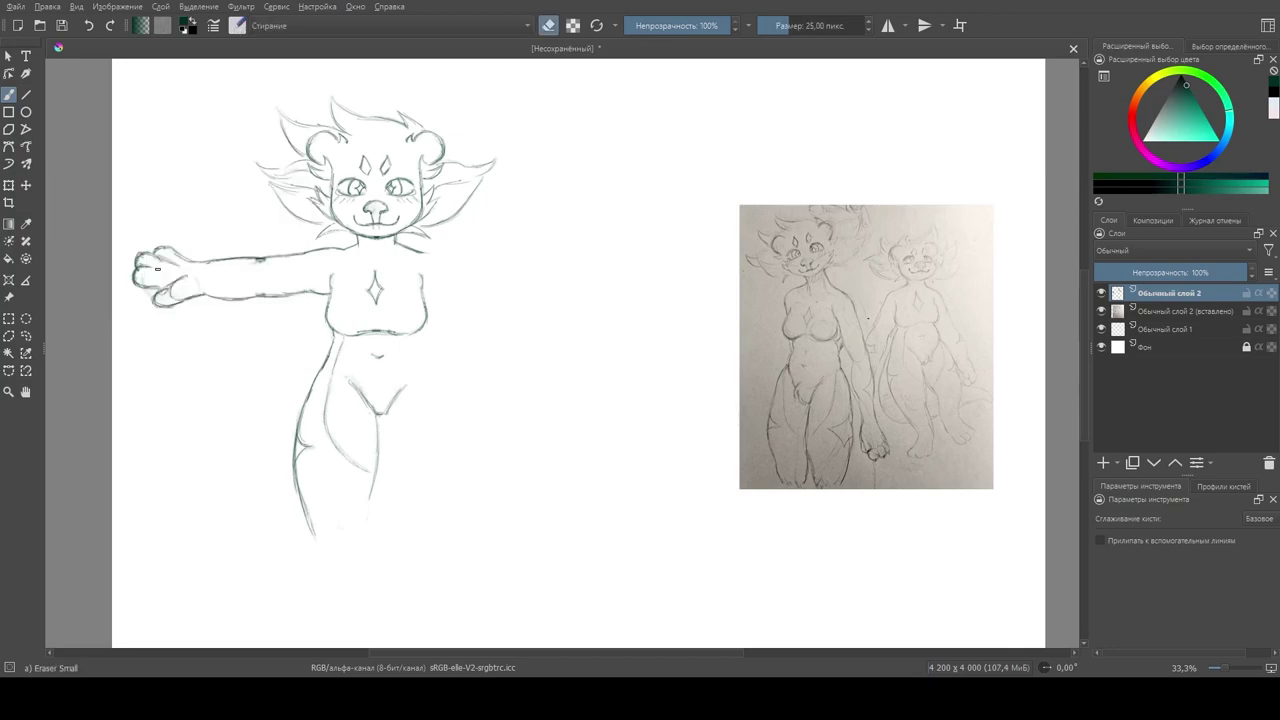
Step: Refine the outline of the left hand's rounded fingers and wrist with Pencil 1 Sketch
right_click(187, 237)
key("e")
key("e")
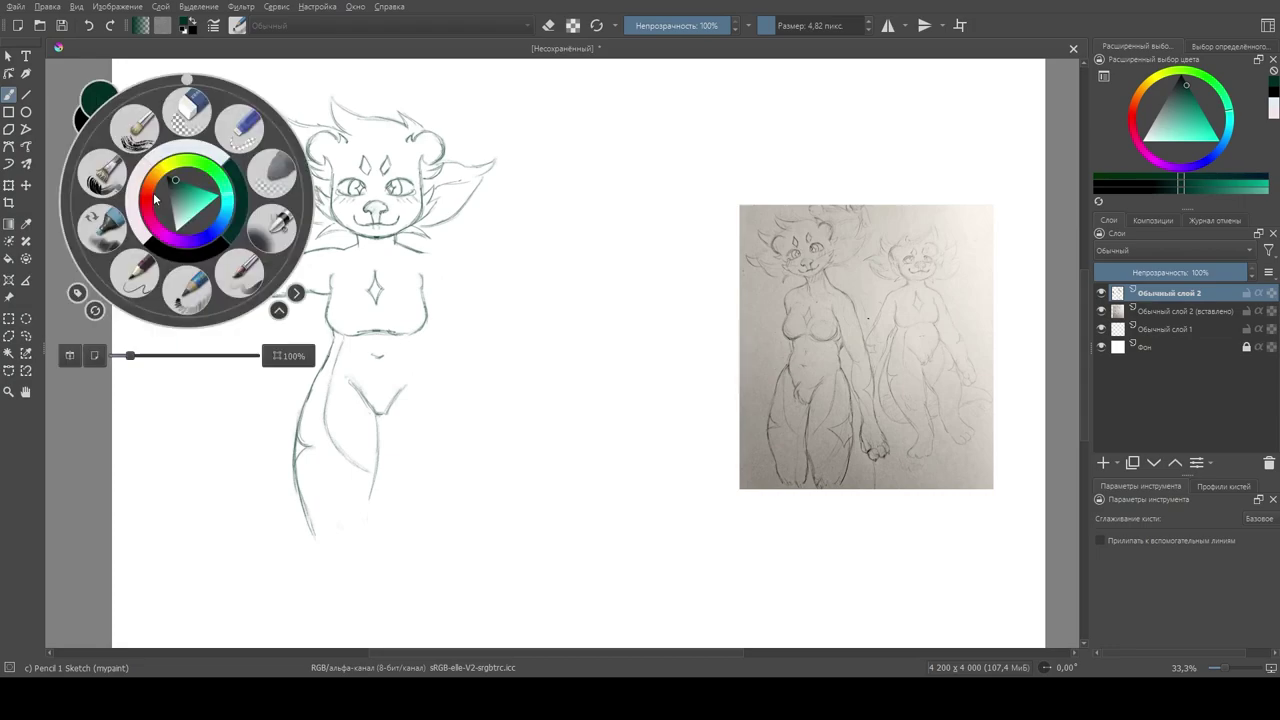
key("e")
right_click(186, 310)
left_click(189, 397)
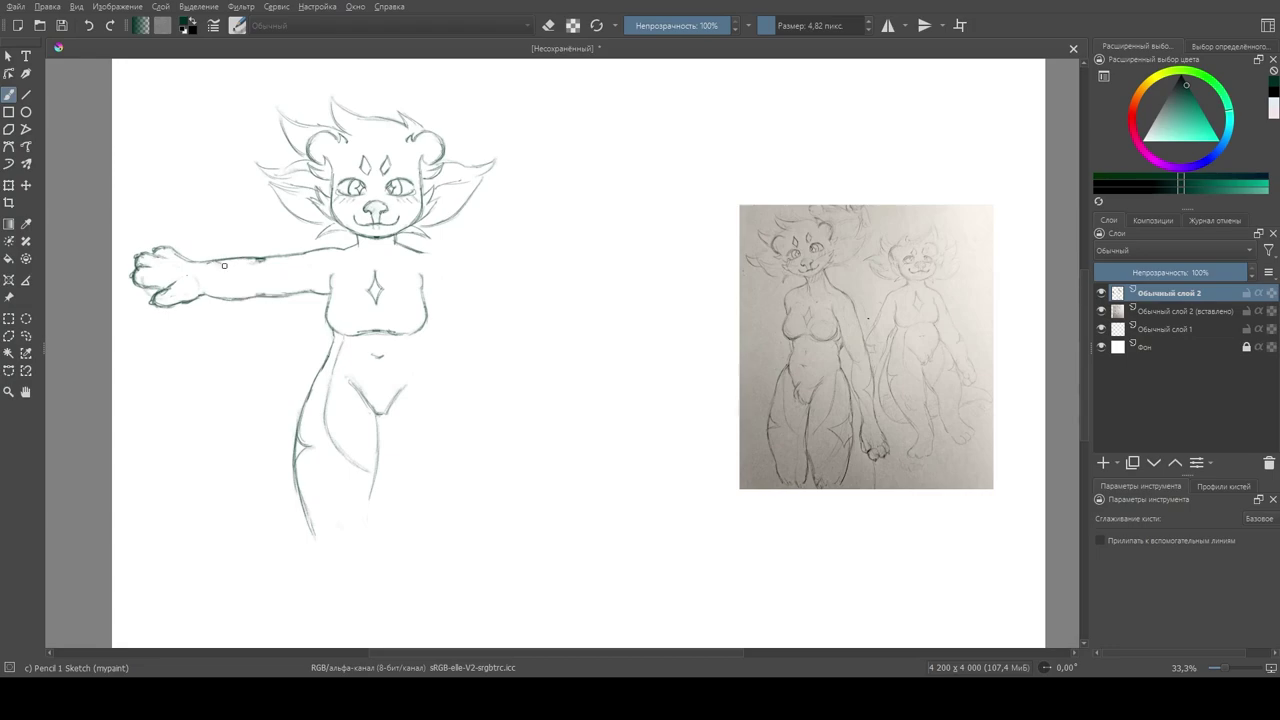
Step: Draw a pointed V-shaped marking on the upper edge of the left forearm and clean up the line around it
right_click(278, 224)
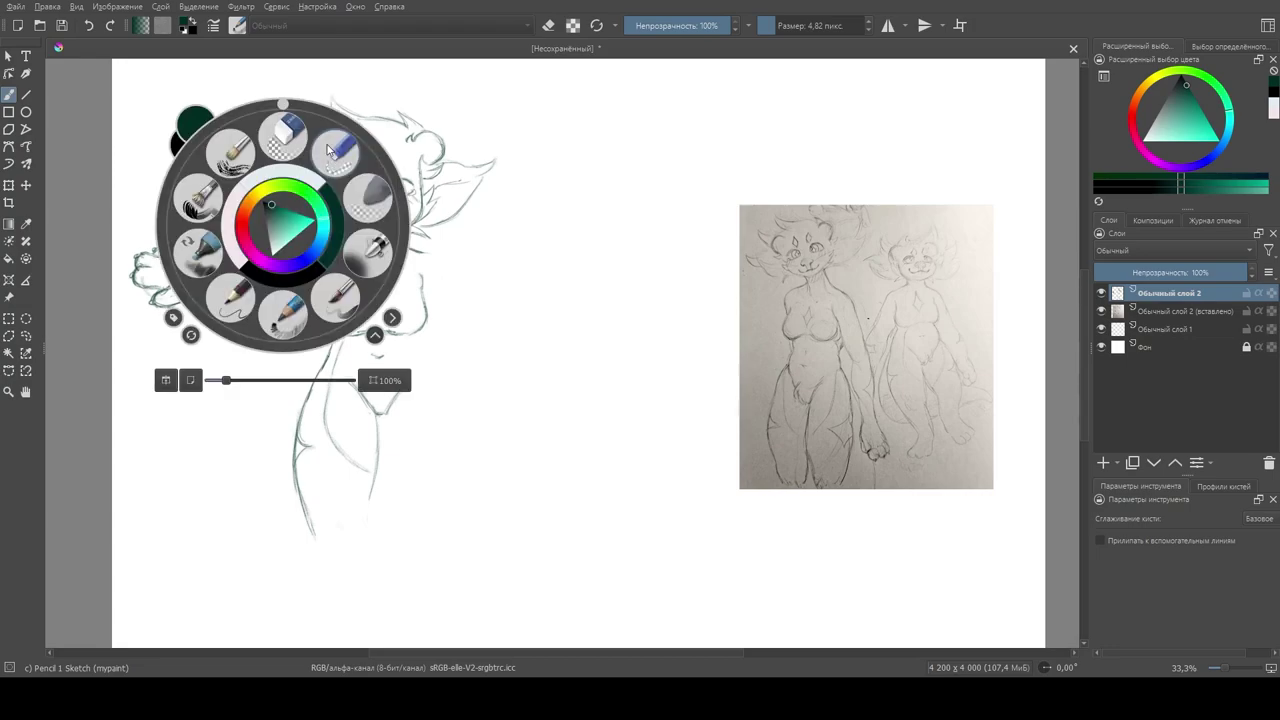
left_click(283, 305)
right_click(217, 299)
left_click(220, 297)
right_click(225, 298)
left_click(228, 303)
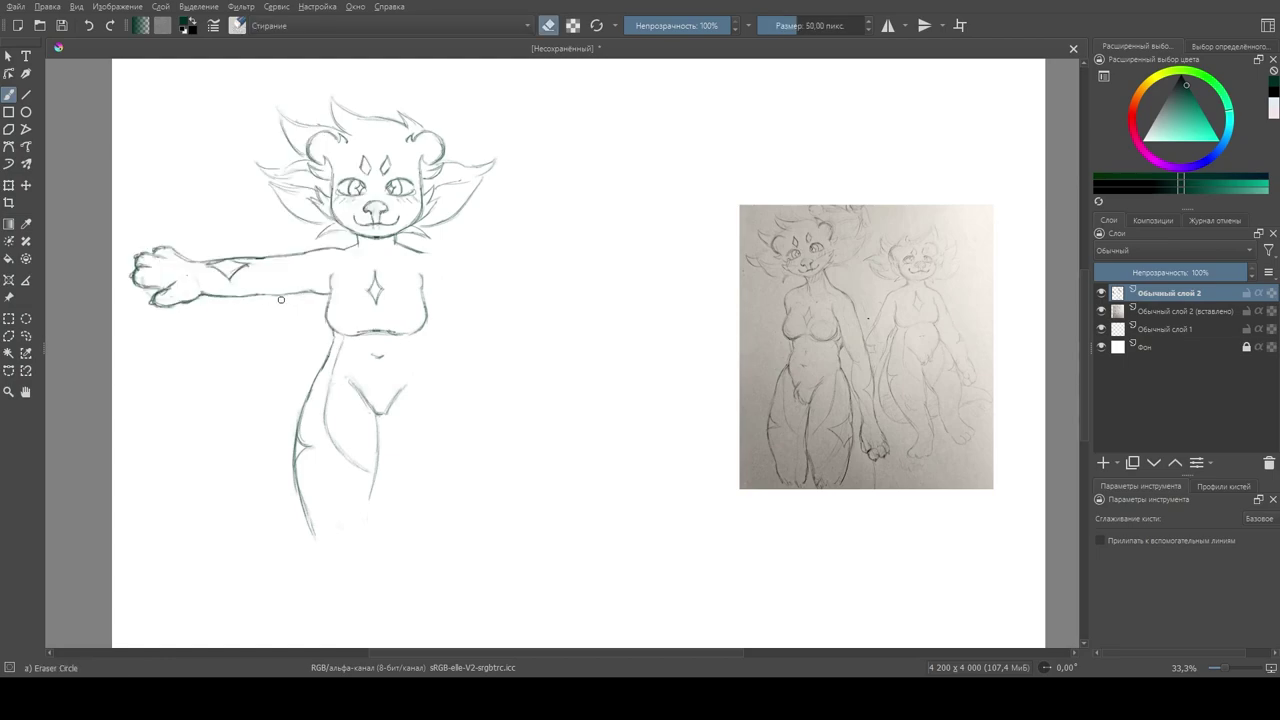
Step: Tidy the left arm's lower line, shoulder and armpit with Eraser Small and redraw the joins in pencil
right_click(276, 299)
left_click(277, 296)
right_click(339, 255)
left_click(339, 258)
right_click(318, 293)
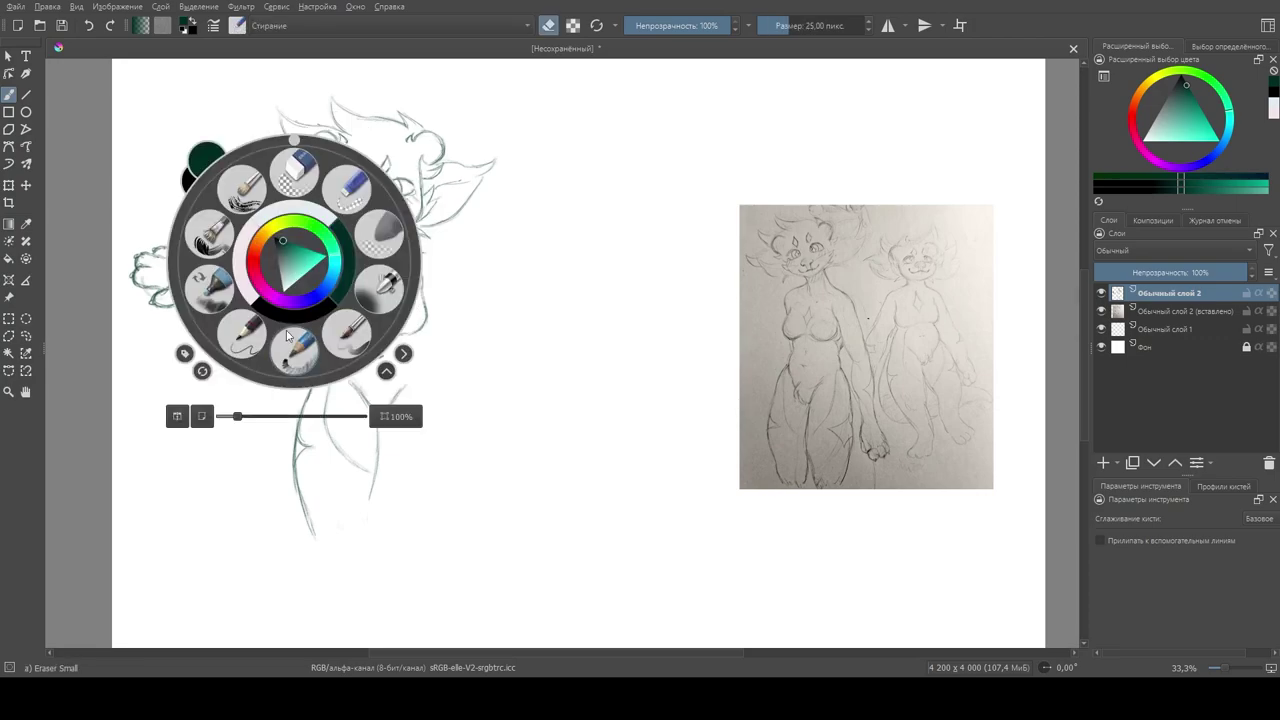
left_click(312, 291)
right_click(330, 292)
left_click(335, 279)
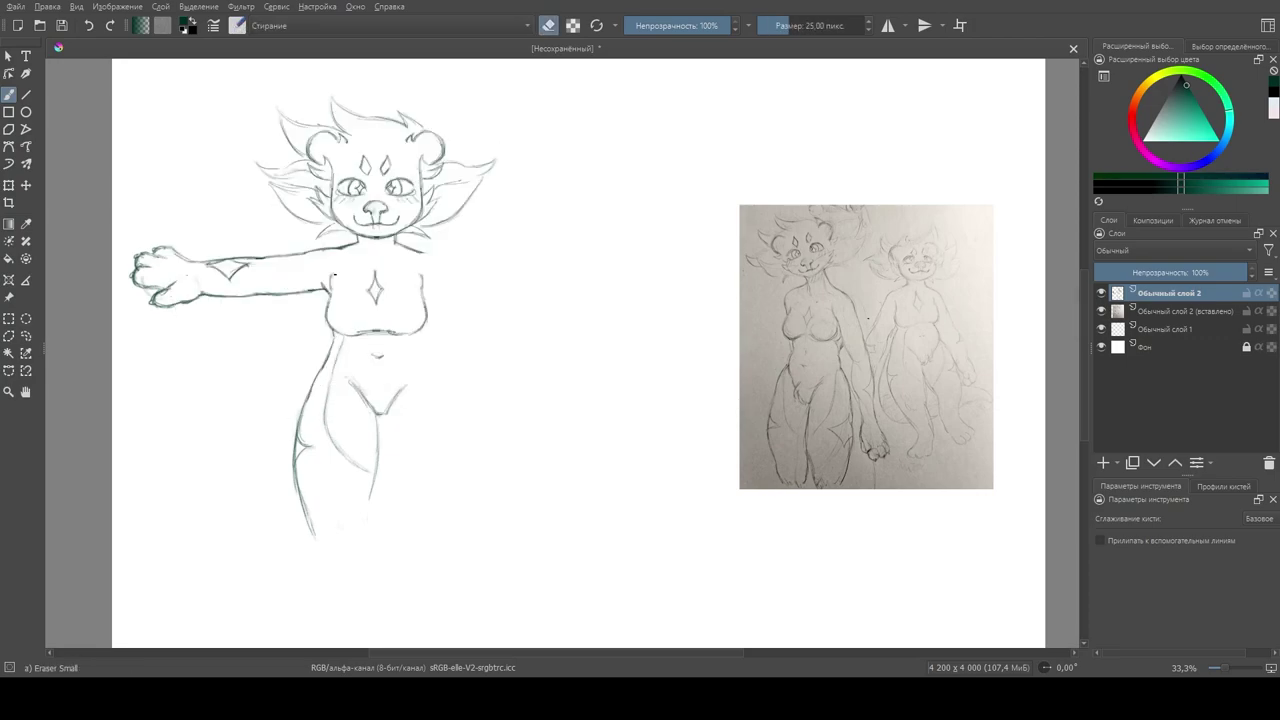
Step: Scale the whole figure down slightly, and select the head with a freehand selection to enlarge it a little
key("ctrl+z")
key("ctrl+z")
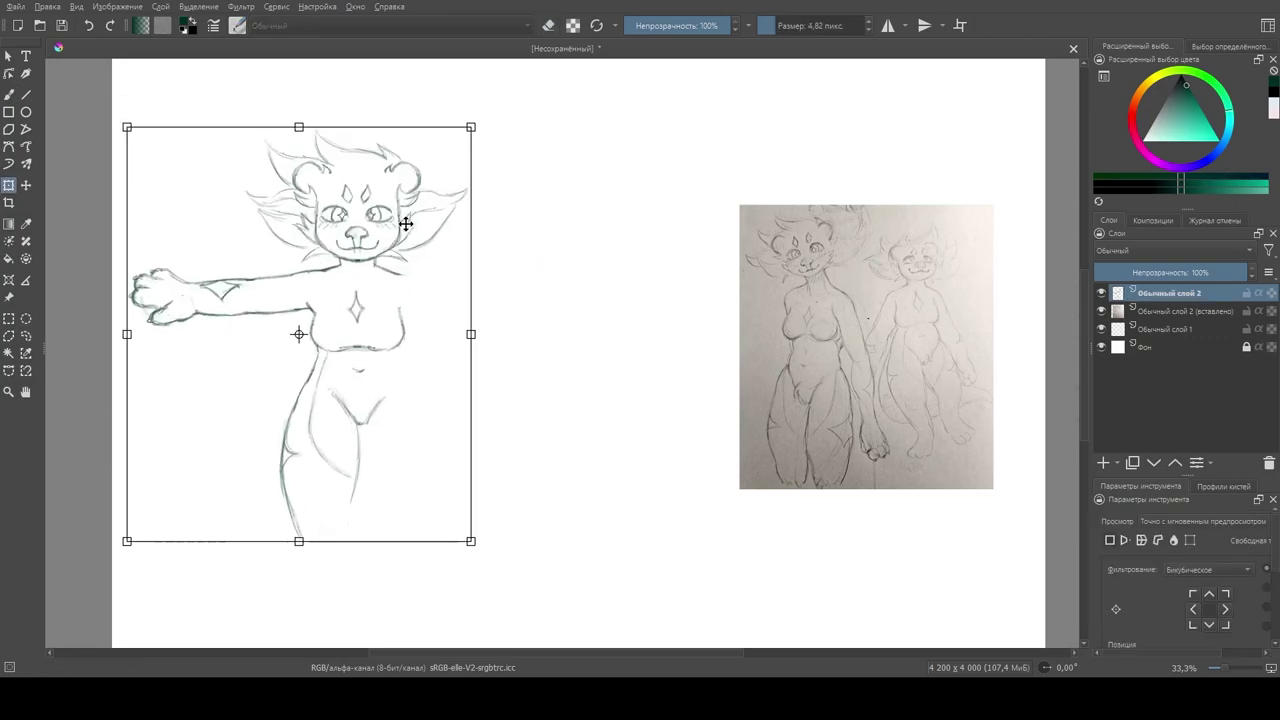
left_click(26, 335)
mouse_move(267, 92)
left_mouse_down()
mouse_move(313, 242)
mouse_move(514, 206)
mouse_move(270, 95)
left_mouse_up()
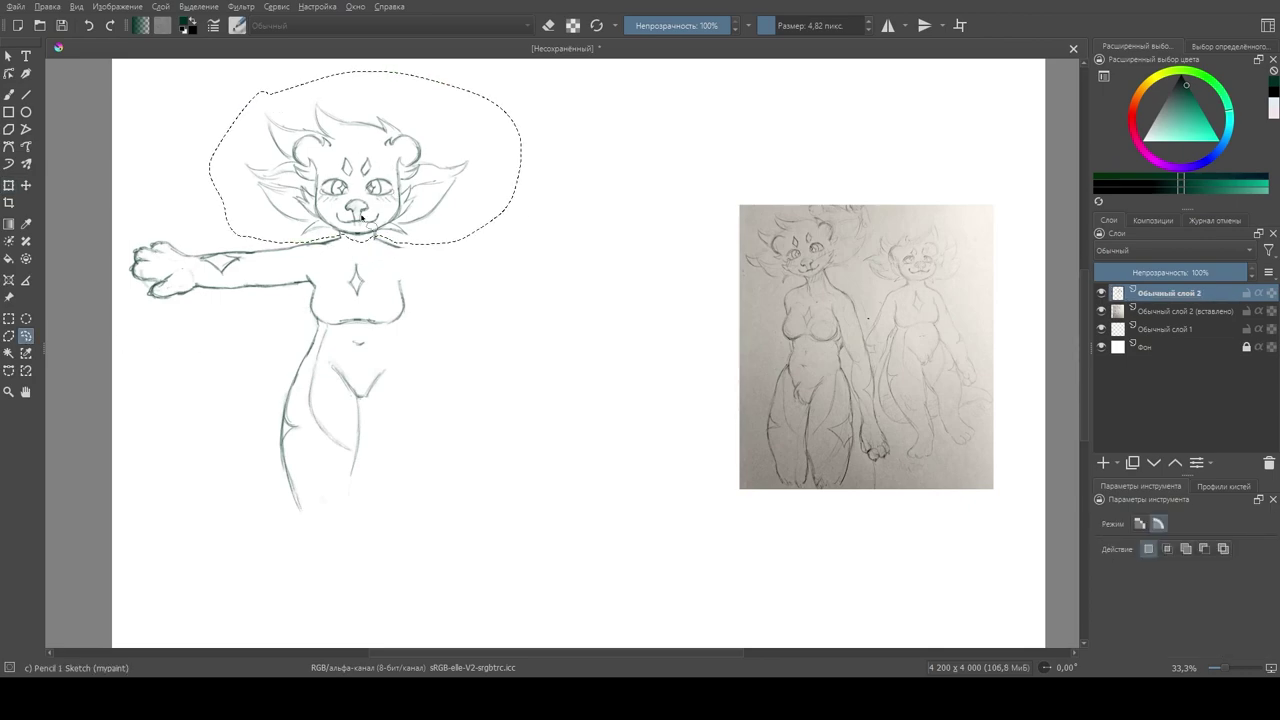
scroll(300, 160, "up", 2)
scroll(445, 310, "down", 2)
key("ctrl+t")
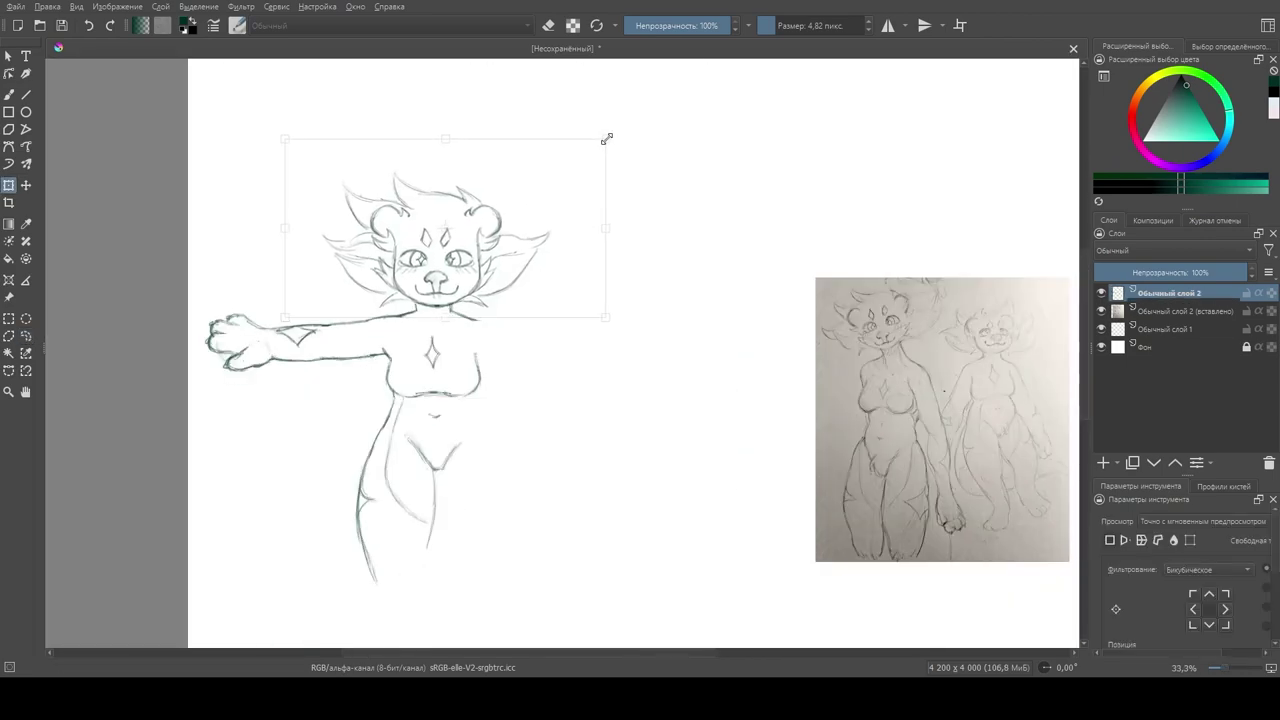
mouse_move(519, 258)
left_mouse_down()
mouse_move(543, 200)
mouse_move(506, 277)
left_mouse_up()
key("Return")
key("ctrl+shift+a")
Step: Erase the right groin line with Eraser Circle and extend the left one toward the body's center
key("b")
left_click_drag(514, 574, 506, 500)
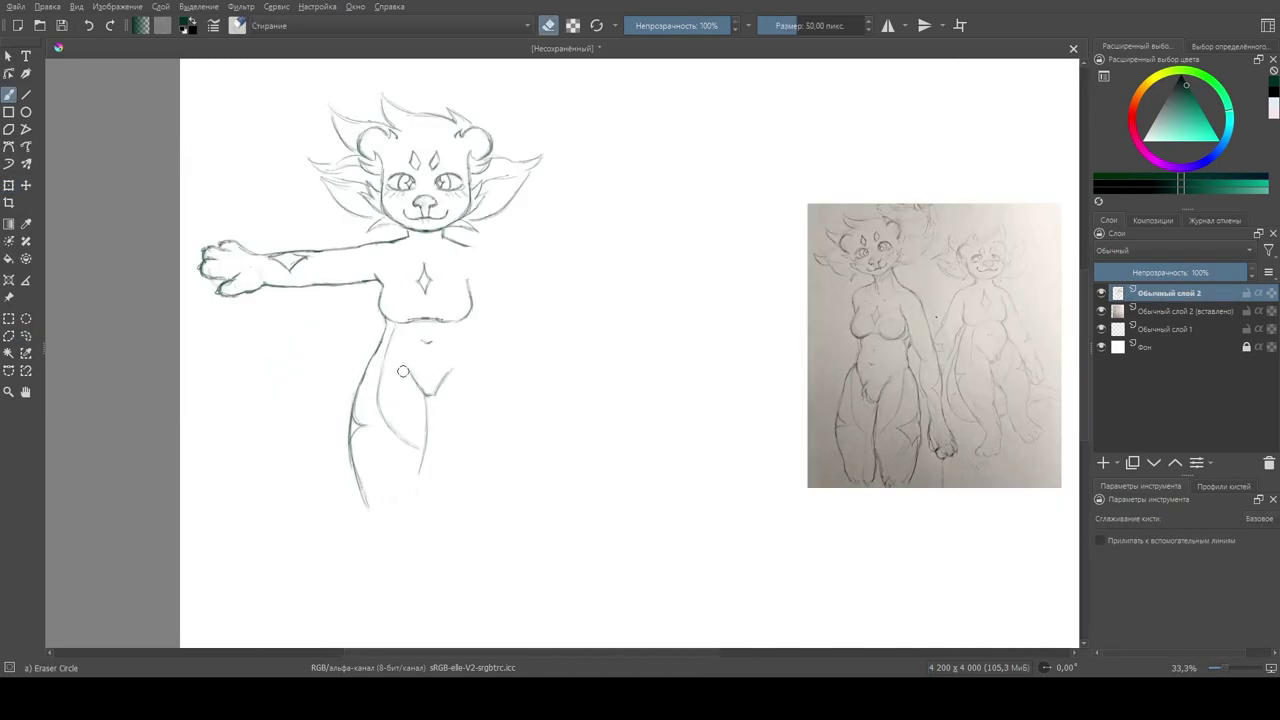
right_click(415, 420)
right_click(426, 414)
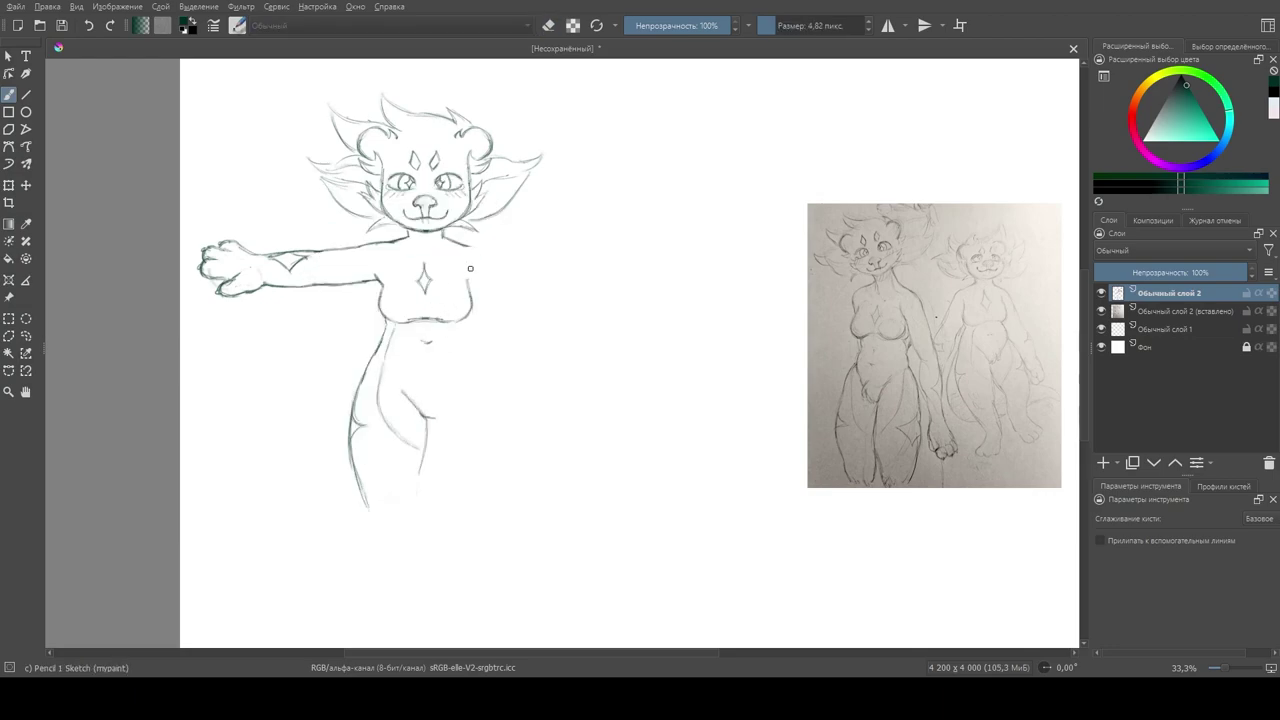
Step: Extend the left leg's outer line below the knee and redraw its inner thigh line, trimming the ends with the eraser
mouse_move(426, 450)
left_mouse_down()
mouse_move(412, 508)
mouse_move(375, 552)
mouse_move(413, 525)
mouse_move(368, 506)
mouse_move(377, 523)
left_mouse_up()
key("e")
key("e")
left_click_drag(420, 485, 405, 525)
key("e")
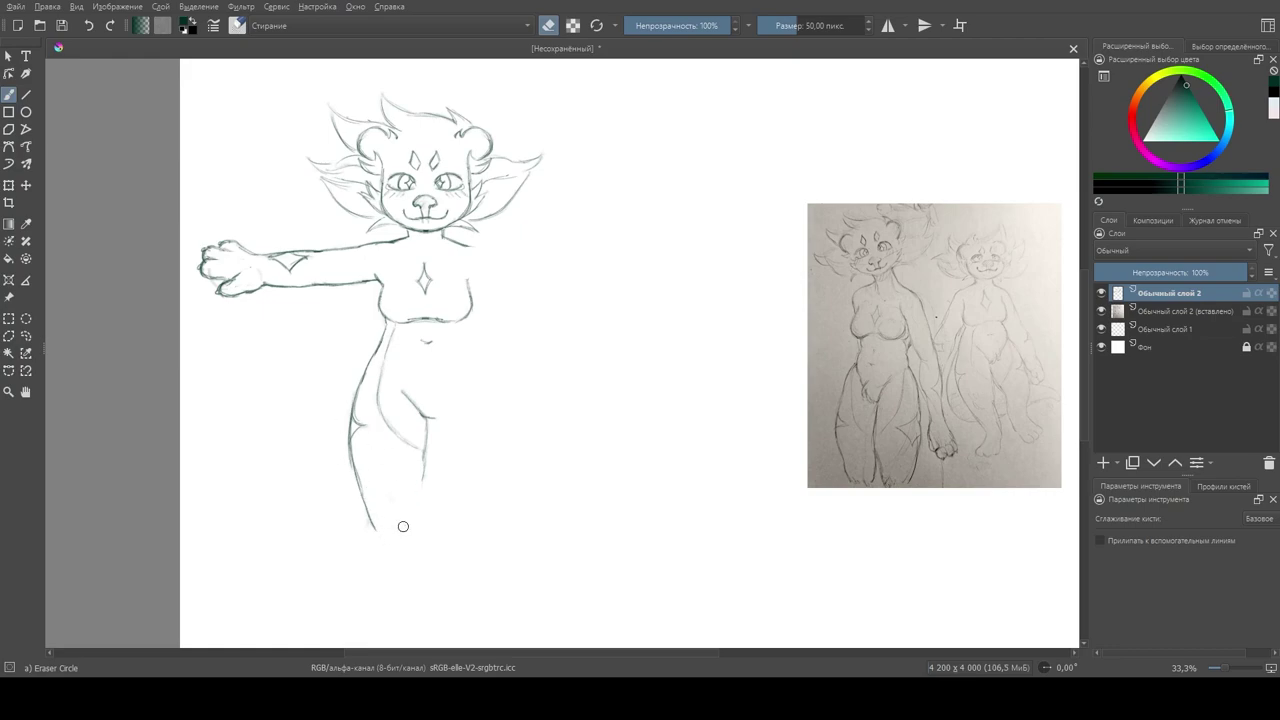
key("e")
mouse_move(426, 444)
left_mouse_down()
mouse_move(395, 542)
mouse_move(418, 566)
left_mouse_up()
key("ctrl+z")
key("e")
left_click_drag(383, 524, 405, 550)
Step: Sketch the left foot below the leg and move it down and slightly outward
right_click(399, 469)
left_click(400, 582)
left_click_drag(371, 600, 385, 607)
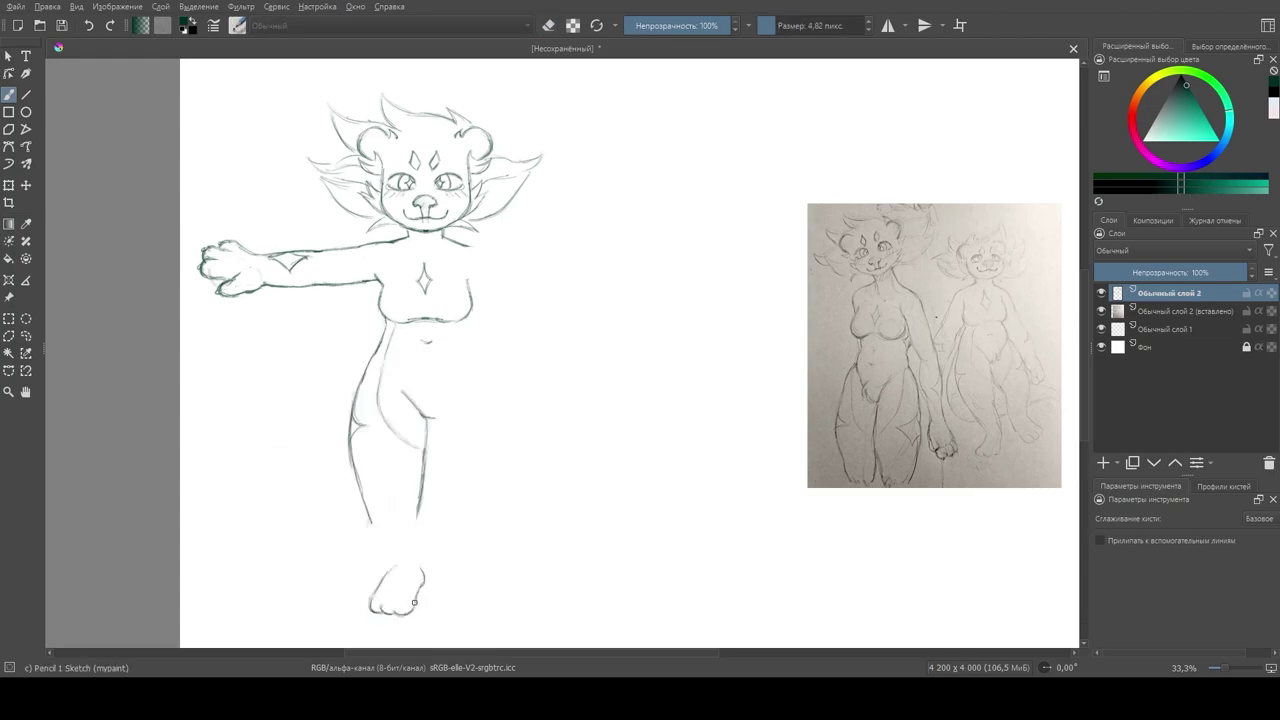
key("ctrl+t")
left_click_drag(440, 553, 428, 571)
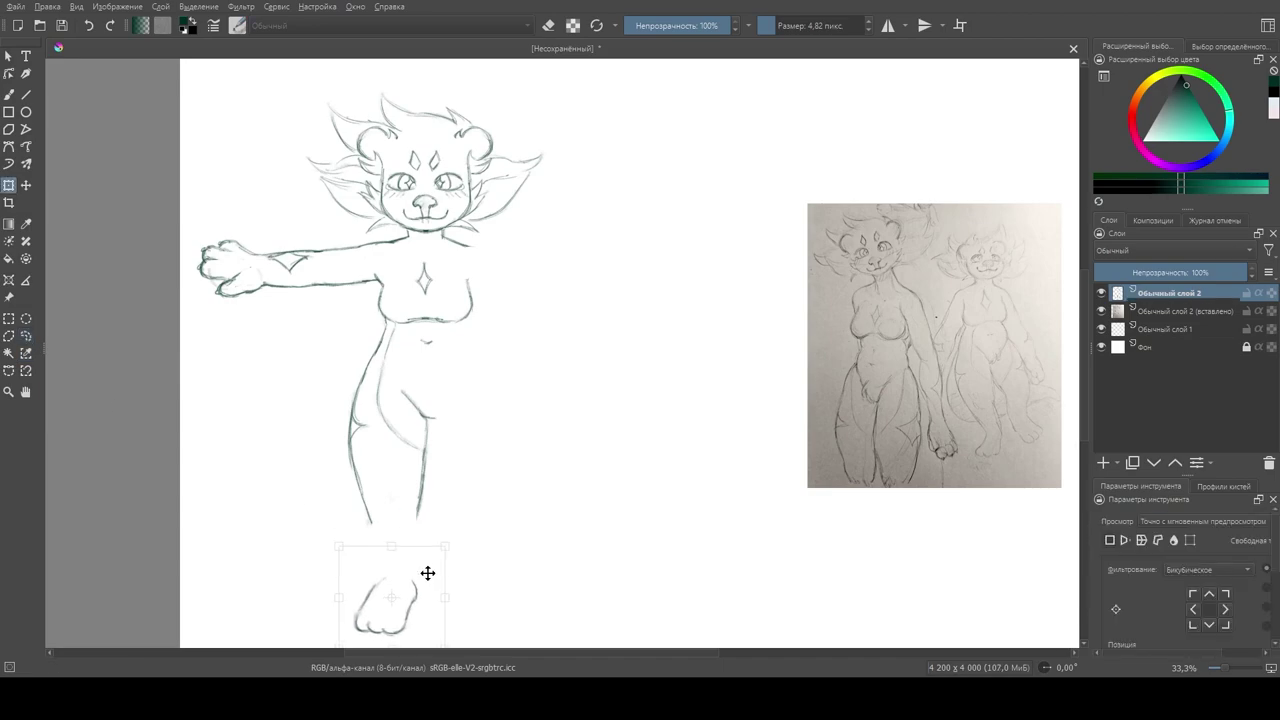
Step: Connect the left leg to the foot with shin and calf lines and clean up the inner thigh line
key("b")
left_click_drag(372, 510, 382, 588)
left_click_drag(422, 514, 416, 584)
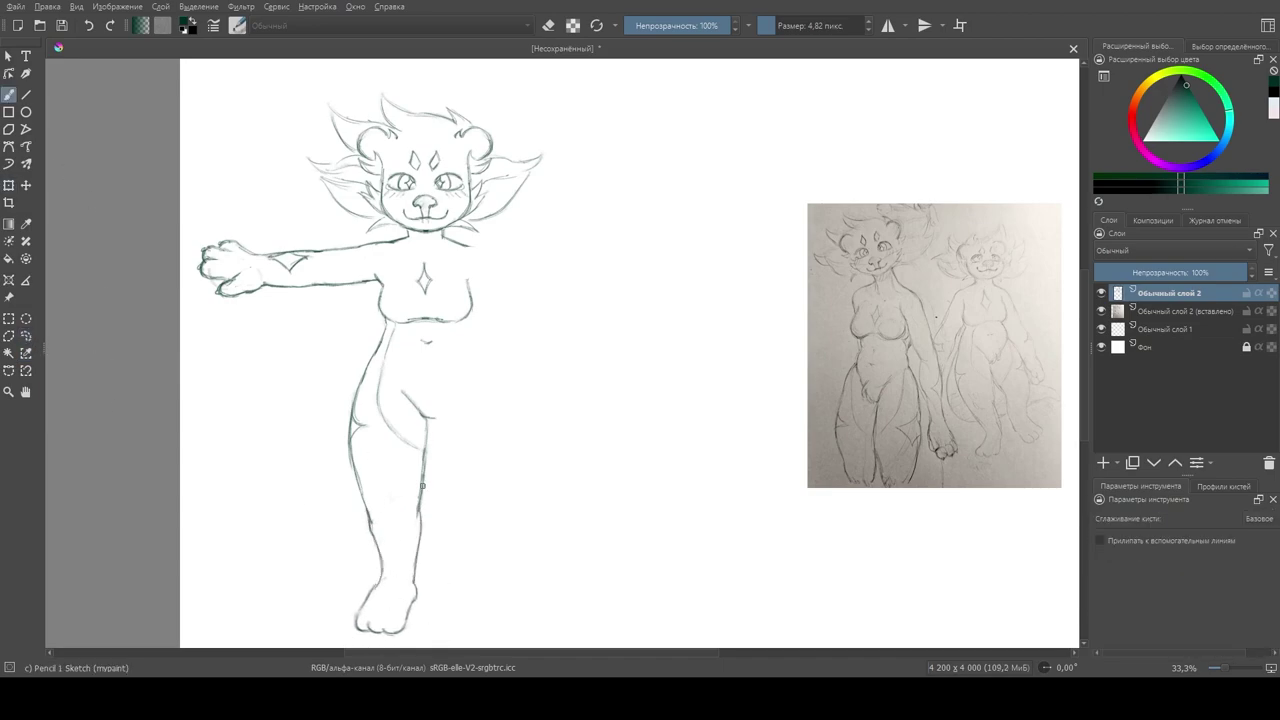
right_click(440, 394)
right_click(421, 418)
right_click(421, 418)
left_click_drag(424, 444, 416, 518)
Step: Add small rounded toe details to the left foot
right_click(373, 592)
right_click(373, 592)
right_click(363, 592)
right_click(363, 592)
Step: Copy the left arm and leg to a new layer, mirror them horizontally onto the body's right half, and merge the layer down
key("ctrl+r")
mouse_move(295, 518)
left_mouse_down()
mouse_move(405, 375)
mouse_move(359, 241)
mouse_move(200, 255)
left_mouse_up()
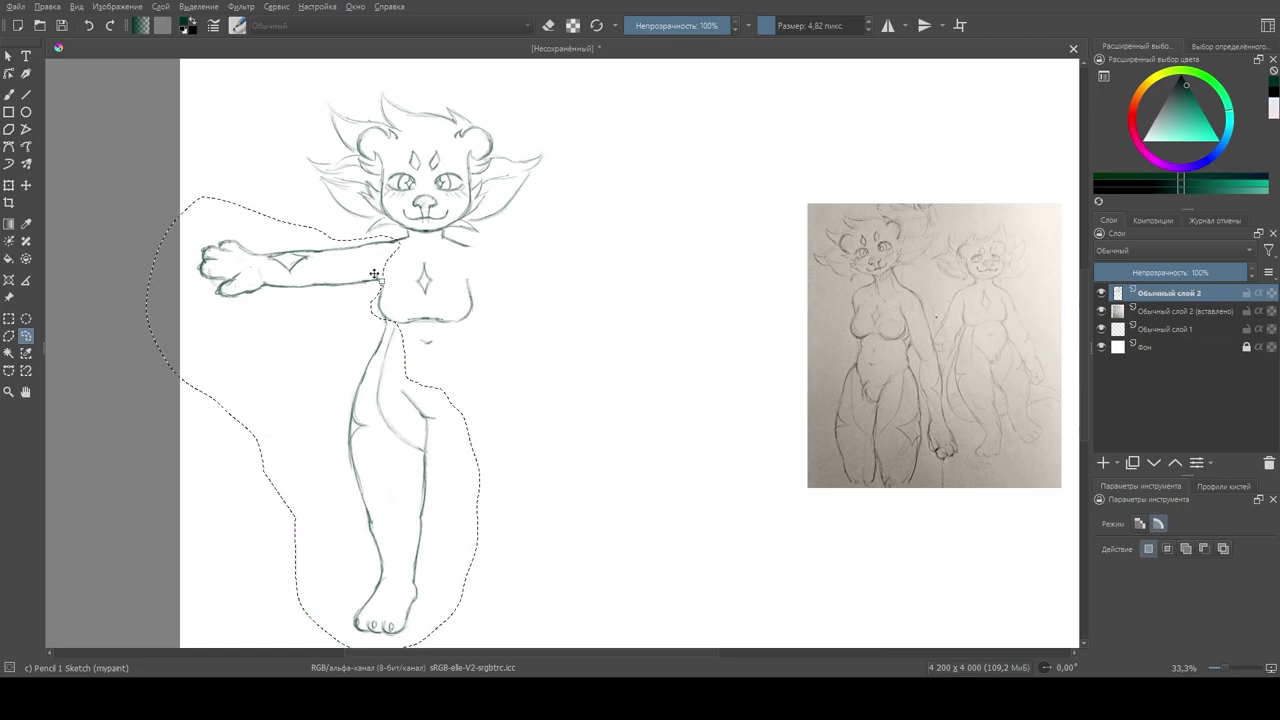
key("ctrl+alt+j")
key("ctrl+t")
scroll(1277, 549, "down", 5)
left_click(1124, 577)
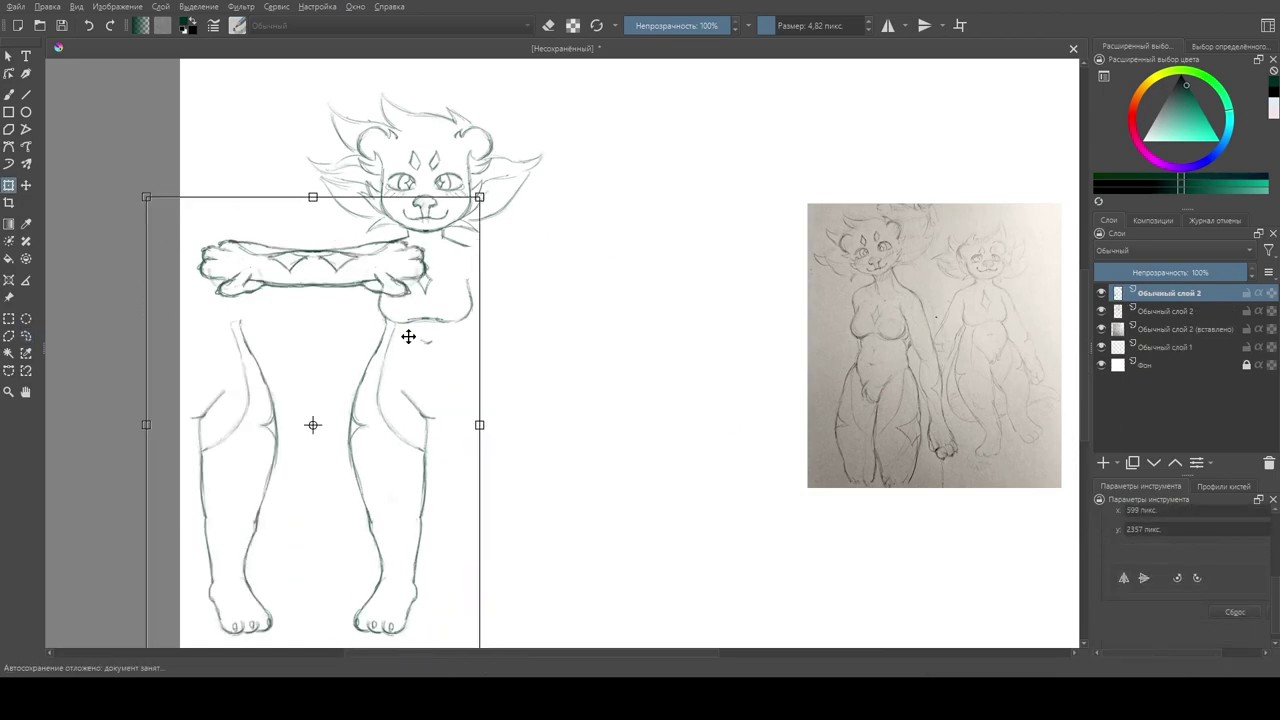
left_click_drag(431, 337, 656, 337)
key("Return")
key("b")
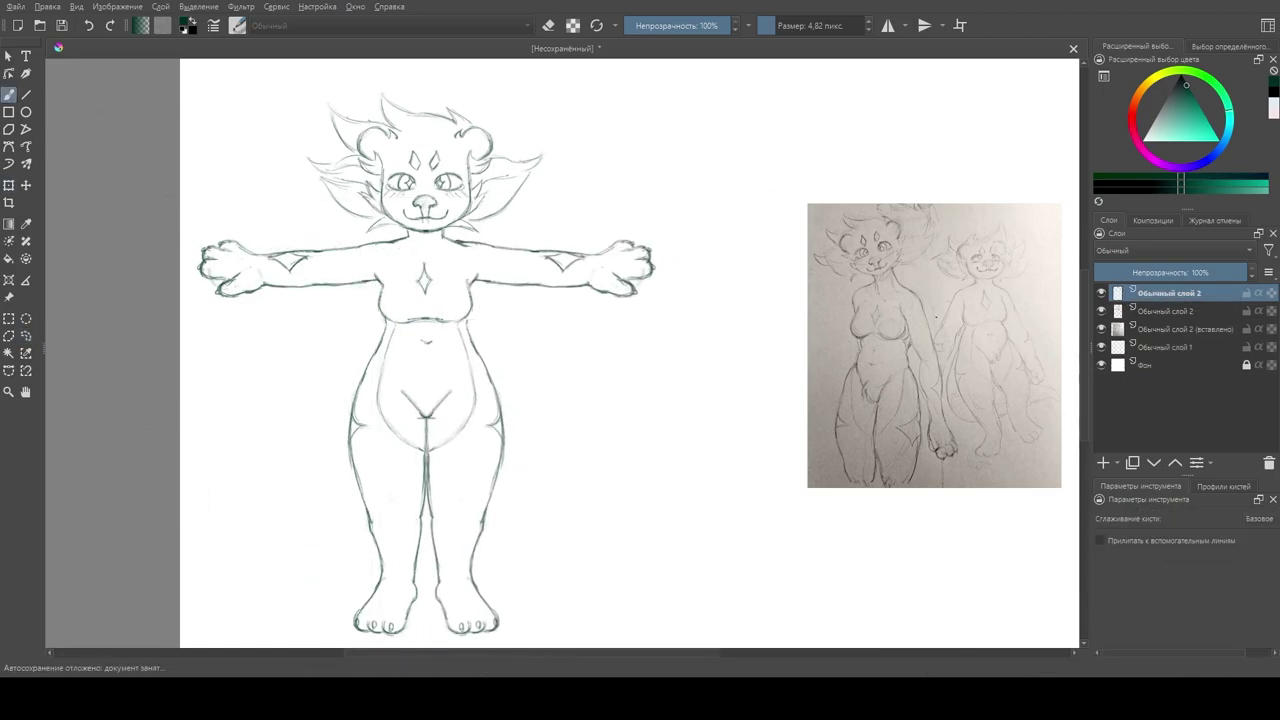
key("e")
key("ctrl+e")
Step: Clean up the mirrored joins around the chest, waist and hips with the eraser and pencil
right_click(451, 308)
left_click(526, 320)
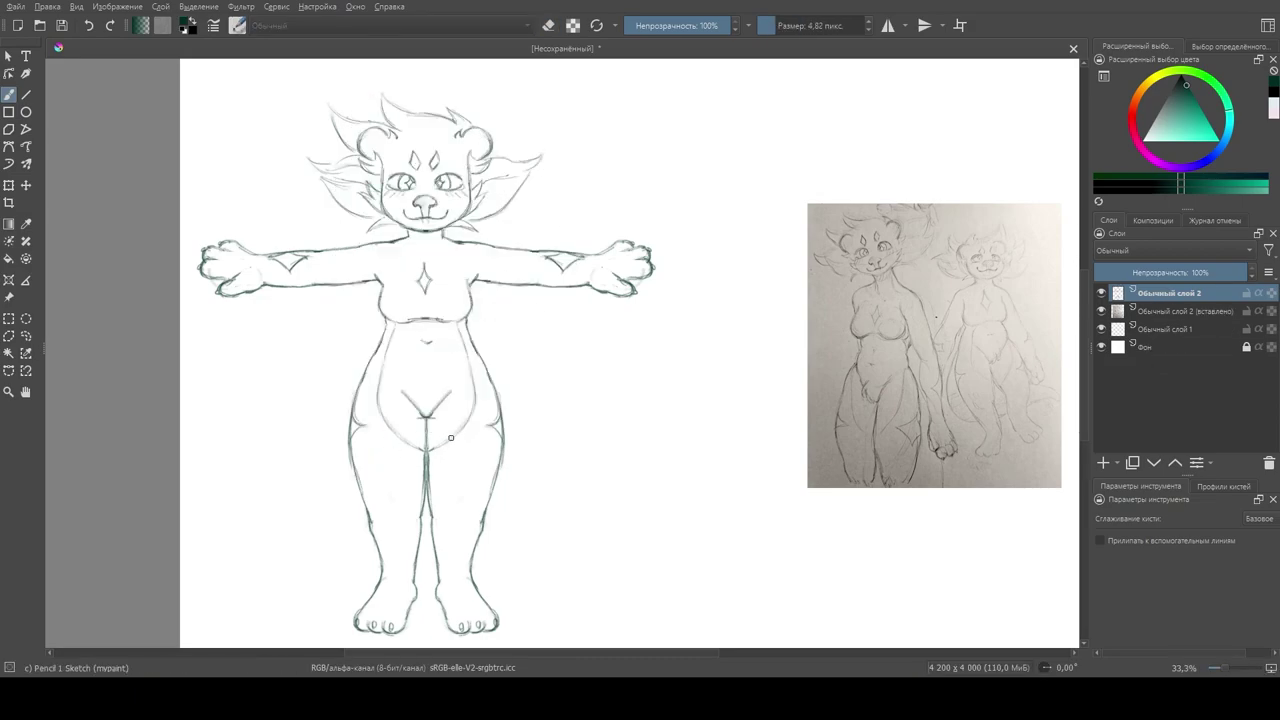
right_click(491, 315)
right_click(491, 315)
right_click(463, 363)
right_click(463, 363)
right_click(435, 346)
right_click(441, 329)
right_click(393, 370)
right_click(393, 370)
Step: Add a new layer and sketch a thick curved tail sweeping to the left from a circular base over the hips
key("Insert")
mouse_move(388, 372)
left_mouse_down()
mouse_move(384, 424)
mouse_move(420, 436)
mouse_move(469, 397)
mouse_move(400, 432)
mouse_move(405, 350)
mouse_move(314, 449)
mouse_move(292, 530)
mouse_move(300, 585)
mouse_move(355, 593)
left_mouse_up()
mouse_move(342, 540)
left_mouse_down()
mouse_move(372, 570)
mouse_move(347, 592)
mouse_move(413, 565)
mouse_move(419, 576)
mouse_move(364, 511)
mouse_move(434, 428)
mouse_move(471, 408)
left_mouse_up()
right_click(345, 415)
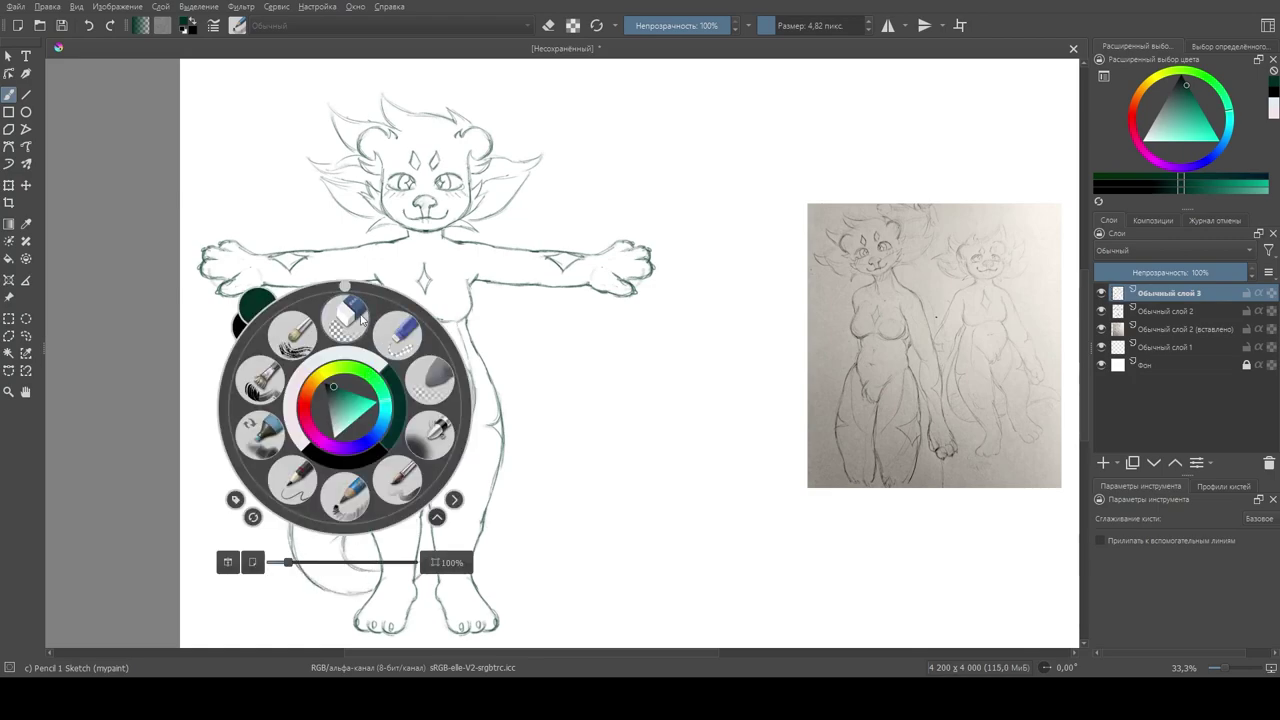
left_click(357, 516)
right_click(351, 469)
left_click(342, 552)
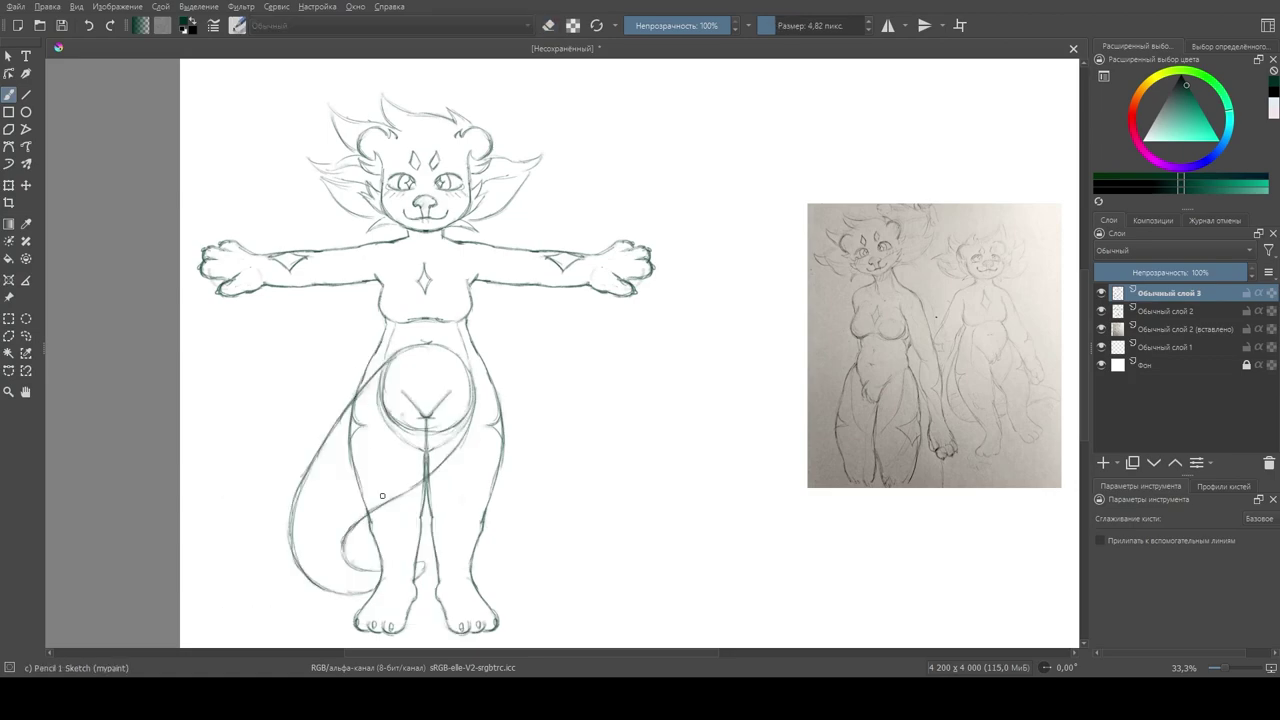
Step: Duplicate the tail layer, place the copy to the right of the figure, and complete the copy's tip
key("ctrl+j")
left_click_drag(397, 413, 718, 502)
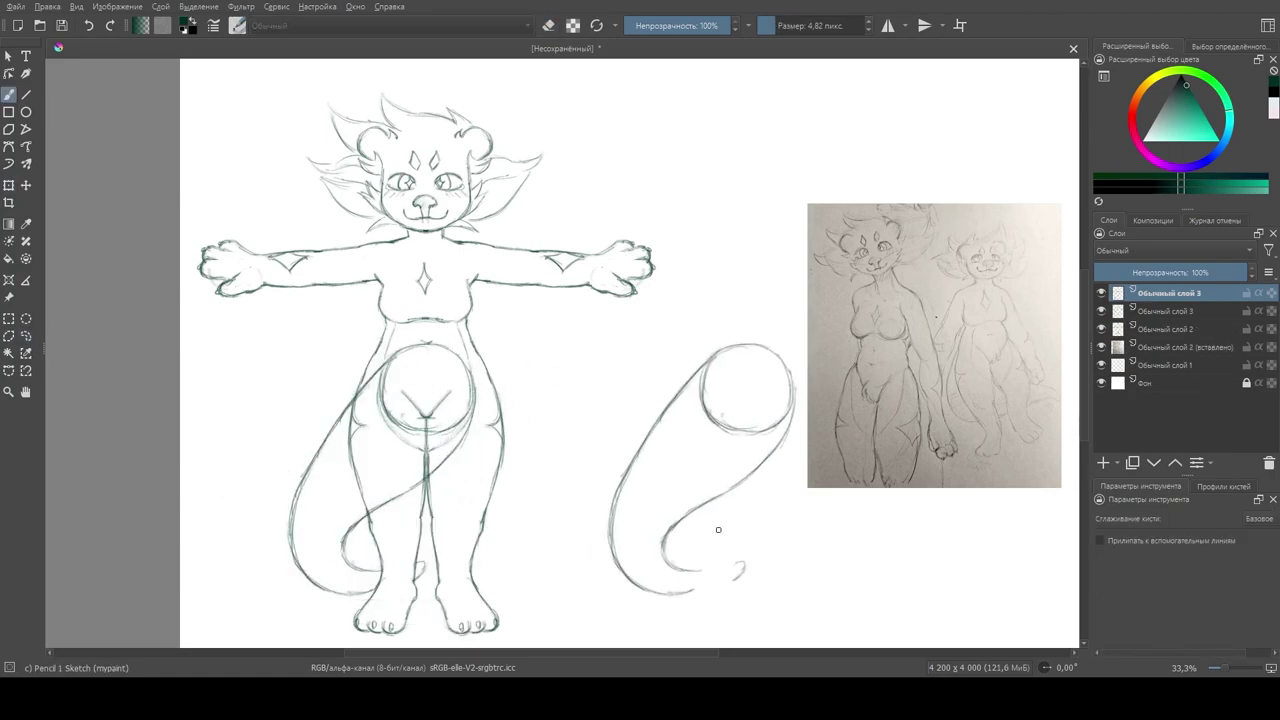
left_click_drag(673, 591, 732, 580)
Step: Erase the parts of the original tail that overlap the hips and legs with Eraser Circle
key("/")
key("Page_Down")
mouse_move(370, 385)
left_mouse_down()
mouse_move(404, 347)
mouse_move(383, 375)
mouse_move(435, 430)
mouse_move(449, 349)
mouse_move(434, 463)
mouse_move(388, 500)
left_mouse_up()
Step: Clean up the groin and inner hip lines on the body layer
key("Page_Down")
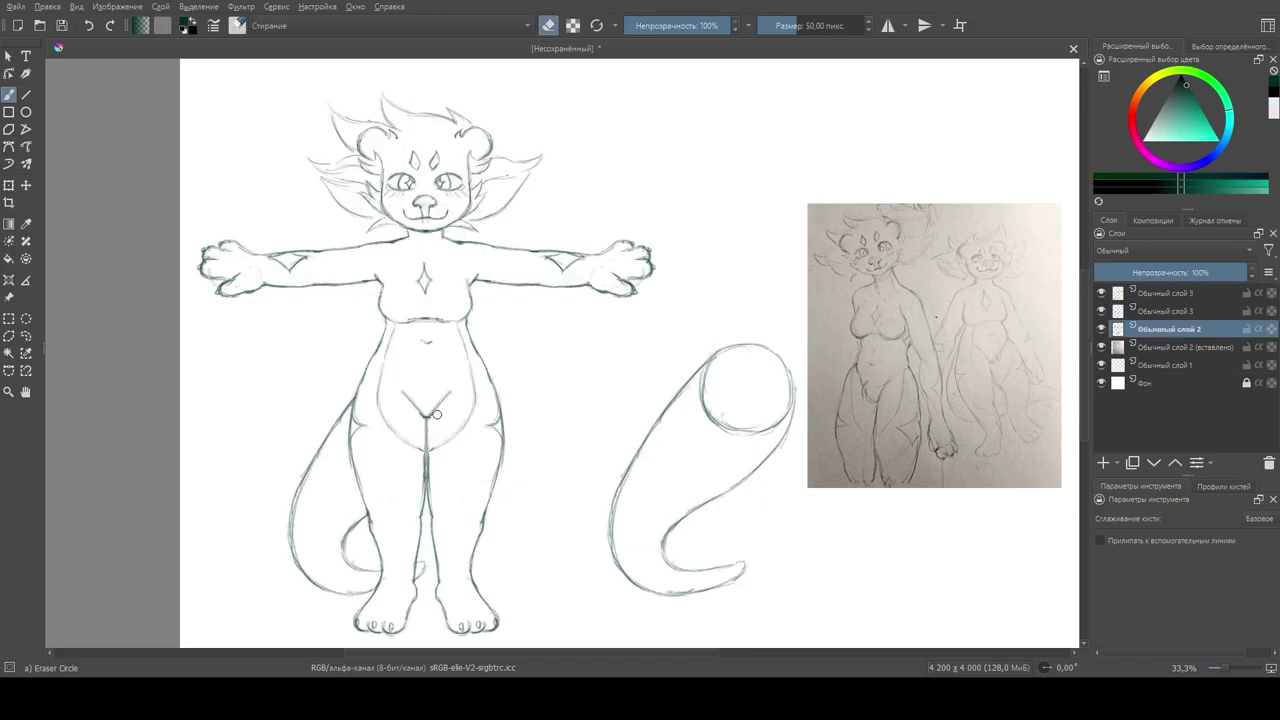
key("slash")
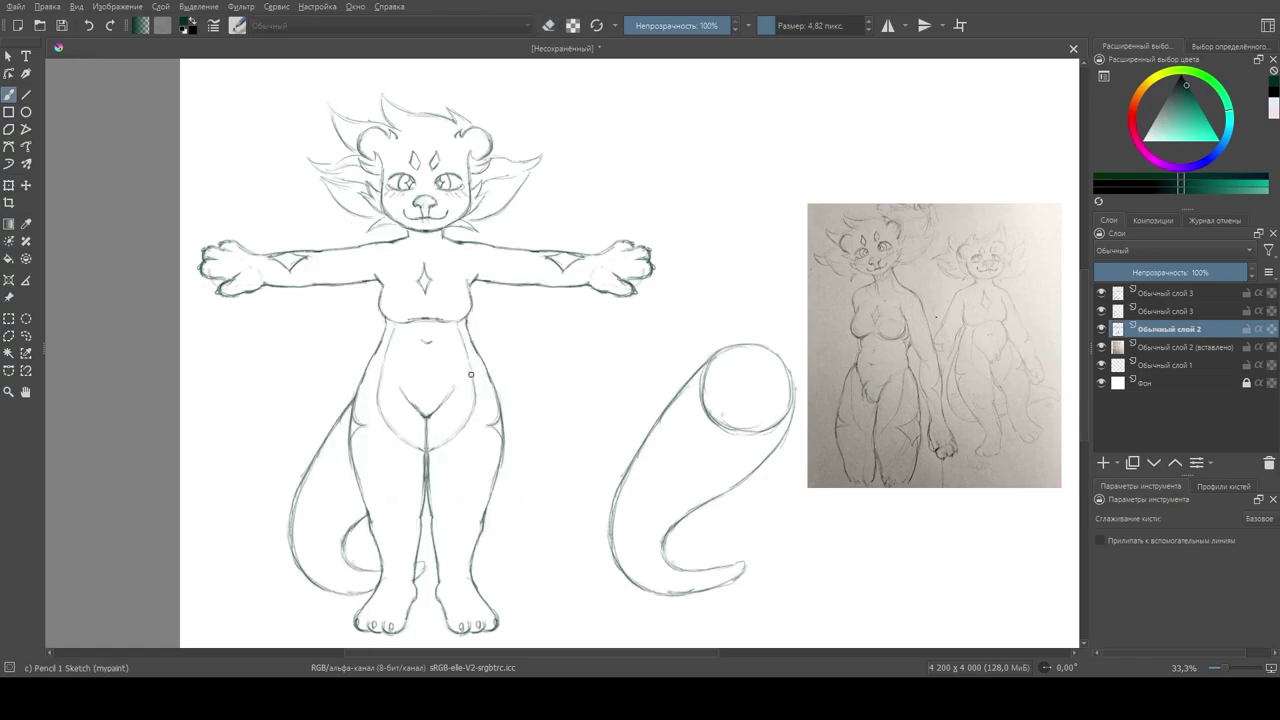
key("e")
key("e")
Step: Duplicate the front-view body layer and move the copy right so it lines up with the separate tail
key("minus")
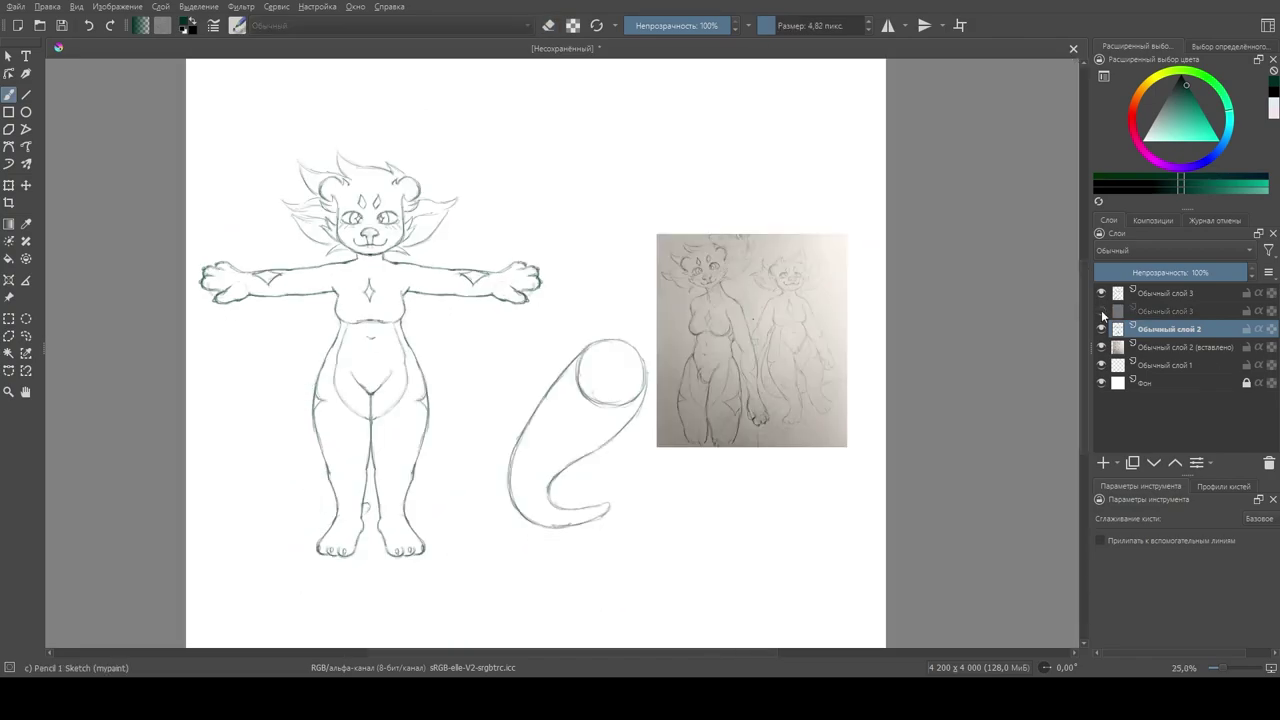
key("shift+Delete")
key("ctrl+j")
key("ctrl+t")
left_click_drag(450, 285, 673, 289)
key("ctrl+r")
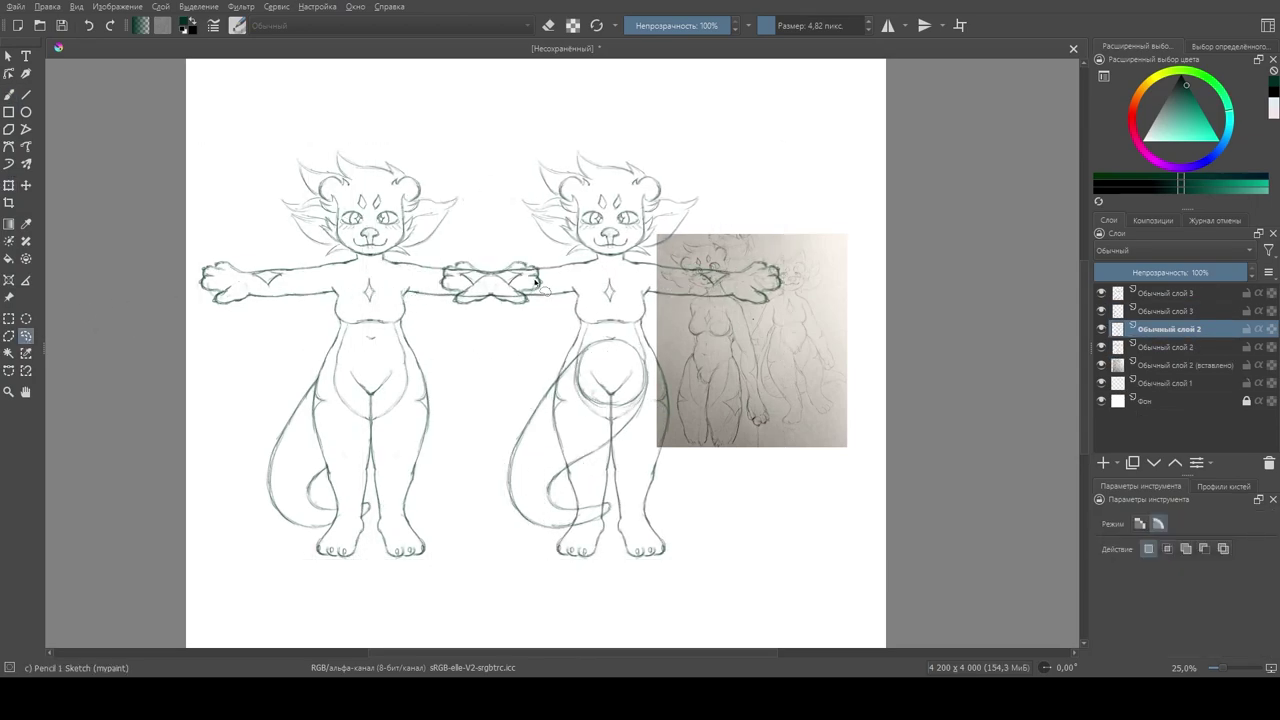
Step: Erase the face, chest lines, diamond marking and navel from the copied body with Eraser Circle
key("b")
right_click(480, 265)
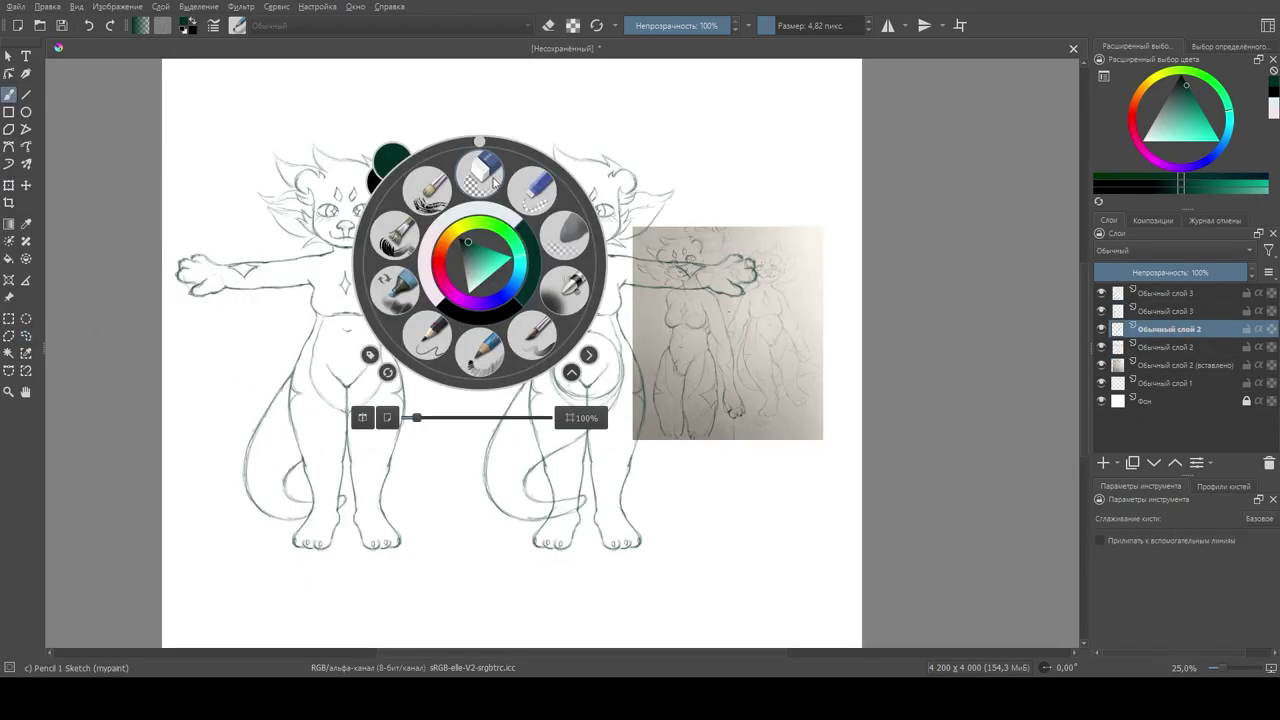
left_click(523, 171)
scroll(586, 366, "up", 2)
scroll(586, 366, "down", 2)
scroll(628, 98, "up", 1)
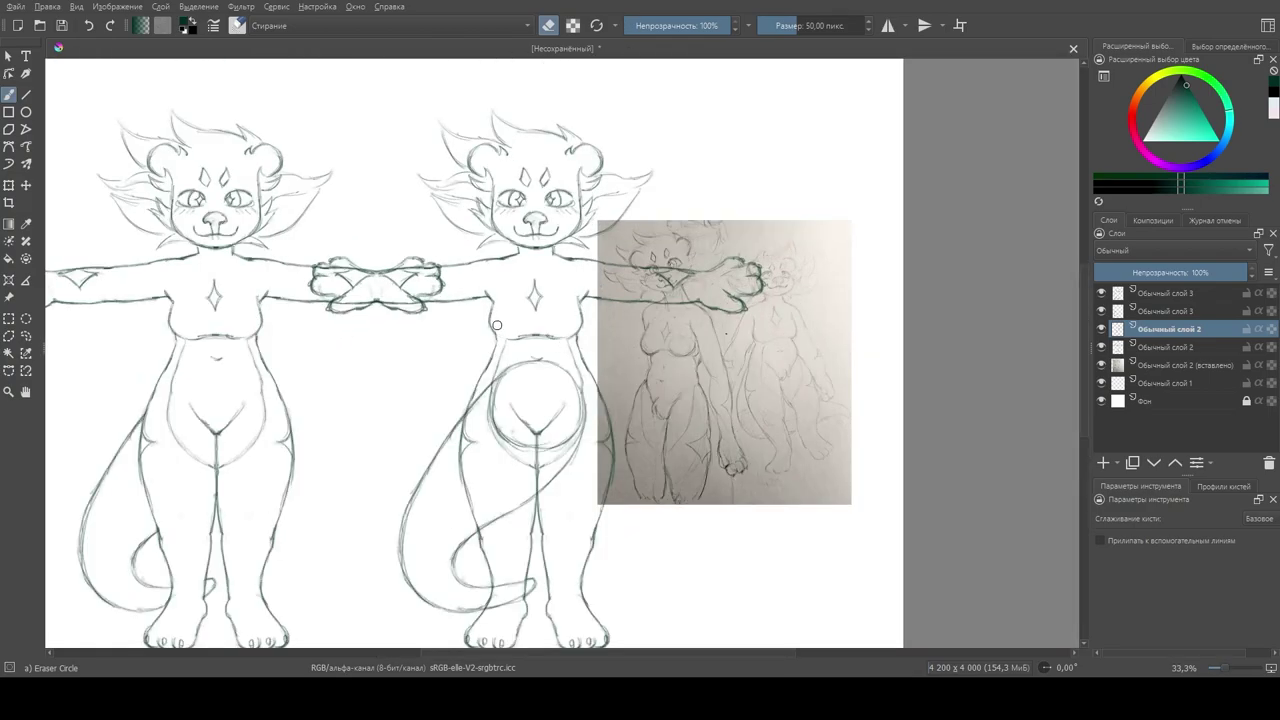
left_click_drag(560, 339, 524, 341)
left_click_drag(536, 273, 538, 305)
mouse_move(521, 234)
left_mouse_down()
mouse_move(511, 193)
mouse_move(502, 207)
mouse_move(541, 179)
mouse_move(568, 214)
left_mouse_up()
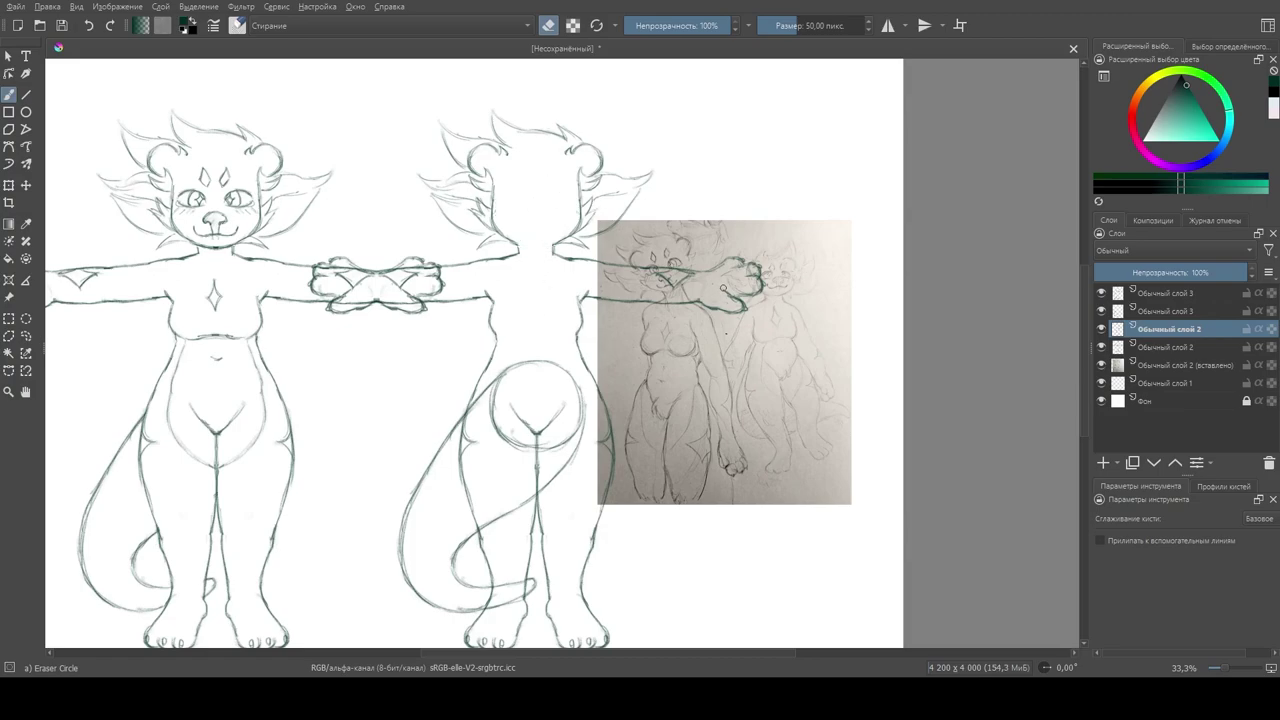
Step: Hide the front-view body layer and rework both hands of the copy to show them from behind
key("e")
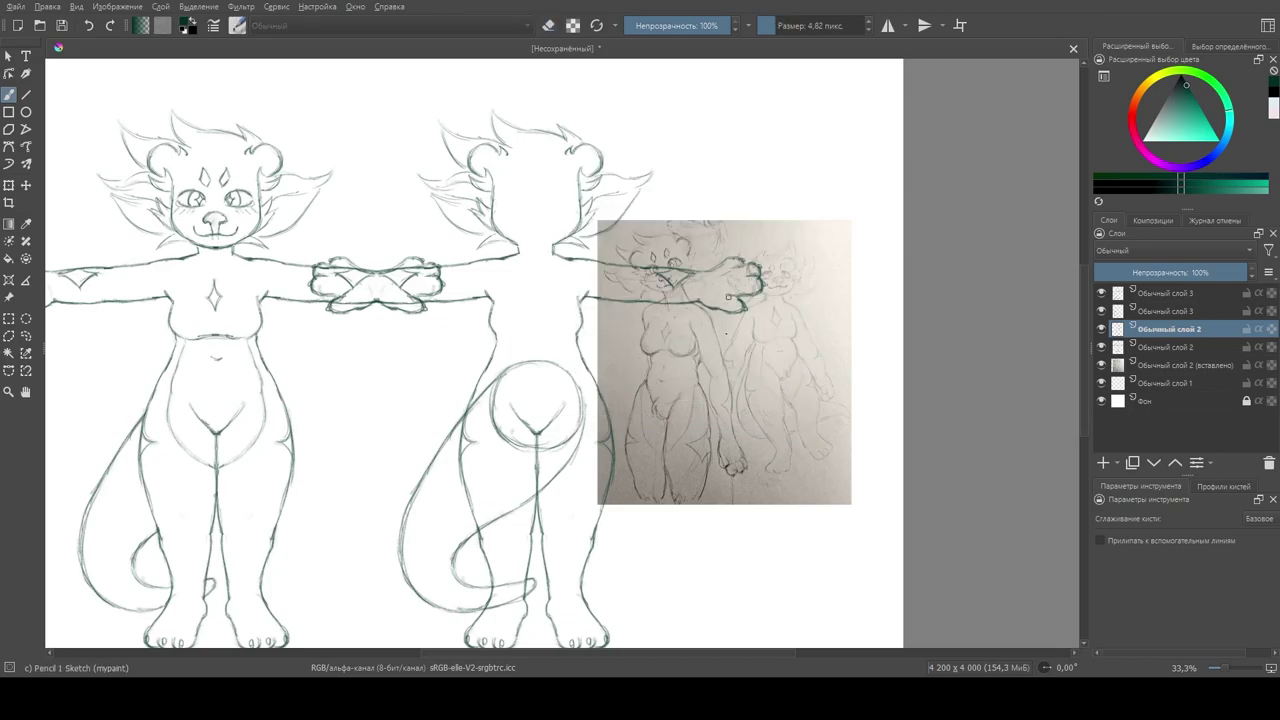
right_click(700, 248)
right_click(681, 252)
left_click(1101, 347)
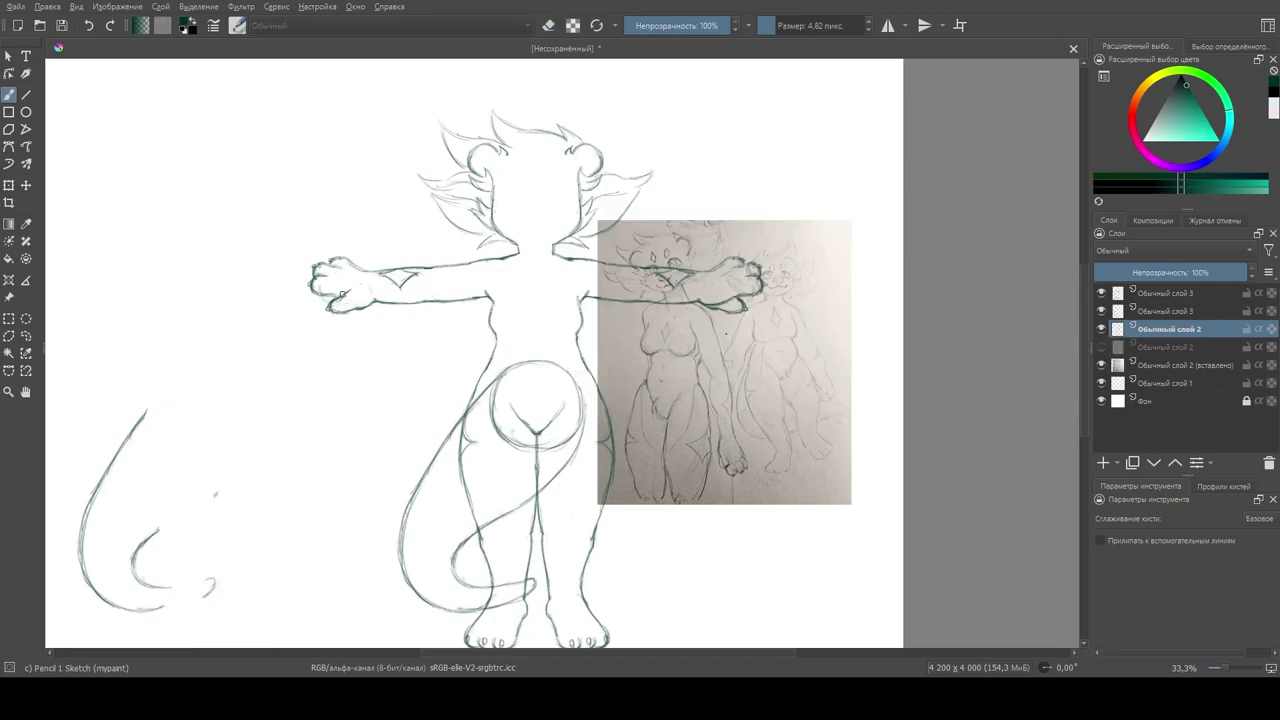
key("e")
right_click(358, 300)
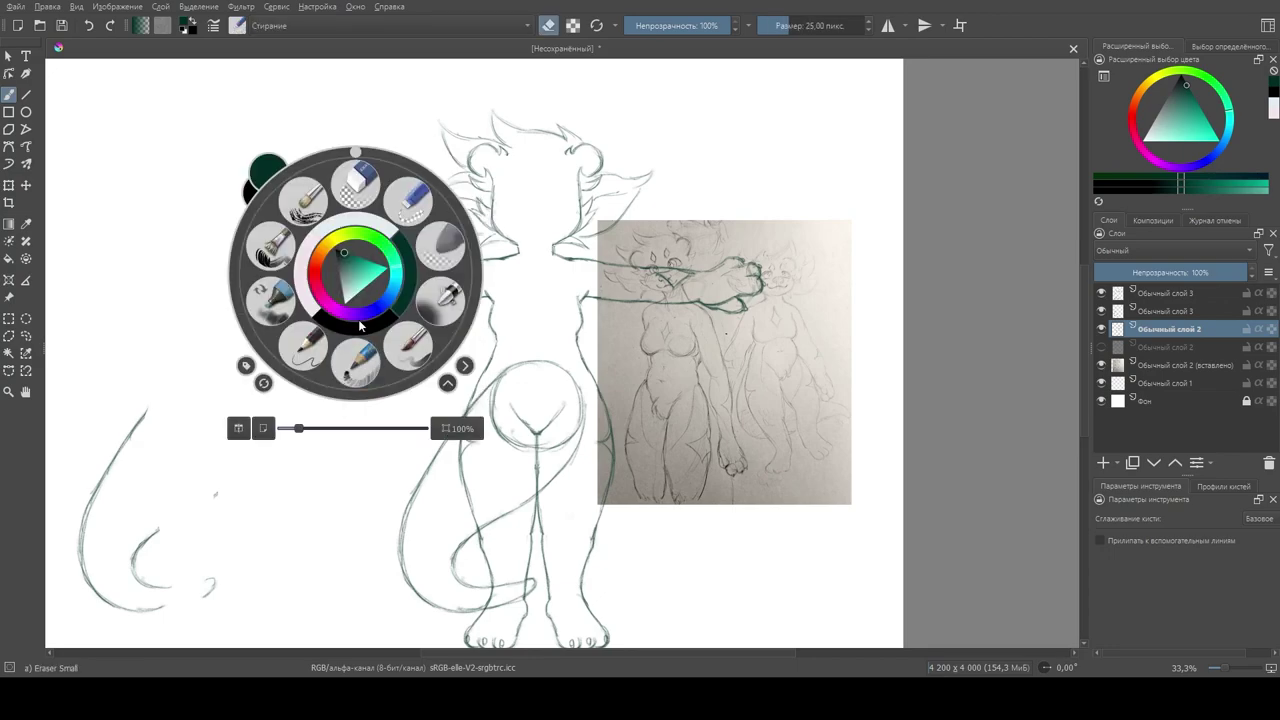
right_click(356, 299)
key("e")
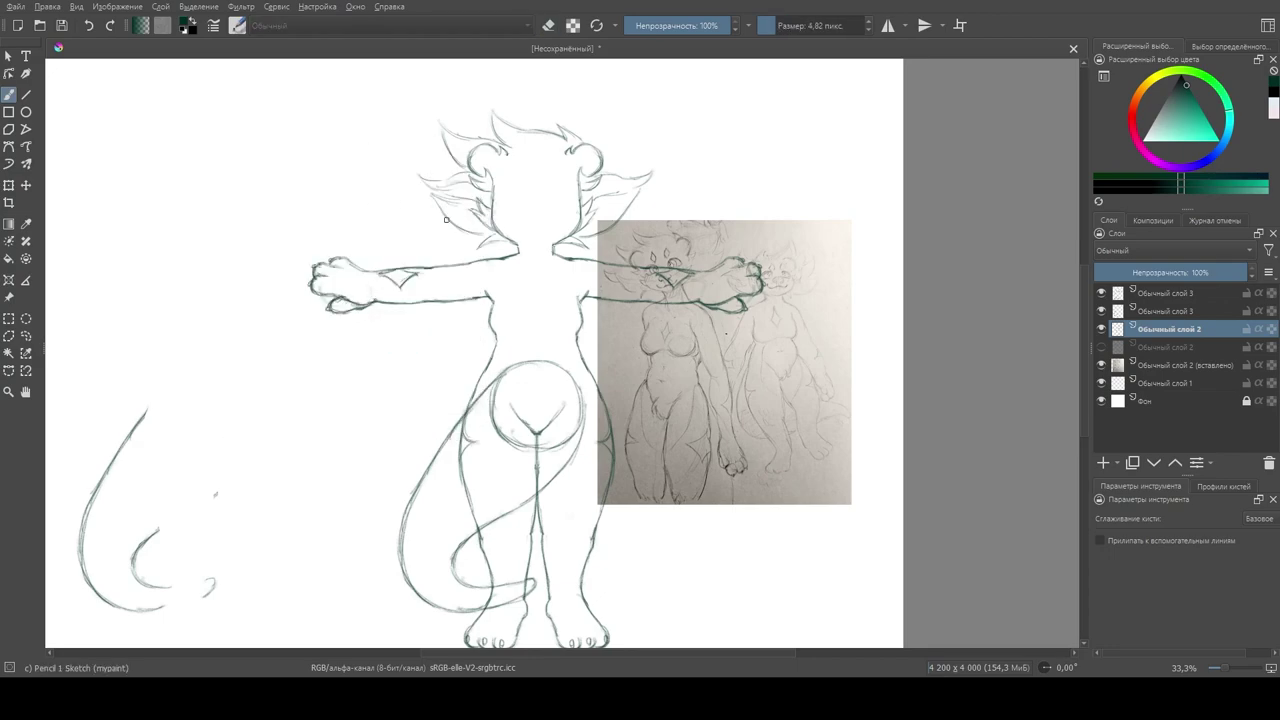
Step: Draw pointed fur tufts on the back of the head and small strands at the nape
mouse_move(535, 184)
left_mouse_down()
mouse_move(550, 216)
mouse_move(520, 222)
mouse_move(534, 180)
mouse_move(559, 180)
mouse_move(535, 182)
mouse_move(517, 208)
mouse_move(505, 198)
mouse_move(555, 209)
mouse_move(534, 250)
left_mouse_up()
key("e")
left_click_drag(506, 200, 516, 222)
left_click_drag(550, 198, 560, 226)
key("e")
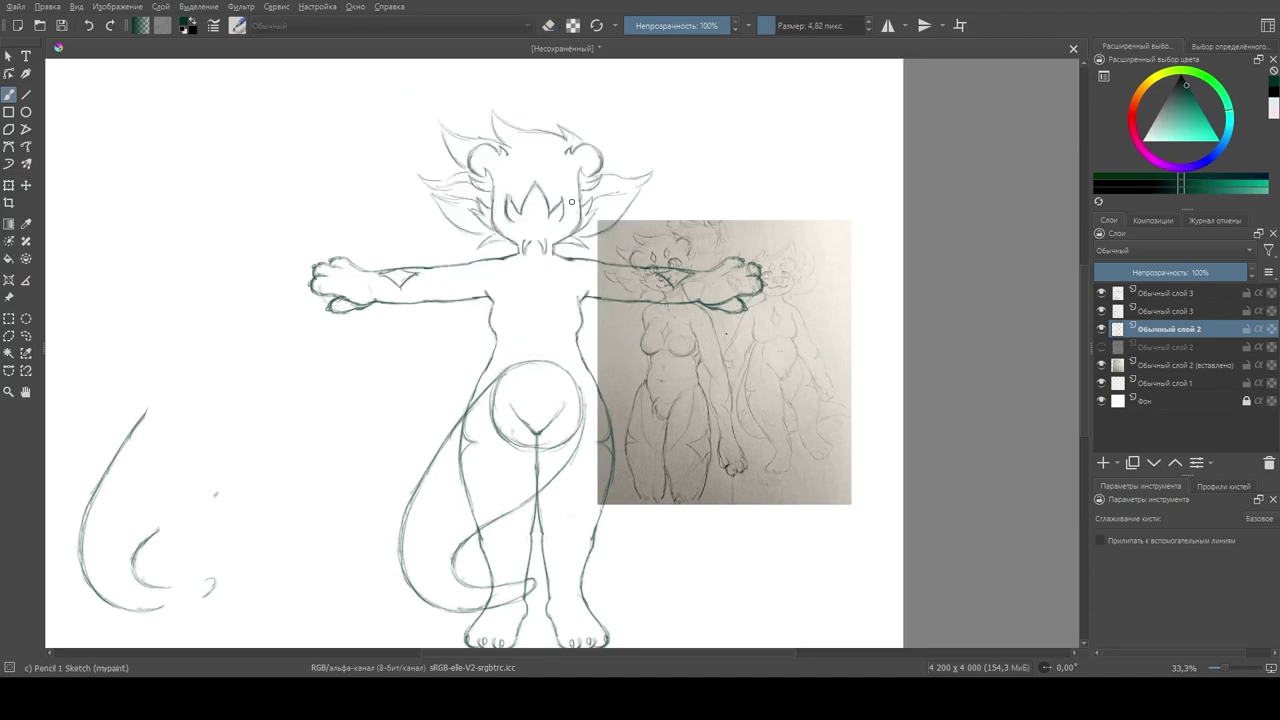
Step: Erase the front-view round ear and stray hair lines on one side of the back-view head with Eraser Circle
right_click(503, 156)
right_click(502, 158)
right_click(502, 156)
right_click(521, 149)
key("slash")
right_click(573, 165)
right_click(575, 171)
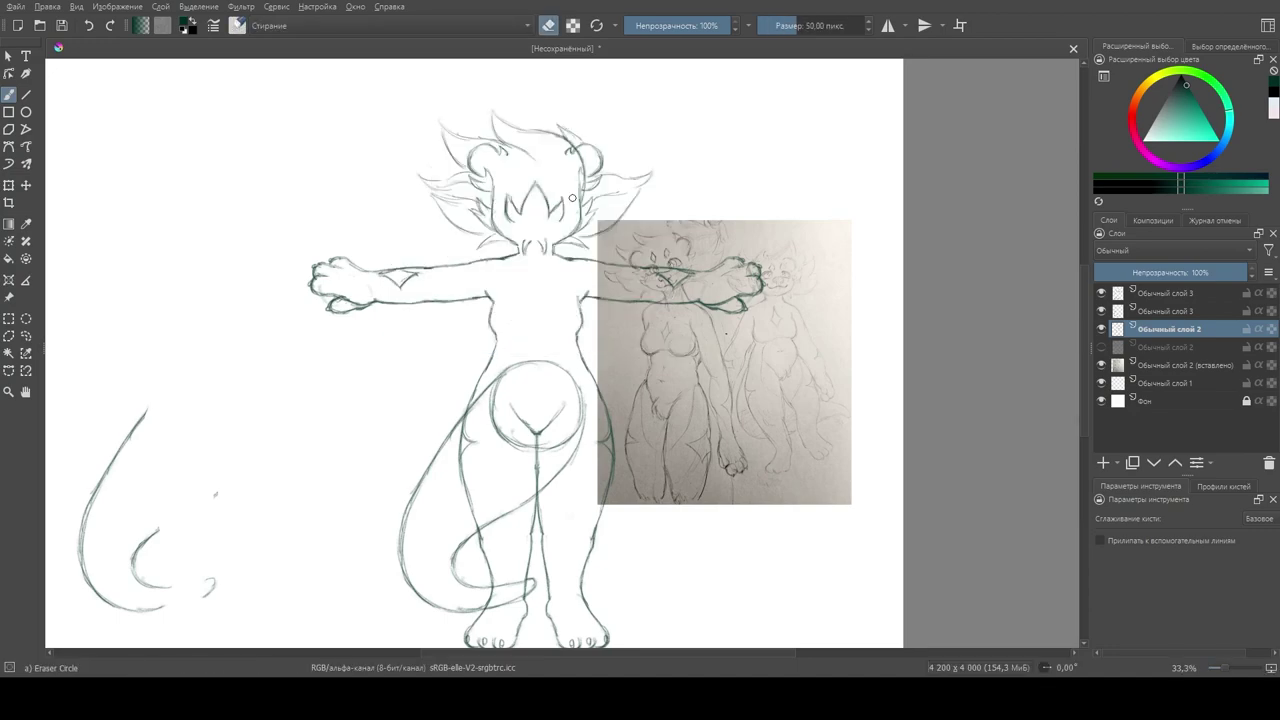
left_click_drag(470, 160, 487, 163)
key("slash")
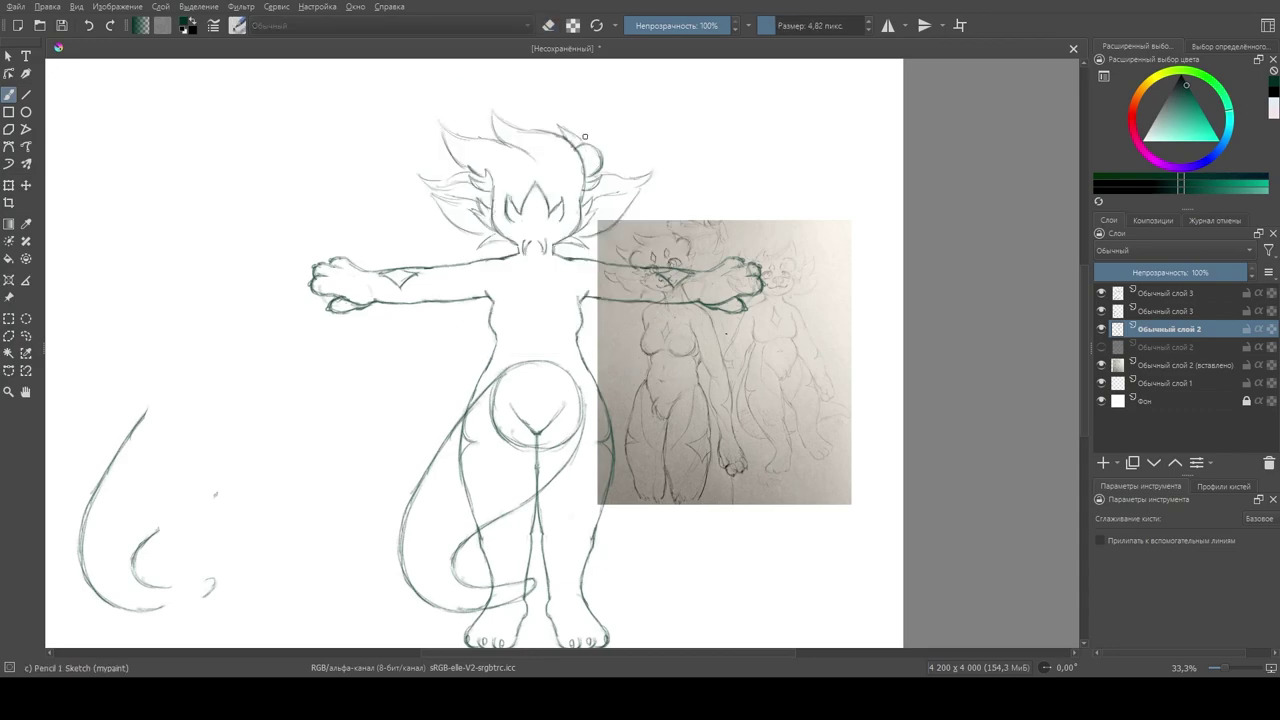
Step: Redraw the back-view head's hair tufts and pointed ears with Pencil 1 Sketch, cleaning stray lines with Eraser Small
key("e")
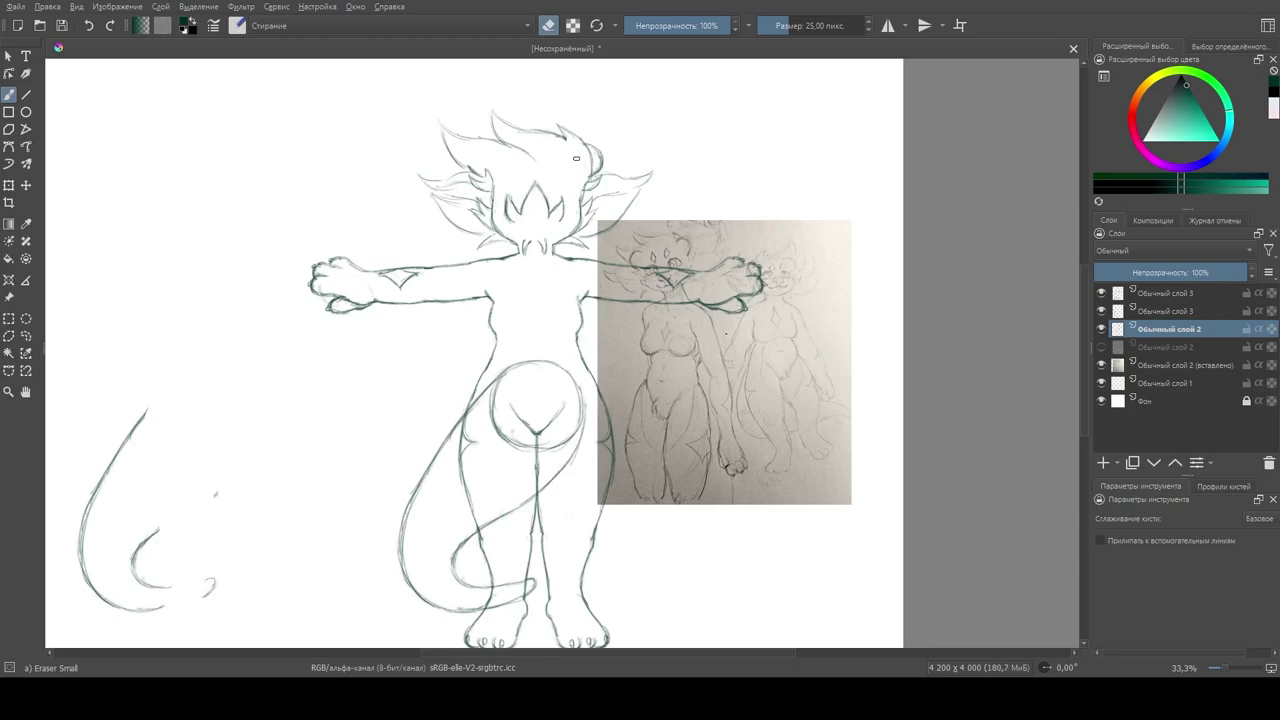
right_click(467, 201)
right_click(493, 201)
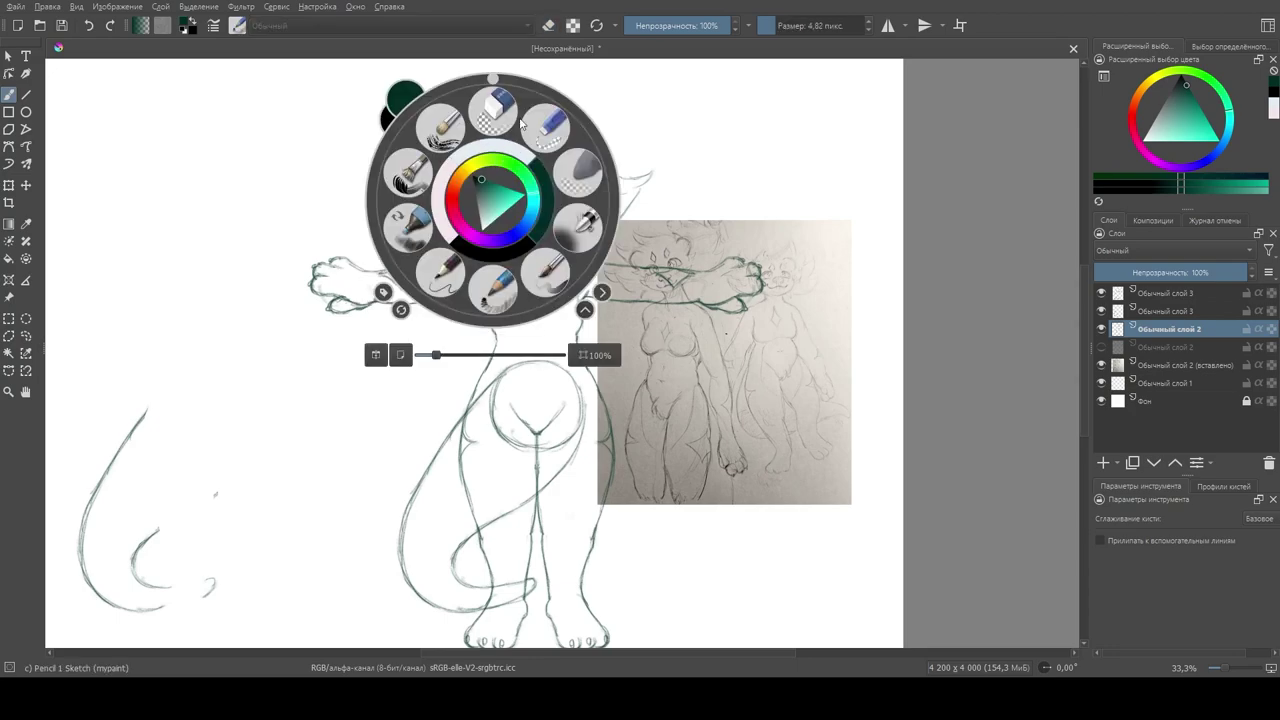
left_click(573, 175)
right_click(525, 201)
right_click(529, 167)
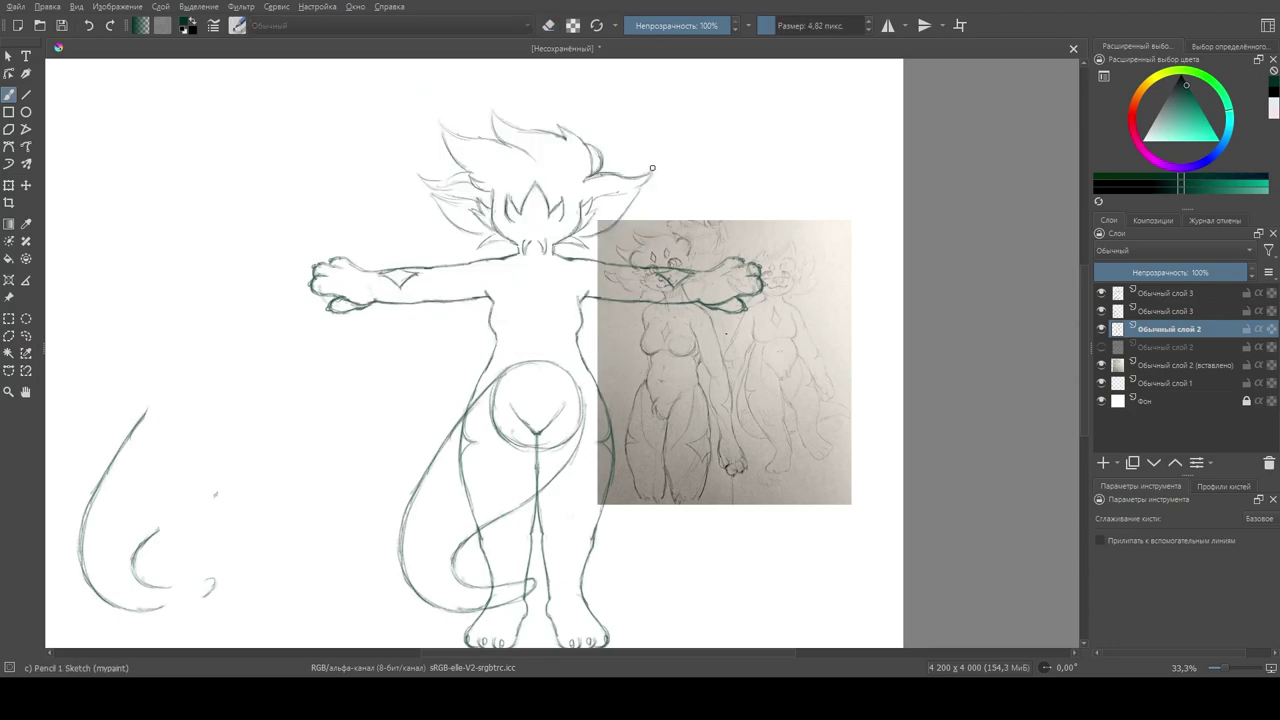
key("slash")
left_click_drag(496, 187, 494, 214)
key("e")
key("slash")
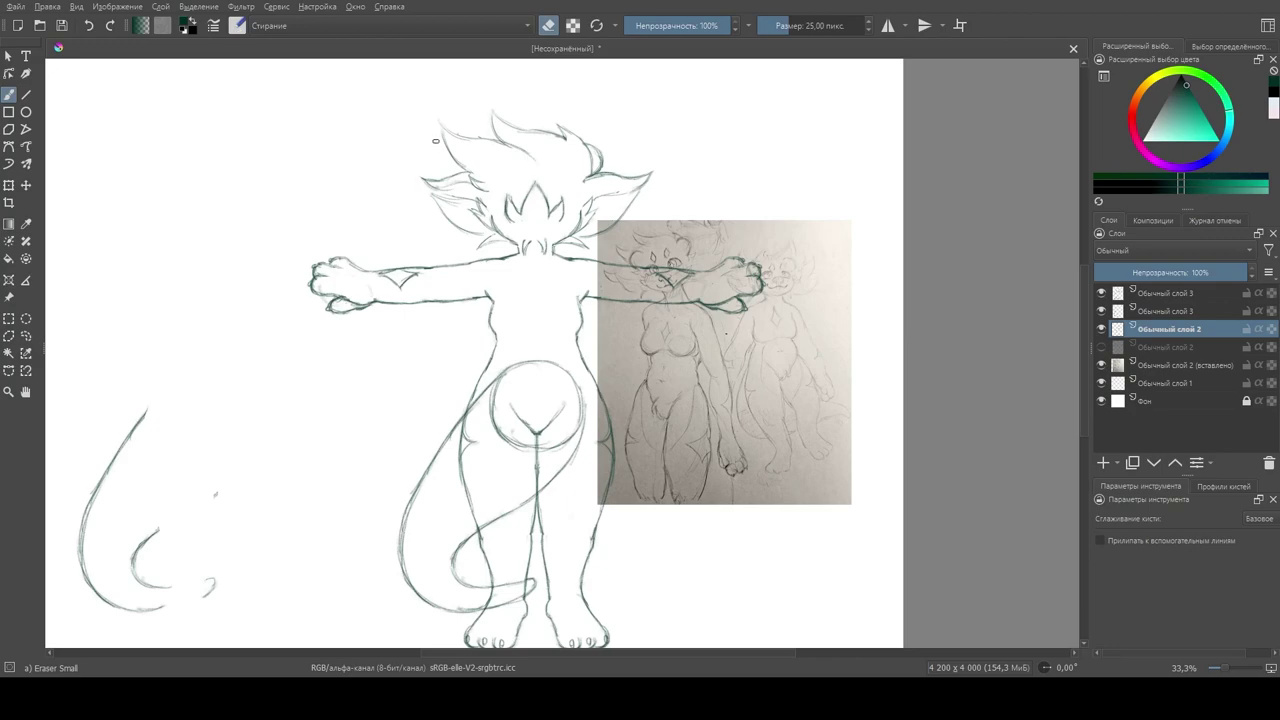
key("slash")
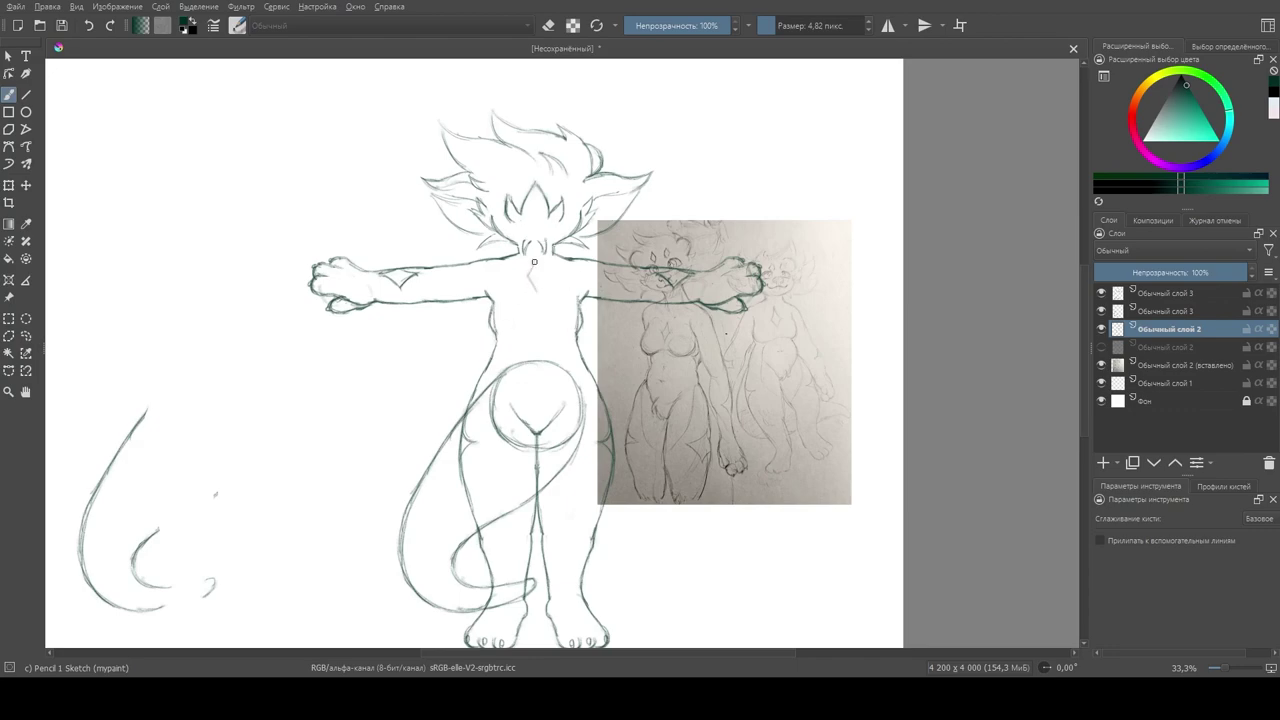
Step: Erase the groin lines covered by the back-view tail and the construction circle at the tail's base
right_click(514, 340)
left_click(514, 446)
mouse_move(510, 400)
left_mouse_down()
mouse_move(526, 440)
mouse_move(531, 426)
mouse_move(528, 470)
left_mouse_up()
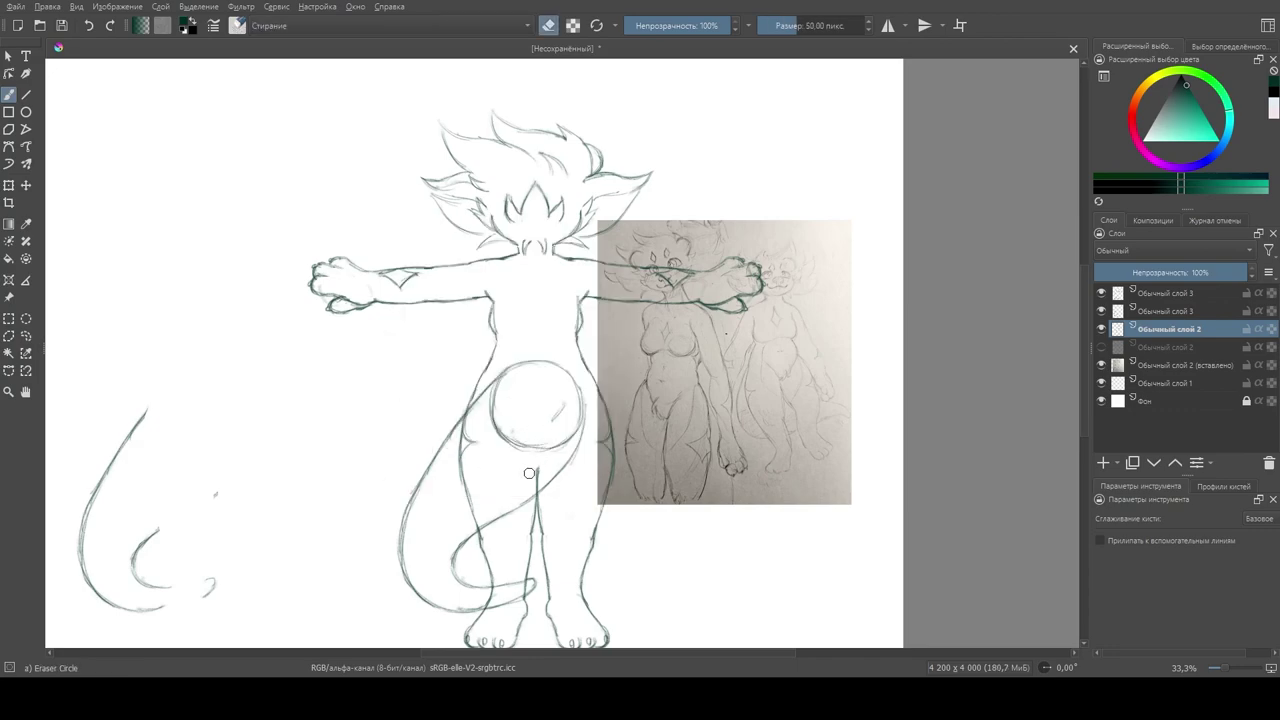
left_click(1101, 311)
left_click(1165, 293)
mouse_move(508, 381)
left_mouse_down()
mouse_move(521, 428)
mouse_move(570, 435)
left_mouse_up()
right_click(540, 369)
left_click(527, 300)
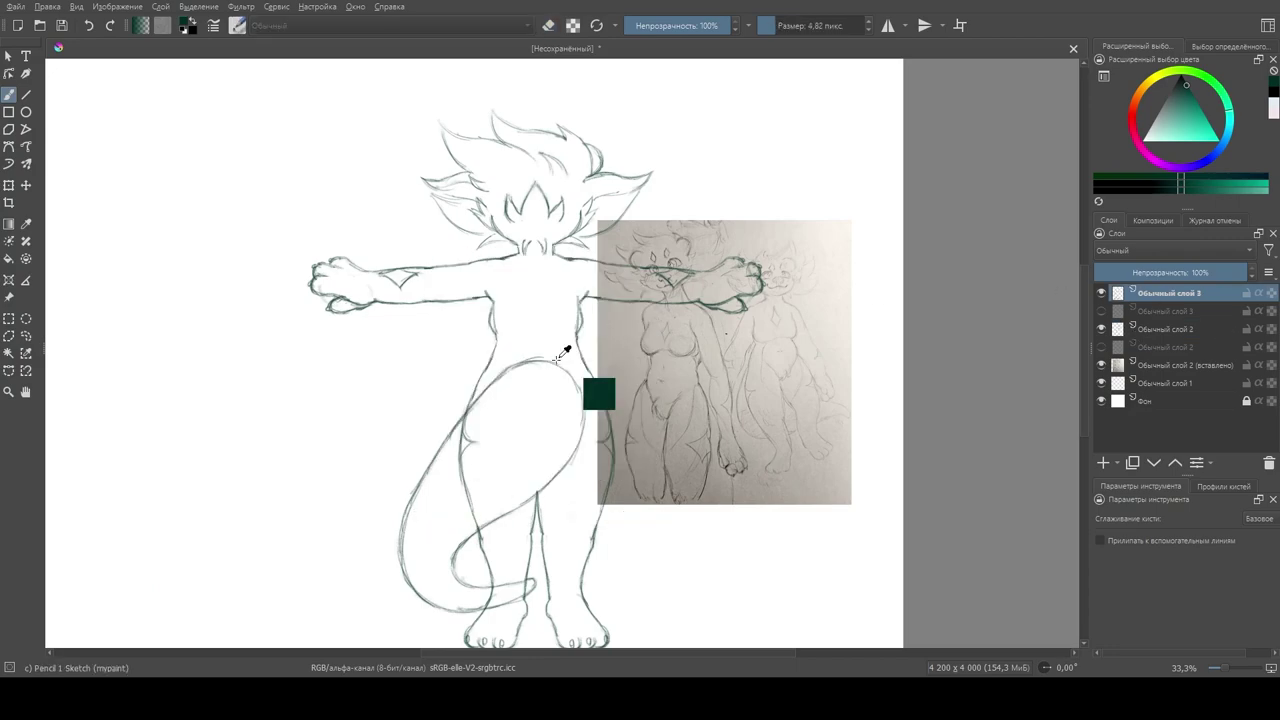
Step: Show the hidden layers again, erase the back-view leg outline covered by the tail and draw creases behind both knees
left_click(1101, 311)
left_click(1101, 347)
left_click(1165, 329)
right_click(517, 411)
left_click(468, 418)
mouse_move(472, 420)
left_mouse_down()
mouse_move(459, 495)
mouse_move(478, 525)
left_mouse_up()
right_click(461, 469)
left_click(520, 540)
scroll(554, 522, "down", 2)
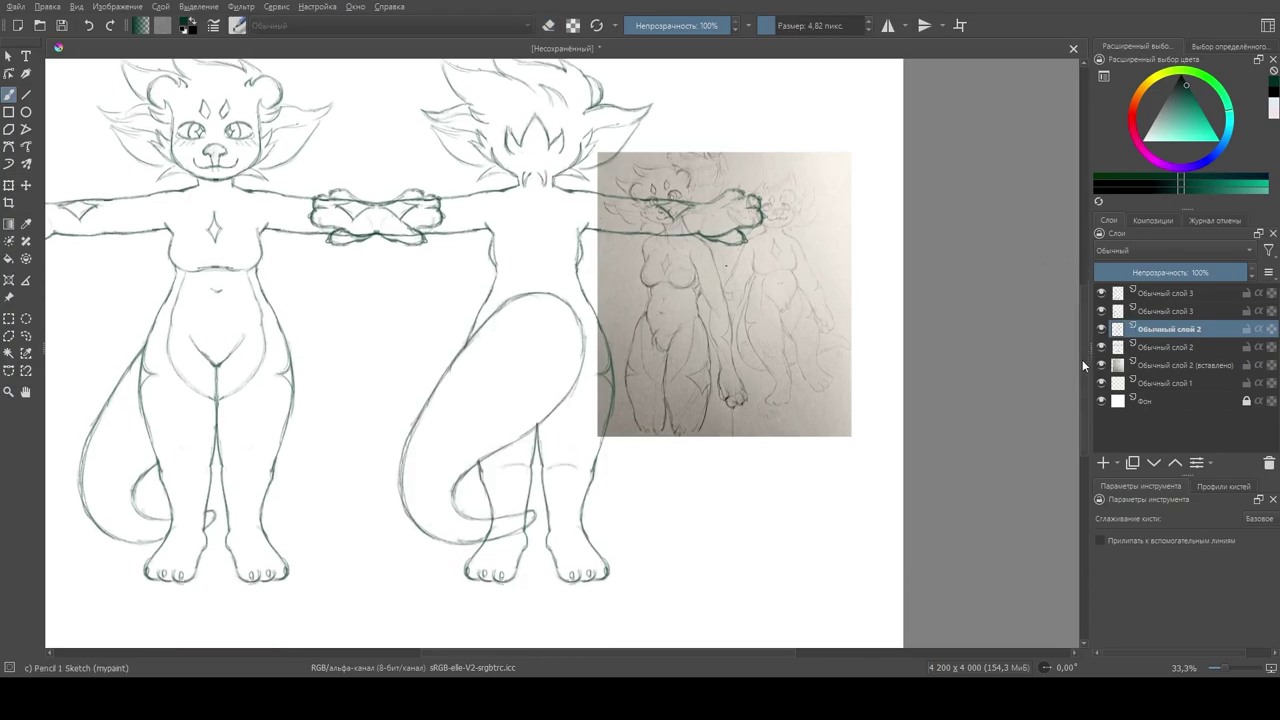
Step: Rework both feet of the back view with Eraser Circle and Pencil 1 Sketch, adding rounded heel pads
key("e")
right_click(559, 541)
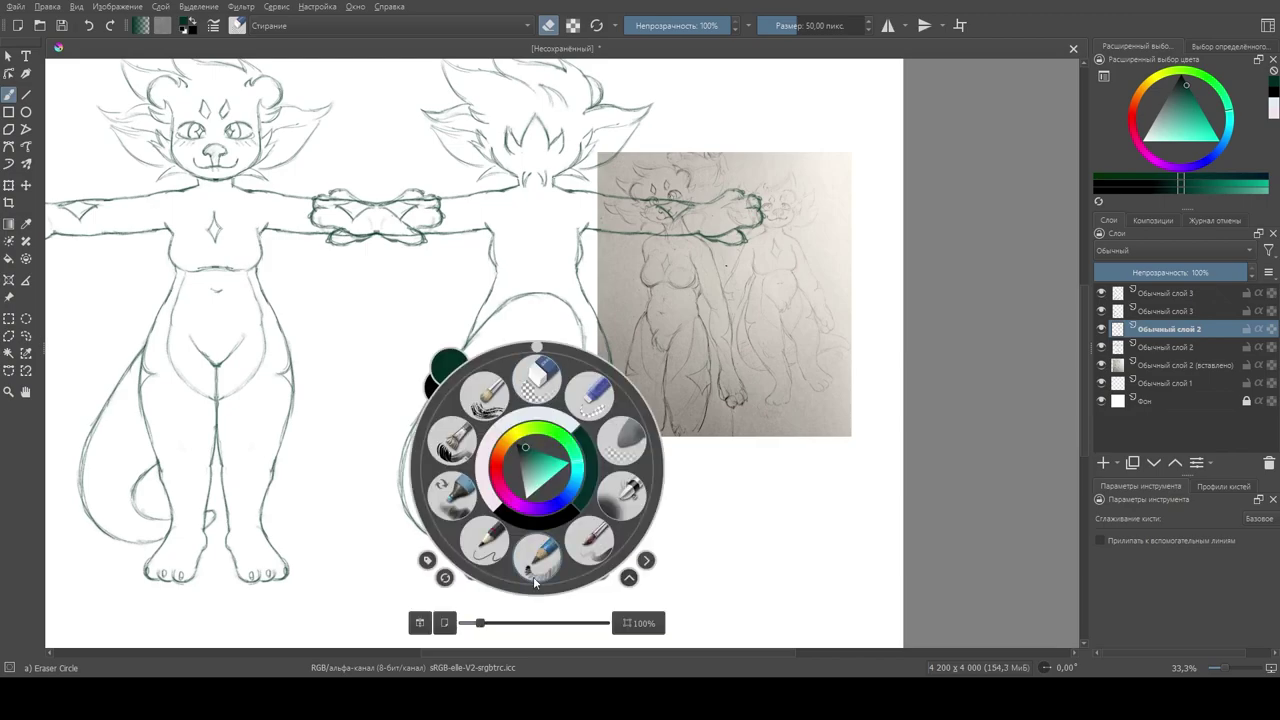
left_click(594, 540)
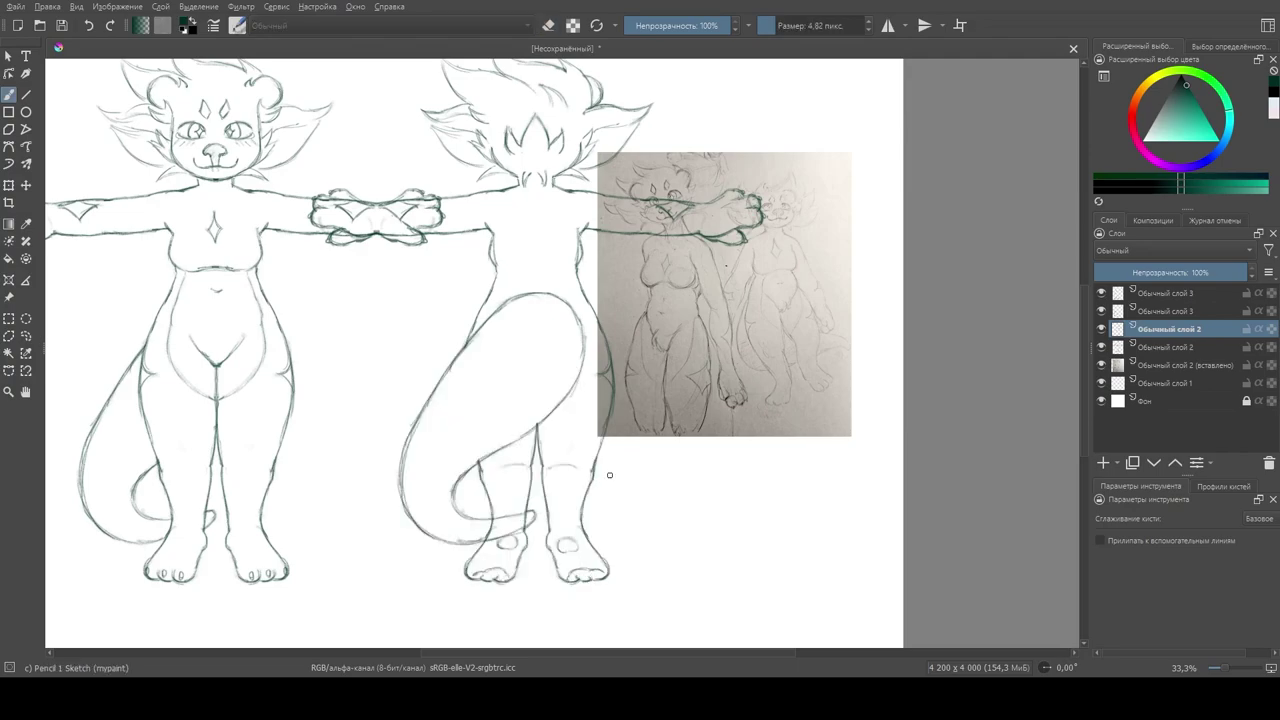
Step: Hide the front-view body, select the back view's two forearm markings freehand and shift them up to the arms' upper edge
scroll(542, 436, "up", 1)
left_click(1101, 346)
left_click(1101, 329)
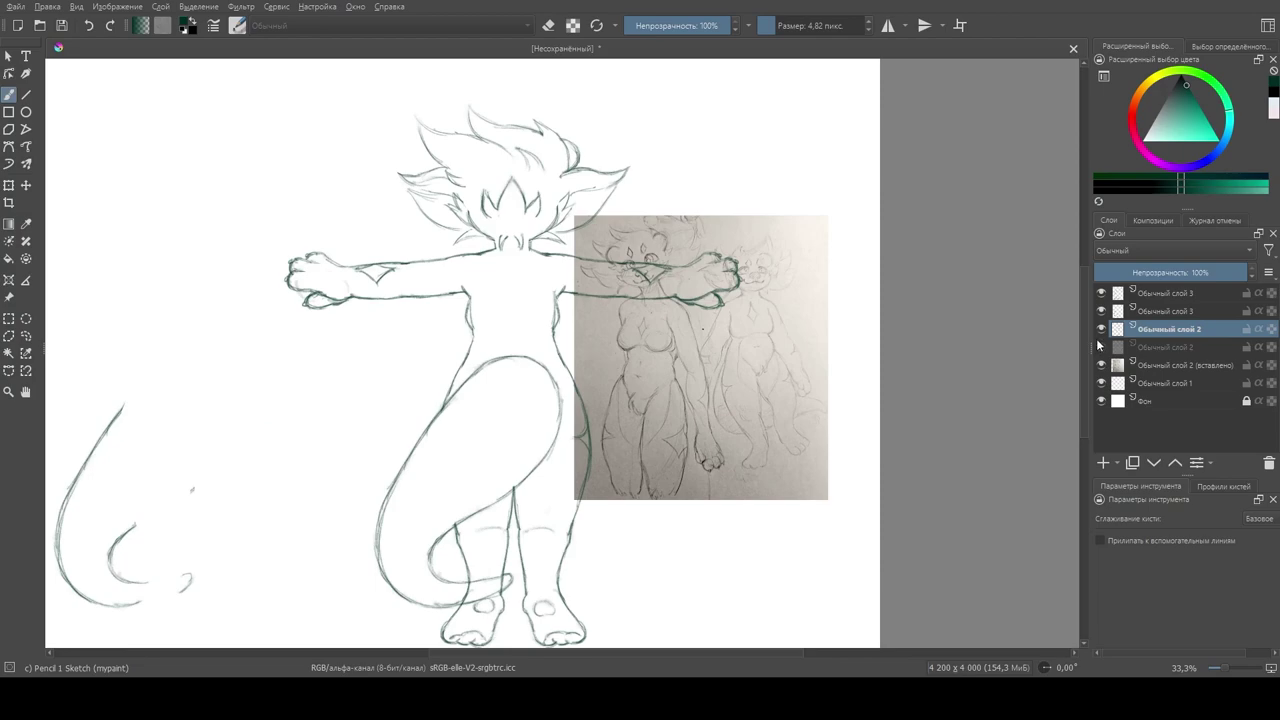
key("e")
left_click(26, 335)
left_click_drag(340, 270, 344, 272)
left_click_drag(645, 288, 645, 284)
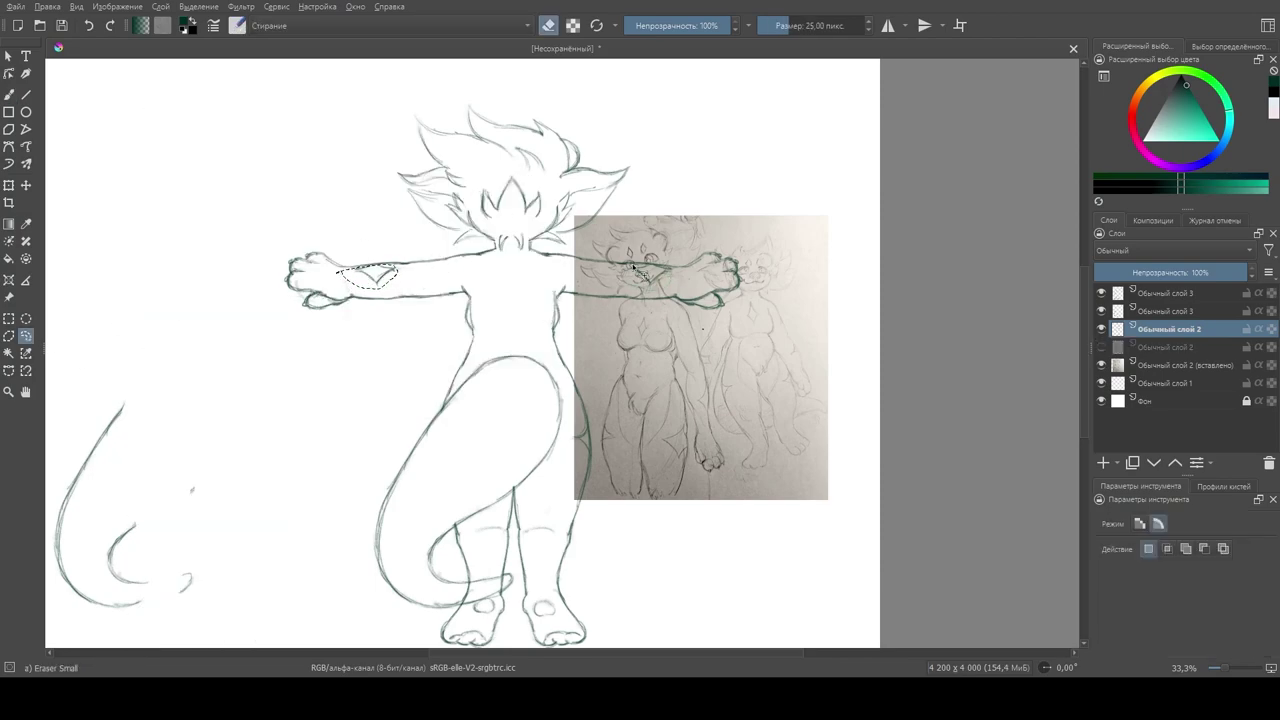
key("ctrl+t")
left_click(26, 335)
key("ctrl+shift+a")
key("b")
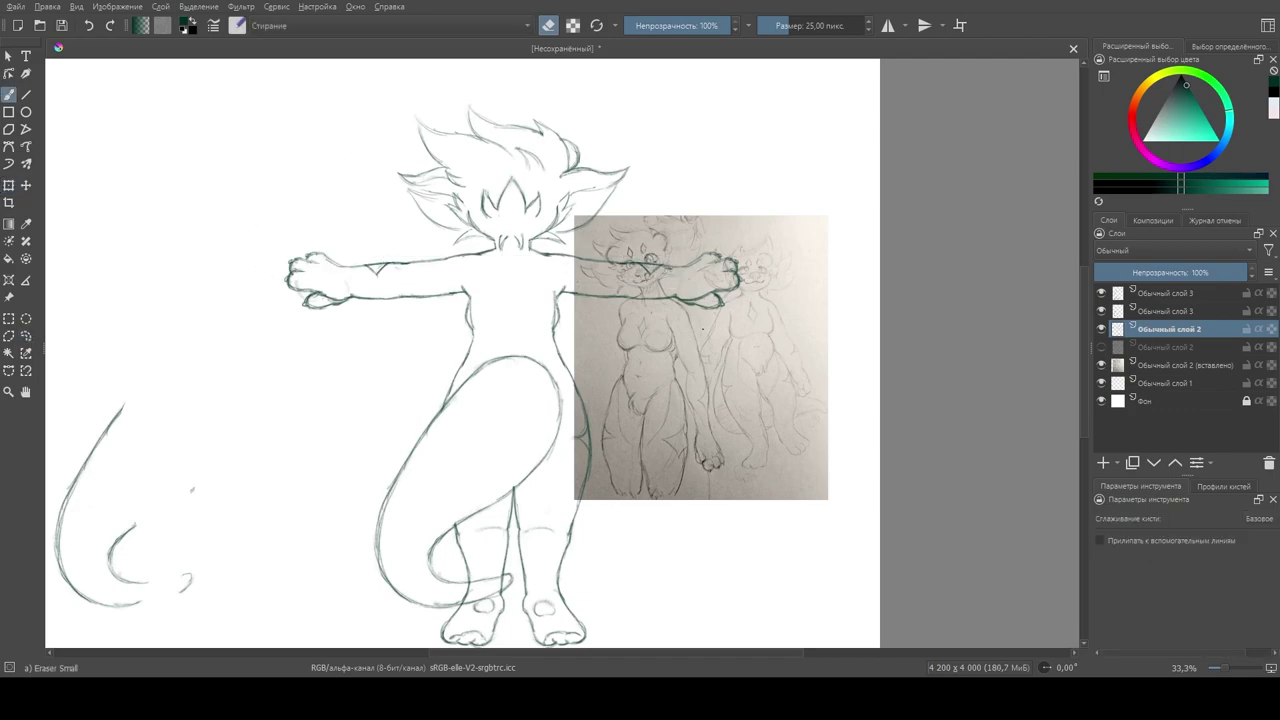
Step: Show the front-view body again and merge the tail layers into their matching body layers
key("slash")
key("minus")
left_click(1101, 347)
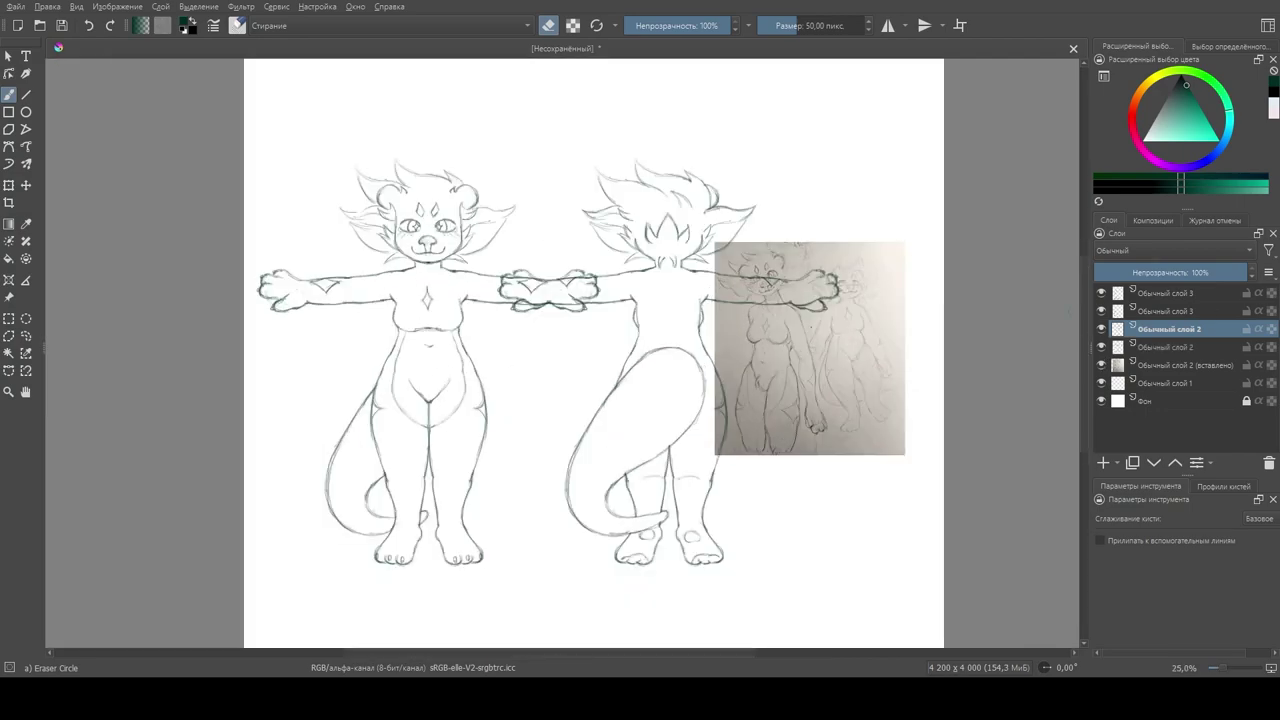
left_click(1150, 293)
key("shift+Delete")
key("shift+Delete")
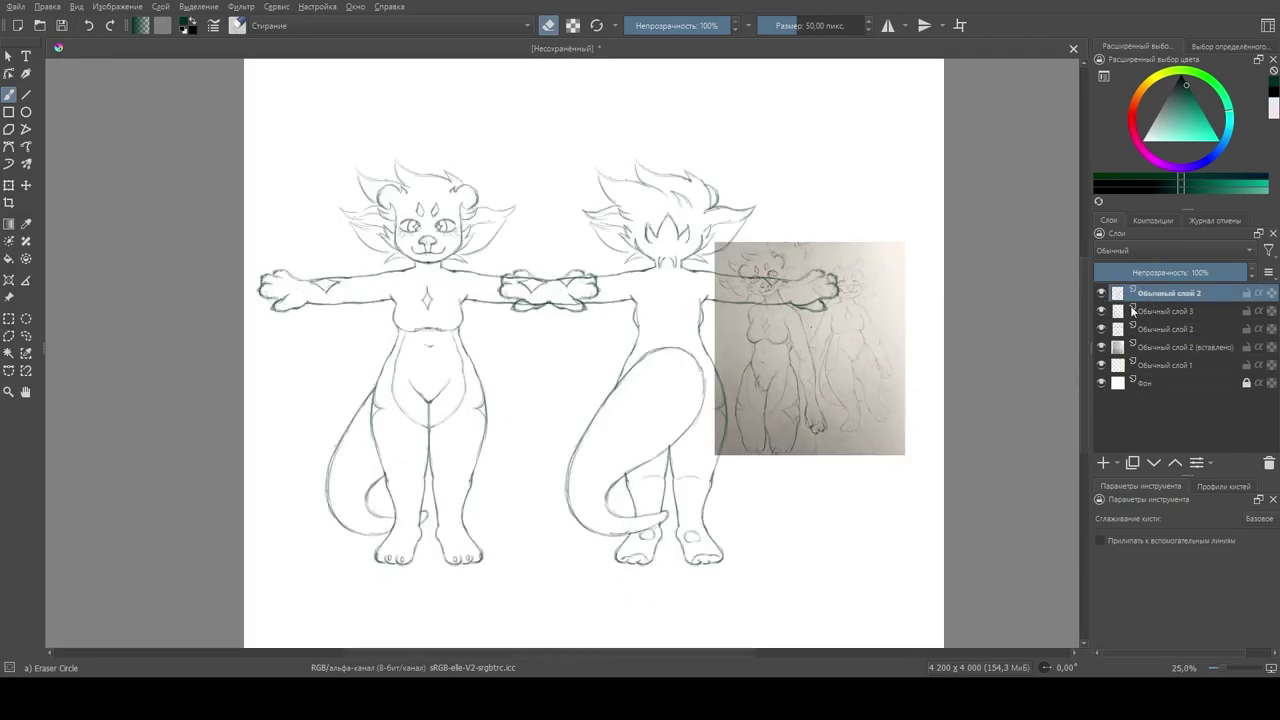
Step: Spread the front and back views apart so their hands no longer overlap, and move the reference photo between them
left_click(1156, 292)
key("ctrl+t")
left_click_drag(720, 300, 740, 320)
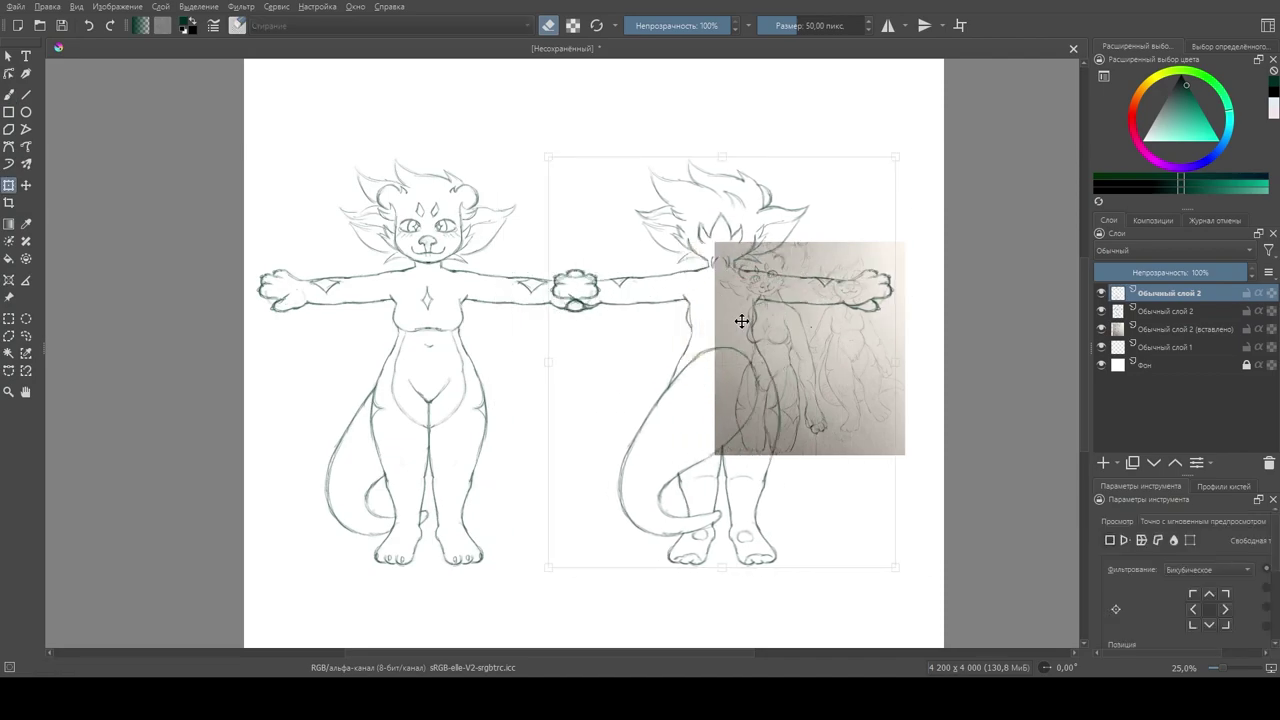
key("Return")
key("ctrl+t")
left_click_drag(575, 272, 618, 272)
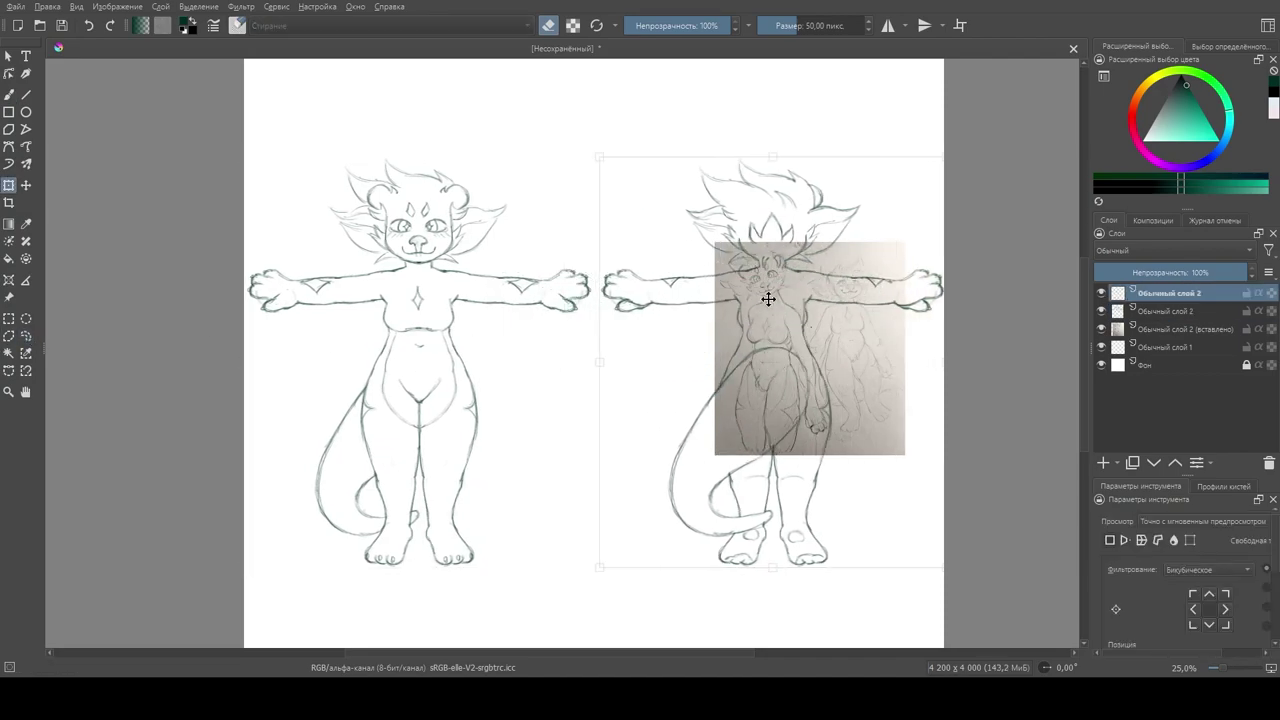
key("Return")
left_click(1150, 329)
left_click_drag(700, 330, 525, 381)
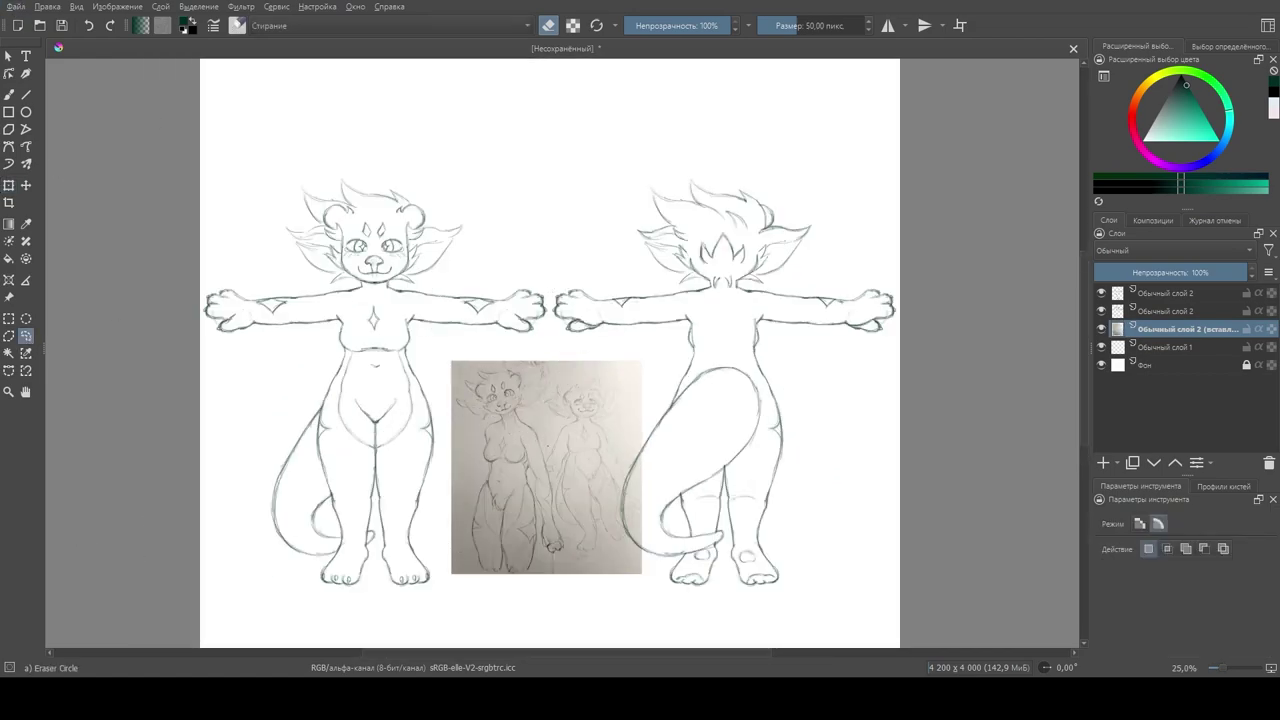
Step: On a new layer, draw horizontal guide lines from the front-view head's features across to the back-view head
key("Insert")
key("b")
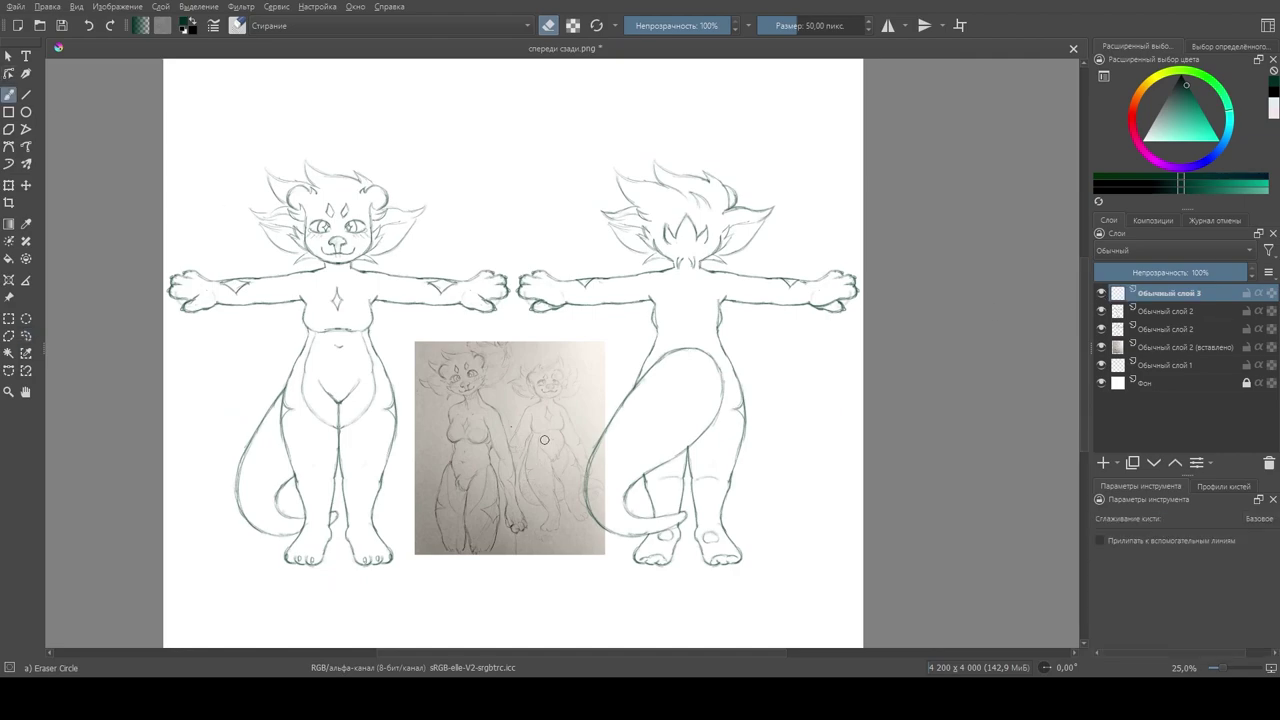
right_click(488, 201)
left_click(520, 110)
scroll(500, 171, "up", 2)
key("v")
left_click_drag(284, 193, 870, 193)
left_click_drag(282, 245, 892, 245)
left_click_drag(285, 289, 943, 290)
left_click_drag(250, 264, 1016, 264)
left_click_drag(233, 233, 1020, 232)
left_click_drag(232, 355, 1080, 356)
left_click_drag(216, 310, 1085, 310)
key("b")
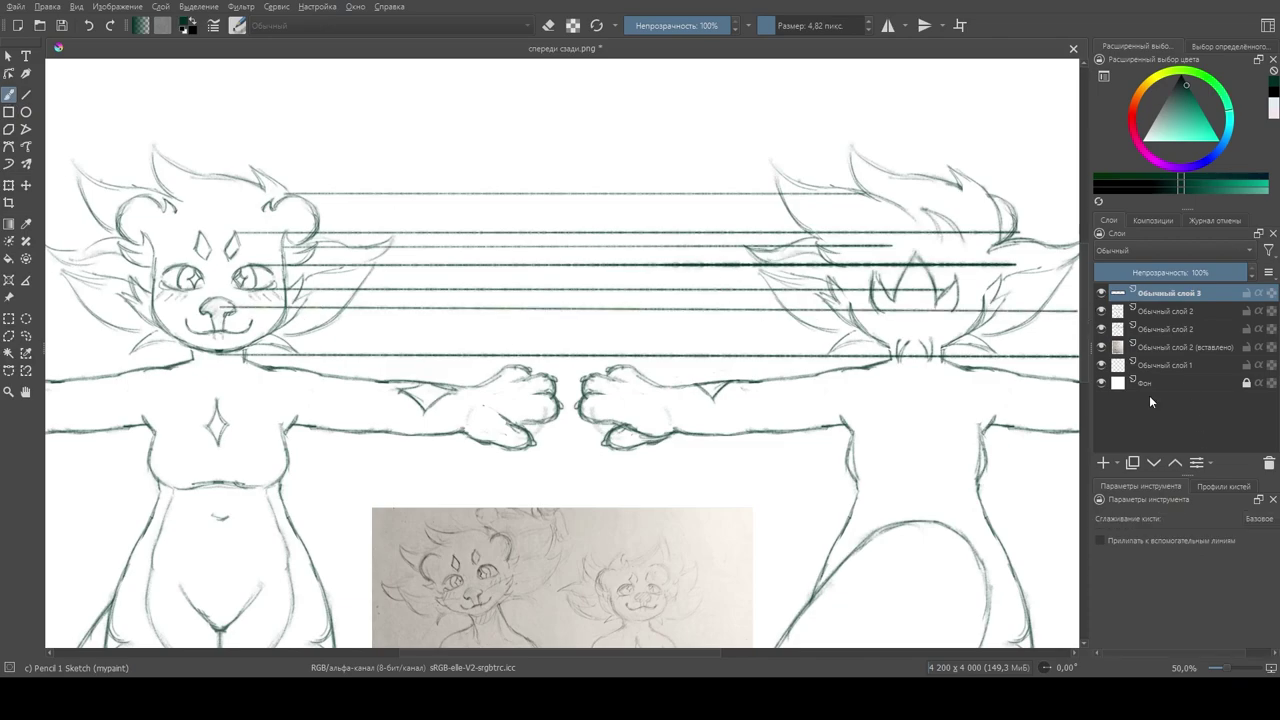
Step: Fade the guide layer to 41% opacity and sketch a side-profile nose, mouth, jaw and cheek fur on a new layer
key("Insert")
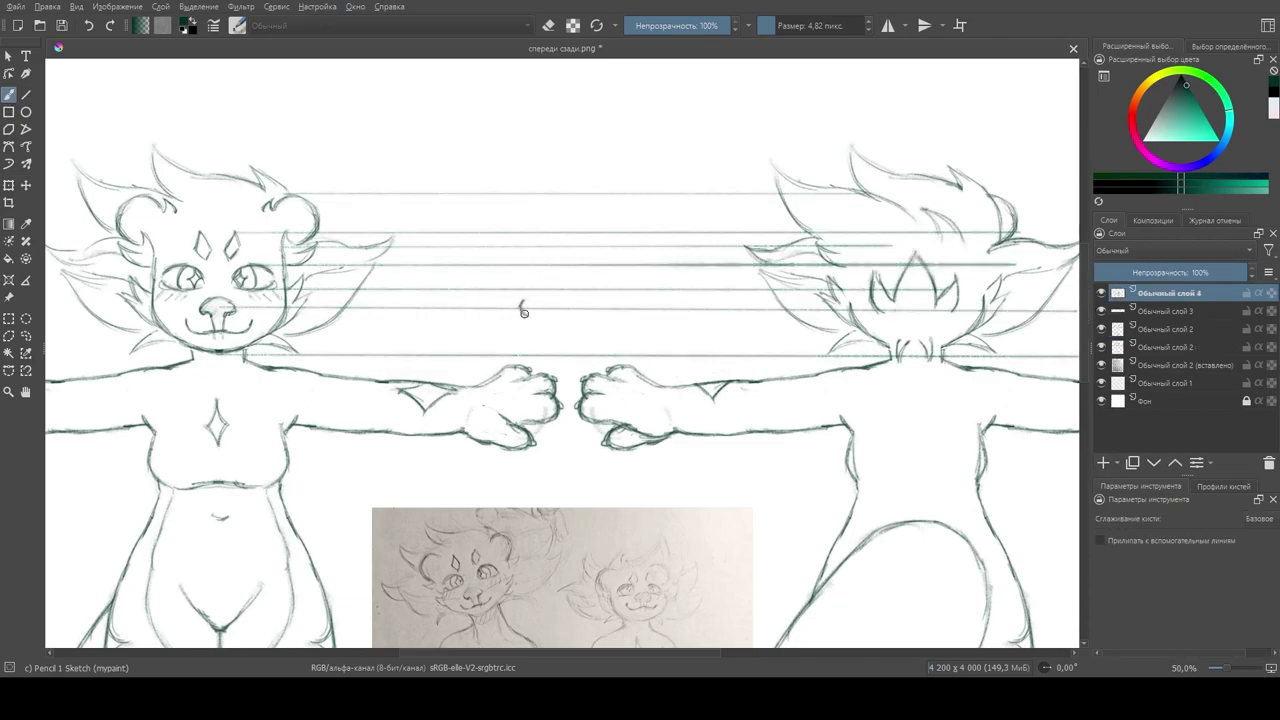
left_click_drag(525, 319, 556, 318)
left_click_drag(634, 311, 555, 352)
key("ctrl+z")
mouse_move(630, 285)
left_mouse_down()
mouse_move(614, 284)
mouse_move(612, 258)
mouse_move(626, 304)
left_mouse_up()
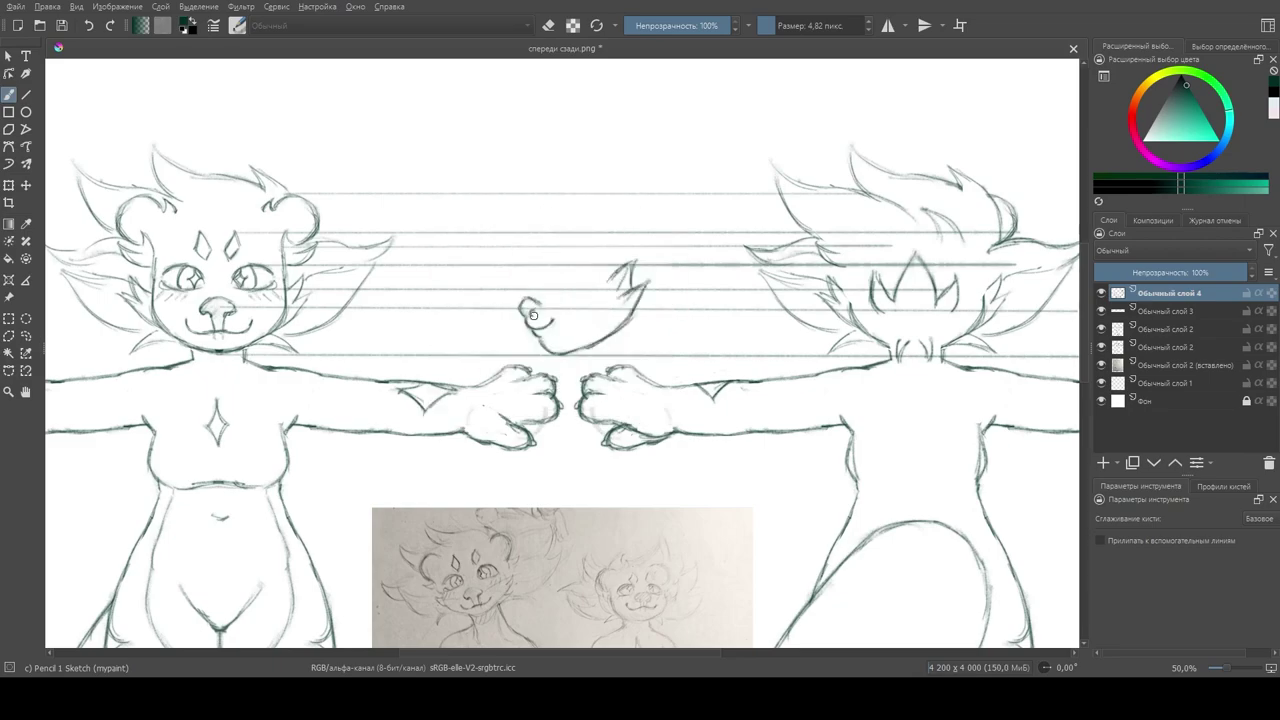
Step: Erase the profile's mouth and front jaw line, shift the nose outward and redraw the mouth beneath it
key("e")
left_click(542, 329)
key("e")
left_click_drag(528, 346, 558, 352)
key("e")
left_click_drag(540, 350, 600, 342)
key("e")
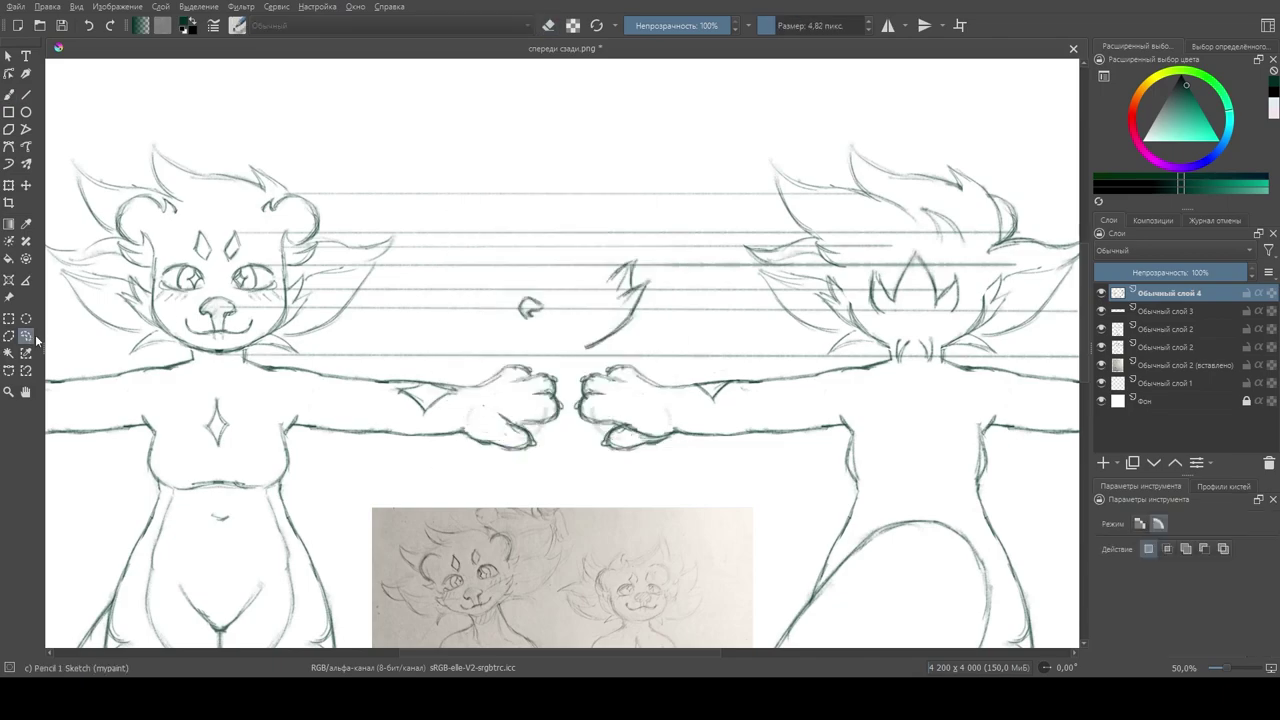
mouse_move(508, 300)
left_mouse_down()
mouse_move(530, 312)
mouse_move(524, 333)
mouse_move(550, 321)
left_mouse_up()
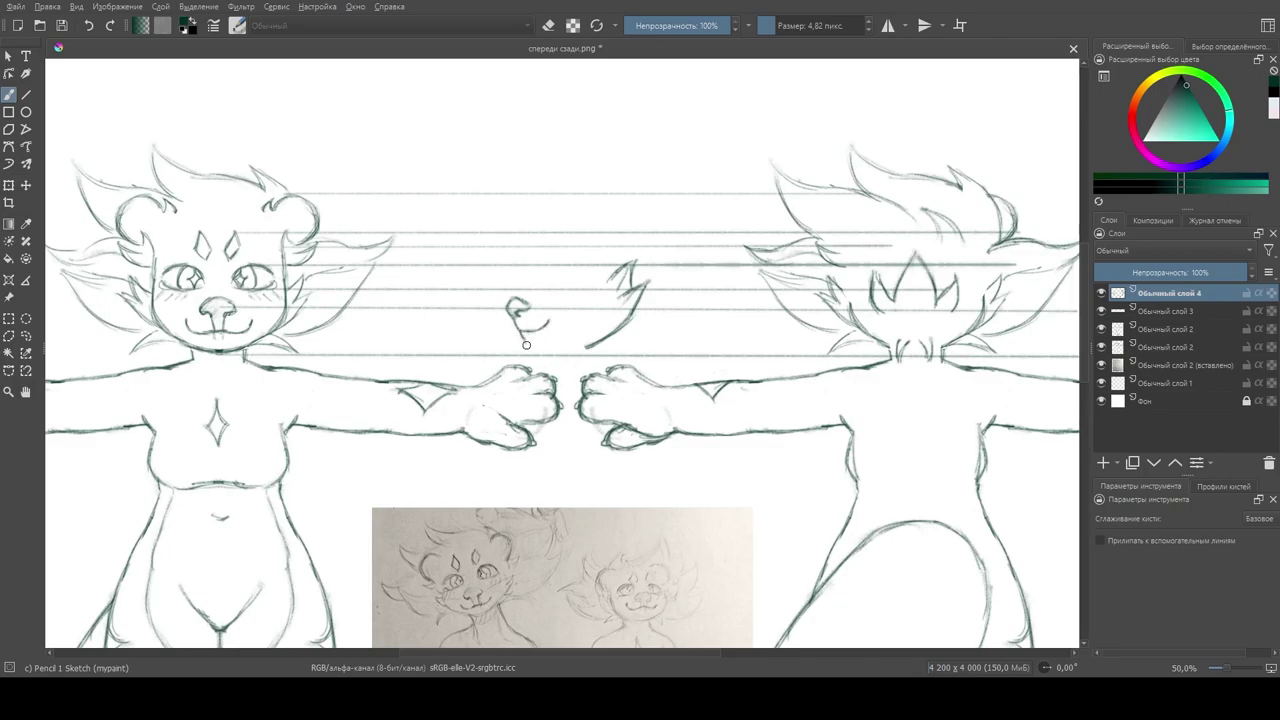
Step: Add straight horizontal guide lines at the front-view mouth level on the guide layer
left_click(1165, 311)
left_click(26, 94)
left_click_drag(240, 333, 1042, 319)
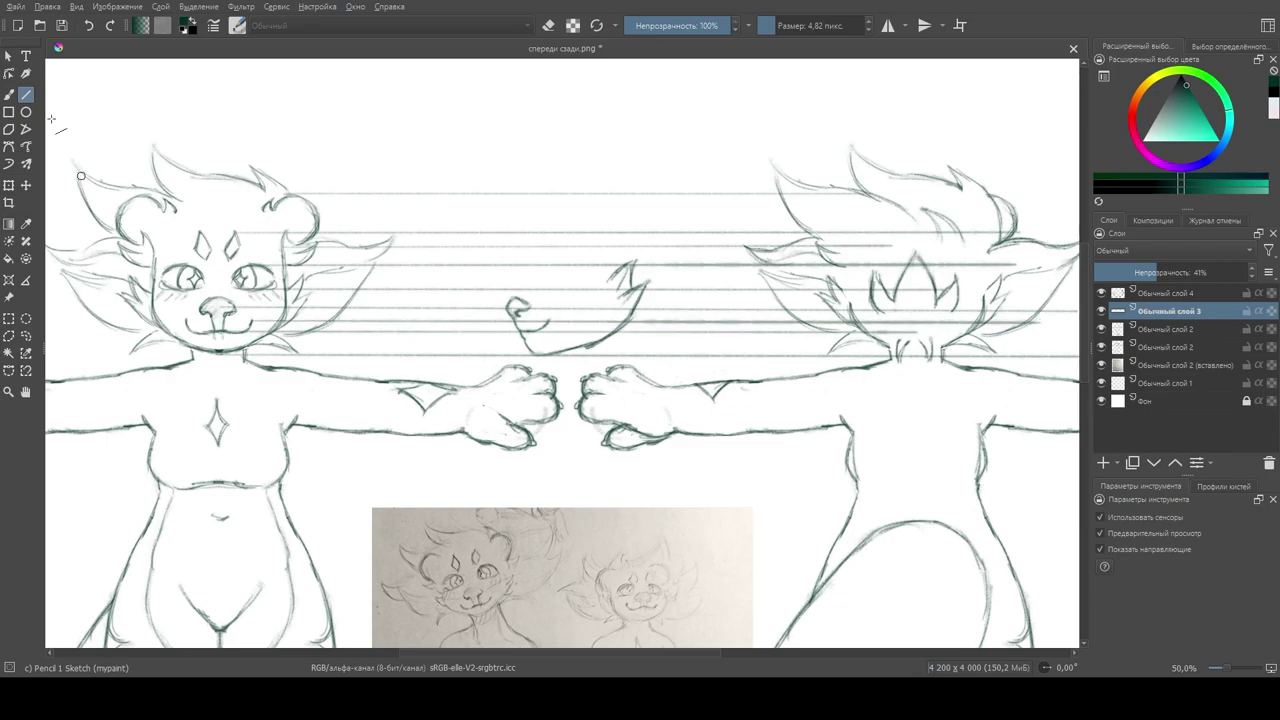
Step: Refine the profile's mouth on the sketch layer and draw its eye outline with blush marks, nudging the eye back
key("Page_Up")
key("b")
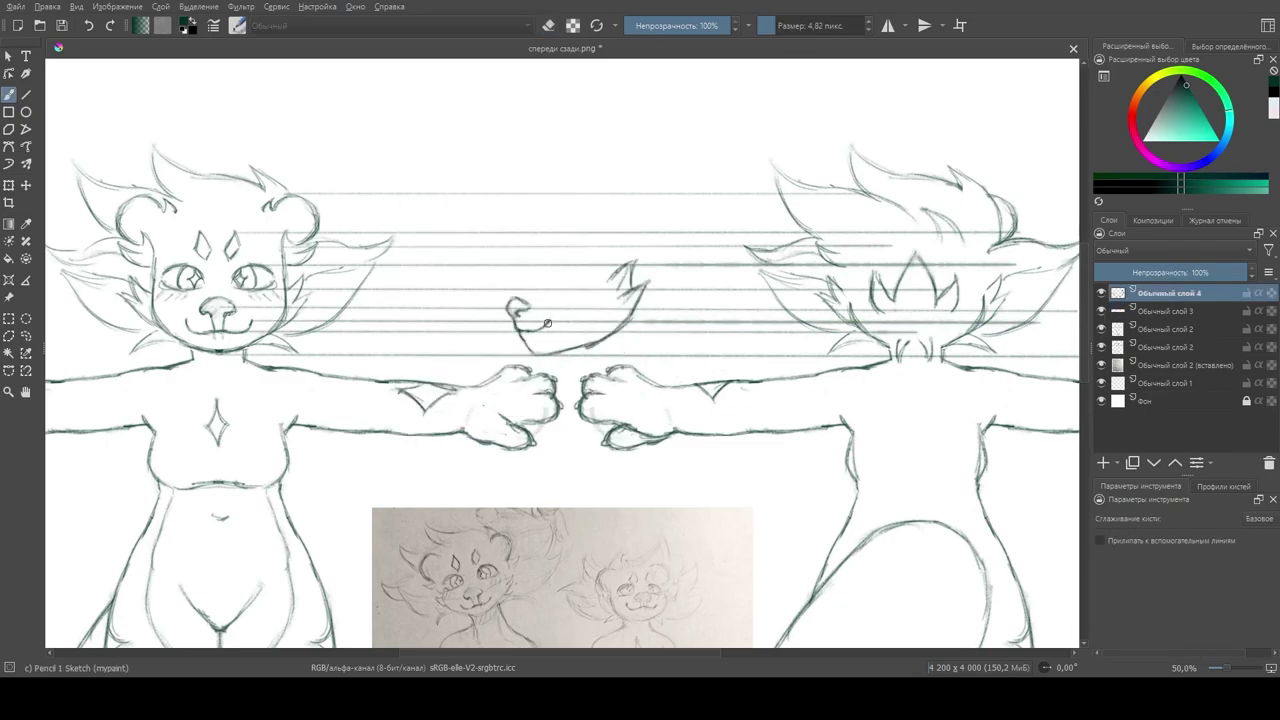
mouse_move(518, 316)
left_mouse_down()
mouse_move(530, 330)
mouse_move(548, 321)
left_mouse_up()
left_click_drag(565, 279, 538, 271)
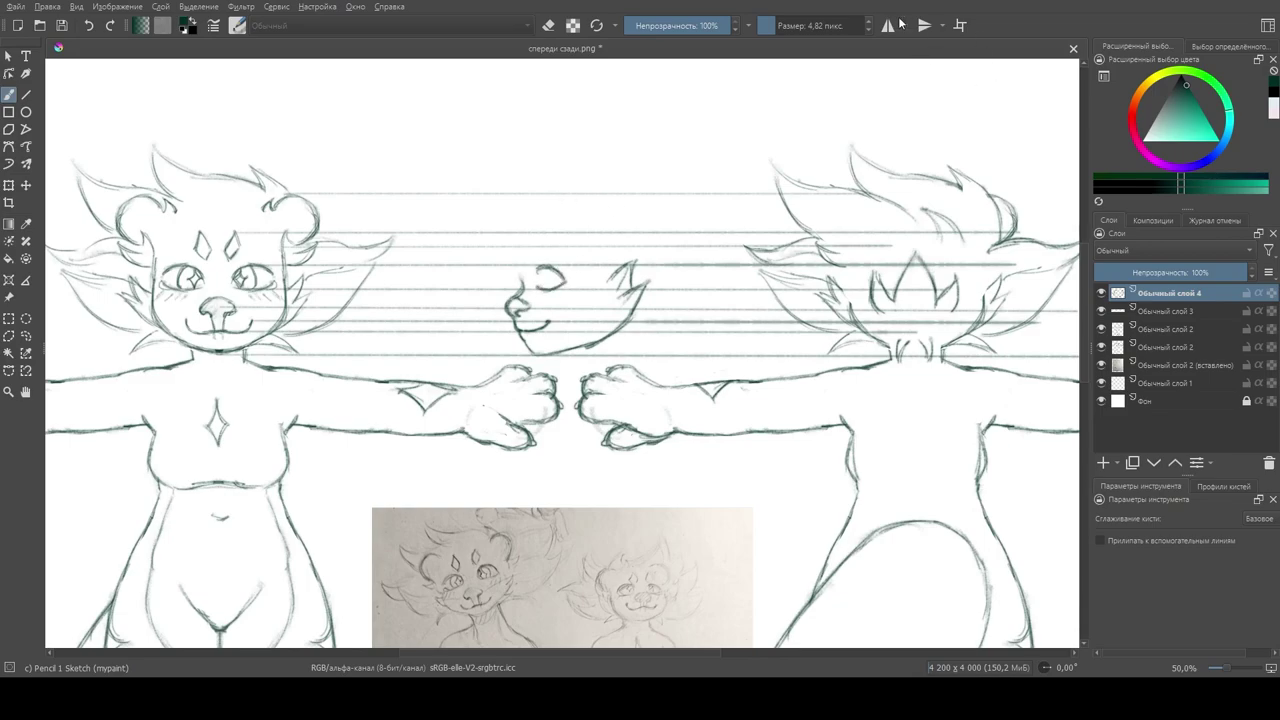
key("ctrl+t")
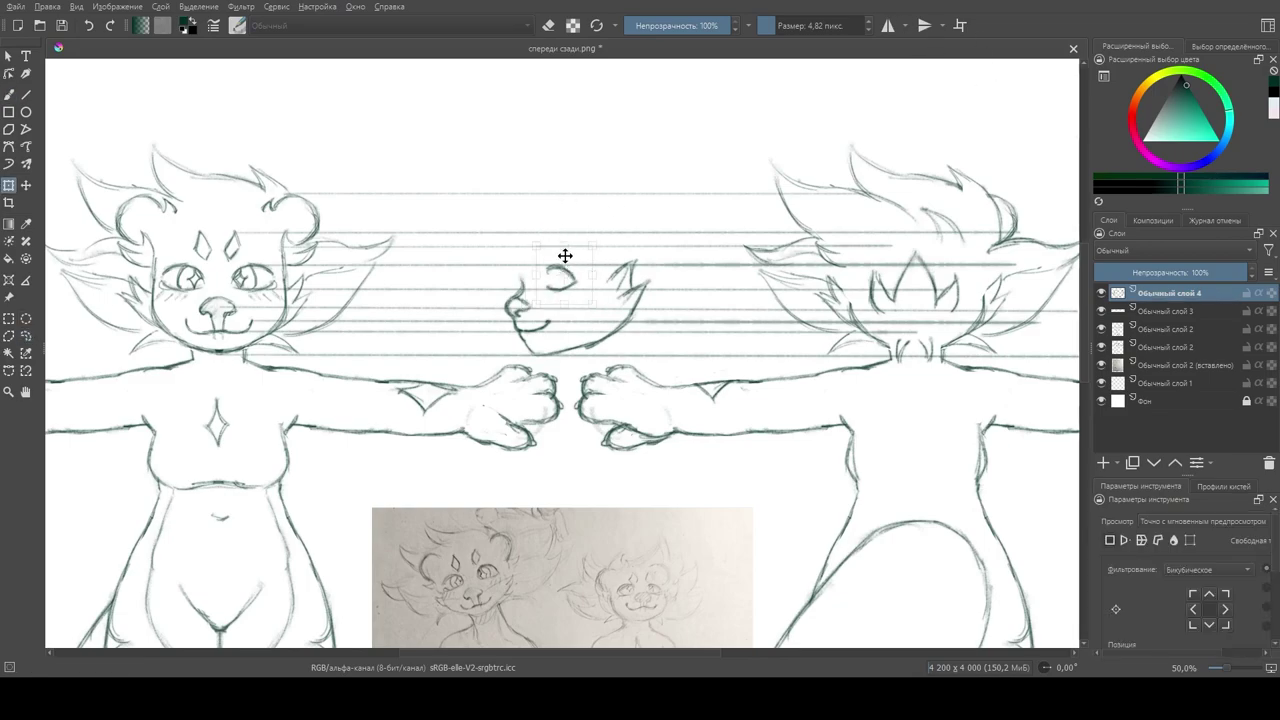
scroll(576, 256, "up", 3)
left_click(8, 93)
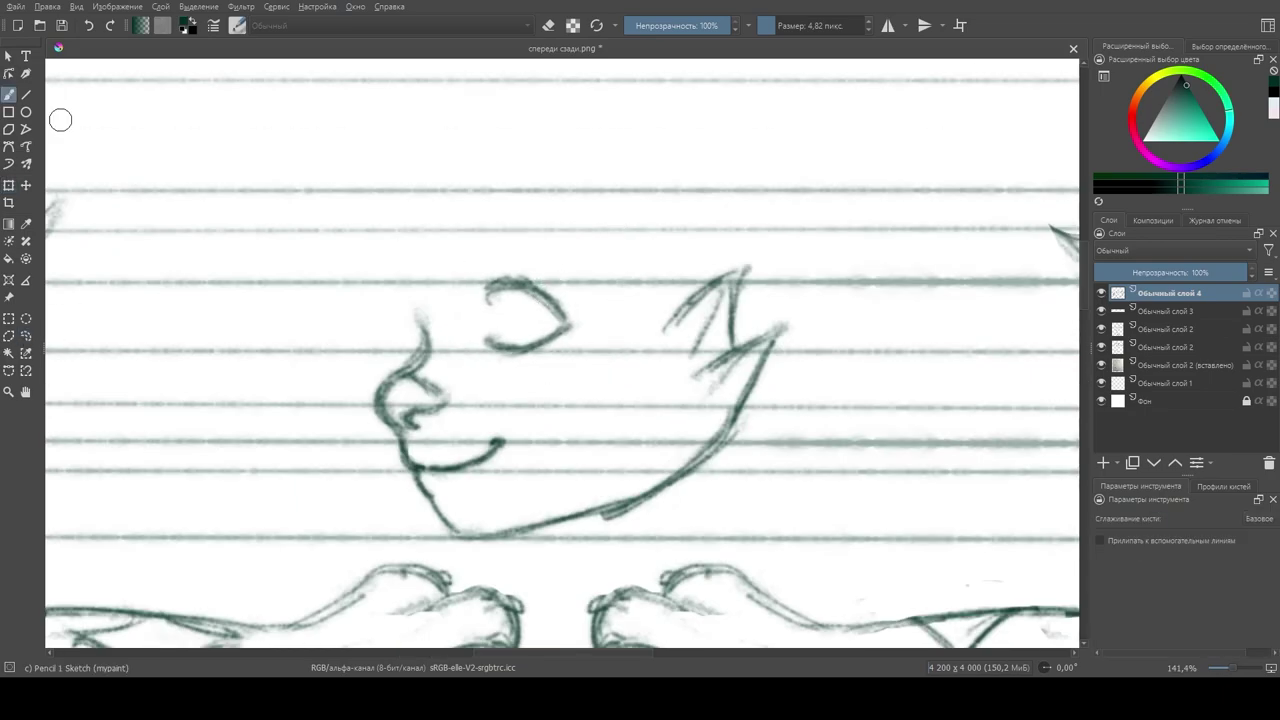
scroll(652, 298, "down", 3)
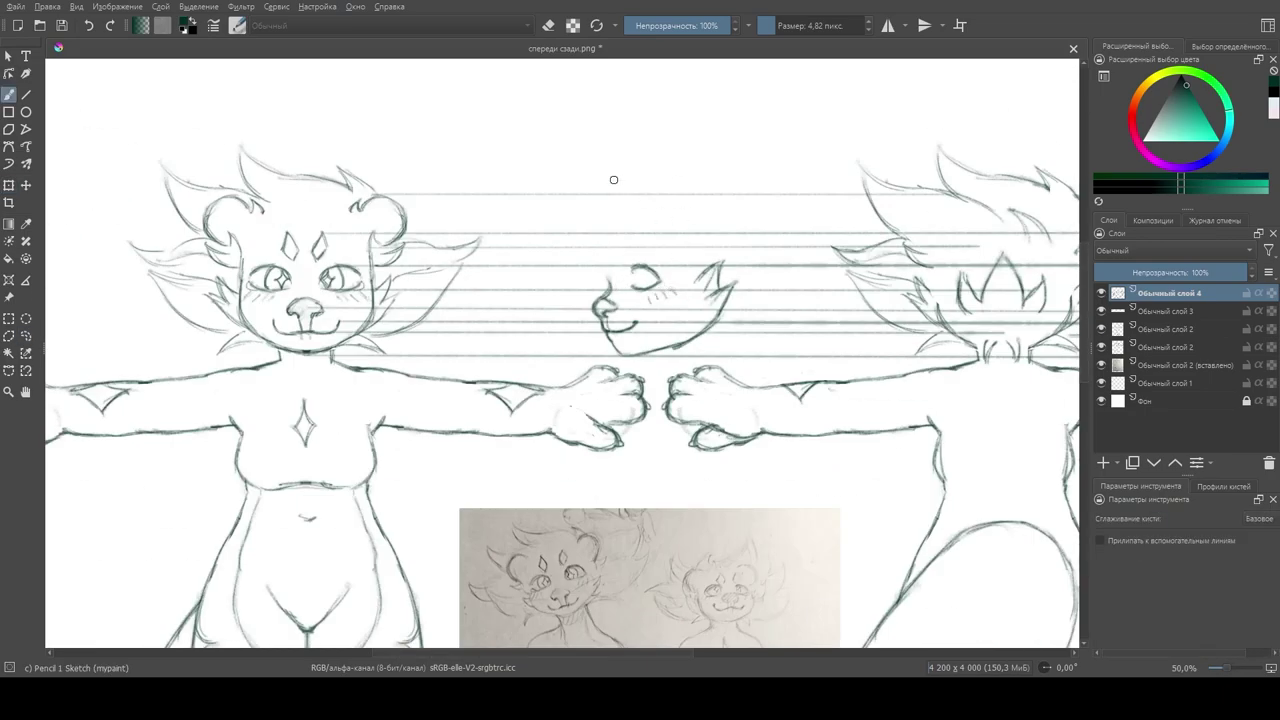
Step: Move the profile's eye slightly toward the nose, add its iris and extend the forehead line upward
key("ctrl+t")
left_click_drag(646, 280, 635, 280)
key("Return")
key("ctrl+t")
key("Escape")
key("b")
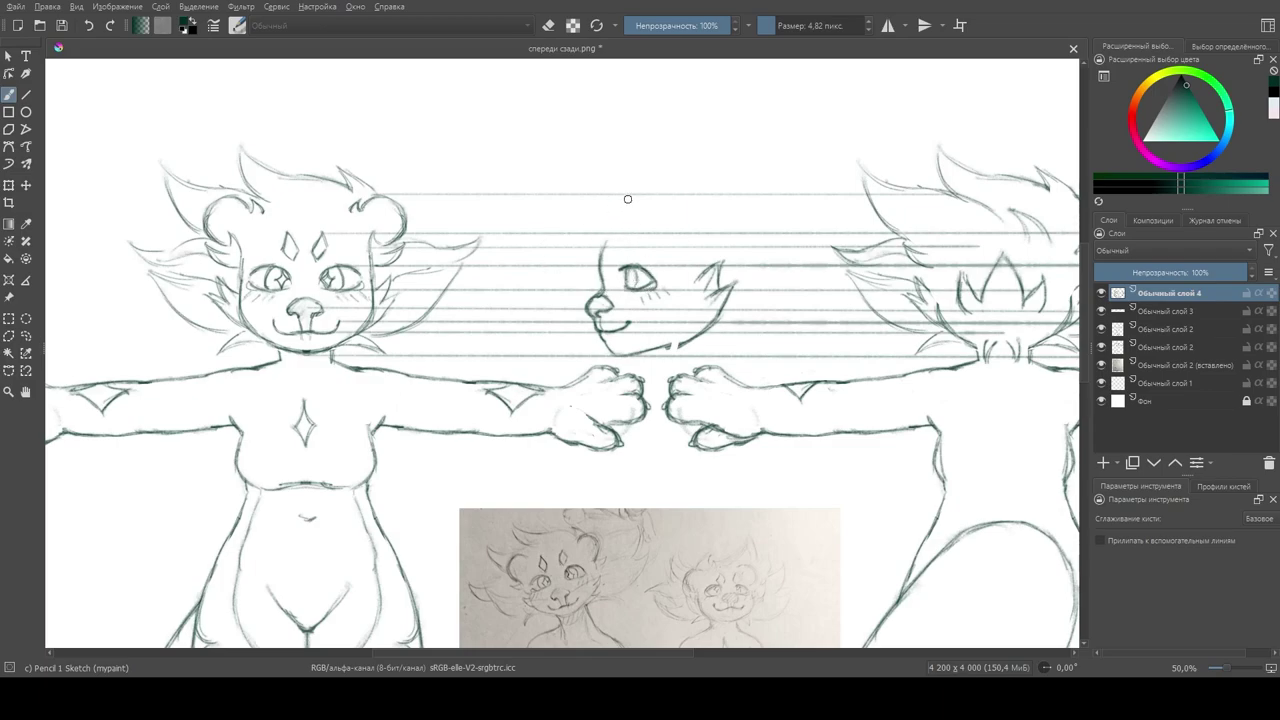
Step: Extend the profile's jaw line backward and down into the start of the neck
left_click_drag(679, 345, 632, 354)
key("ctrl+z")
right_click(633, 263)
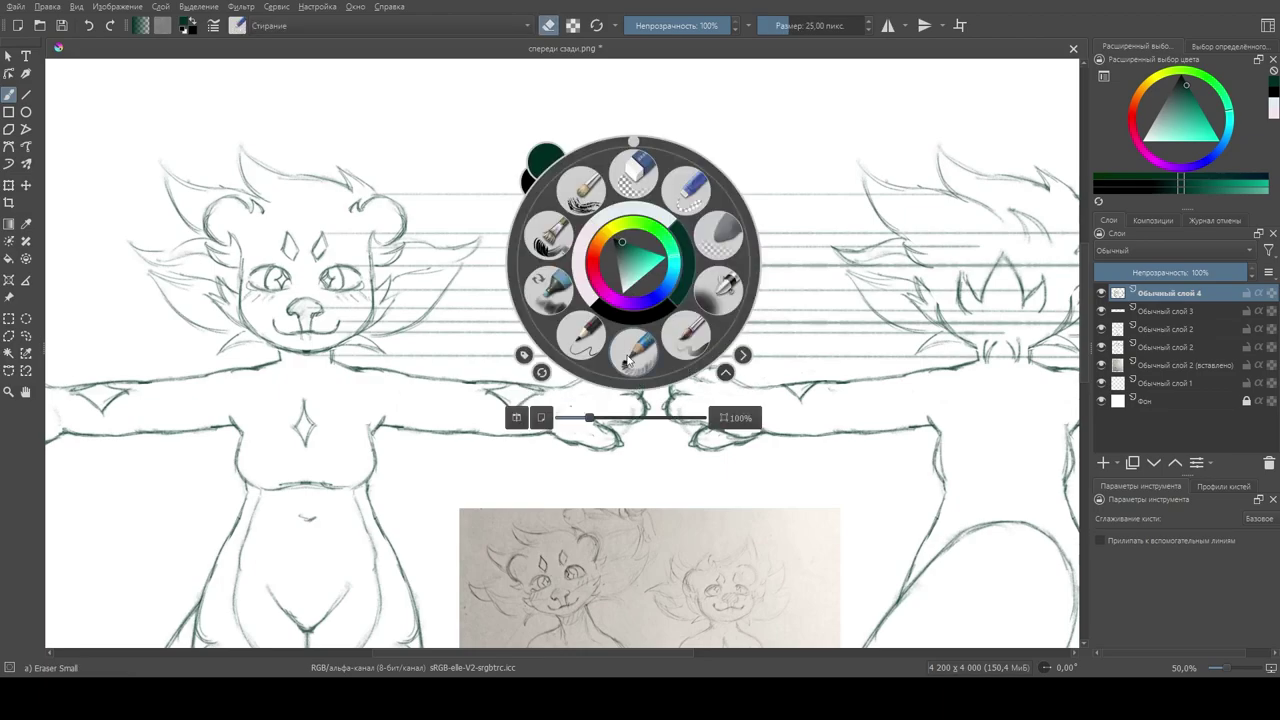
right_click(631, 243)
left_click_drag(676, 351, 698, 362)
key("e")
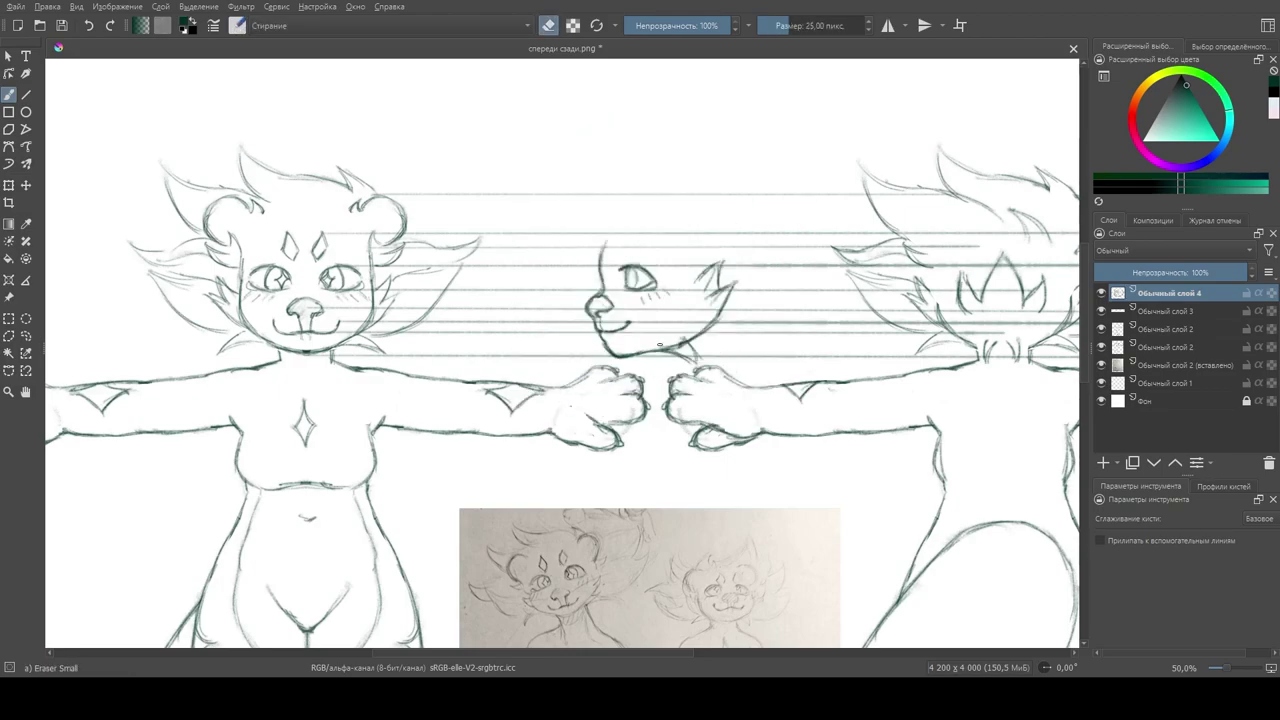
Step: Draw a large pointed fluff tuft behind the profile's cheek and a diamond mark on its forehead
key("e")
mouse_move(676, 334)
left_mouse_down()
mouse_move(770, 277)
mouse_move(723, 326)
mouse_move(691, 273)
mouse_move(719, 243)
mouse_move(762, 286)
left_mouse_up()
left_click_drag(776, 238, 688, 348)
mouse_move(602, 236)
left_mouse_down()
mouse_move(598, 272)
mouse_move(621, 238)
left_mouse_up()
Step: Erase the front of the profile's nose and redraw the nose outline
right_click(596, 250)
left_click(600, 130)
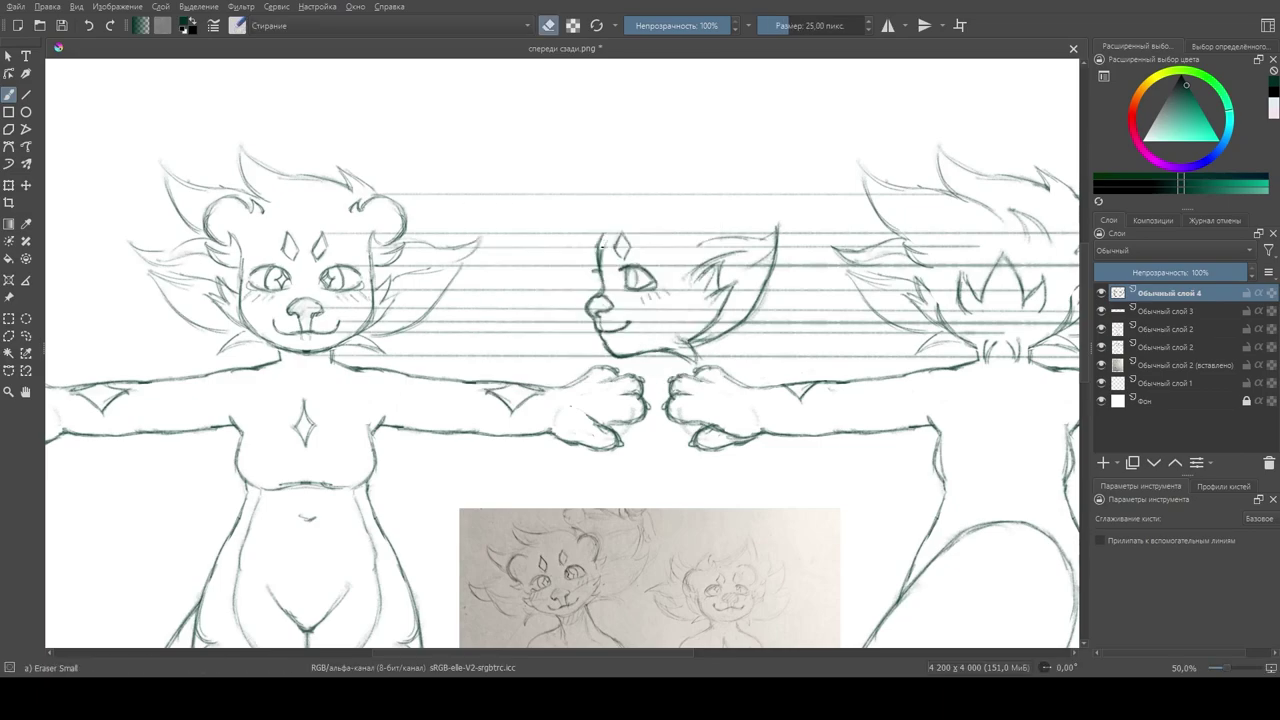
right_click(565, 281)
left_click(566, 385)
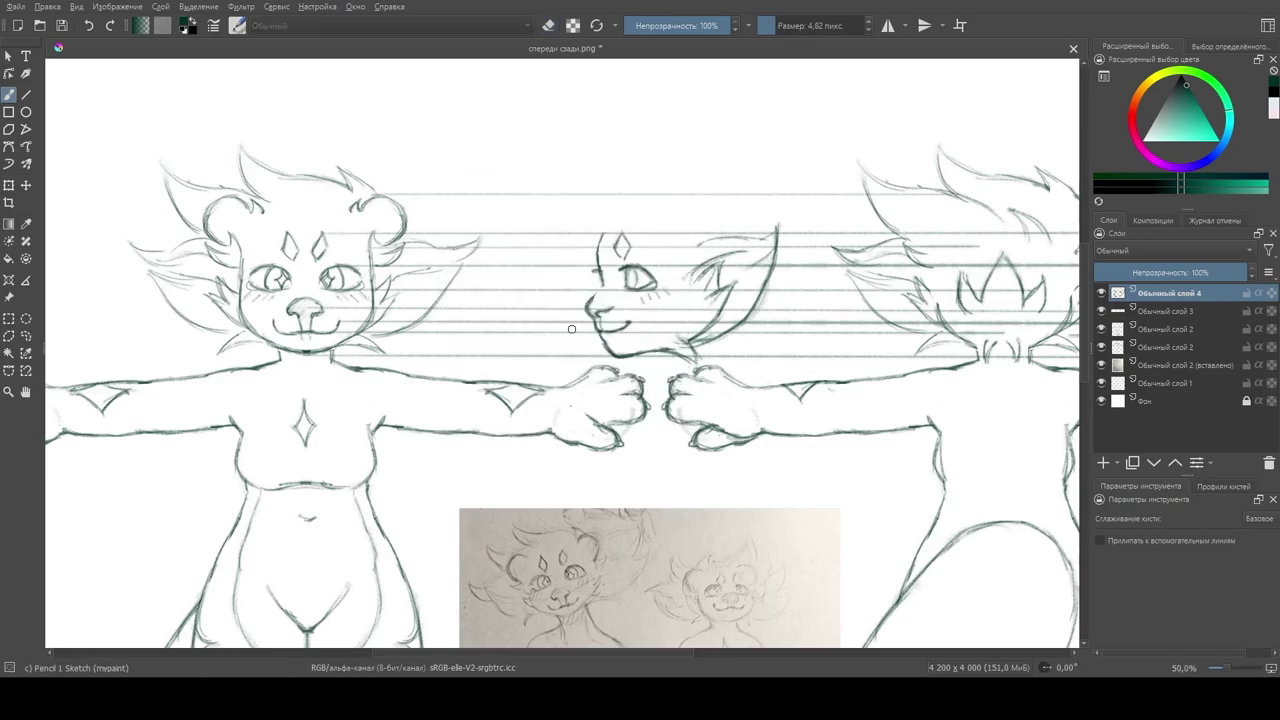
key("e")
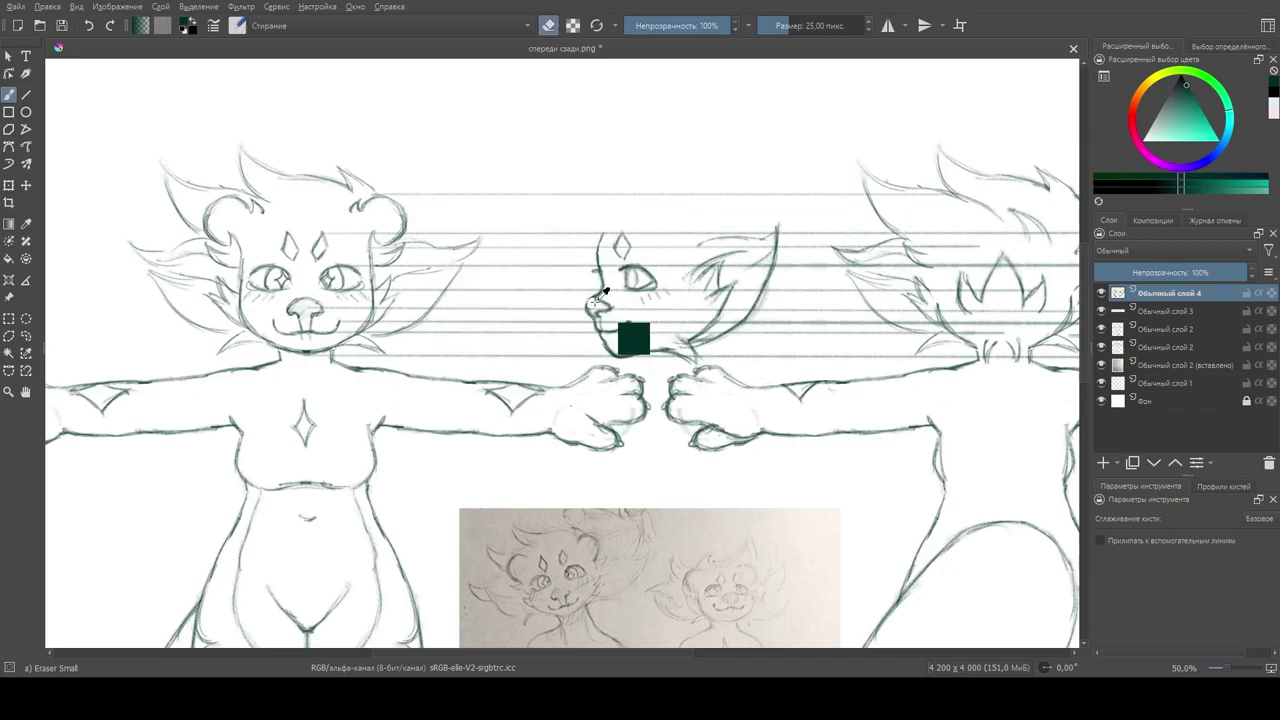
right_click(565, 301)
left_click(566, 405)
key("e")
key("e")
left_click_drag(598, 236, 604, 311)
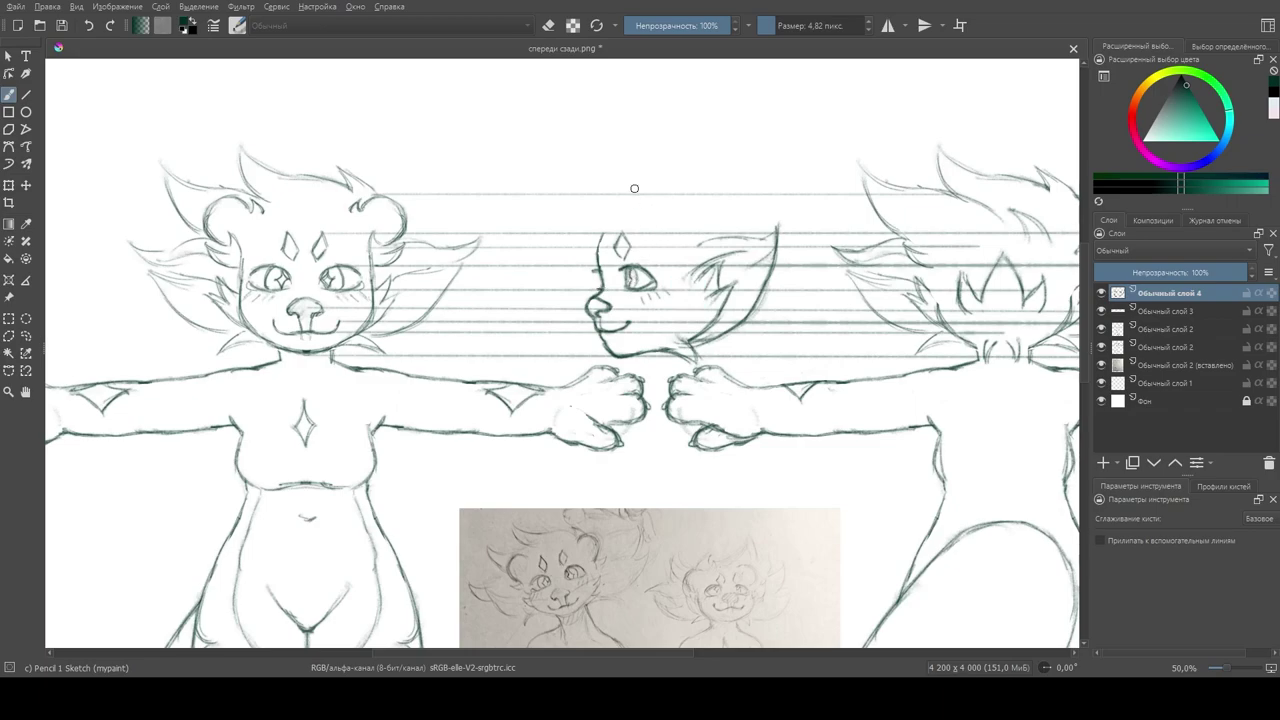
Step: Draw the profile's round ear with its inner tuft, blush marks under the eye and pointed hair locks over the head
mouse_move(669, 216)
left_mouse_down()
mouse_move(708, 240)
mouse_move(690, 206)
mouse_move(658, 216)
left_mouse_up()
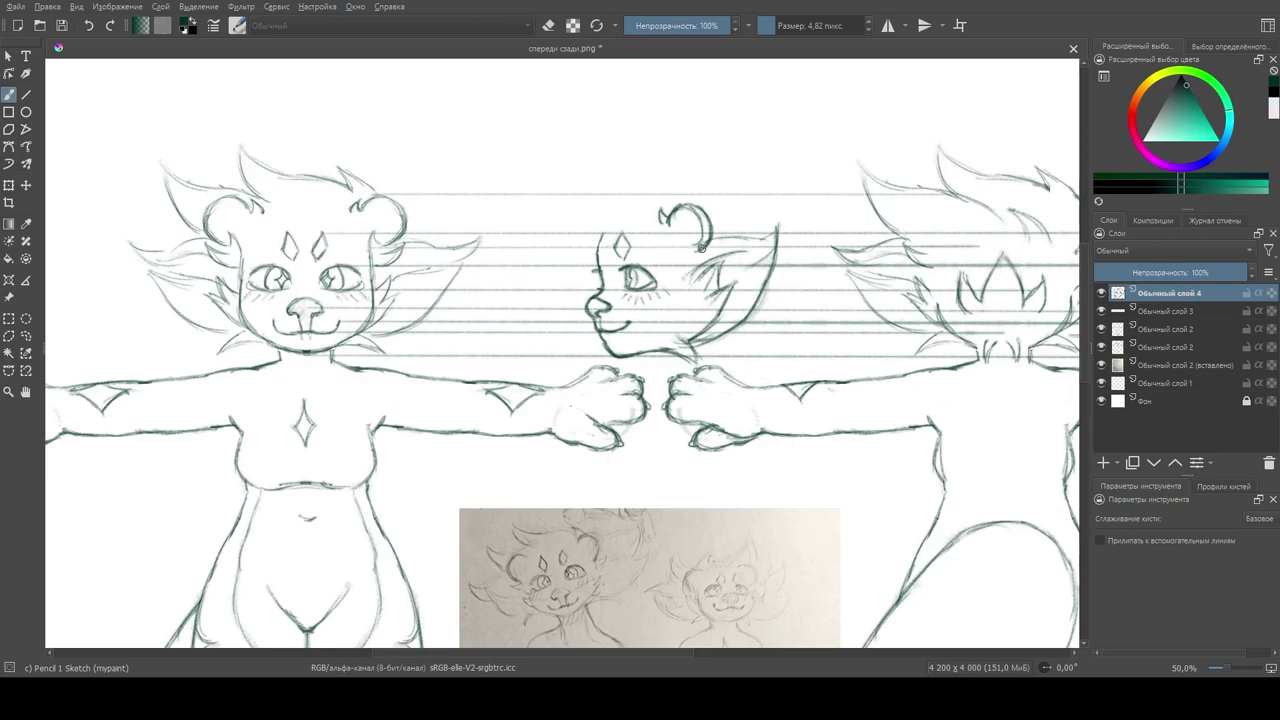
left_click_drag(670, 168, 700, 198)
mouse_move(606, 171)
left_mouse_down()
mouse_move(666, 191)
mouse_move(611, 159)
mouse_move(727, 195)
mouse_move(584, 232)
mouse_move(583, 170)
mouse_move(599, 222)
left_mouse_up()
Step: Adjust the profile's muzzle, then its eye and forehead mark, using freehand selections and the Transform tool
key("ctrl+r")
left_click_drag(574, 376, 662, 290)
key("ctrl+t")
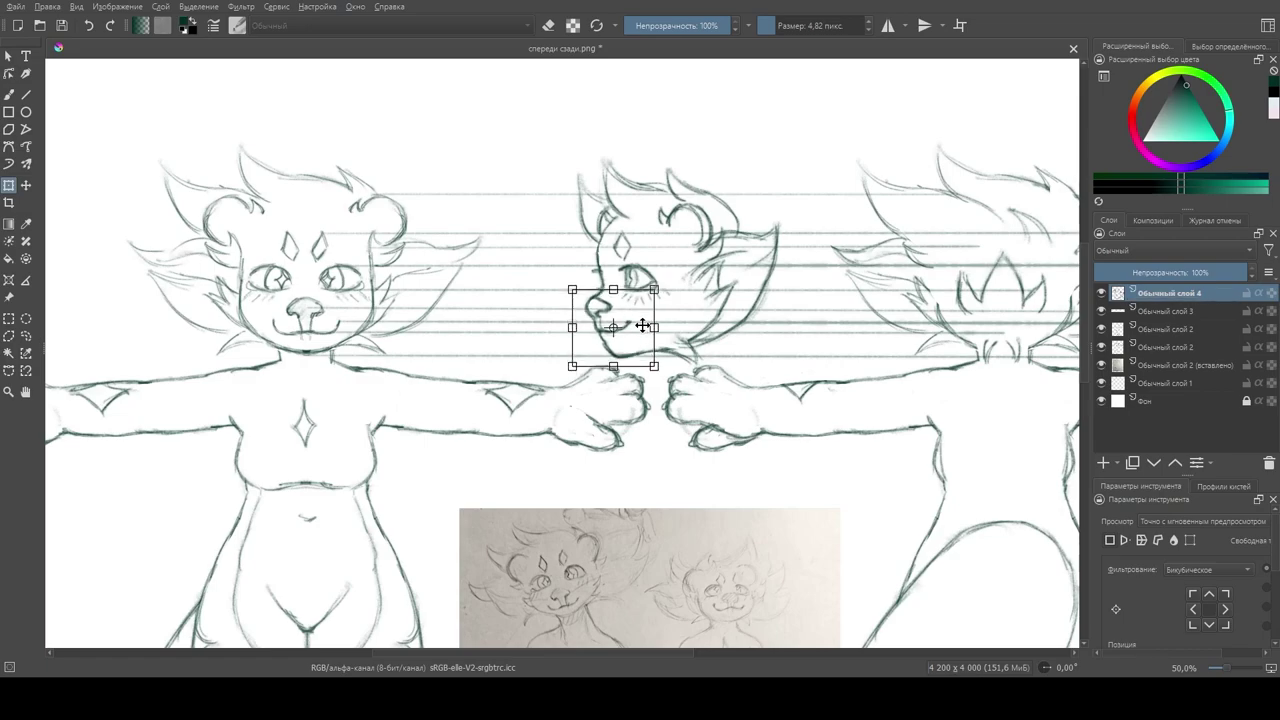
key("Return")
key("b")
key("e")
key("e")
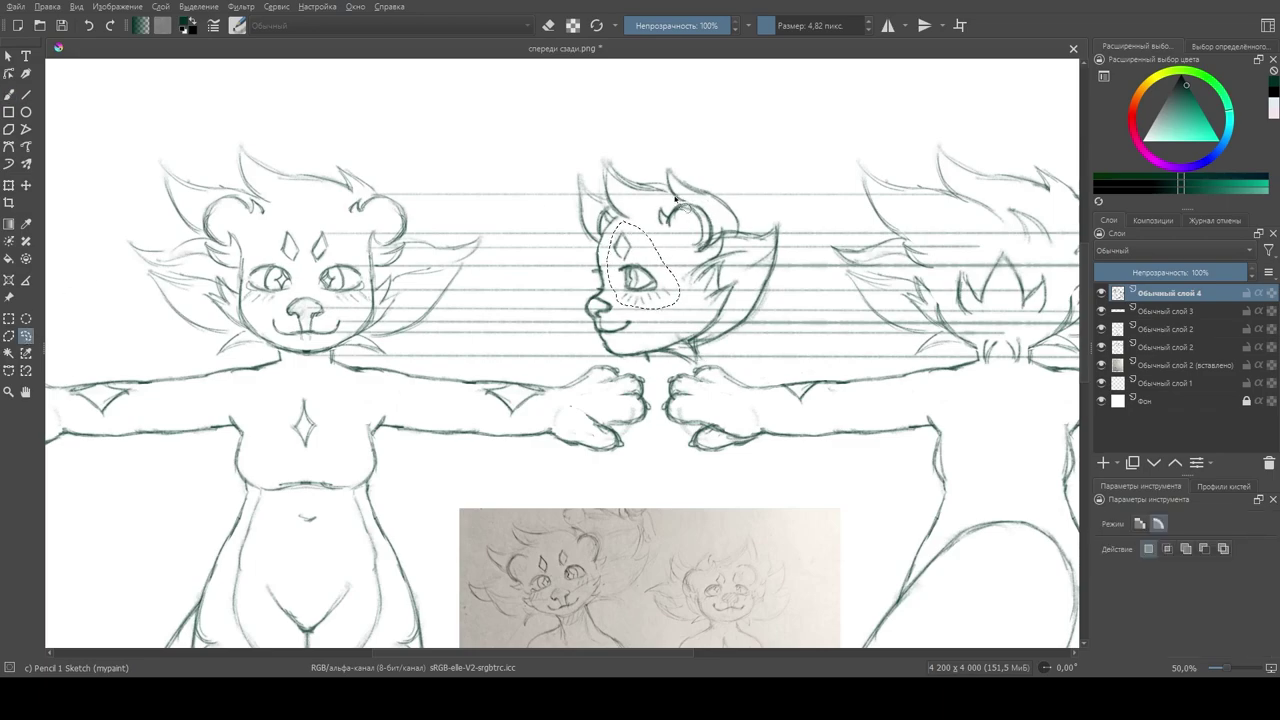
left_click(26, 335)
key("b")
Step: Sketch an inner contour for the near cheek fluff and start the far-side cheek fluff in front of the forehead
right_click(741, 287)
right_click(745, 300)
left_click_drag(690, 283, 699, 316)
left_click_drag(752, 246, 694, 343)
mouse_move(570, 274)
left_mouse_down()
mouse_move(555, 238)
mouse_move(556, 262)
left_mouse_up()
left_click_drag(492, 627, 167, 627)
Step: Strengthen the profile's forehead and crown hair locks and add fur spikes along the back of the cheek fluff
right_click(313, 201)
right_click(313, 201)
left_click_drag(300, 146, 276, 204)
mouse_move(280, 158)
left_mouse_down()
mouse_move(251, 178)
mouse_move(260, 270)
left_mouse_up()
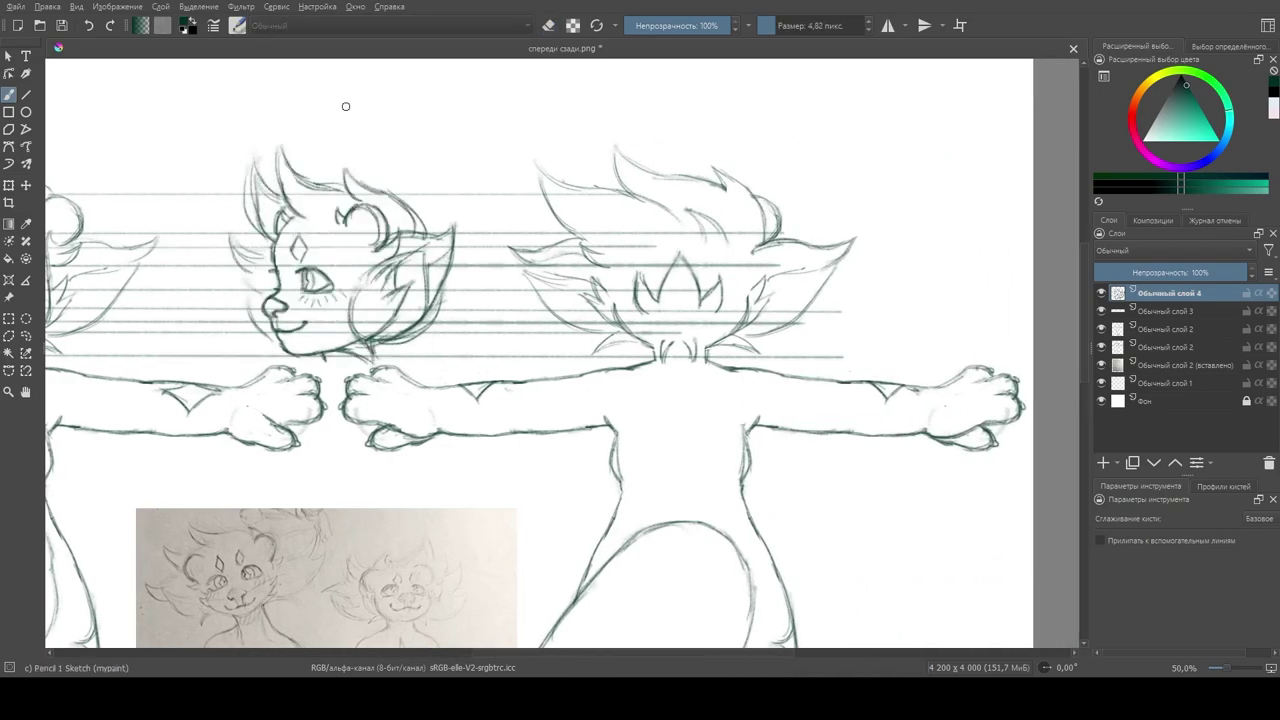
left_click_drag(340, 168, 390, 196)
left_click_drag(445, 289, 424, 326)
Step: Draw more pointed strands in the far-side cheek fluff beside the profile's forehead
scroll(498, 652, "left", 3)
mouse_move(520, 250)
left_mouse_down()
mouse_move(469, 253)
mouse_move(528, 266)
left_mouse_up()
left_click_drag(470, 290, 532, 268)
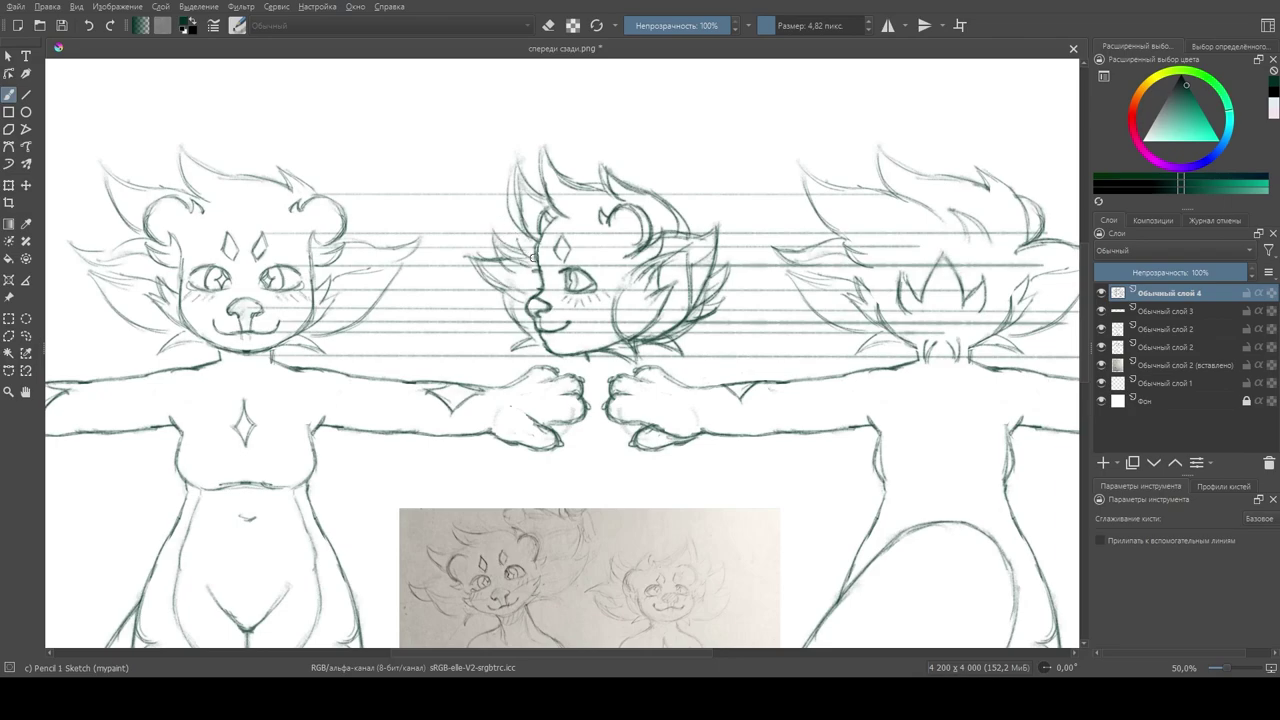
scroll(540, 280, "right", 1)
scroll(540, 280, "up", 1)
Step: Erase the inner cheek contour and redraw it as jagged fur, undoing the unwanted strokes
key("e")
mouse_move(565, 313)
left_mouse_down()
mouse_move(562, 362)
mouse_move(572, 350)
mouse_move(576, 366)
mouse_move(630, 292)
left_mouse_up()
key("e")
left_click_drag(608, 328, 654, 282)
key("ctrl+z")
left_click_drag(592, 362, 614, 312)
mouse_move(614, 354)
left_mouse_down()
mouse_move(626, 294)
mouse_move(630, 388)
mouse_move(643, 234)
mouse_move(603, 255)
left_mouse_up()
key("ctrl+z")
key("q")
key("b")
scroll(645, 180, "down", 3)
scroll(531, 242, "up", 3)
key("e")
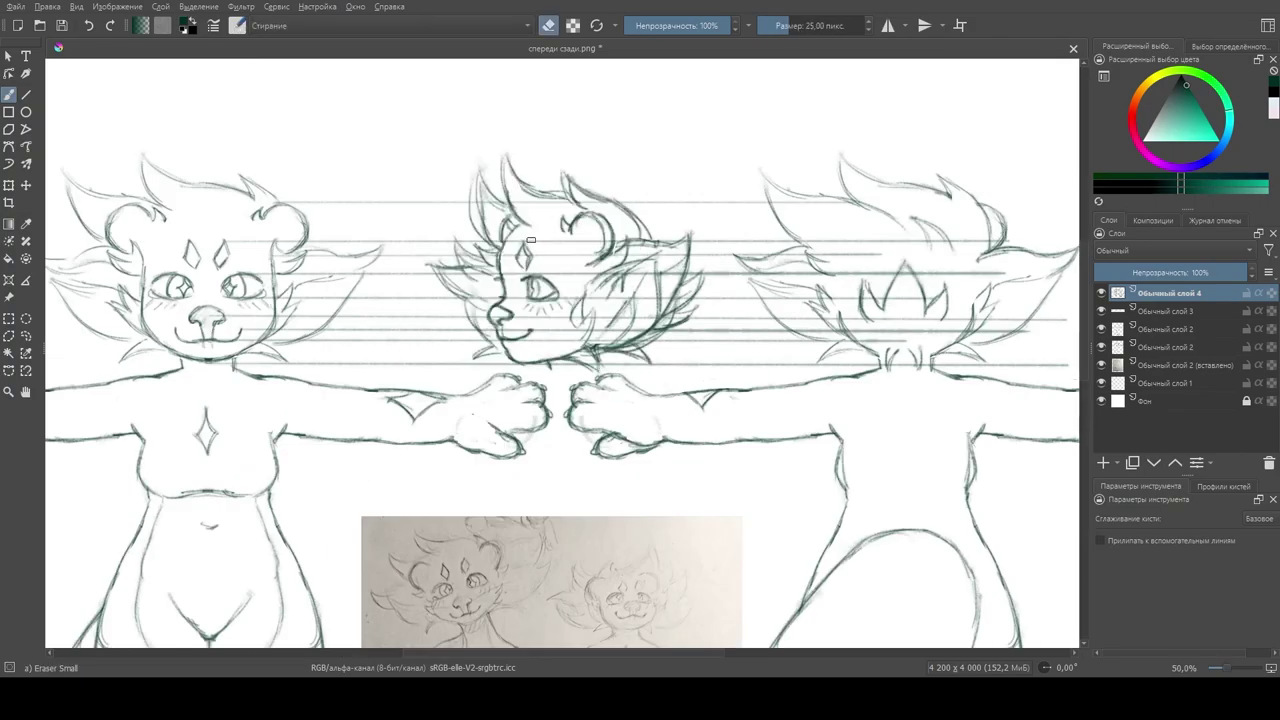
key("e")
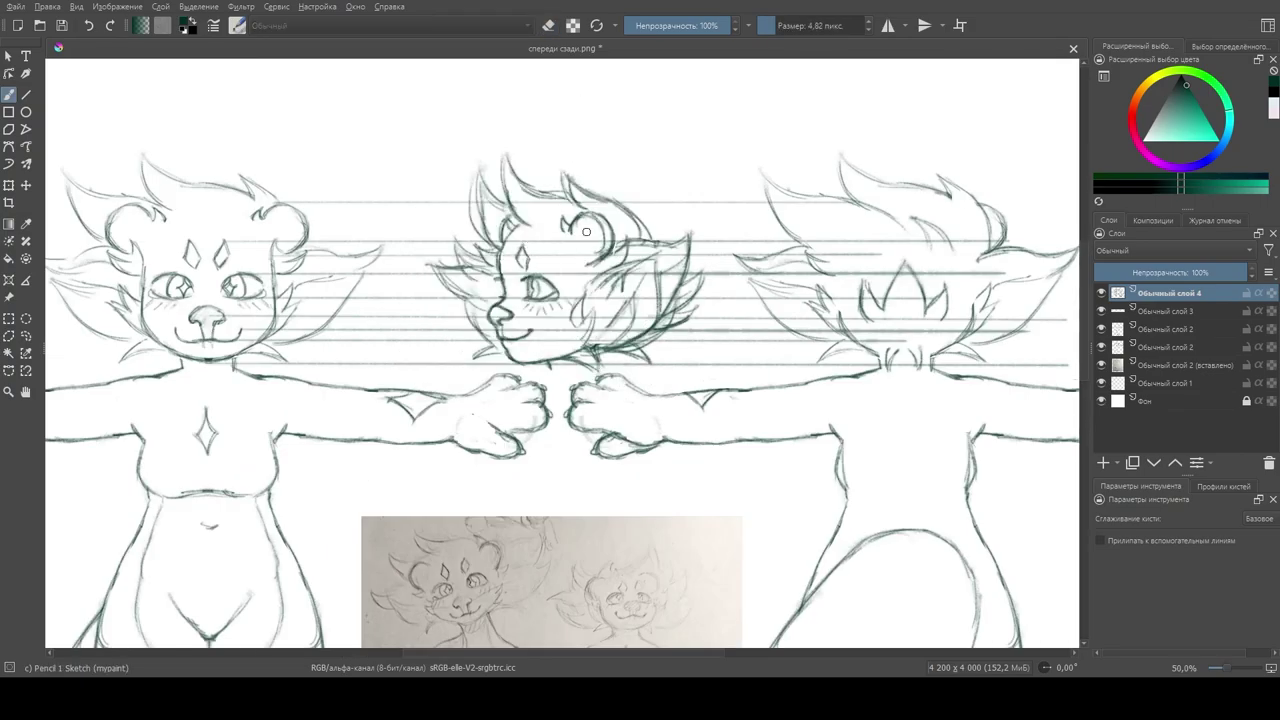
Step: Hide the guide layer Обычный слой 3 and erase the far-side cheek fluff and stray lines inside the near fluff
scroll(583, 249, "down", 3)
left_click(1101, 311)
scroll(481, 277, "up", 3)
key("e")
mouse_move(481, 277)
left_mouse_down()
mouse_move(452, 216)
mouse_move(448, 266)
mouse_move(490, 288)
mouse_move(456, 225)
mouse_move(431, 299)
mouse_move(474, 276)
mouse_move(472, 348)
left_mouse_up()
mouse_move(628, 262)
left_mouse_down()
mouse_move(606, 324)
mouse_move(653, 282)
left_mouse_up()
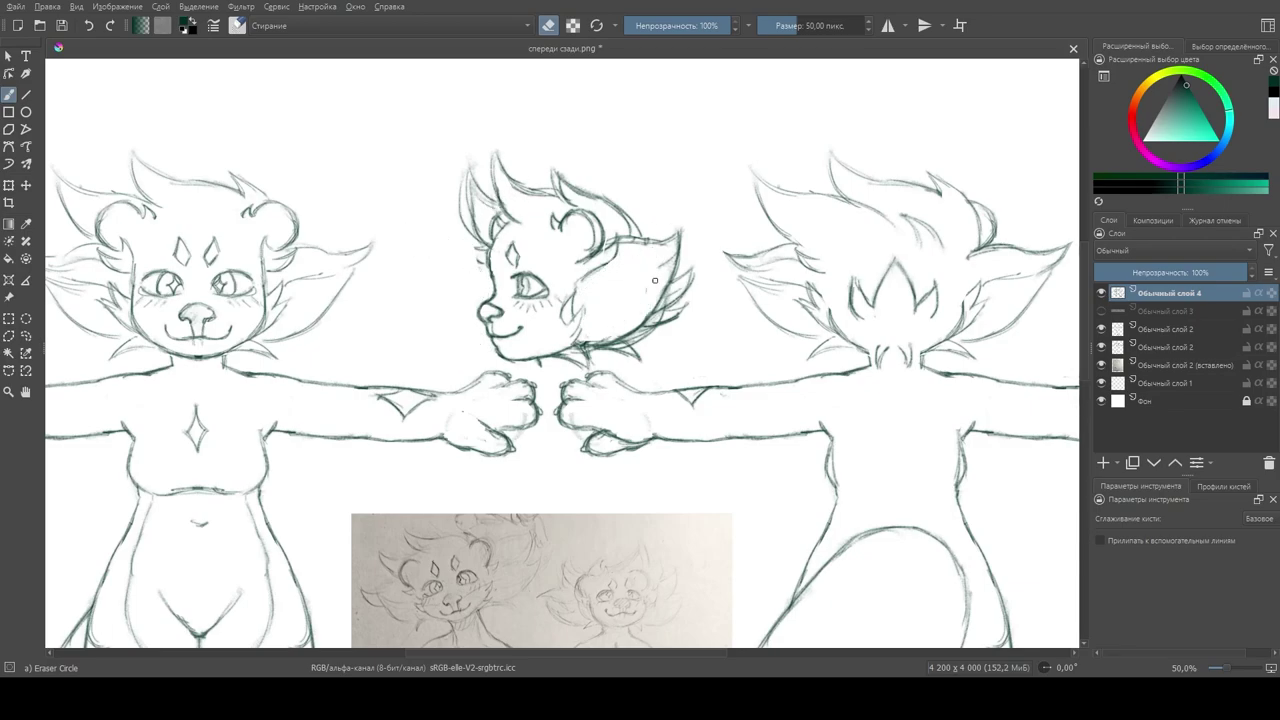
Step: Try an inner edge line on the near cheek fluff, and erase the whole fluff behind the profile's face
right_click(636, 252)
left_click(560, 180)
mouse_move(612, 238)
left_mouse_down()
mouse_move(650, 300)
mouse_move(620, 342)
left_mouse_up()
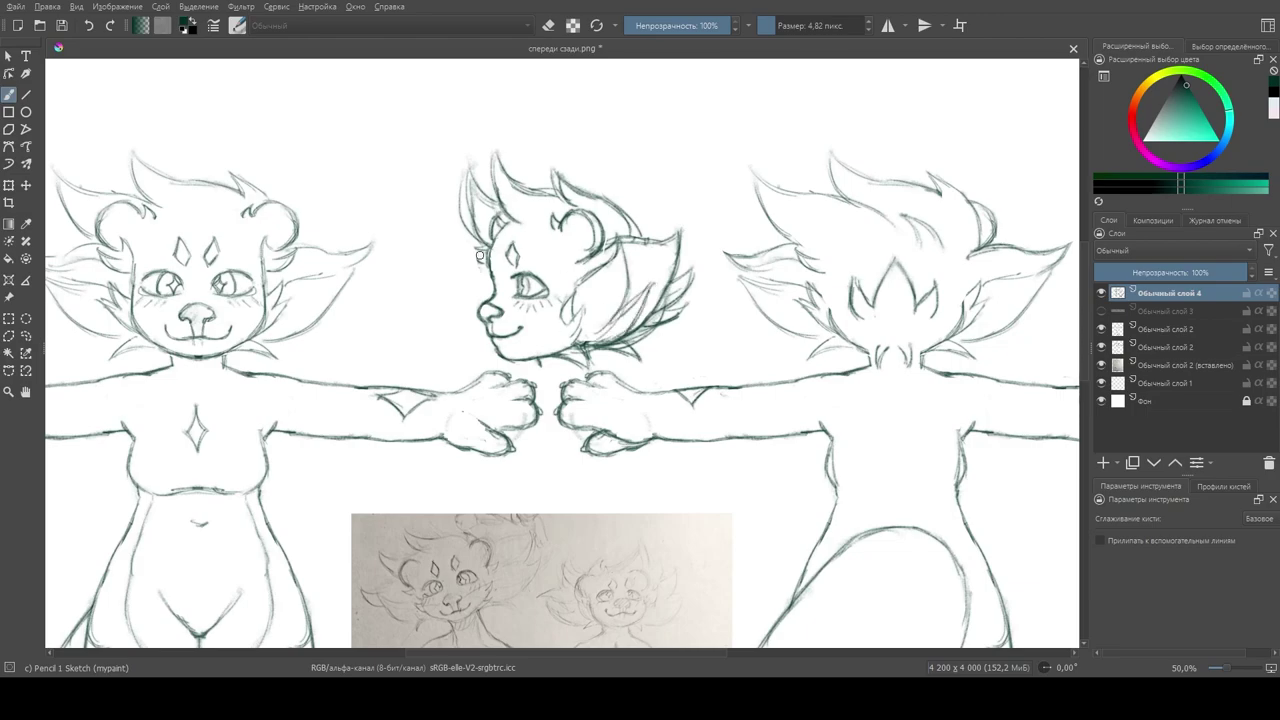
right_click(457, 201)
left_click(474, 255)
mouse_move(614, 237)
left_mouse_down()
mouse_move(677, 214)
mouse_move(571, 334)
mouse_move(610, 270)
mouse_move(640, 350)
mouse_move(575, 364)
left_mouse_up()
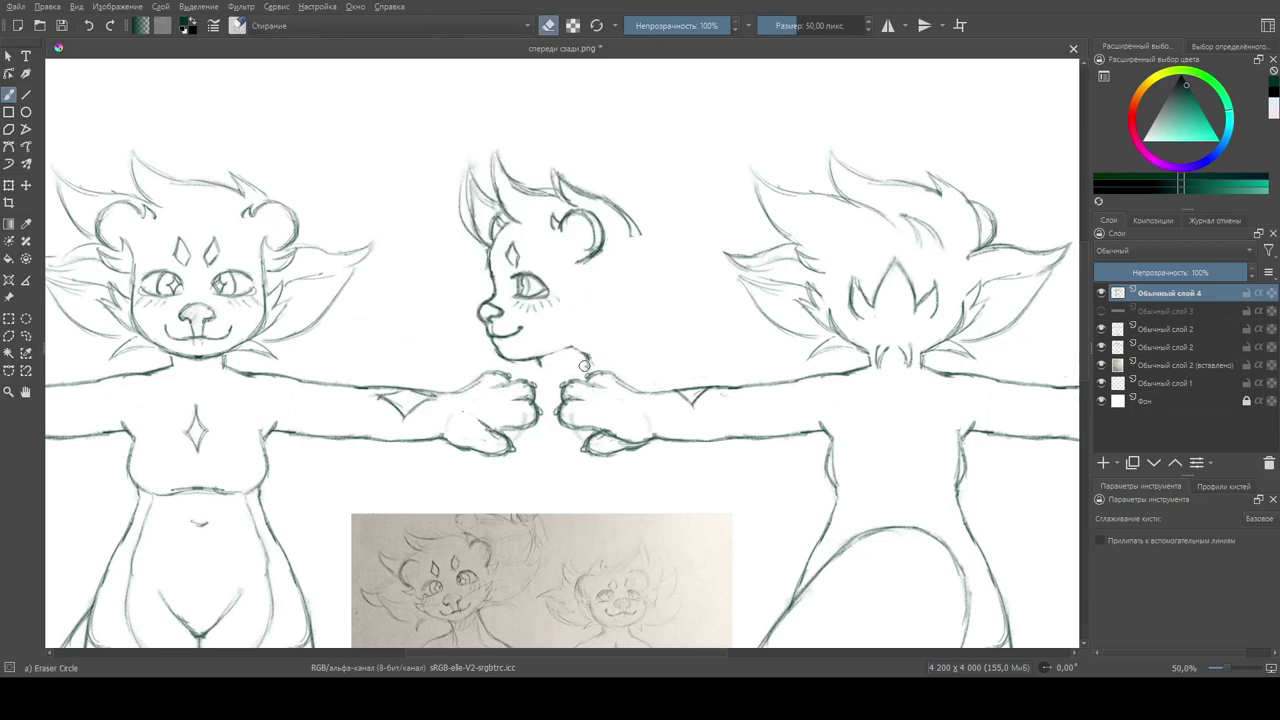
Step: Redraw the back of the profile's jaw as a curve rising toward the ear
right_click(547, 261)
left_click(553, 349)
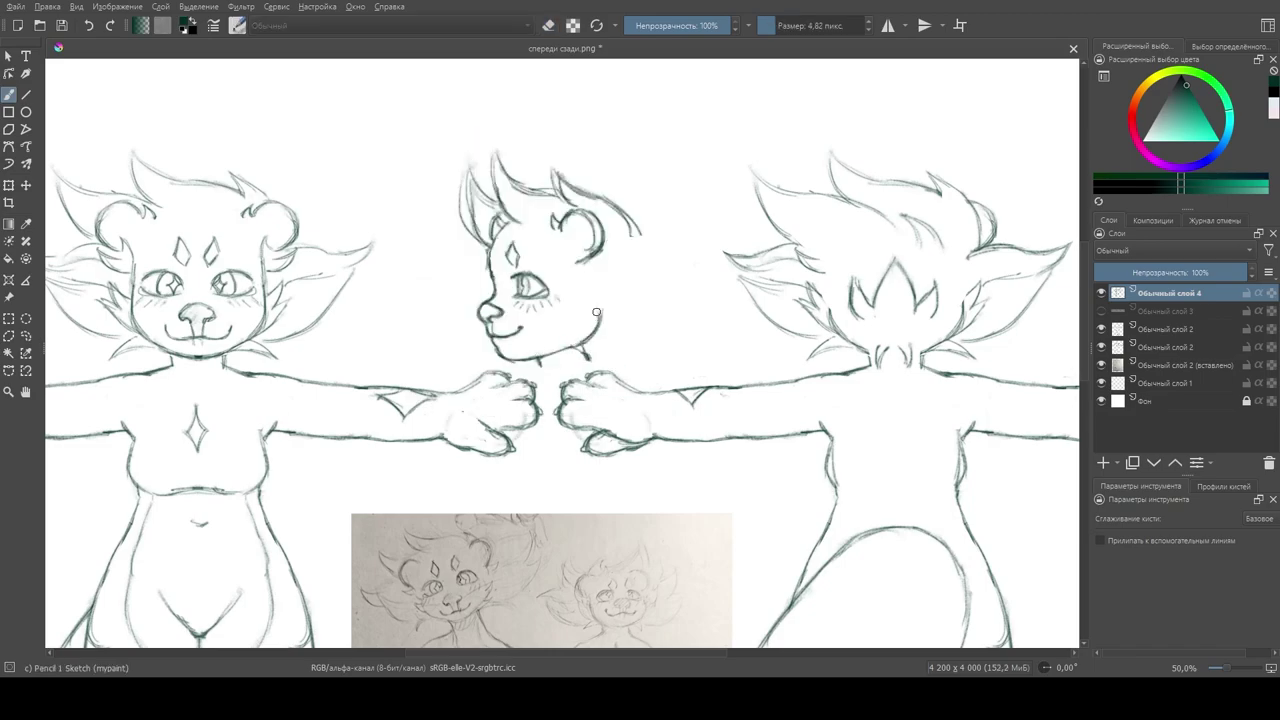
mouse_move(631, 226)
left_mouse_down()
mouse_move(640, 300)
mouse_move(610, 316)
left_mouse_up()
Step: Erase all of the profile's hair locks and shift its near ear slightly backward with Transform
right_click(598, 201)
left_click(580, 290)
mouse_move(510, 165)
left_mouse_down()
mouse_move(486, 171)
mouse_move(499, 203)
mouse_move(460, 206)
mouse_move(482, 258)
mouse_move(560, 163)
mouse_move(630, 223)
left_mouse_up()
key("/")
mouse_move(498, 226)
left_mouse_down()
mouse_move(548, 204)
mouse_move(645, 285)
mouse_move(625, 312)
left_mouse_up()
key("/")
right_click(551, 239)
left_click(610, 168)
mouse_move(578, 198)
left_mouse_down()
mouse_move(616, 216)
mouse_move(626, 297)
mouse_move(632, 265)
left_mouse_up()
key("/")
left_click_drag(614, 210, 638, 300)
mouse_move(625, 219)
left_mouse_down()
mouse_move(532, 200)
mouse_move(625, 283)
left_mouse_up()
key("ctrl+r")
key("ctrl+t")
key("b")
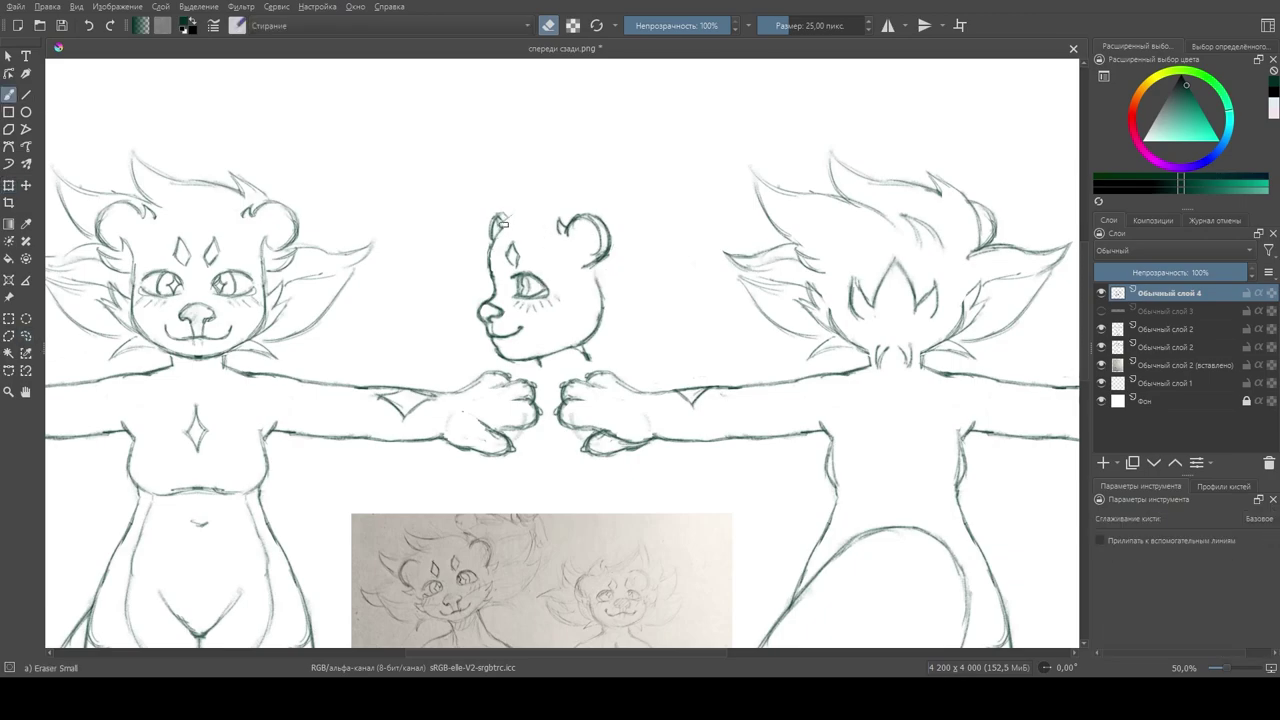
Step: Draw the curved top of the profile's head and new pointed hair locks rising above the forehead
right_click(509, 201)
left_click(568, 130)
mouse_move(571, 202)
left_mouse_down()
mouse_move(529, 180)
mouse_move(470, 252)
mouse_move(495, 186)
left_mouse_up()
right_click(547, 201)
left_click(547, 201)
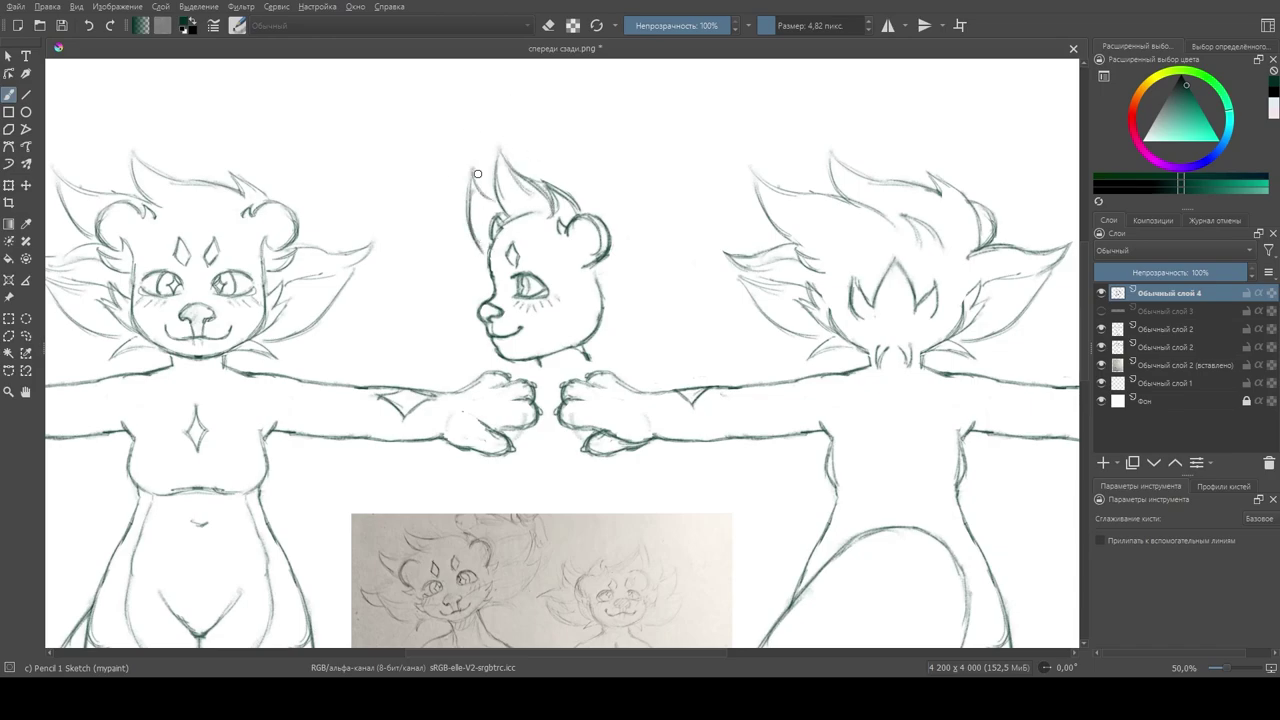
Step: Draw fur spikes along the profile's back cheek and a new pointed fluff tuft behind it
mouse_move(573, 249)
left_mouse_down()
mouse_move(603, 262)
mouse_move(599, 300)
left_mouse_up()
mouse_move(620, 236)
left_mouse_down()
mouse_move(600, 345)
mouse_move(665, 236)
left_mouse_up()
left_click_drag(640, 282, 678, 254)
left_click_drag(622, 332, 680, 264)
Step: Draw the hair sweeping from the profile's crown over the ear and down the back of the head
scroll(502, 655, "right", 2)
key("ctrl+t")
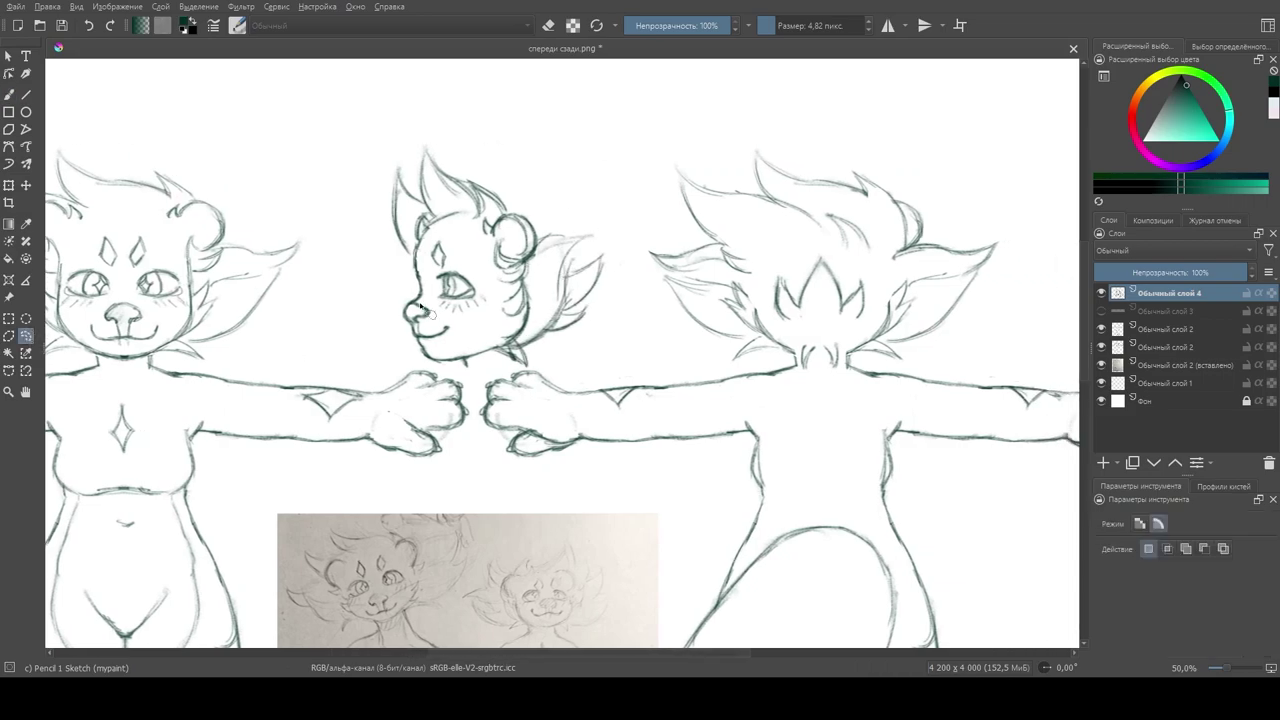
key("b")
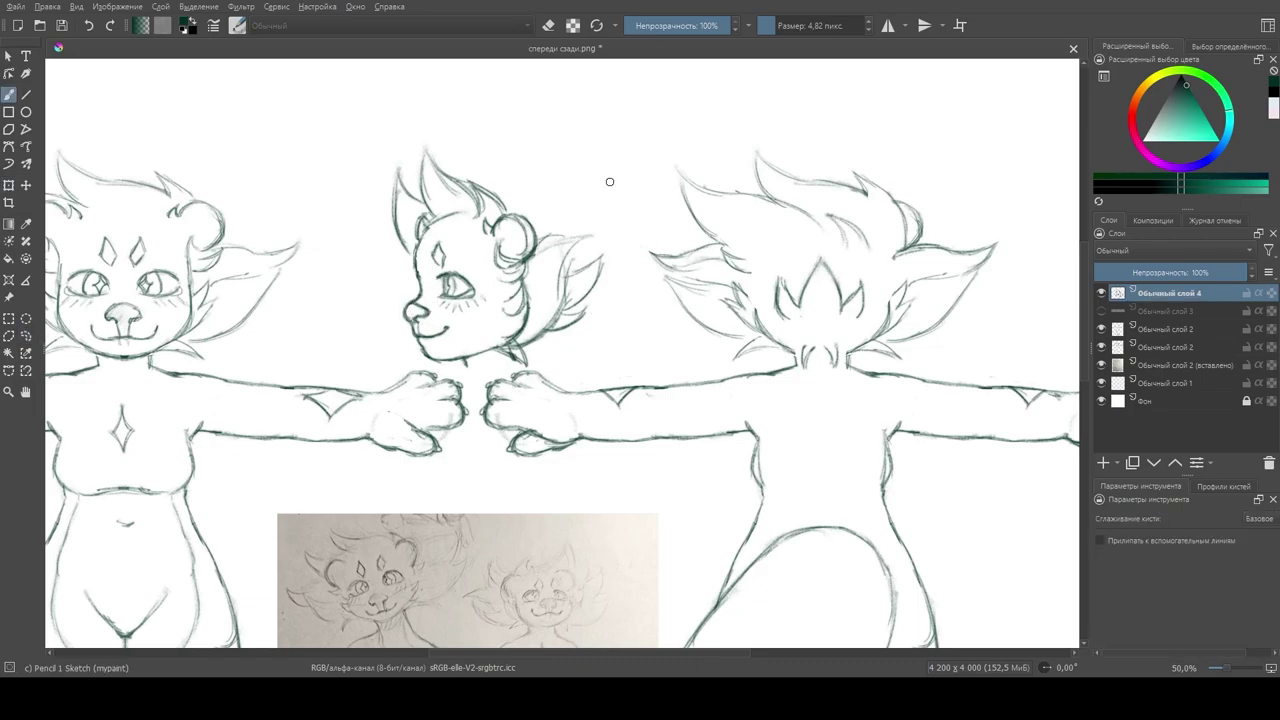
left_click_drag(491, 177, 562, 236)
mouse_move(548, 190)
left_mouse_down()
mouse_move(576, 268)
mouse_move(516, 336)
left_mouse_up()
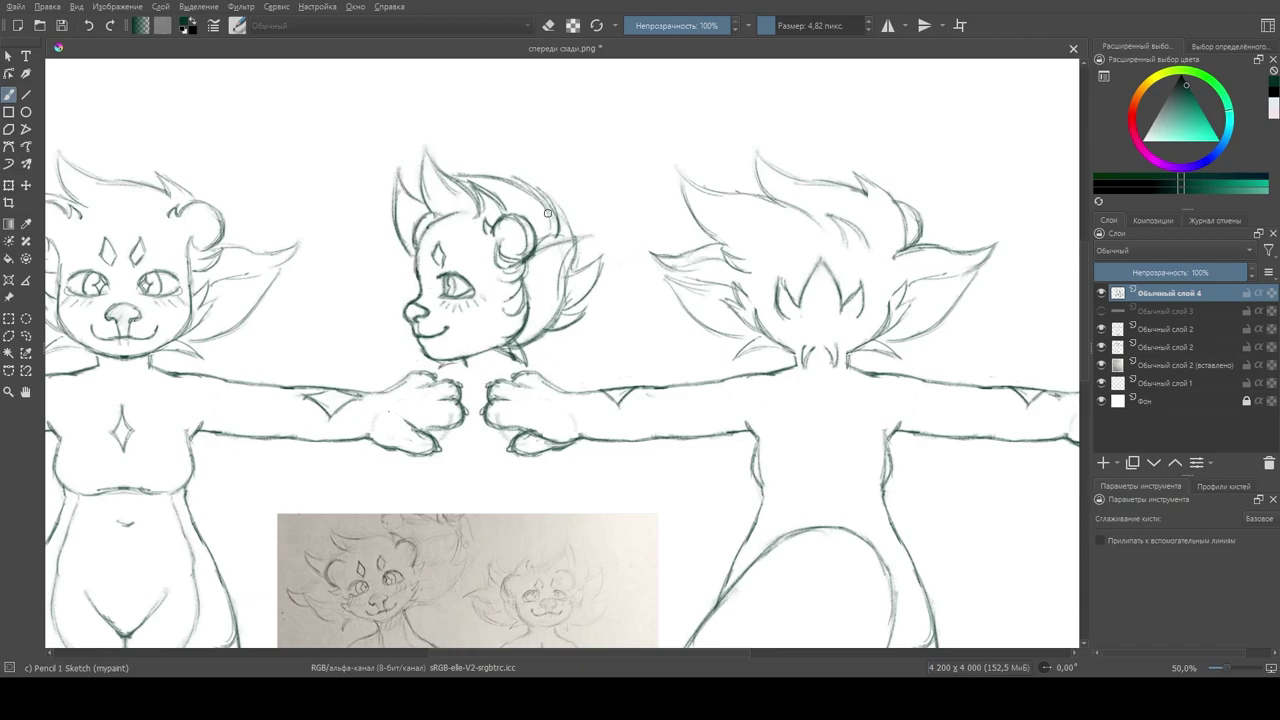
Step: Add a new paint layer and move the back-view drawing over the profile head for comparison
key("Insert")
scroll(1060, 340, "left", 1)
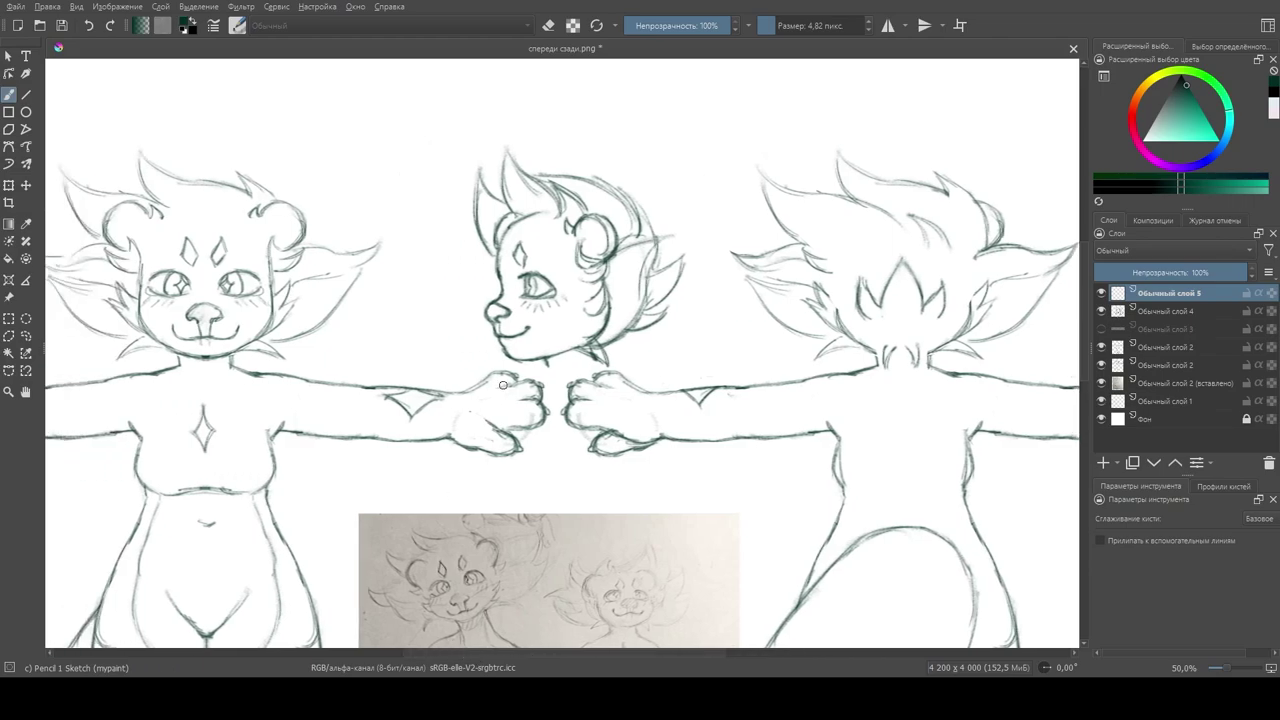
left_click(1101, 365)
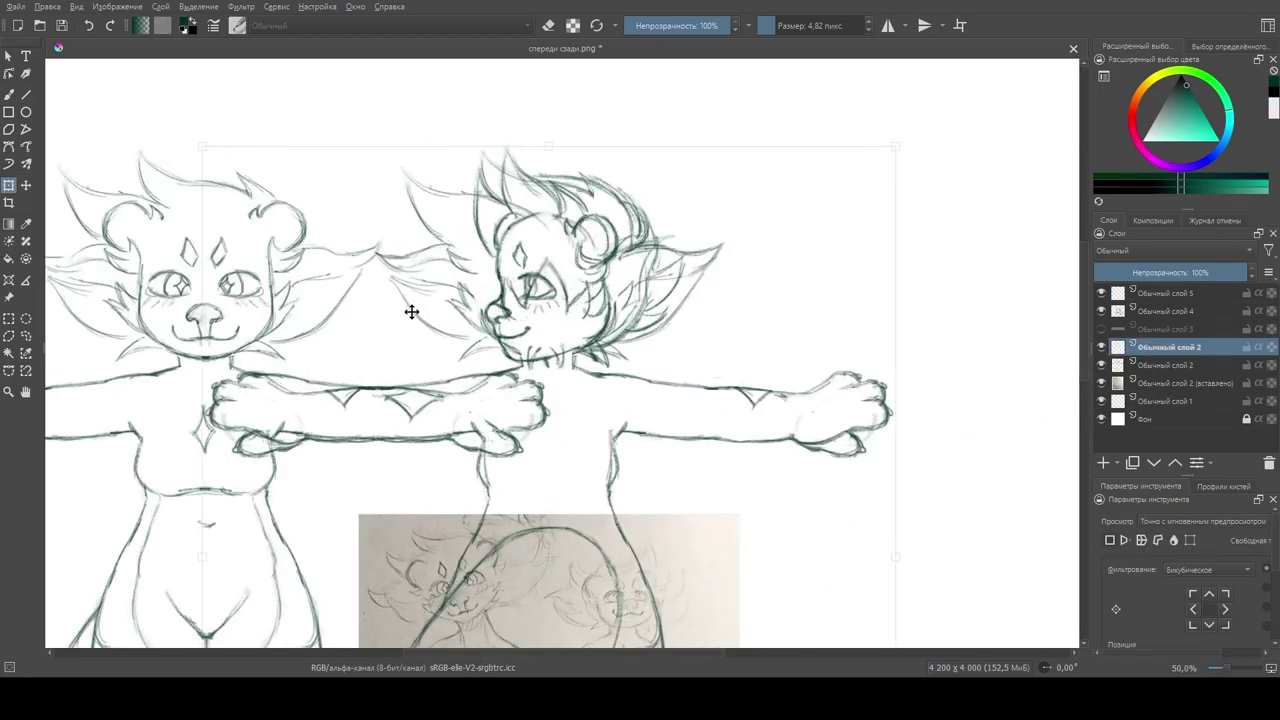
left_click(1141, 350)
Step: On Обычный слой 4, extend the profile's fluff and back hair to match the overlaid back view, and add a shoulder curve
left_click(1156, 316)
mouse_move(689, 245)
left_mouse_down()
mouse_move(700, 300)
mouse_move(650, 310)
mouse_move(630, 340)
left_mouse_up()
left_click(1101, 347)
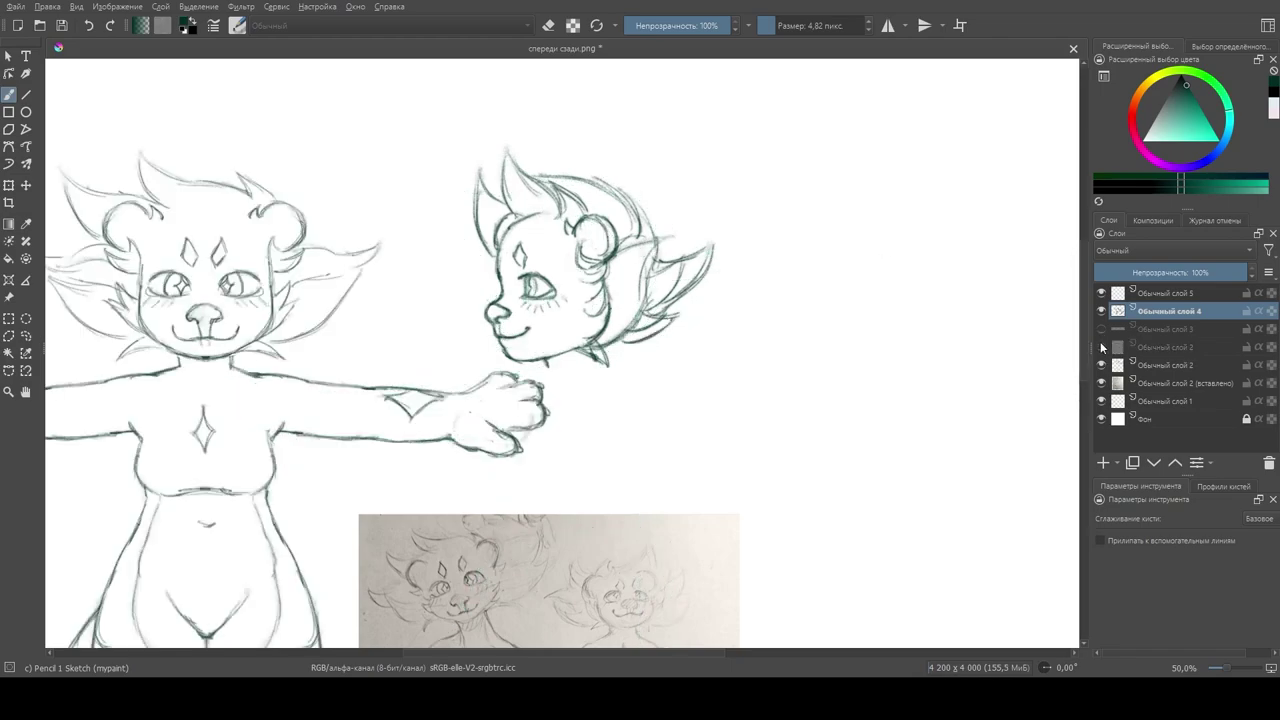
left_click_drag(636, 200, 664, 237)
left_click(1101, 347)
left_click_drag(590, 374, 548, 389)
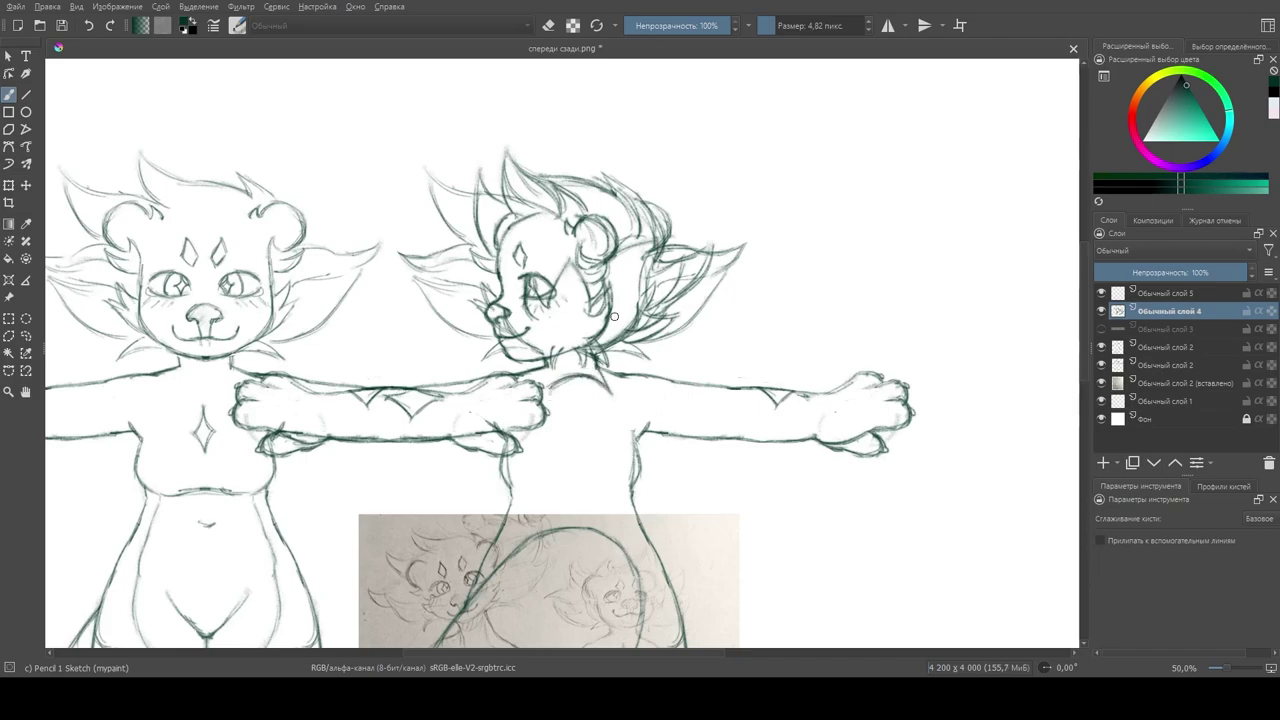
Step: Move the back-view drawing away from the profile, back to its own place beside it
key("ctrl+t")
left_click_drag(743, 363, 864, 358)
key("Return")
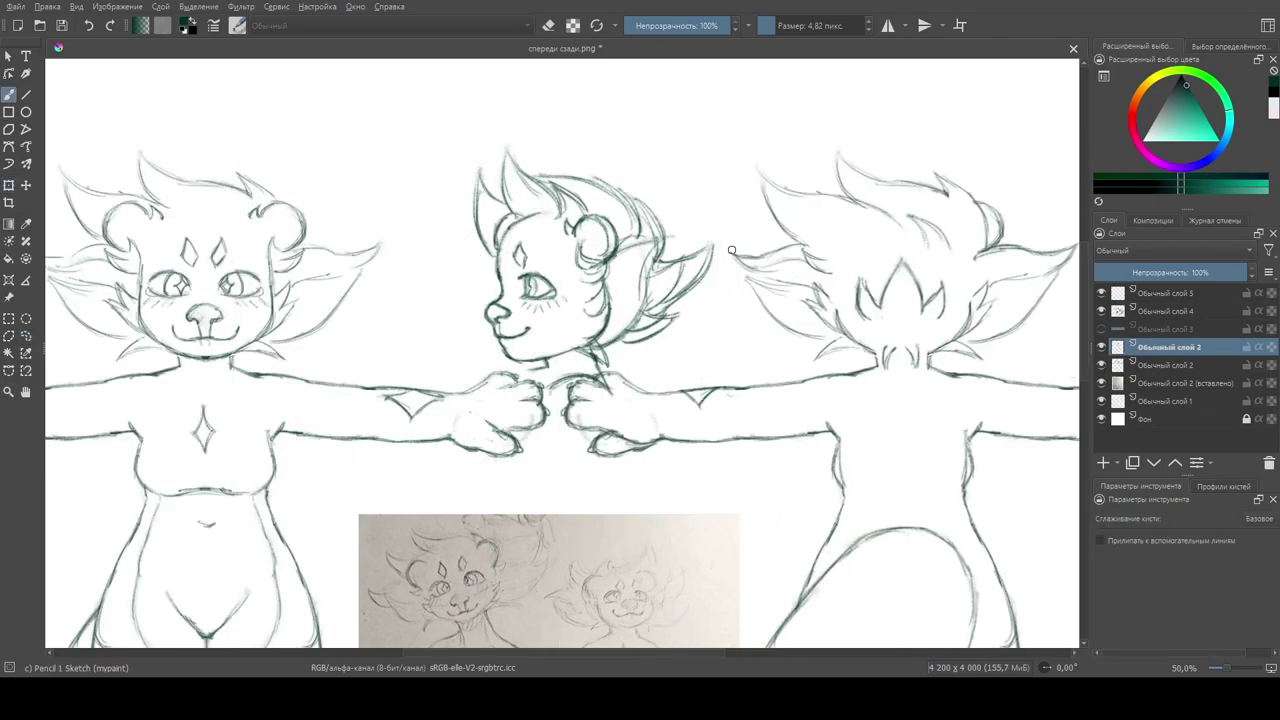
Step: Extend the profile's front neck line downward on Обычный слой 4
left_click(1116, 312)
right_click(529, 300)
left_click(575, 250)
key("e")
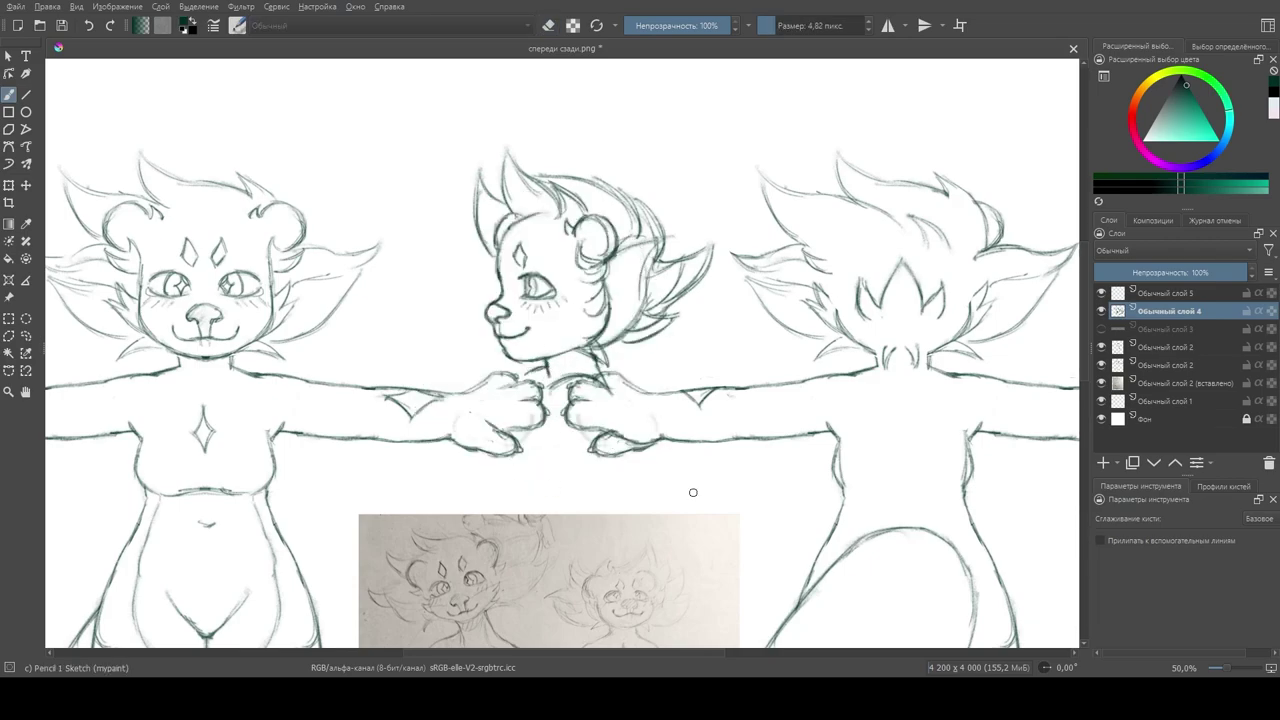
Step: Hide Обычный слой 1, show Обычный слой 3 and add straight horizontal guides on it at shoulder, underarm, under-bust, navel and crotch levels
left_click(26, 94)
left_click(1101, 401)
left_click(1101, 329)
left_click(1165, 329)
left_click_drag(178, 368, 1016, 372)
left_click_drag(138, 436, 1064, 437)
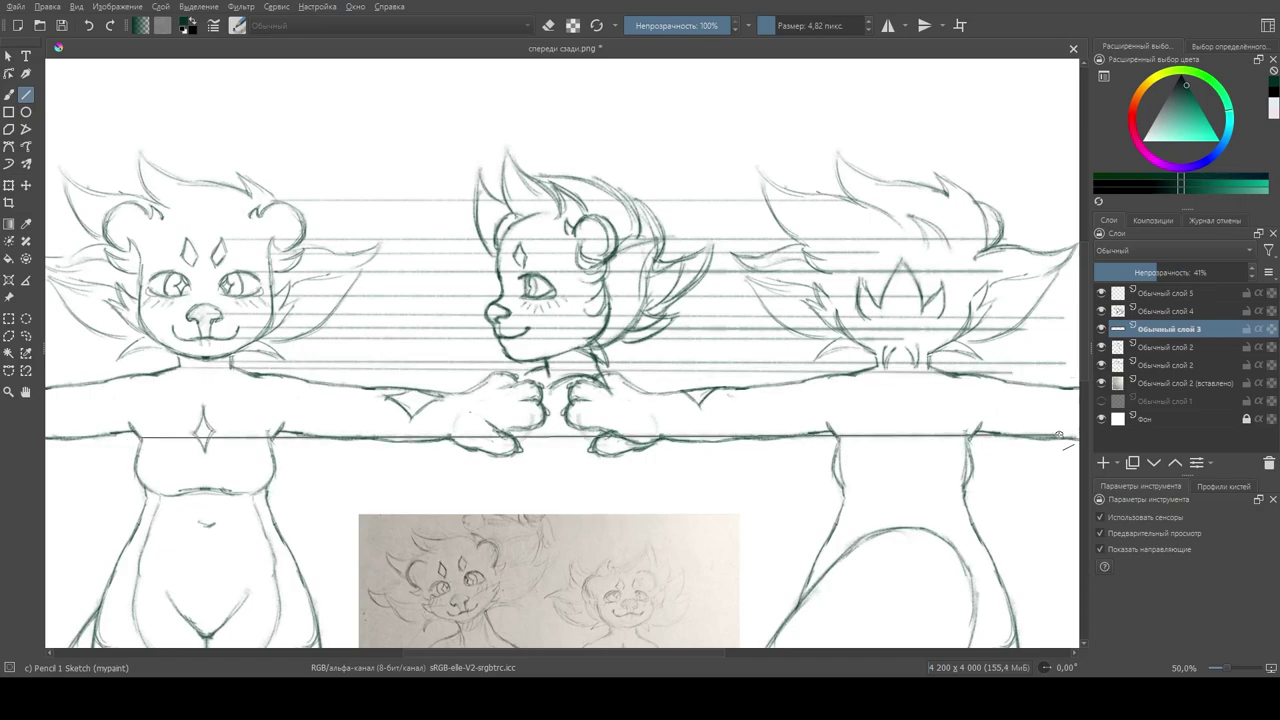
left_click_drag(138, 497, 1028, 496)
left_click_drag(116, 521, 1047, 525)
left_click_drag(212, 631, 1055, 631)
Step: Return to the profile layer and draw a round shoulder with a diamond mark below the neck
key("b")
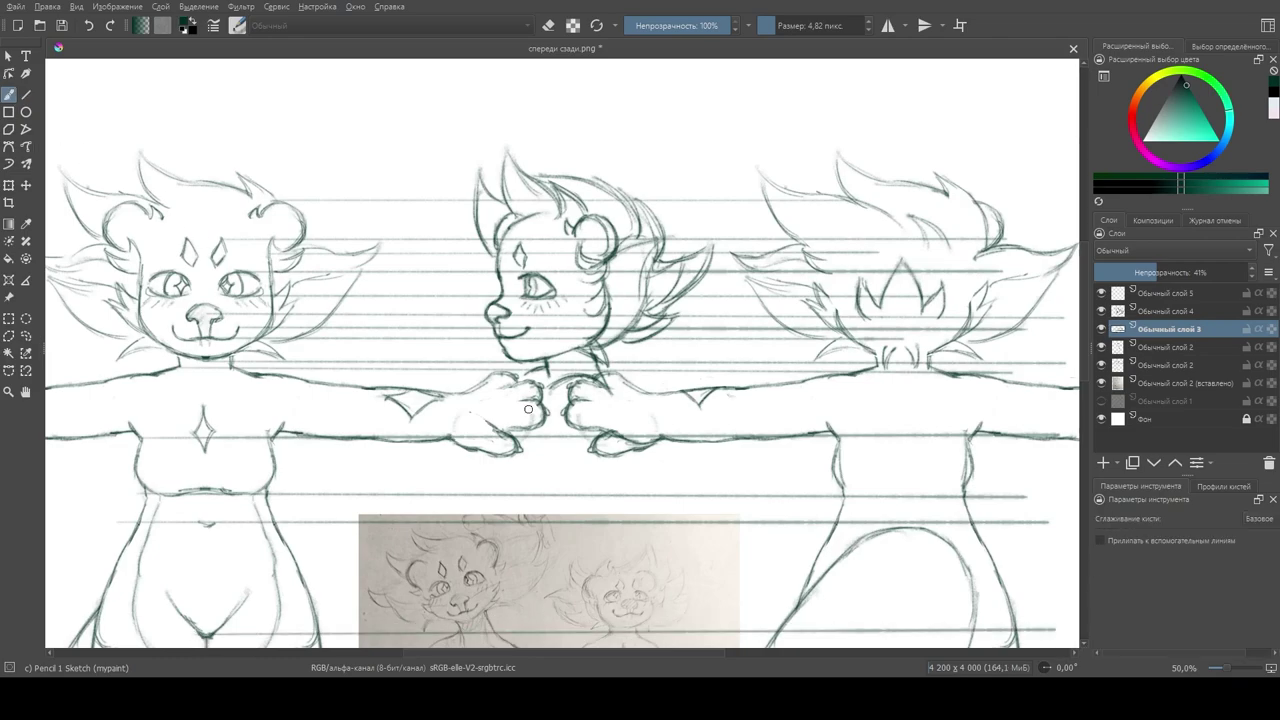
right_click(564, 375)
key("ctrl+t")
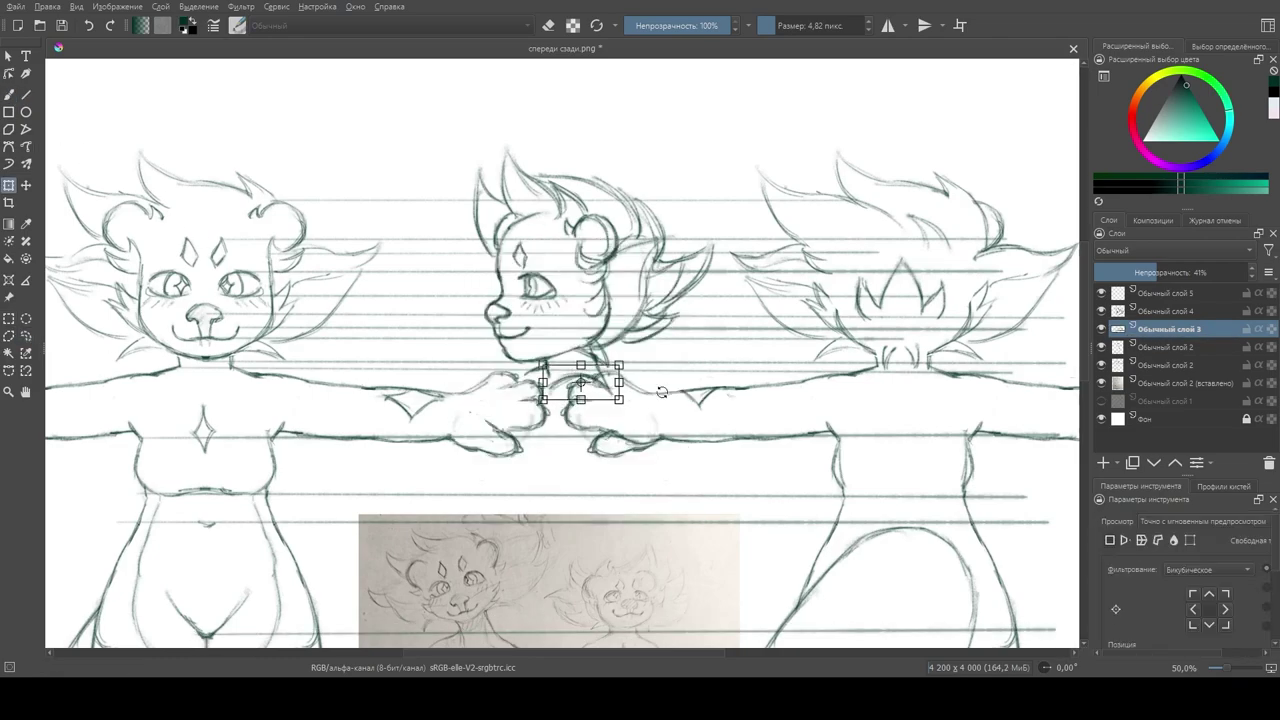
key("Page_Up")
key("b")
mouse_move(566, 376)
left_mouse_down()
mouse_move(545, 432)
mouse_move(615, 440)
left_mouse_up()
mouse_move(572, 404)
left_mouse_down()
mouse_move(600, 452)
mouse_move(573, 418)
mouse_move(578, 432)
mouse_move(606, 448)
left_mouse_up()
Step: Sketch the profile's chest curve down to the under-bust guide and the back line down to the navel guide
left_click_drag(492, 442, 500, 490)
left_click_drag(500, 440, 546, 492)
left_click_drag(610, 436, 605, 506)
left_click_drag(603, 450, 601, 494)
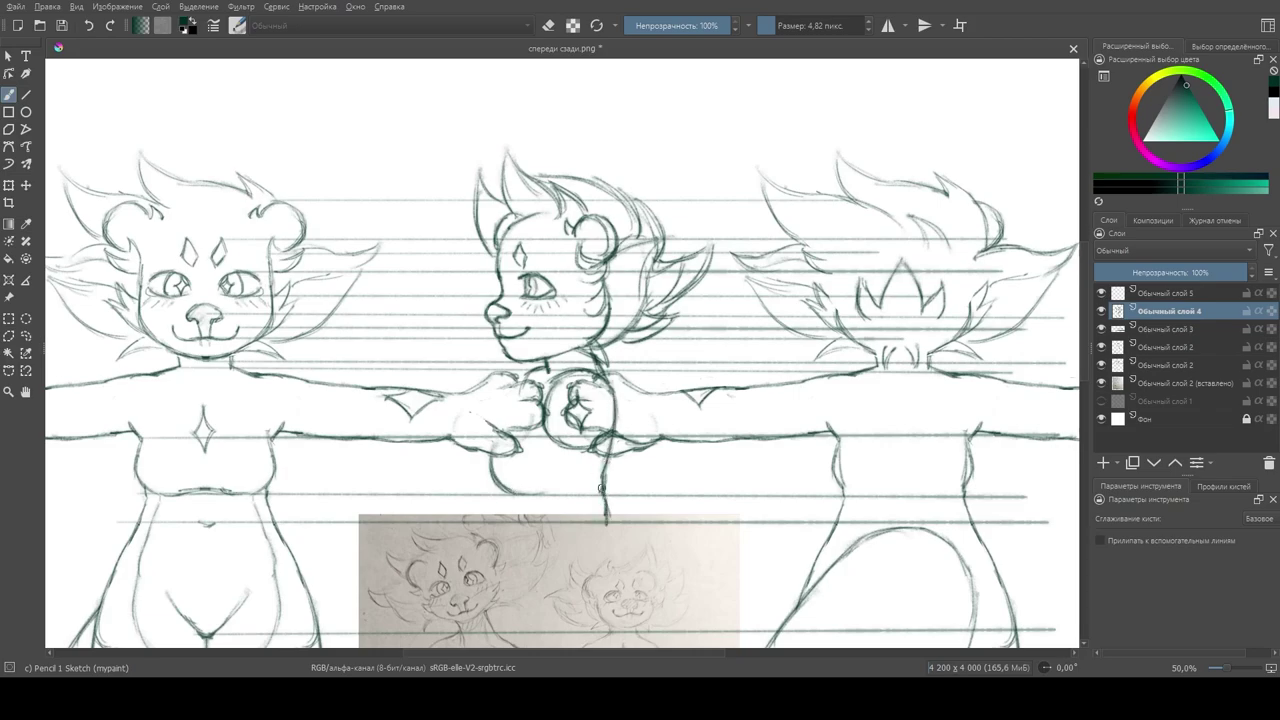
Step: Sketch the profile's belly, lower back and curved upper-thigh line down to the crotch guide
mouse_move(505, 523)
left_mouse_down()
mouse_move(492, 605)
mouse_move(548, 598)
mouse_move(574, 565)
left_mouse_up()
left_click_drag(606, 524, 632, 632)
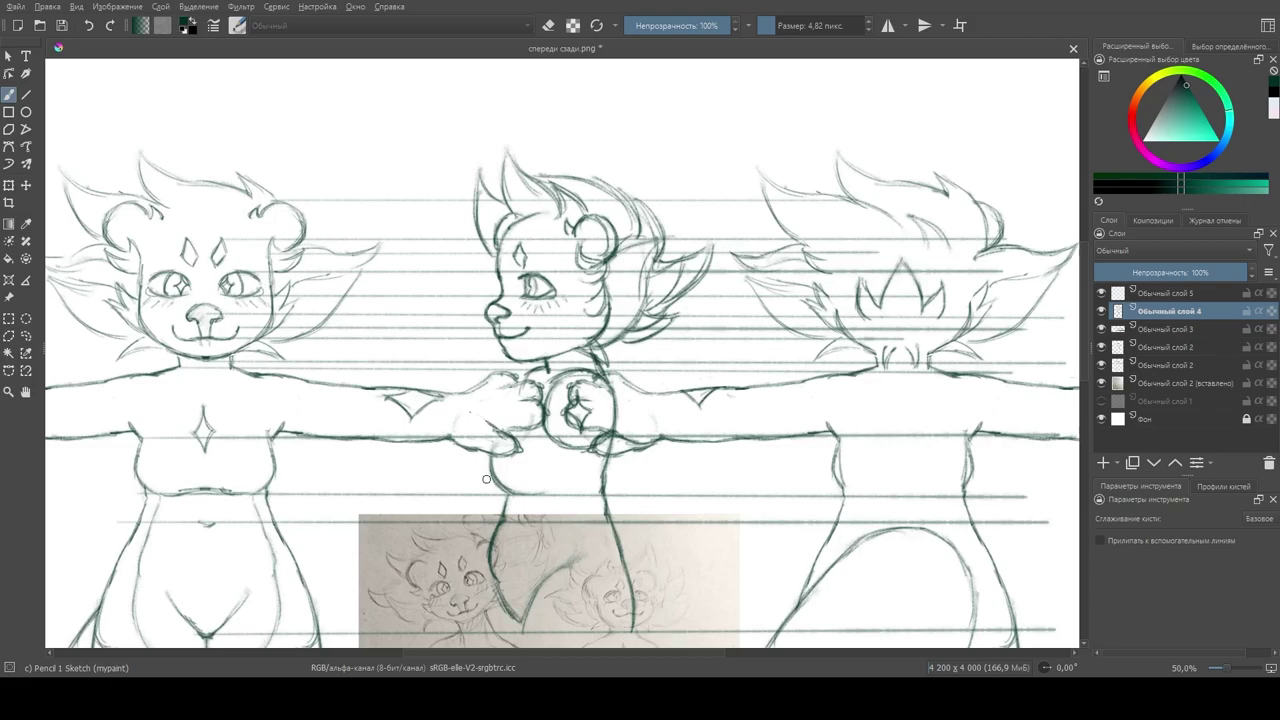
left_click_drag(548, 563, 520, 630)
left_click_drag(496, 564, 488, 628)
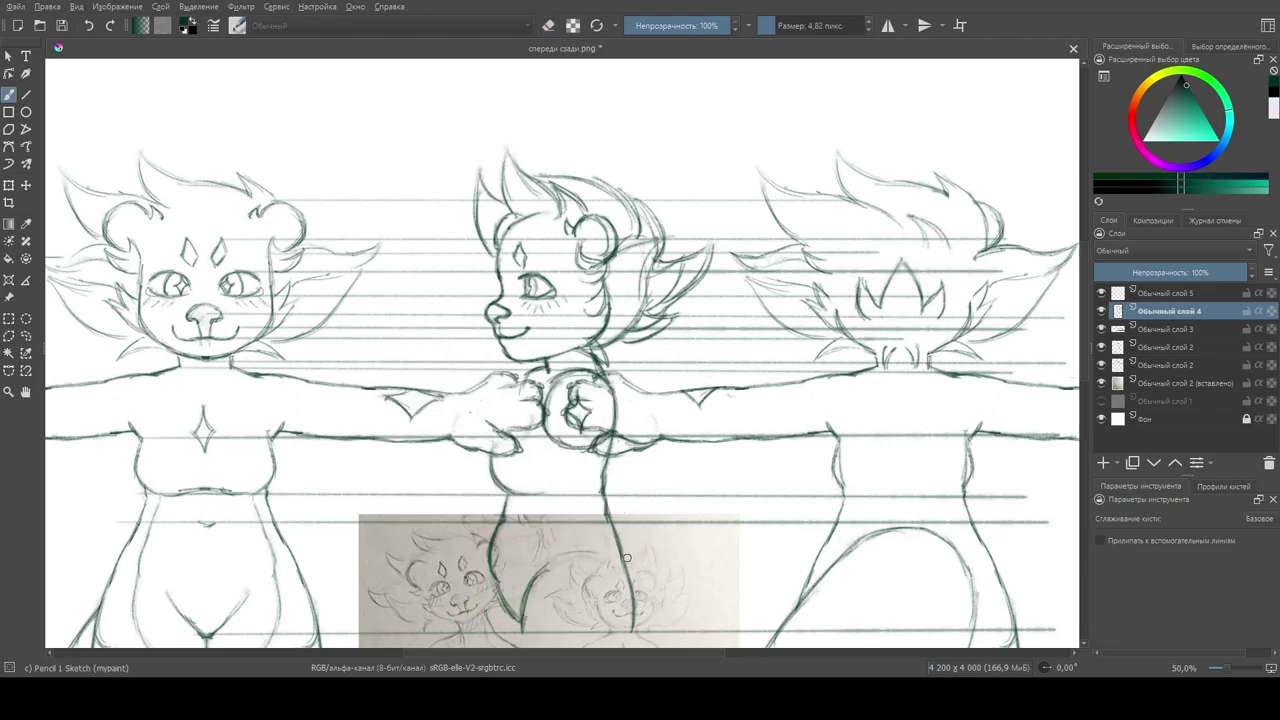
Step: Sketch the profile's outward rump line from the lower back and extend the front thigh contour down toward the knee
scroll(680, 566, "down", 2)
left_click_drag(523, 371, 490, 333)
left_click_drag(602, 325, 597, 362)
right_click(588, 318)
right_click(592, 359)
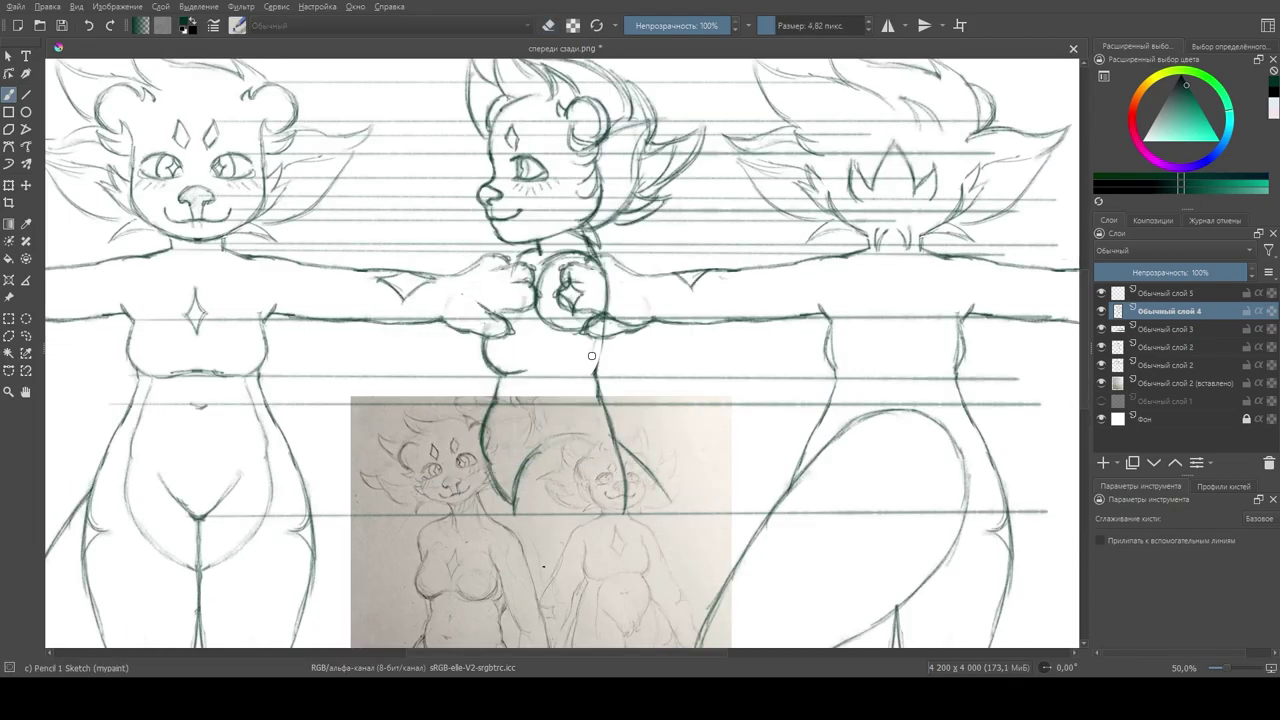
right_click(510, 512)
right_click(514, 420)
left_click_drag(506, 508, 486, 462)
scroll(606, 394, "down", 1)
left_click_drag(541, 374, 534, 488)
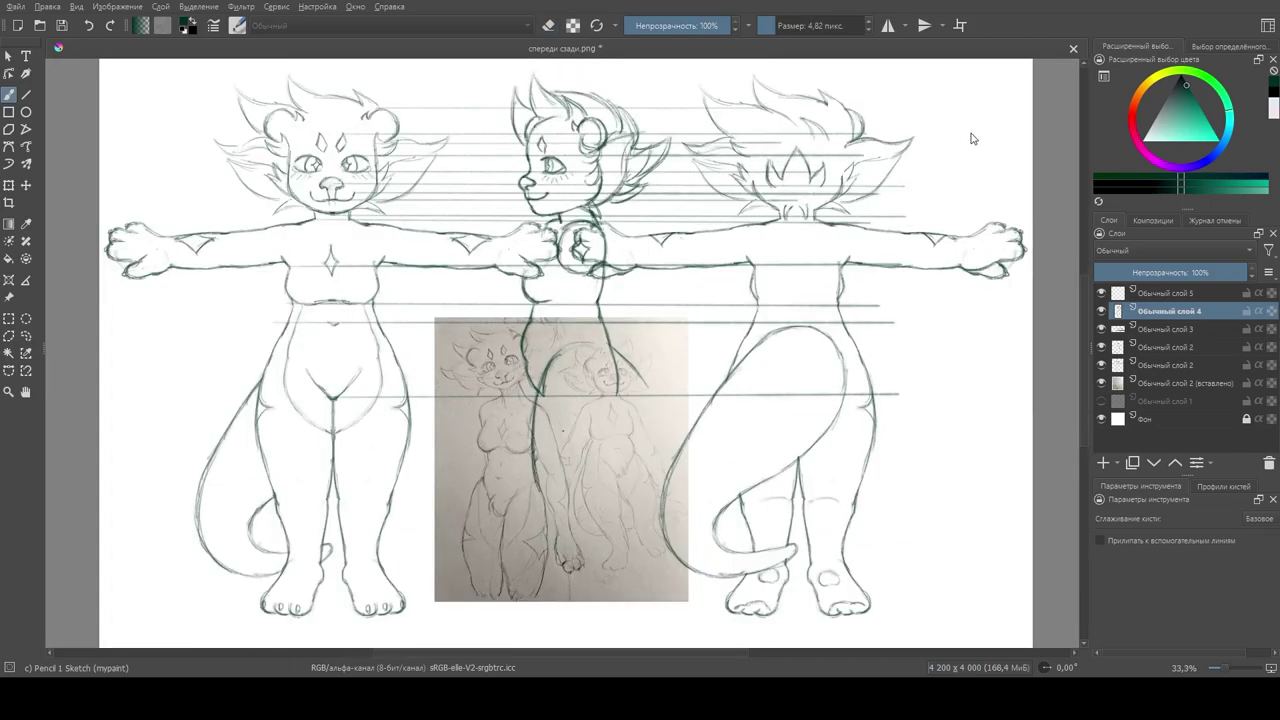
Step: Draw the back of the profile's thigh below the crotch guide and erase the excess line at the rear hip
key("e")
key("e")
left_click_drag(839, 415, 872, 402)
key("ctrl+z")
key("e")
left_click_drag(612, 356, 623, 409)
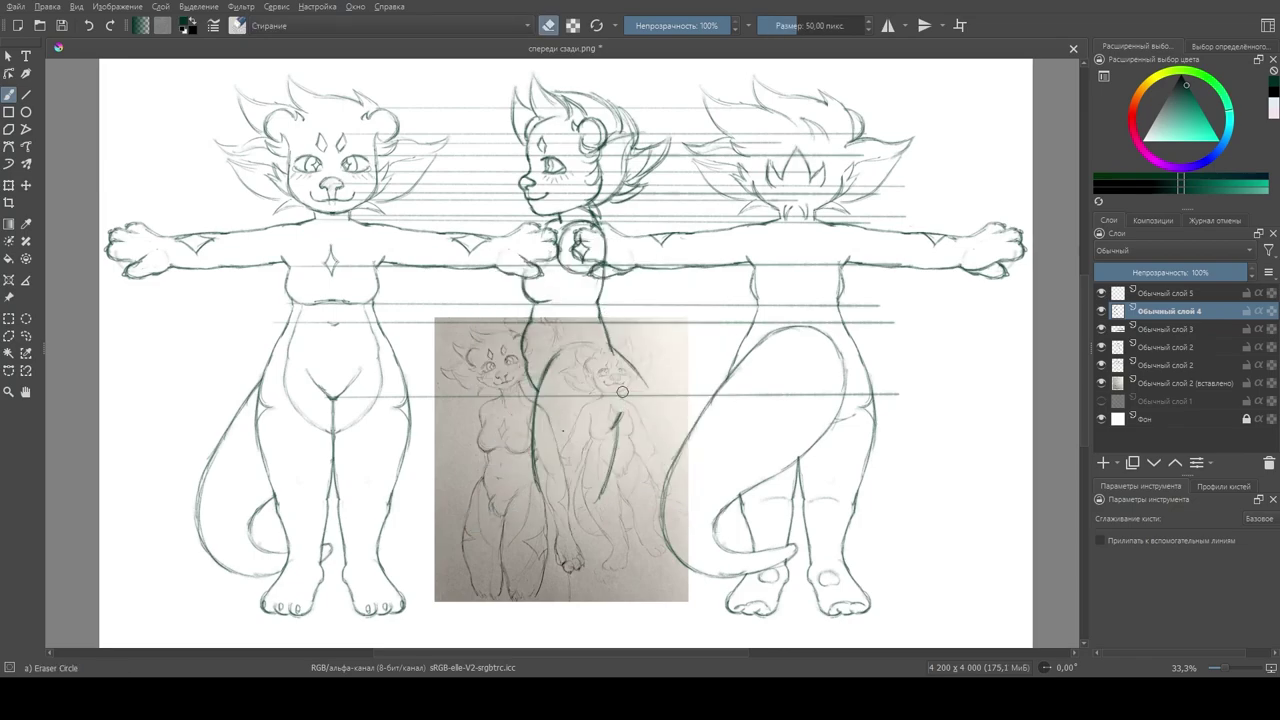
key("e")
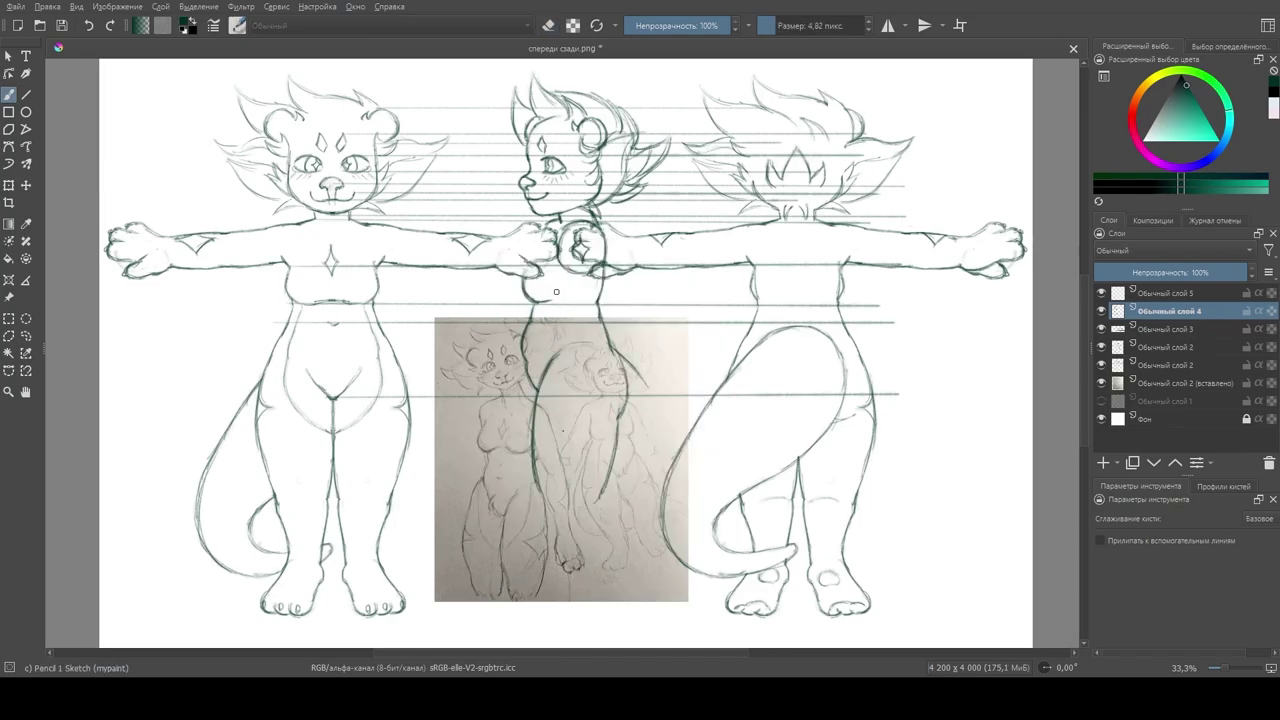
Step: Sketch the profile's lower leg with calf and shin, ending in a paw-like foot with toes
left_click_drag(598, 476, 611, 526)
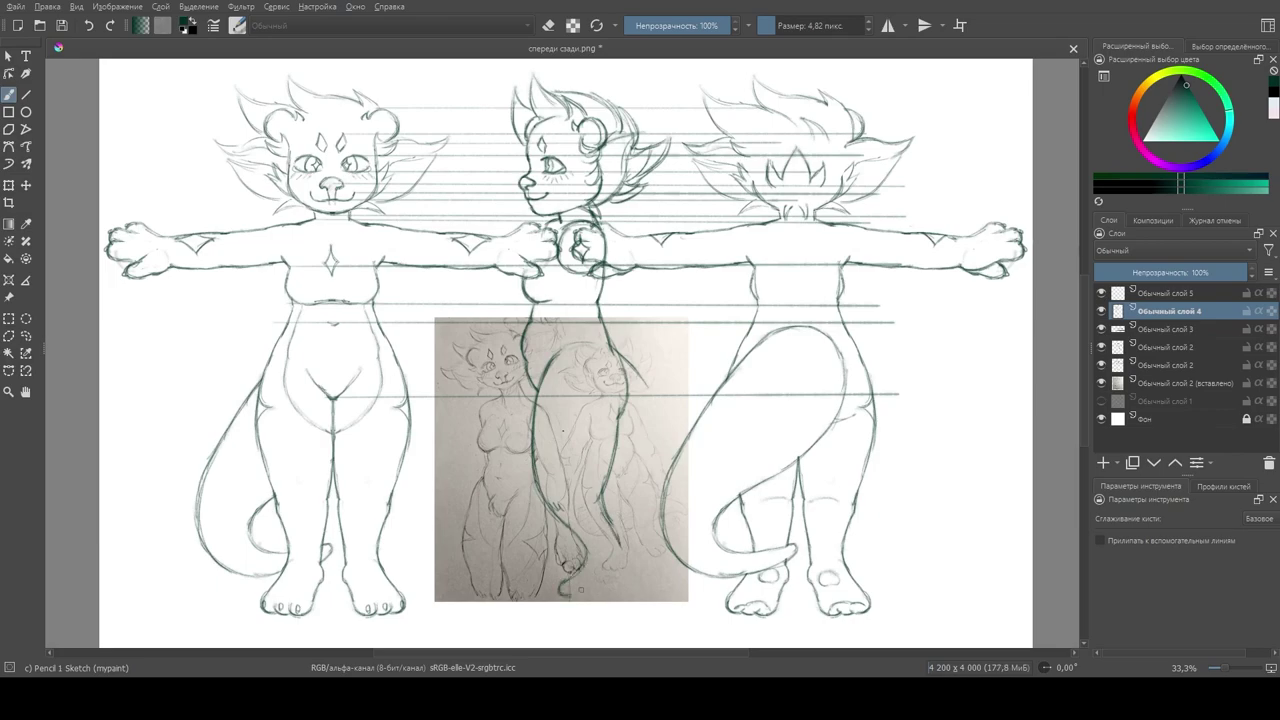
right_click(549, 469)
mouse_move(612, 546)
left_mouse_down()
mouse_move(614, 600)
mouse_move(592, 586)
left_mouse_up()
right_click(549, 469)
right_click(556, 470)
right_click(556, 470)
key("ctrl+t")
key("b")
key("e")
left_click_drag(612, 540, 605, 497)
key("e")
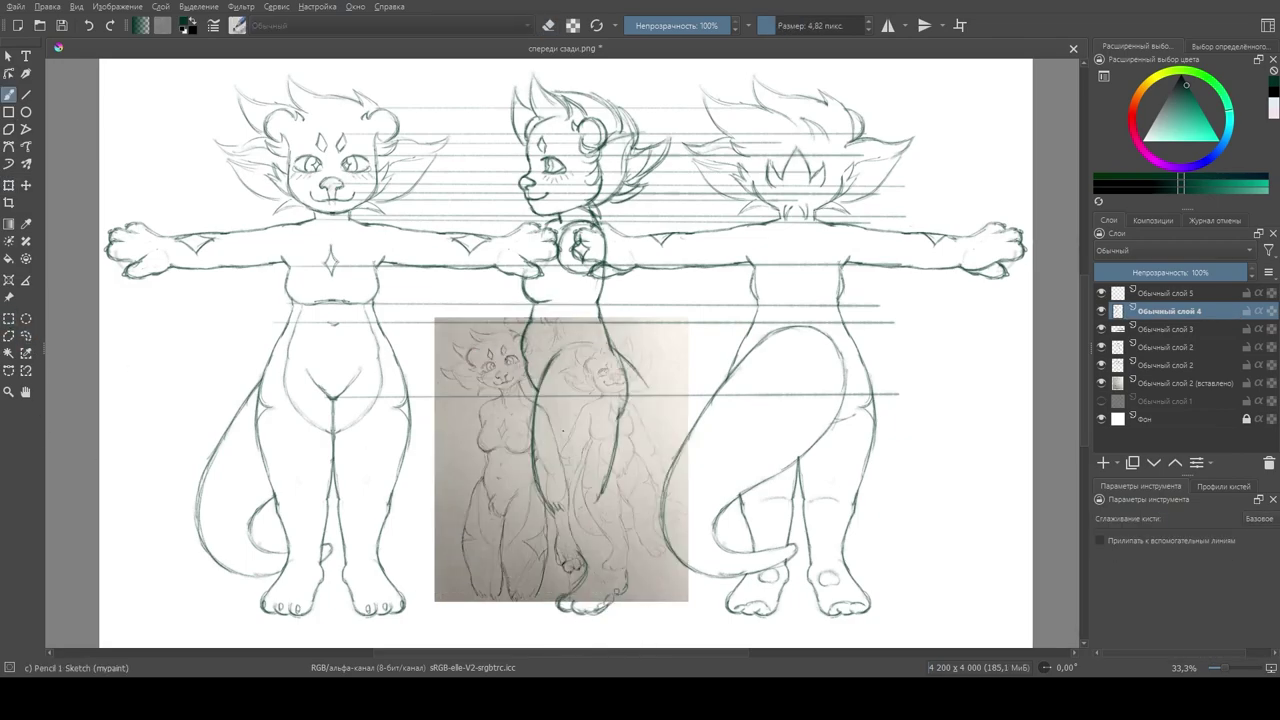
Step: Redraw the profile's rear contour as one curve from the lower back over the rump to the heel
right_click(538, 463)
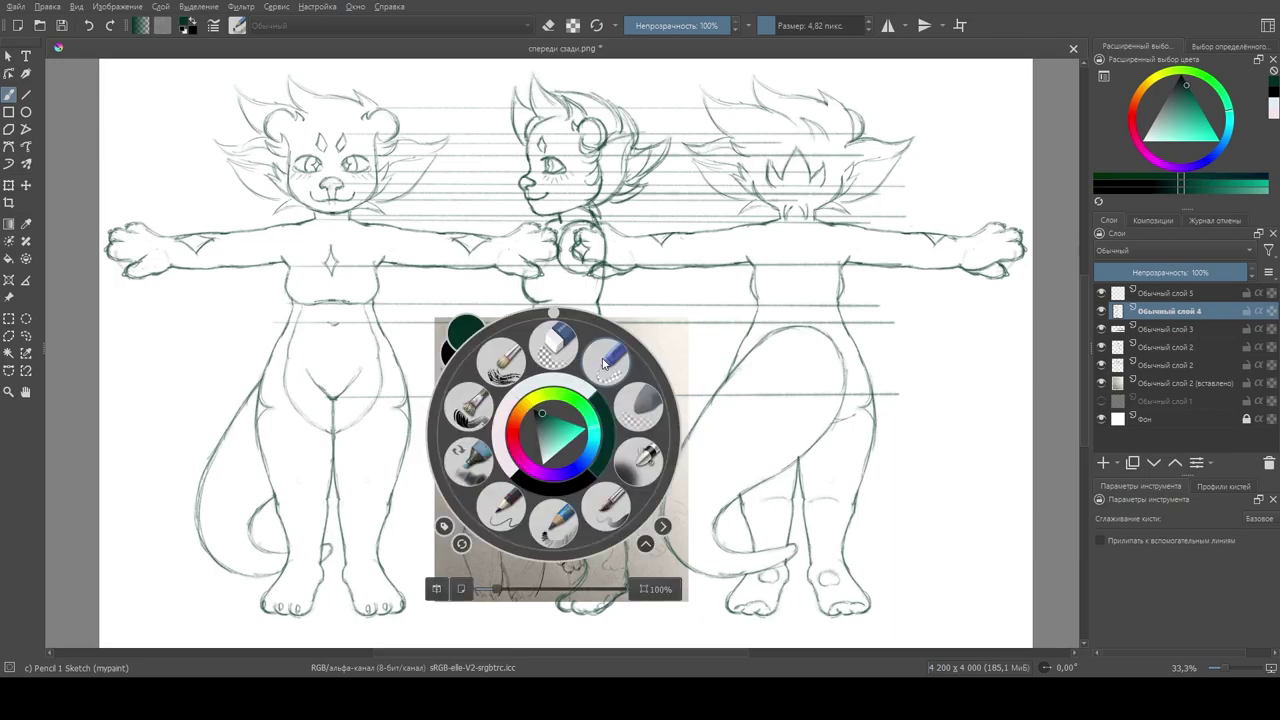
left_click(598, 473)
key("e")
mouse_move(627, 380)
left_mouse_down()
mouse_move(613, 527)
mouse_move(627, 588)
left_mouse_up()
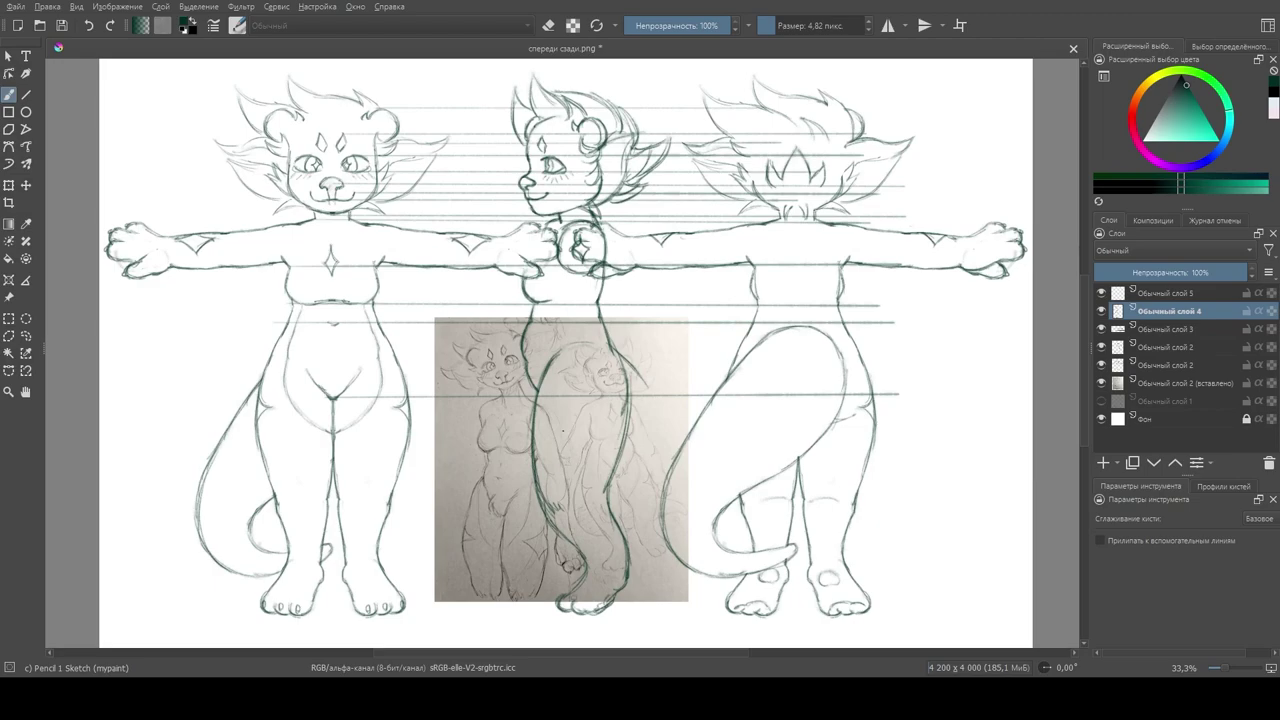
Step: Select the profile's hips and leg and shift them slightly forward, toward the side the character faces
key("ctrl+r")
mouse_move(613, 335)
left_mouse_down()
mouse_move(651, 606)
mouse_move(545, 380)
mouse_move(537, 328)
left_mouse_up()
key("ctrl+t")
left_click_drag(651, 286, 491, 297)
Step: Erase the mismatched rear hip line and redraw it to join the lower back to the shifted leg
key("b")
key("e")
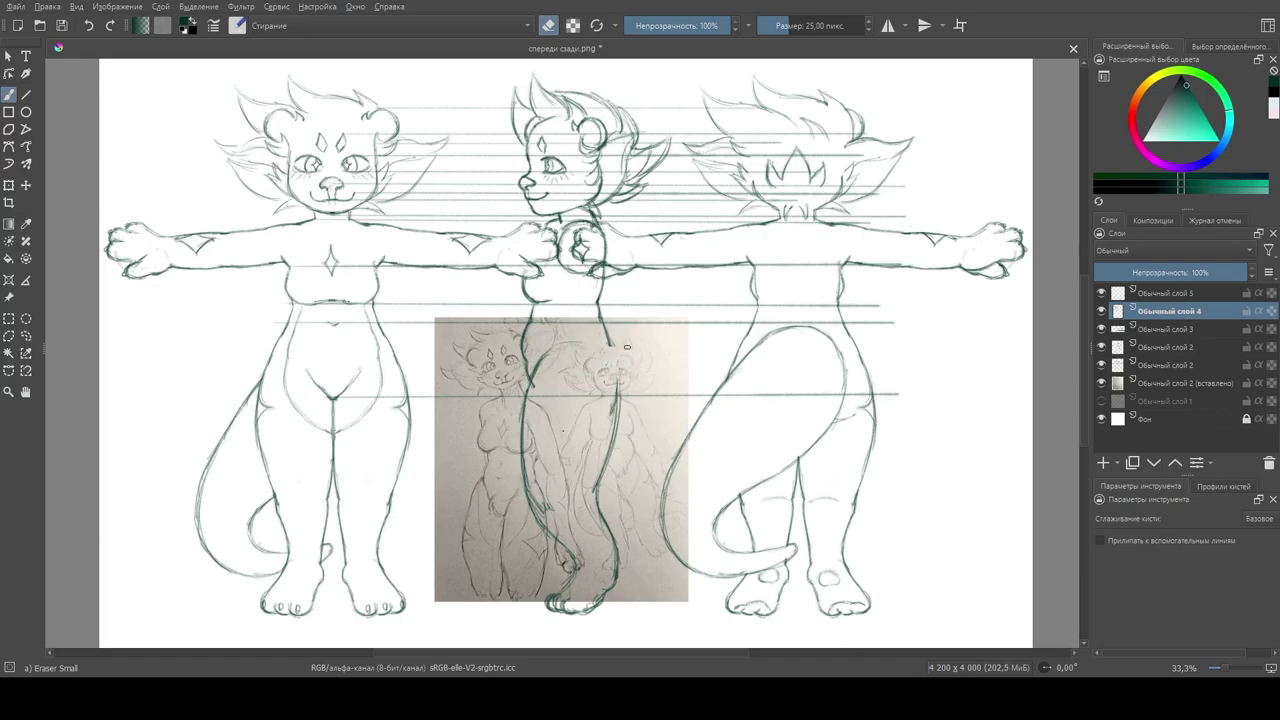
key("e")
left_click_drag(608, 338, 612, 396)
key("e")
Step: Draw a four-pointed diamond mark on the profile's thigh and the curved edge of the belly marking under the chest
key("ctrl+t")
key("Escape")
left_click(26, 335)
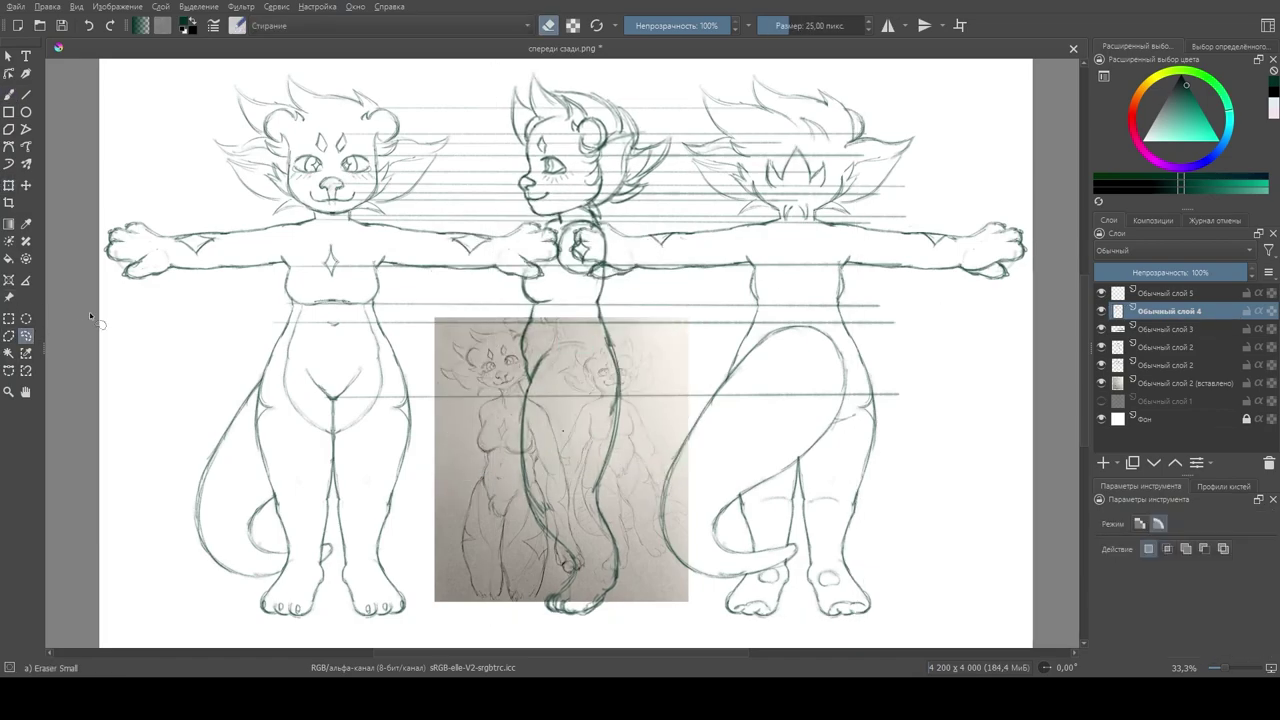
key("b")
key("e")
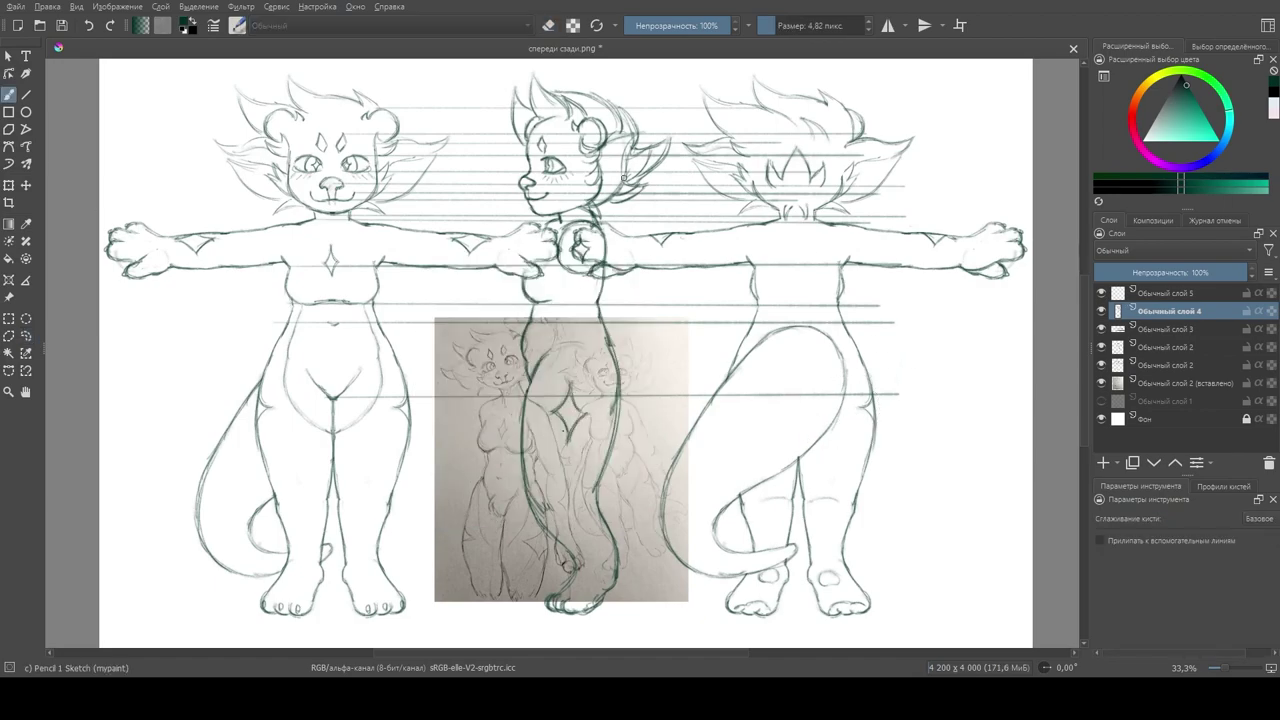
left_click_drag(558, 302, 541, 358)
Step: Sketch the profile's long tail curving from the lower back down to an upturned tip behind the foot
left_click(568, 346, "ctrl")
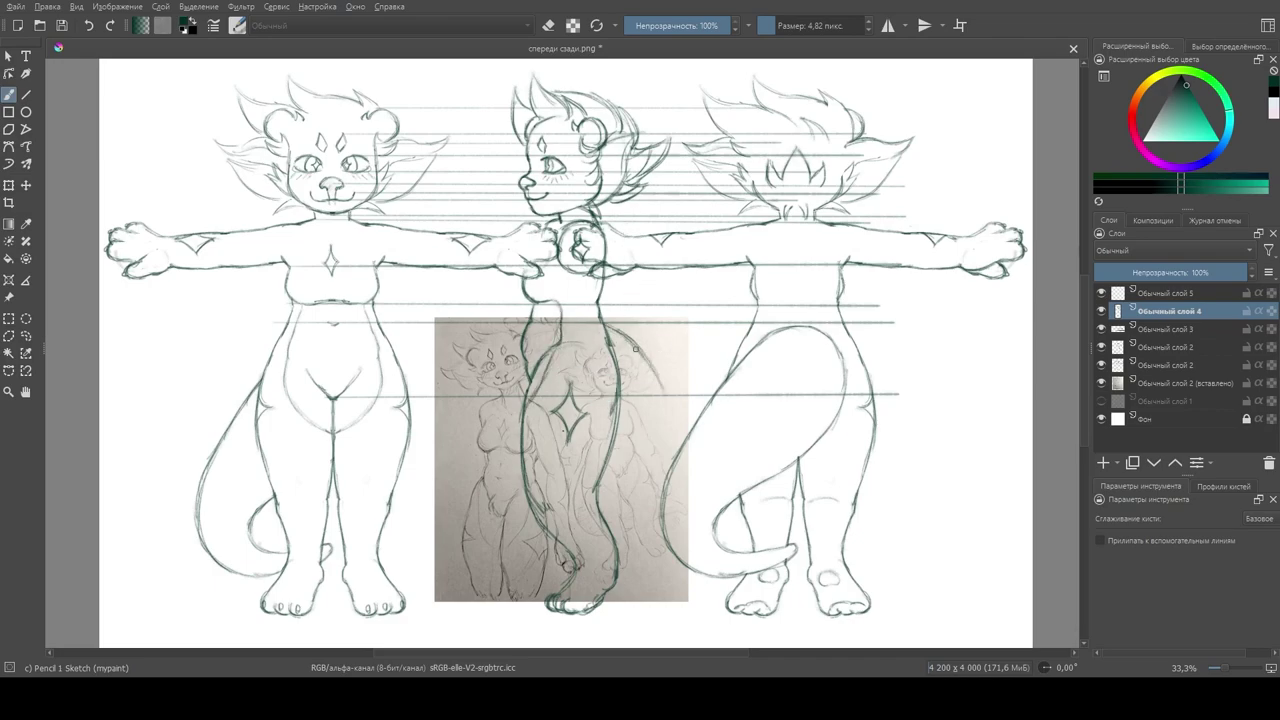
left_click_drag(665, 430, 662, 570)
key("ctrl+z")
left_click(672, 426, "ctrl")
mouse_move(672, 428)
left_mouse_down()
mouse_move(680, 520)
mouse_move(659, 477)
mouse_move(655, 560)
left_mouse_up()
key("ctrl+z")
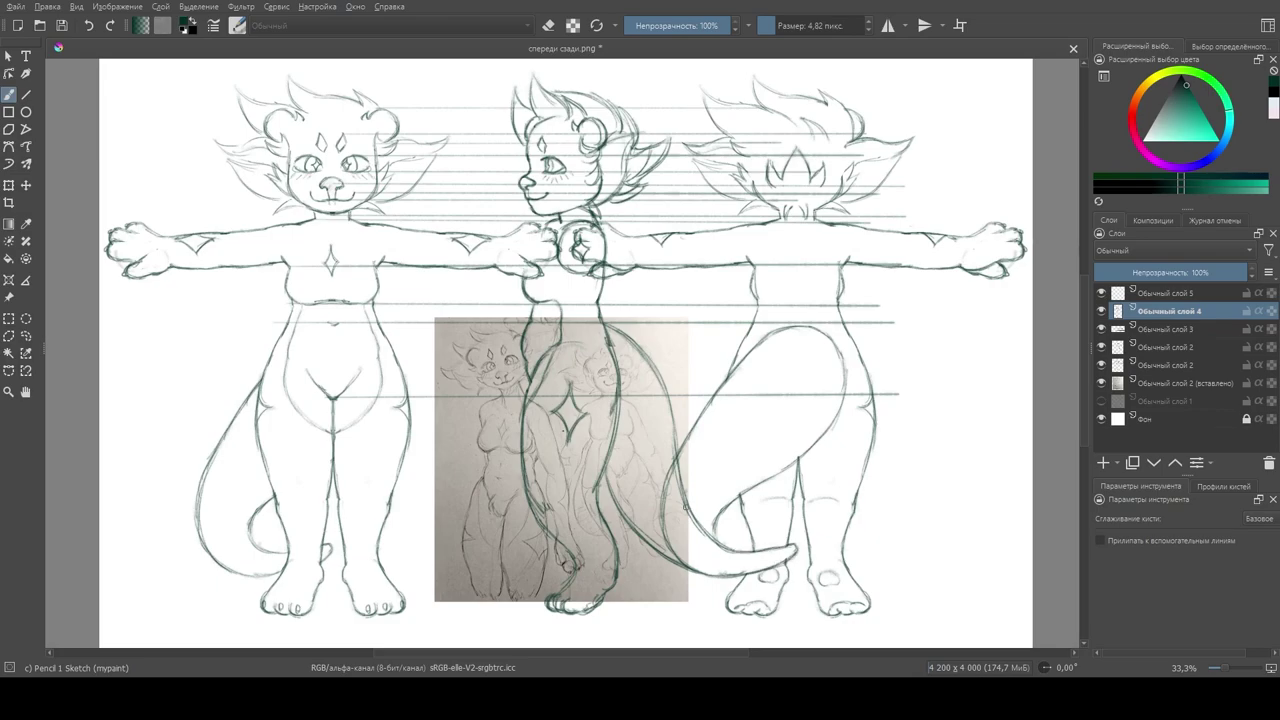
right_click(643, 393)
key("ctrl+z")
right_click(629, 468)
left_click_drag(604, 482, 663, 552)
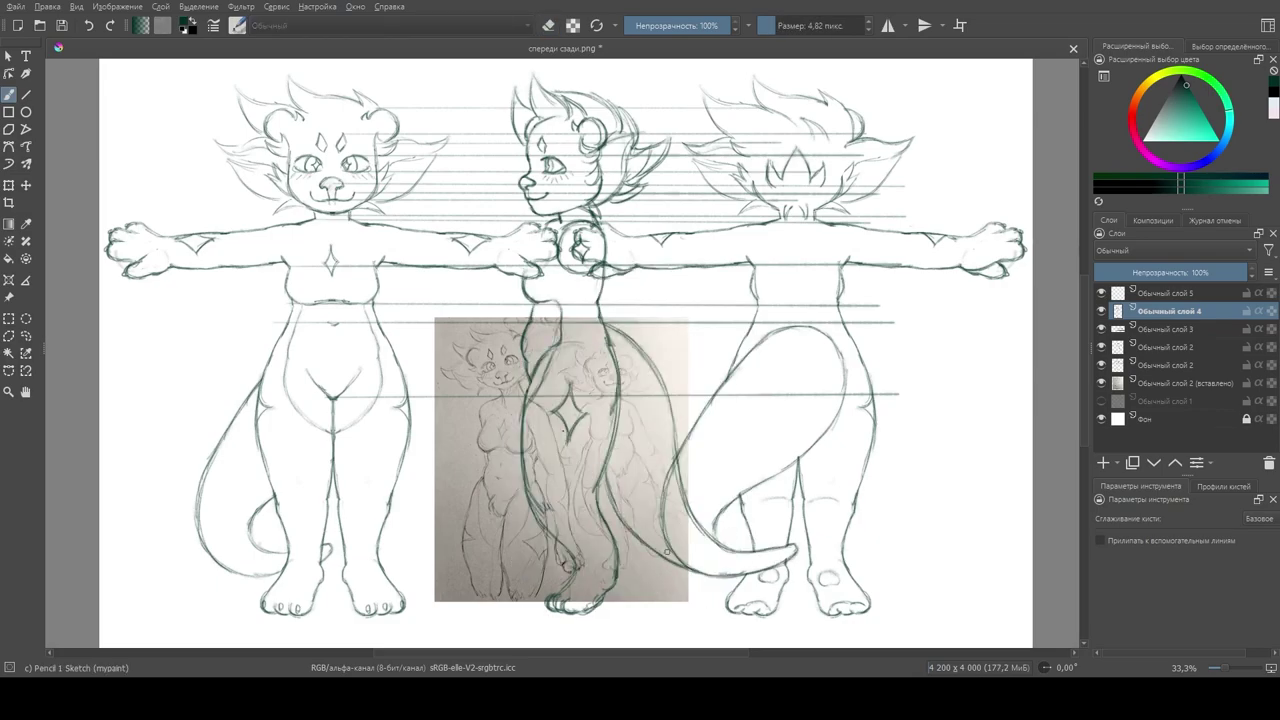
Step: Hide both Обычный слой 2 layers to isolate the profile sketch with its guides
left_click(1101, 347)
left_click(1101, 365)
right_click(525, 225)
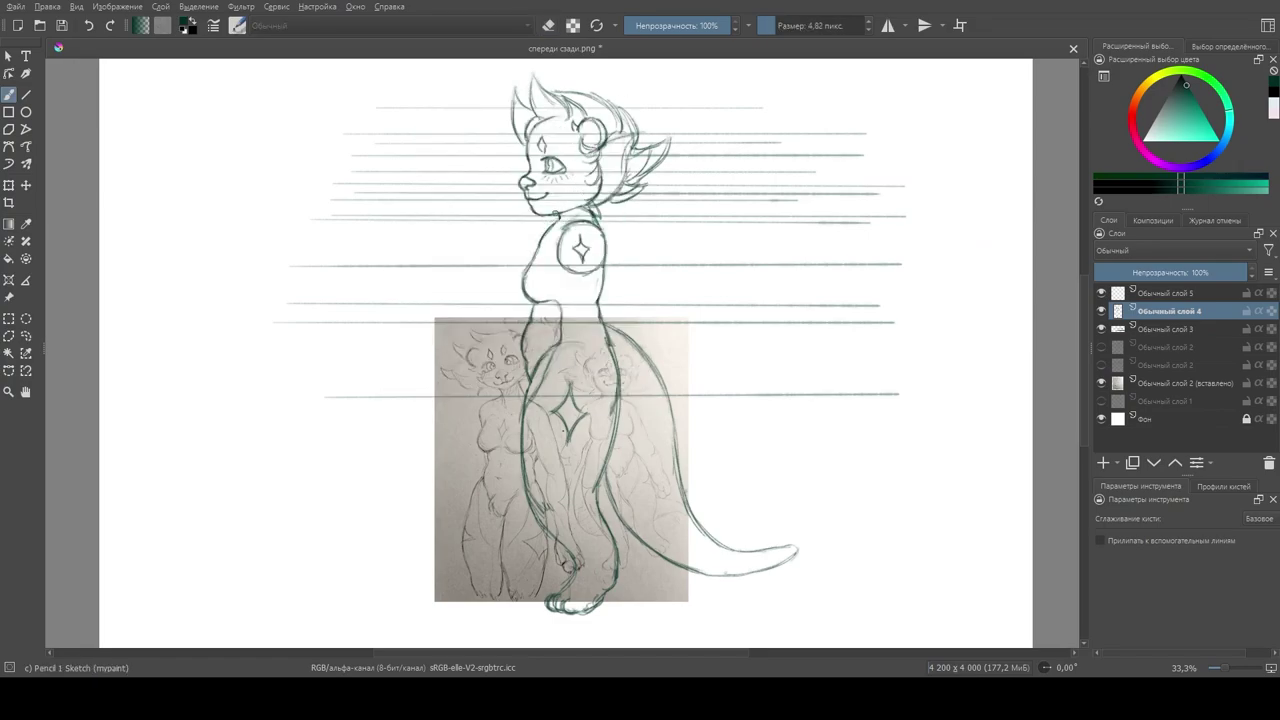
right_click(529, 201)
right_click(543, 201)
Step: Select the profile's eye and forehead mark, adjust their placement on the face and tidy the sketch with the eraser
key("ctrl+r")
left_click_drag(576, 163, 572, 160)
scroll(555, 140, "up", 4)
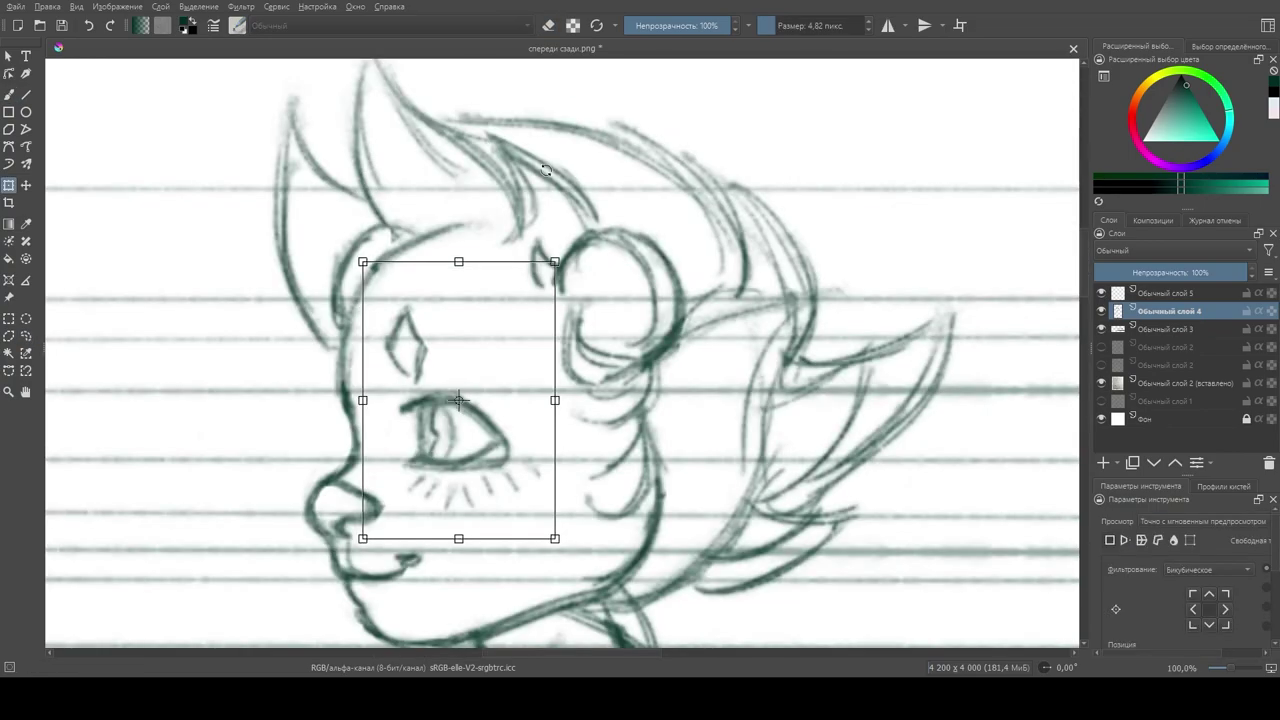
scroll(540, 117, "down", 2)
scroll(462, 164, "up", 2)
key("ctrl+t")
key("Escape")
scroll(462, 166, "down", 2)
scroll(511, 184, "up", 2)
key("b")
right_click(592, 311)
left_click(592, 405)
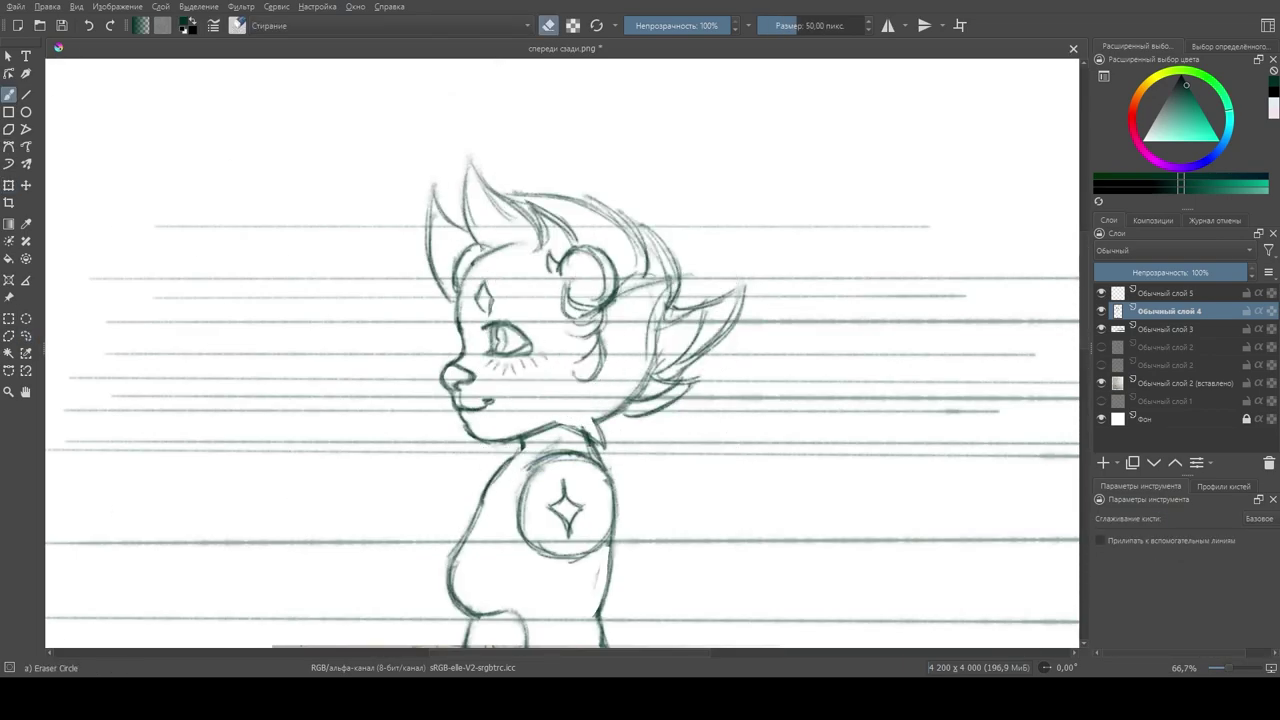
key("slash")
Step: Show both Обычный слой 2 layers again and clean up the profile's chest contour with the eraser
scroll(556, 348, "down", 3)
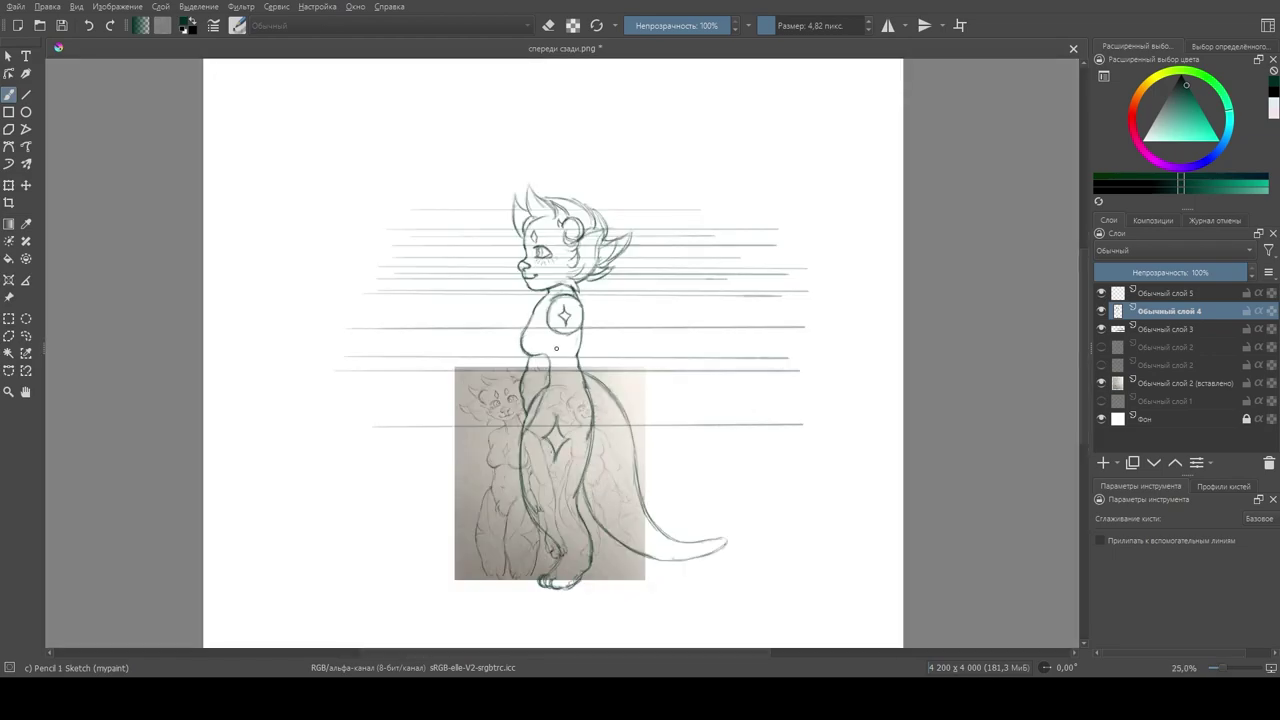
left_click(1101, 347)
left_click(1101, 365)
scroll(565, 340, "up", 4)
left_click_drag(450, 266, 411, 252)
key("e")
mouse_move(411, 300)
left_mouse_down()
mouse_move(447, 378)
mouse_move(406, 372)
left_mouse_up()
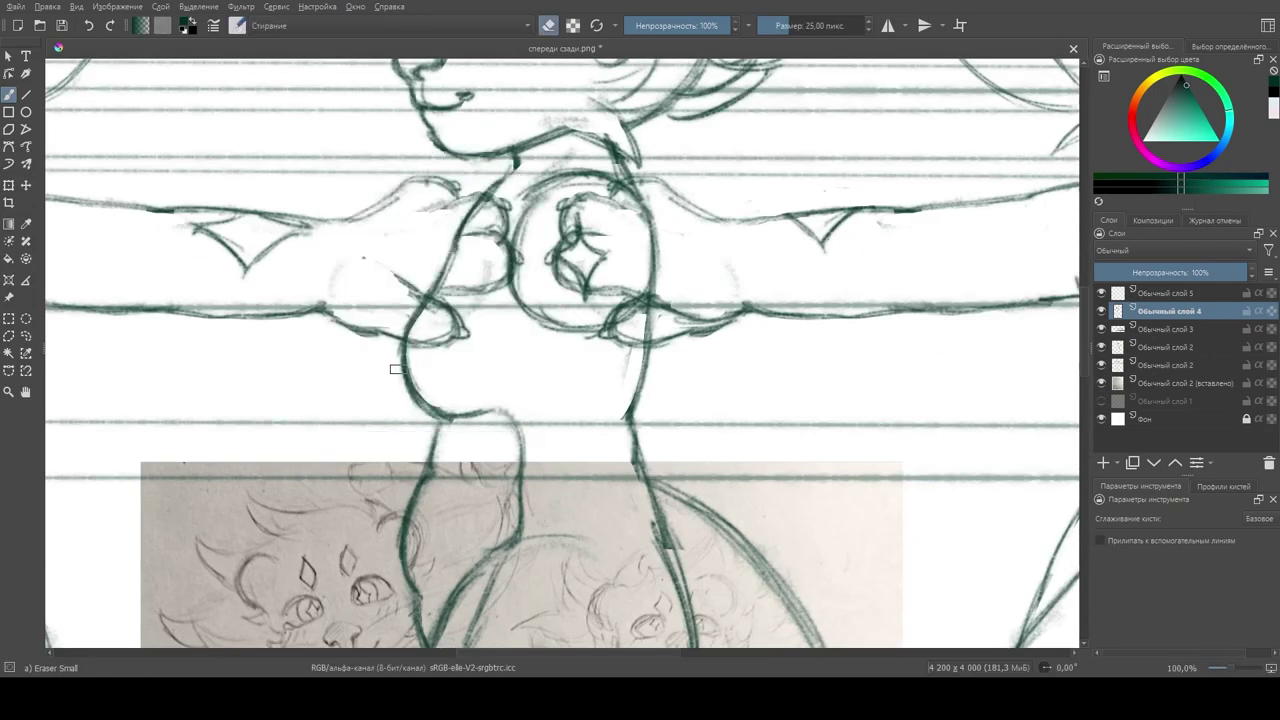
Step: Erase and redraw the profile's forehead and nose-bridge contour down to the muzzle
scroll(423, 411, "down", 3)
scroll(528, 250, "up", 3)
right_click(528, 294)
left_click(443, 206)
key("e")
left_click_drag(723, 262, 716, 305)
key("e")
mouse_move(728, 236)
left_mouse_down()
mouse_move(727, 339)
mouse_move(708, 394)
mouse_move(724, 362)
left_mouse_up()
key("e")
key("e")
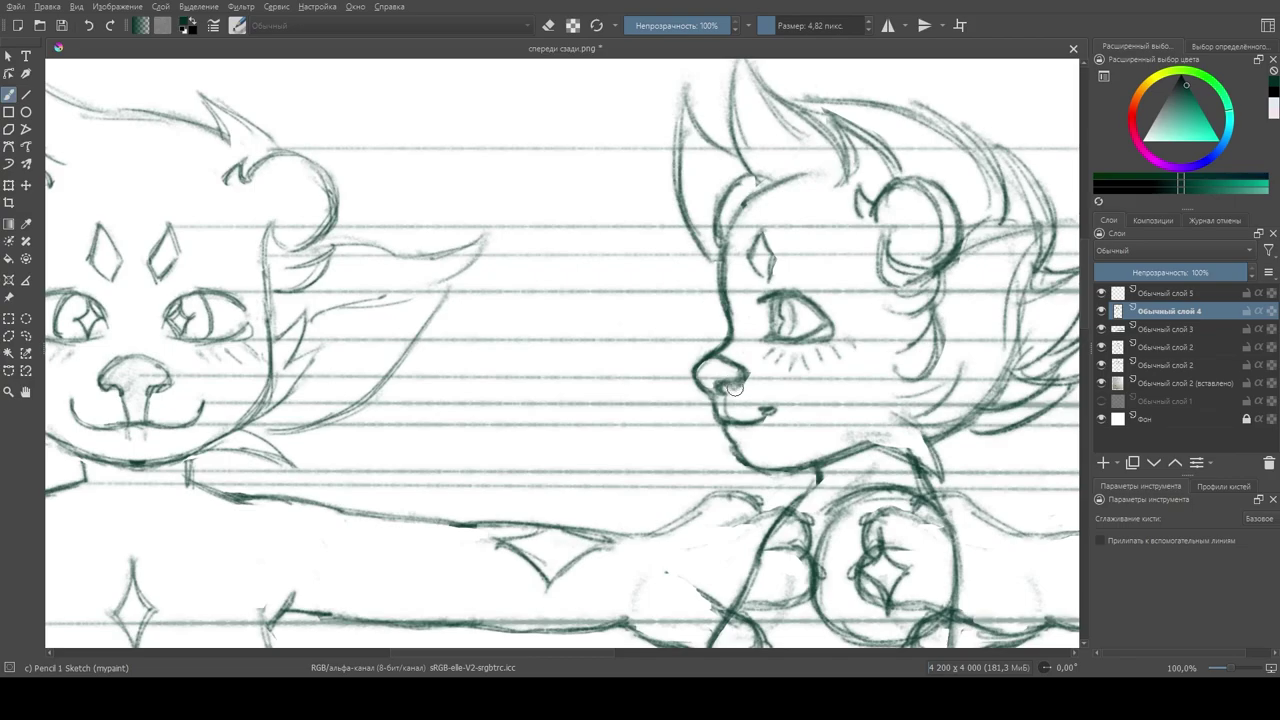
scroll(690, 281, "down", 3)
scroll(690, 281, "up", 4)
key("e")
right_click(488, 380)
key("e")
scroll(509, 249, "down", 3)
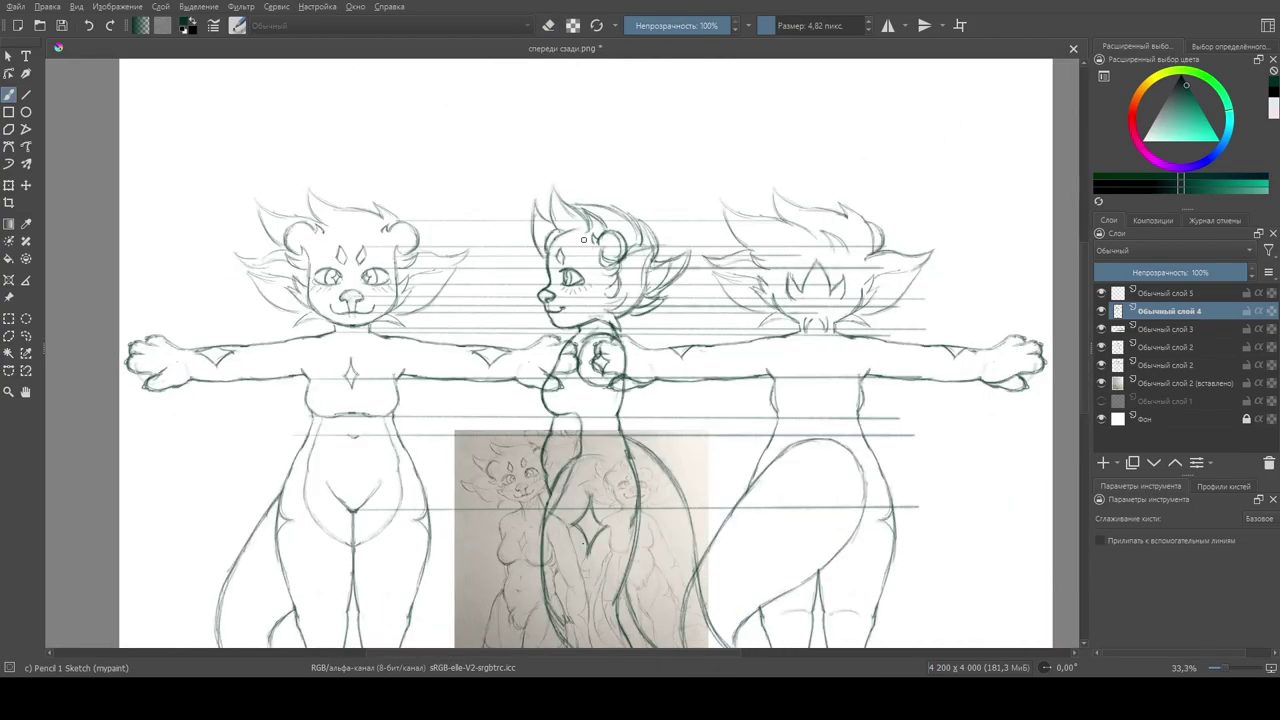
Step: Select a wide rectangle around all three views and resize the canvas to it, 5778 by 2676 px
scroll(194, 346, "down", 1)
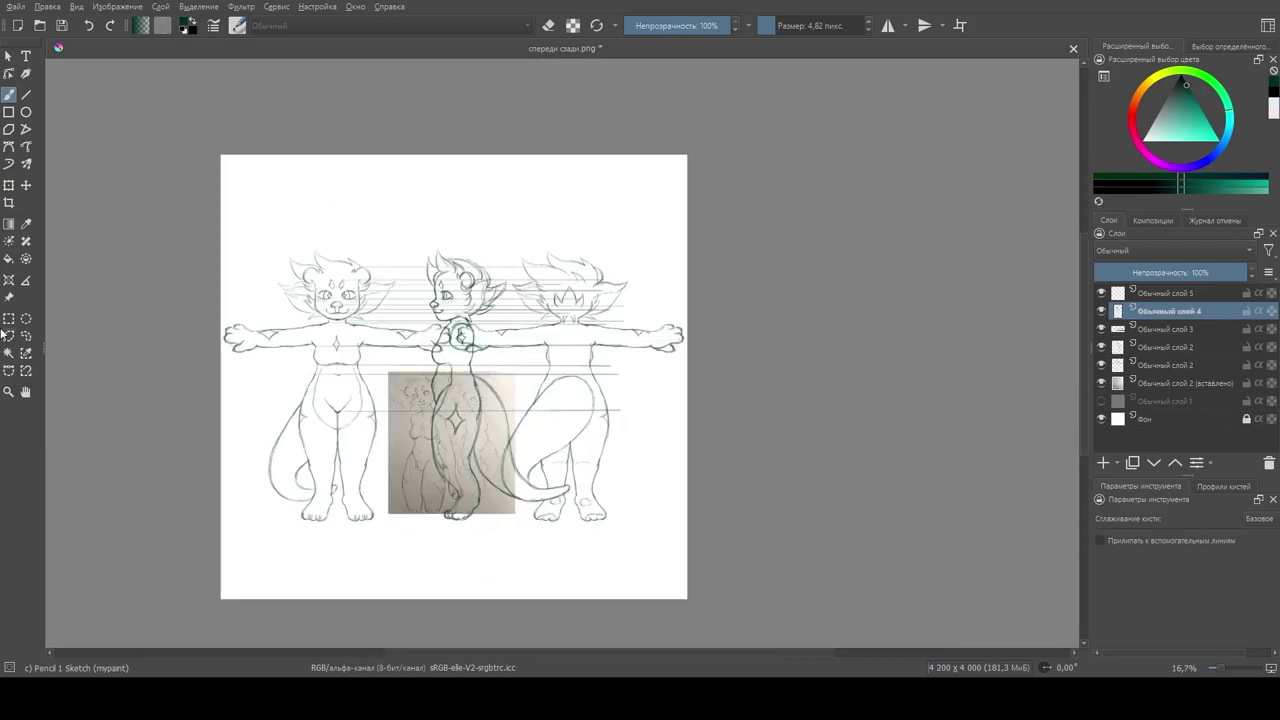
left_click(8, 318)
left_click_drag(126, 238, 777, 531)
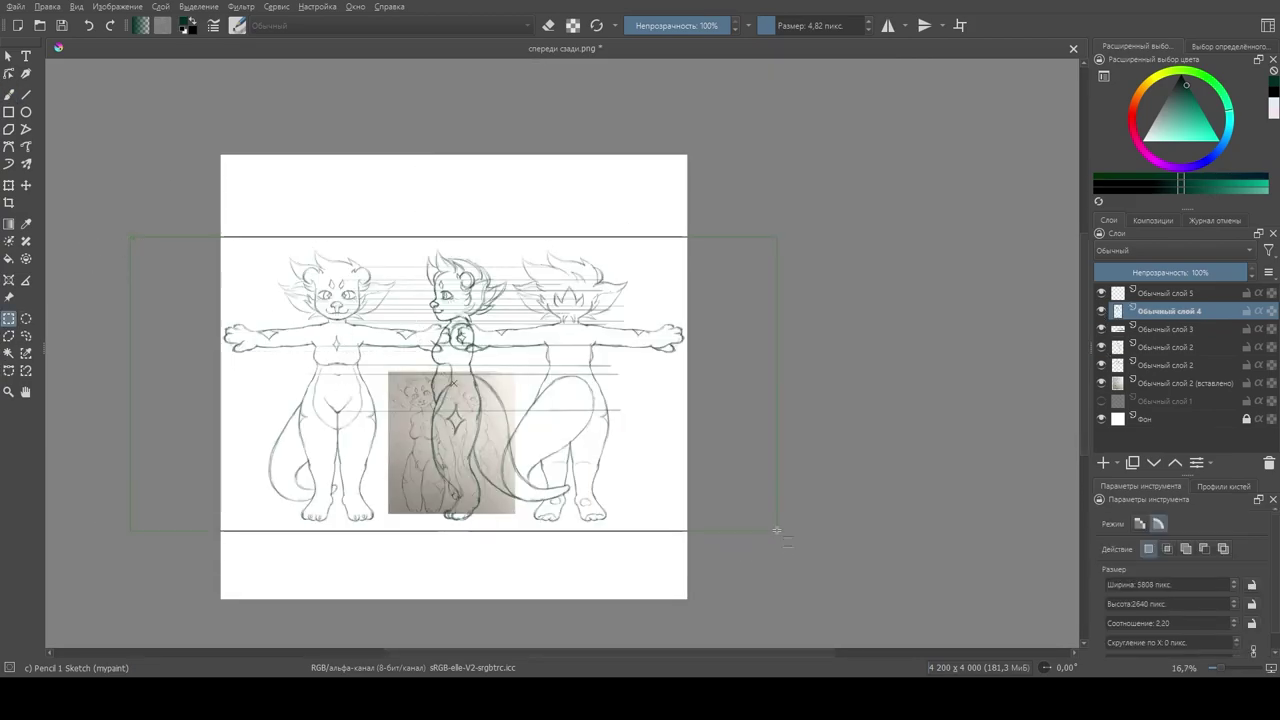
key("ctrl+shift+x")
Step: Move the profile view to the left of the front view and hide the guides on Обычный слой 3
scroll(434, 296, "up", 1)
key("t")
left_click_drag(434, 296, 59, 296)
left_click(1125, 349)
left_click(1104, 329)
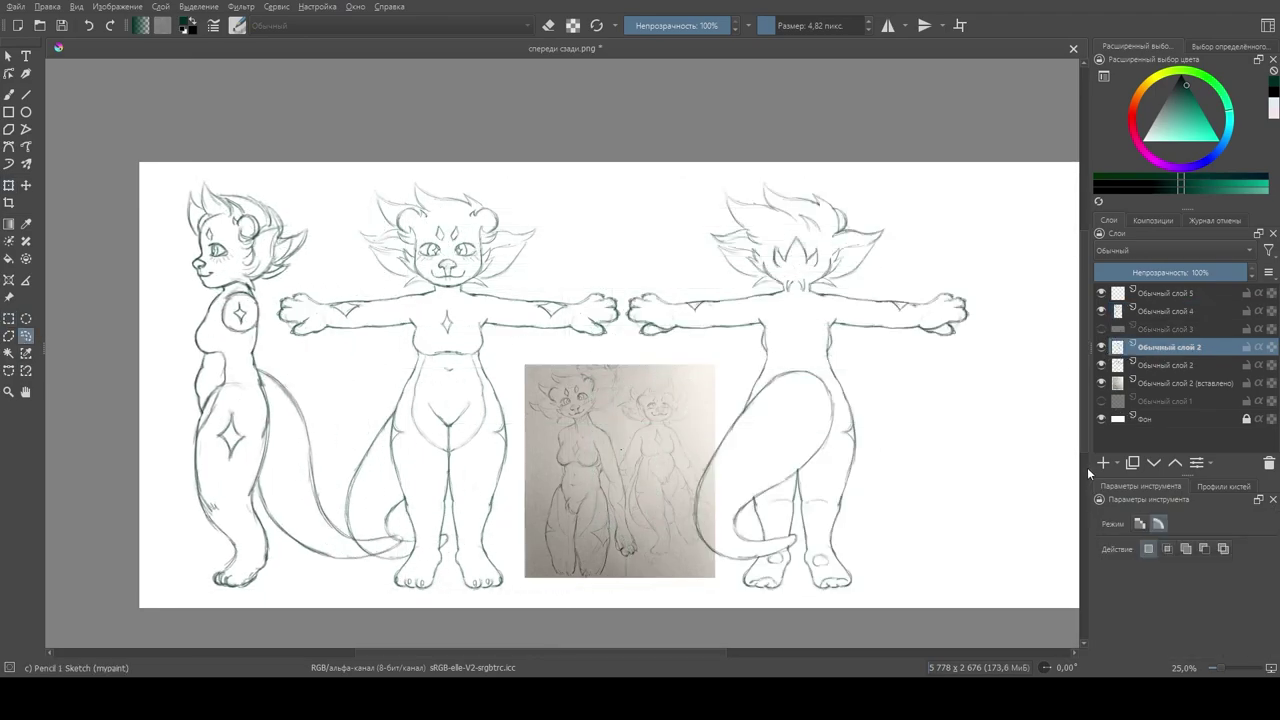
Step: Merge the front and back view layers and shift the combined views right, clear of the profile's tail
key("ctrl+e")
key("t")
key("ctrl+z")
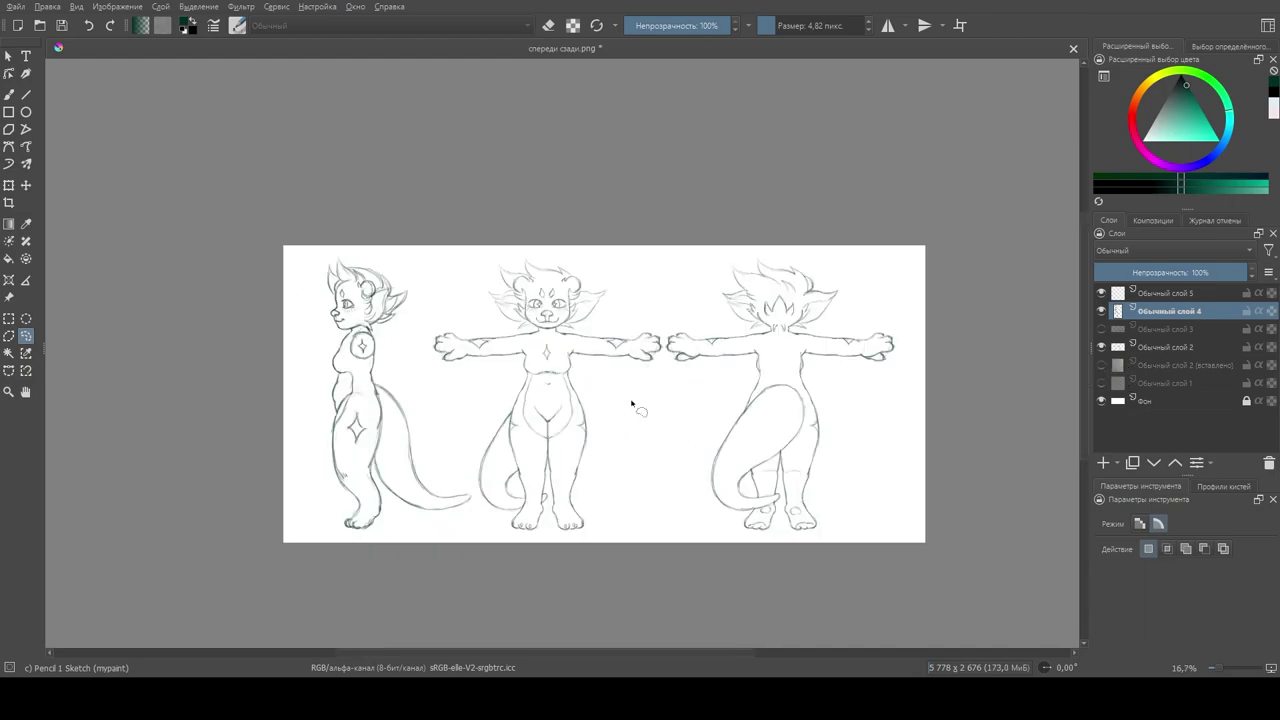
scroll(631, 404, "up", 1)
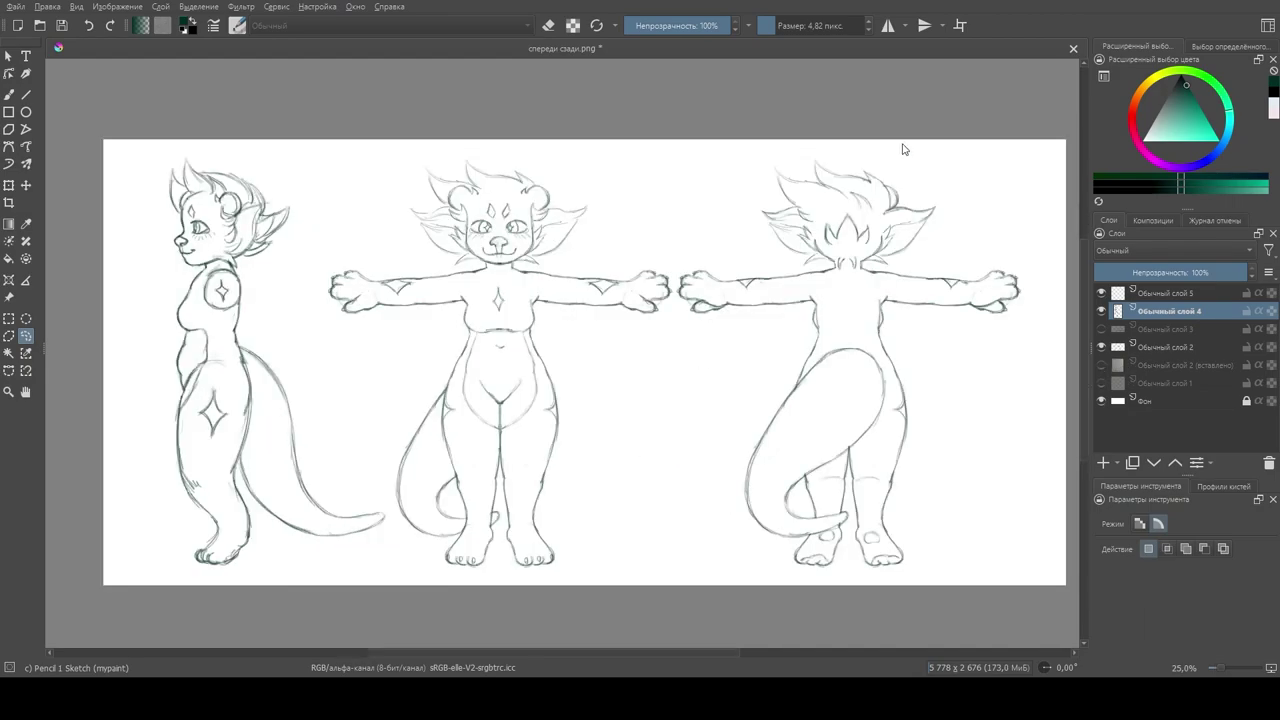
Step: Delete the guide layer Обычный слой 3, the photo layer Обычный слой 2 (вставлено) and Обычный слой 1
key("b")
left_click(1101, 347)
left_click(1101, 347)
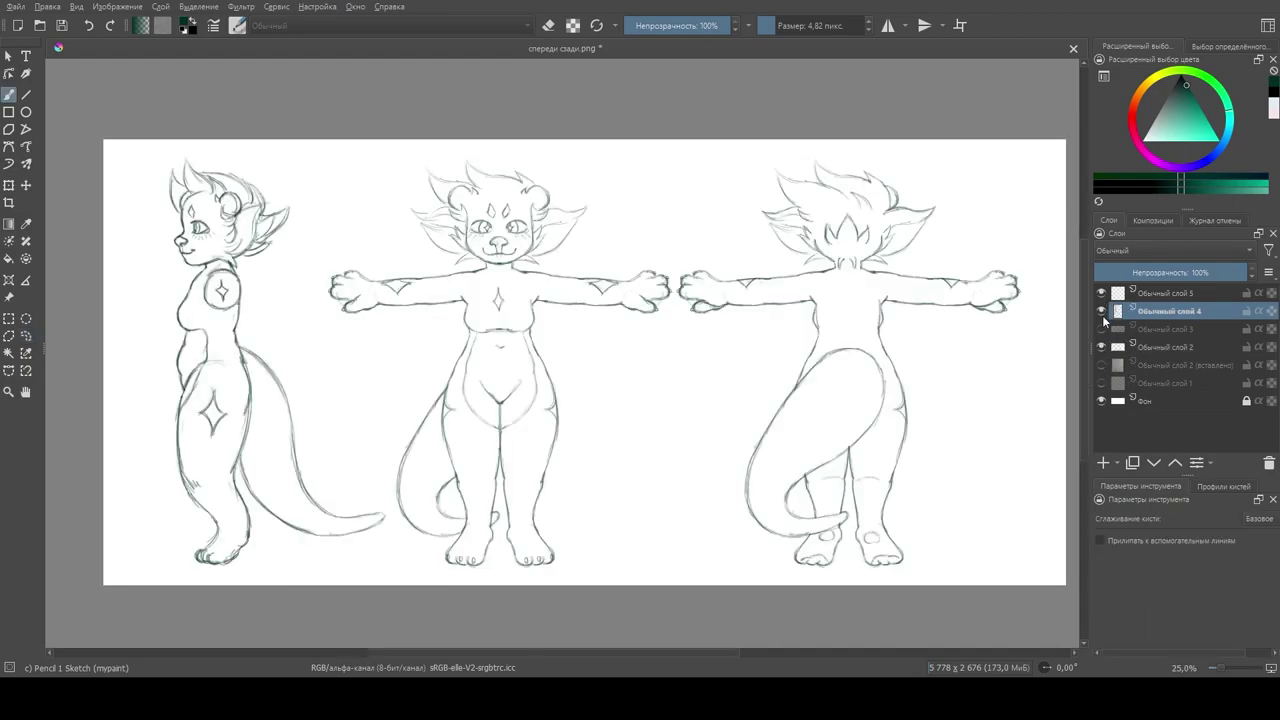
left_click(1160, 329)
key("shift+Delete")
left_click(1160, 347)
key("shift+Delete")
key("shift+Delete")
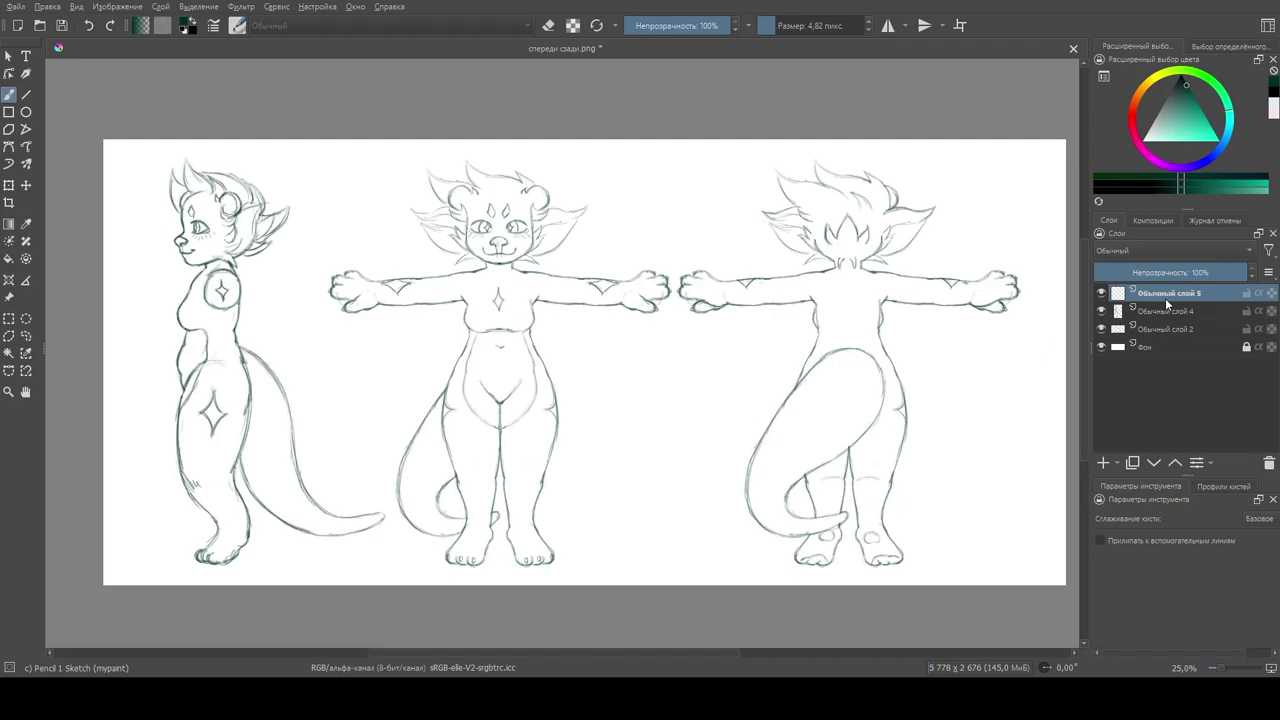
Step: Merge Обычный слой 4 into Обычный слой 2 and place Обычный слой 5 beneath the combined sketch
left_click(1165, 311)
key("shift+Delete")
left_click_drag(1170, 290, 1150, 322)
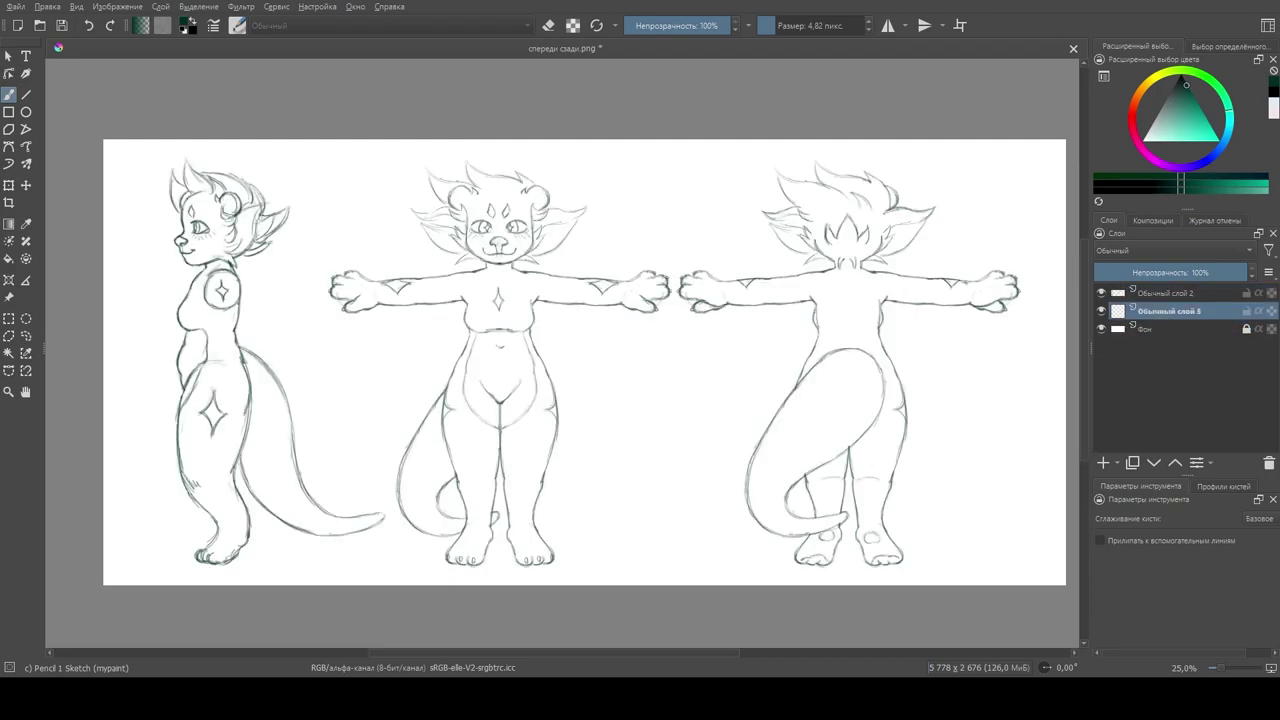
Step: Paint teal, pale pink and cream colour swatches beside the front view's head with the Marker Dry brush
right_click(575, 271)
left_click(521, 247)
left_click_drag(610, 232, 640, 195)
left_click(1180, 135)
left_click(1152, 138)
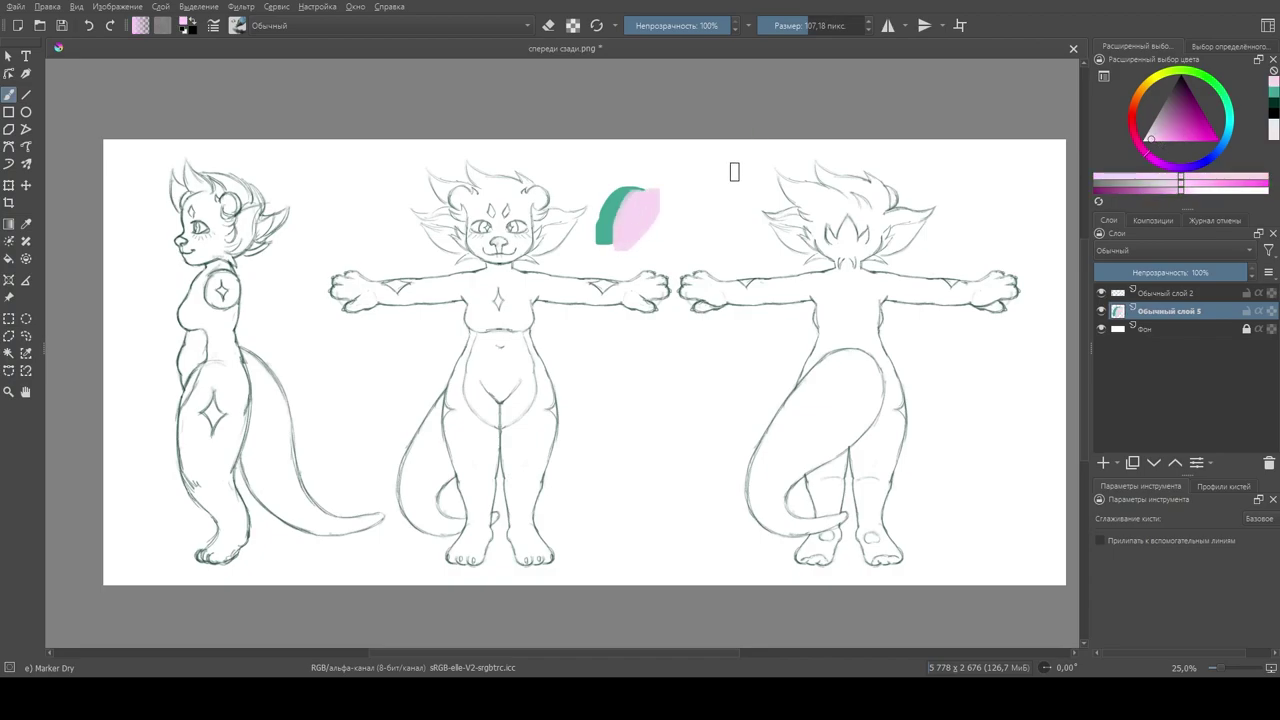
left_click(1215, 82)
left_click(1151, 139)
left_click_drag(650, 240, 655, 200)
Step: Sample the teal, add a layer above the swatches and fill the front view's face, chest and viewer's-left arm with Basic-1
scroll(645, 235, "up", 3)
scroll(600, 166, "down", 2)
left_click(622, 285, "ctrl")
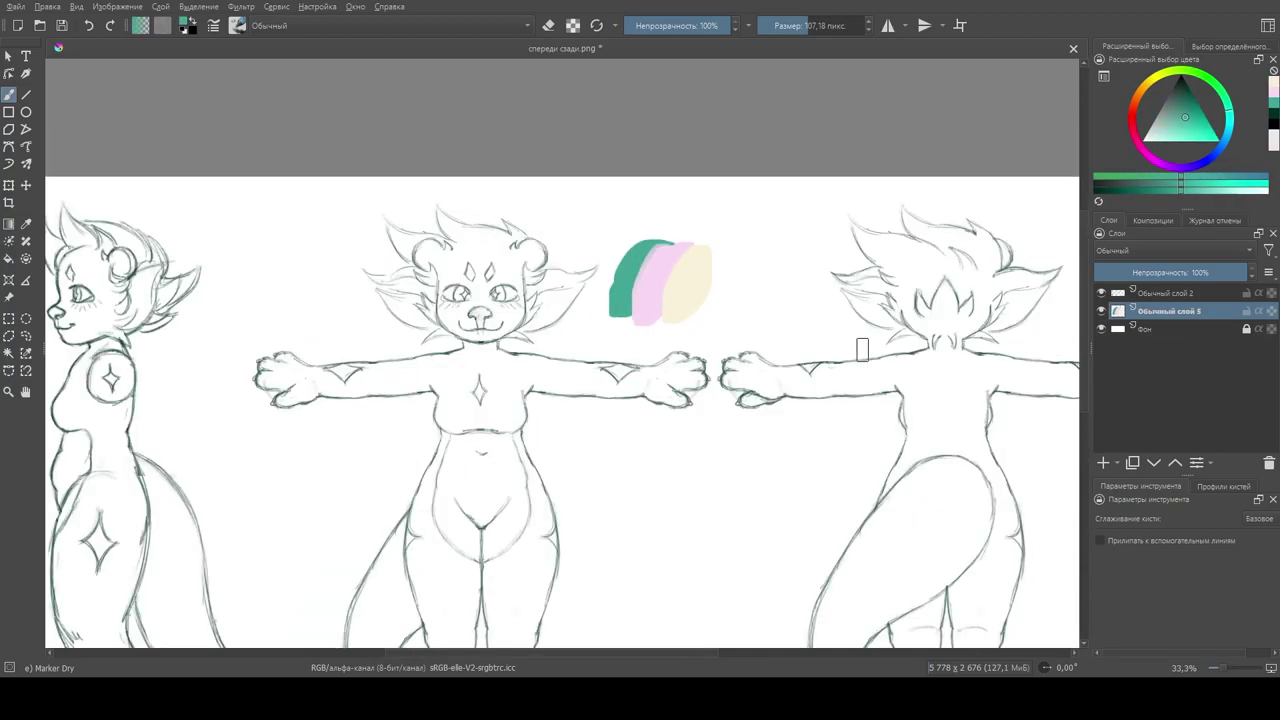
scroll(368, 353, "up", 2)
key("Insert")
mouse_move(563, 312)
left_mouse_down()
mouse_move(586, 357)
mouse_move(586, 405)
mouse_move(640, 410)
left_mouse_up()
mouse_move(372, 412)
left_mouse_down()
mouse_move(564, 388)
mouse_move(520, 385)
left_mouse_up()
key("/")
mouse_move(530, 185)
left_mouse_down()
mouse_move(540, 300)
mouse_move(645, 220)
left_mouse_up()
mouse_move(170, 408)
left_mouse_down()
mouse_move(248, 413)
mouse_move(245, 433)
mouse_move(265, 408)
mouse_move(525, 387)
mouse_move(298, 425)
mouse_move(388, 423)
mouse_move(435, 405)
mouse_move(410, 423)
mouse_move(388, 418)
mouse_move(482, 415)
mouse_move(513, 389)
mouse_move(590, 450)
mouse_move(521, 428)
mouse_move(544, 483)
mouse_move(604, 501)
mouse_move(659, 493)
mouse_move(610, 351)
left_mouse_up()
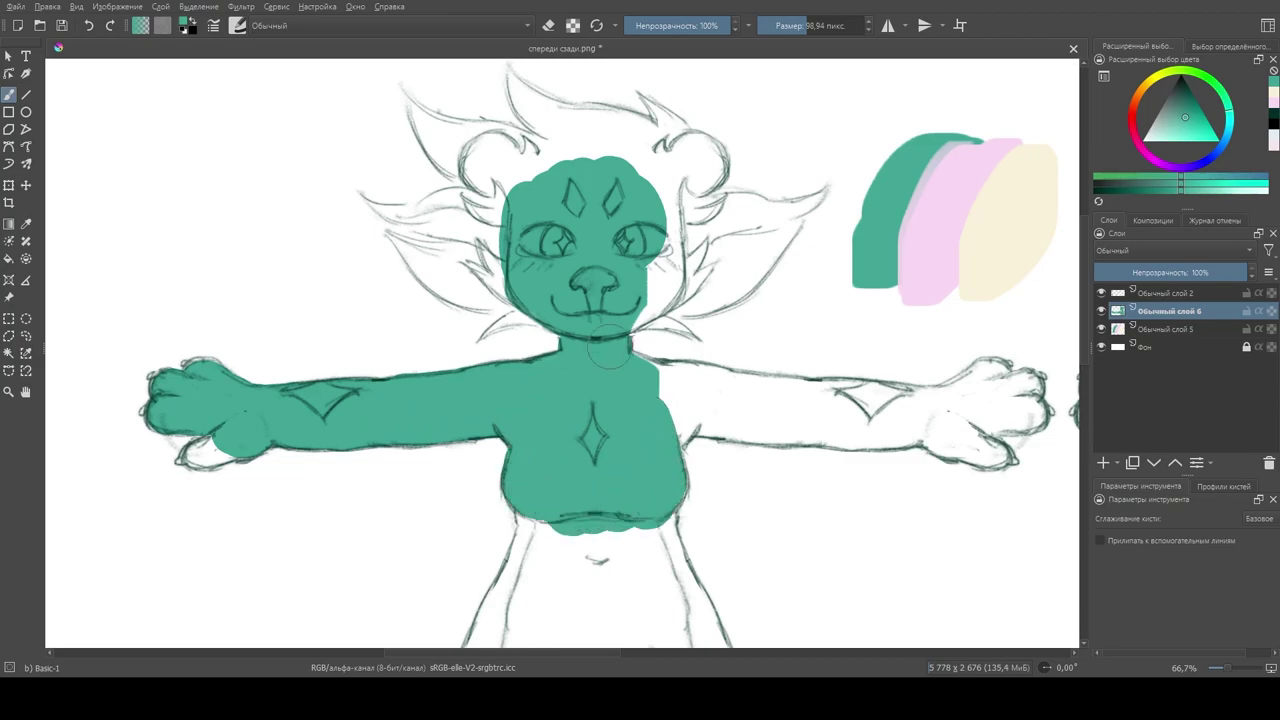
Step: Reduce the brush size to about 67 px and fill the rest of the viewer's-left paw with teal
right_click(268, 340)
key("bracketleft")
key("bracketleft")
key("bracketleft")
left_click(722, 78)
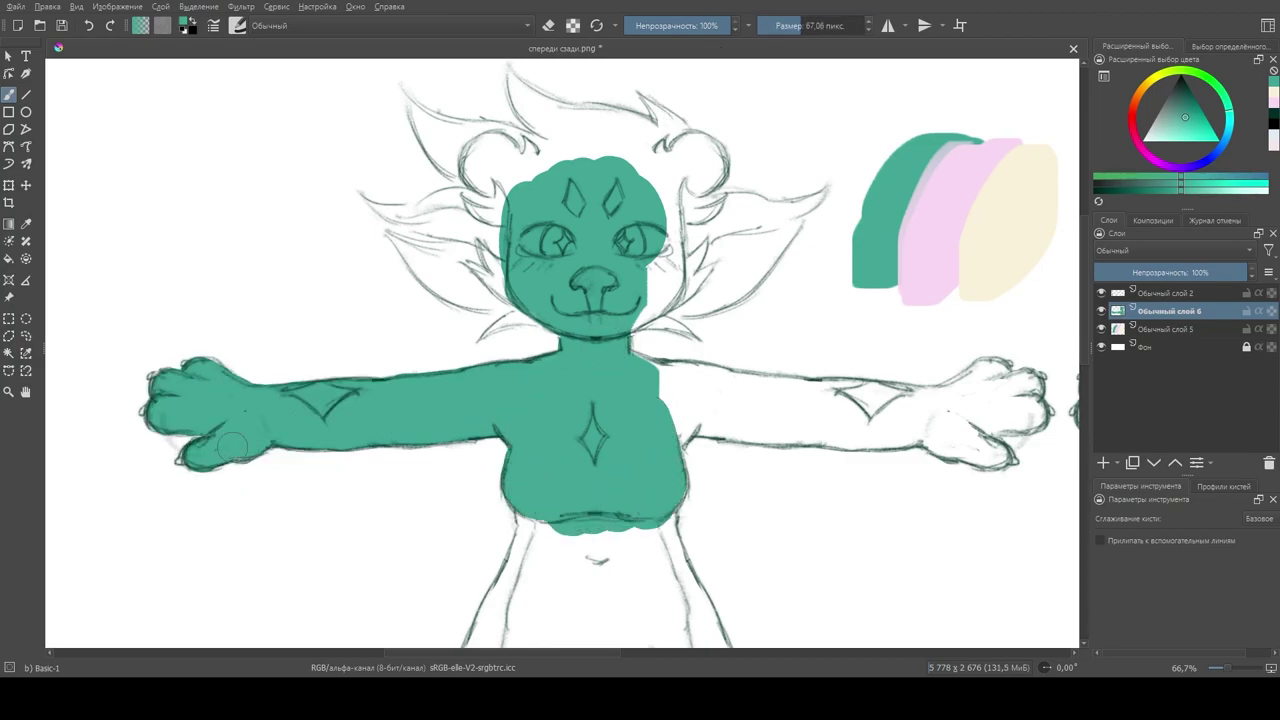
Step: Fill the top of the front view's head, both round ears and the bulk of both side ears with teal
mouse_move(611, 270)
left_mouse_down()
mouse_move(650, 305)
mouse_move(680, 265)
mouse_move(730, 290)
mouse_move(720, 215)
left_mouse_up()
mouse_move(499, 175)
left_mouse_down()
mouse_move(656, 180)
mouse_move(718, 160)
left_mouse_up()
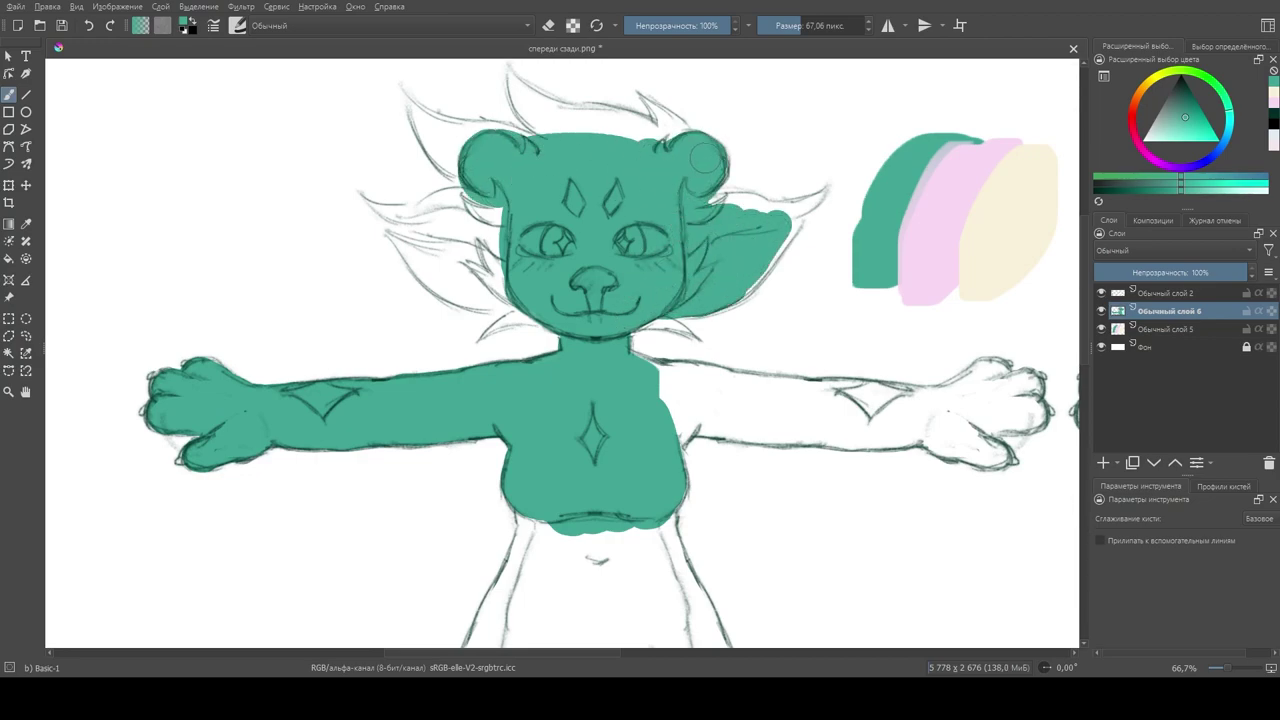
mouse_move(430, 235)
left_mouse_down()
mouse_move(480, 270)
mouse_move(450, 205)
left_mouse_up()
Step: Reduce the brush to about 19 px, fill the viewer's-right ear tip and cheek tufts with teal, and trim the ear point
right_click(655, 237)
left_click(783, 27)
left_click_drag(830, 188, 776, 251)
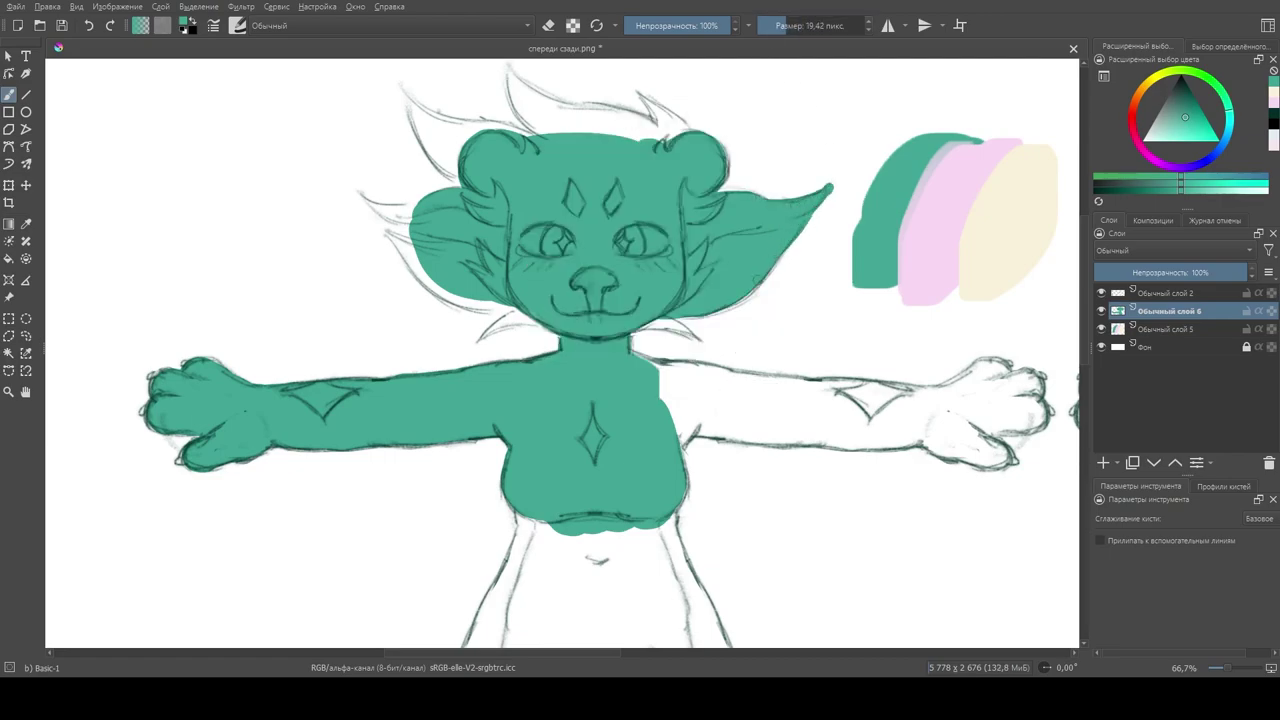
key("e")
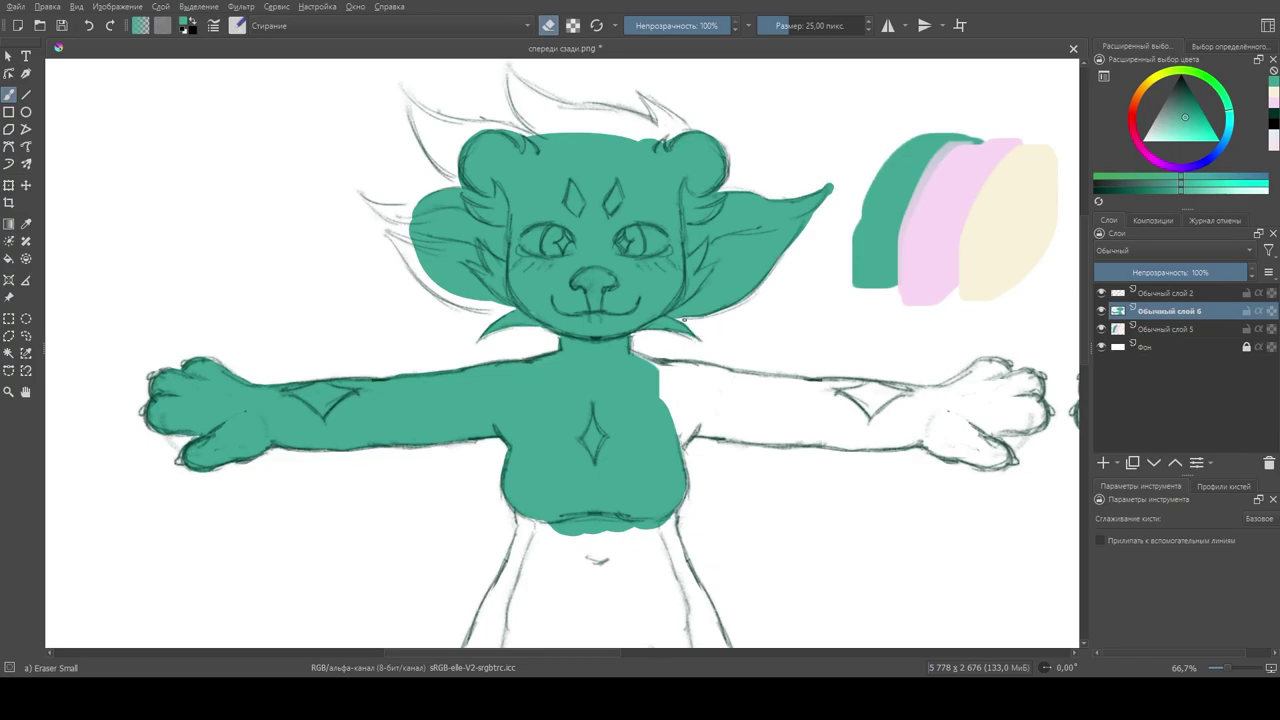
right_click(612, 250)
left_click(680, 177)
Step: Fill both points of the front view's viewer's-left side ear with teal and trim the edges with Eraser Small
left_click_drag(444, 227, 459, 291)
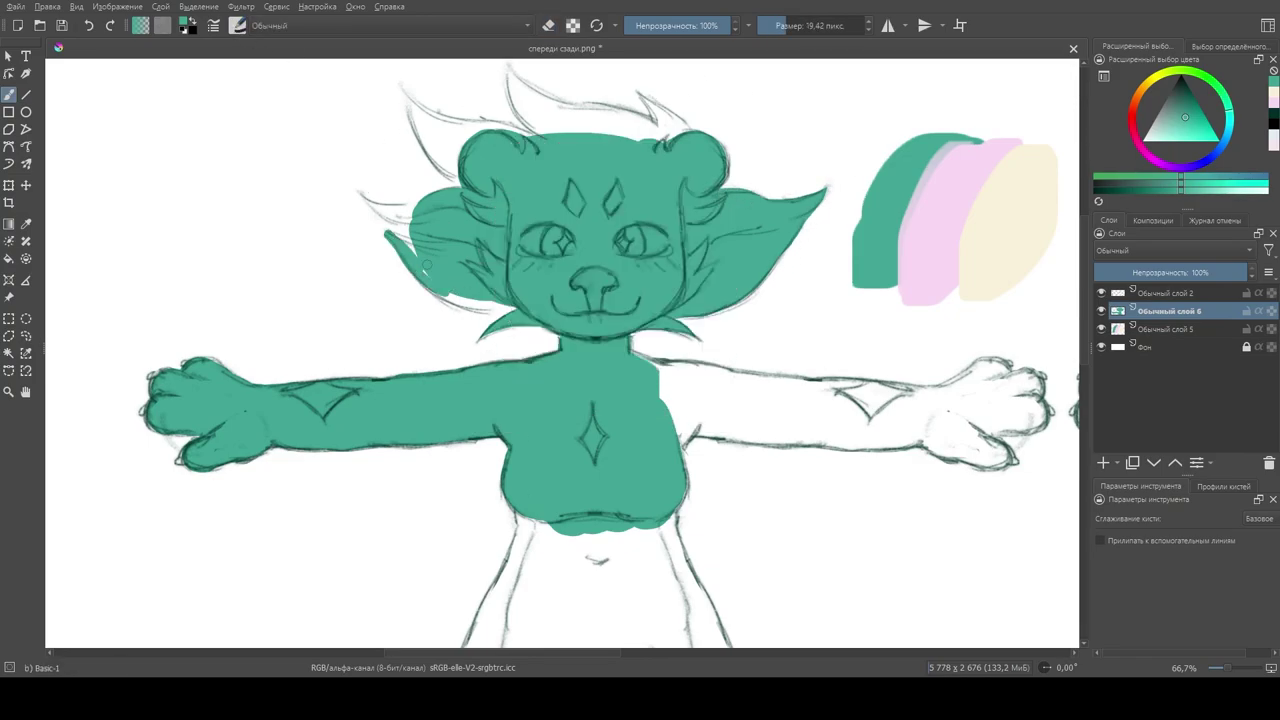
mouse_move(362, 196)
left_mouse_down()
mouse_move(397, 208)
mouse_move(389, 233)
mouse_move(381, 220)
mouse_move(418, 220)
left_mouse_up()
right_click(369, 201)
key("/")
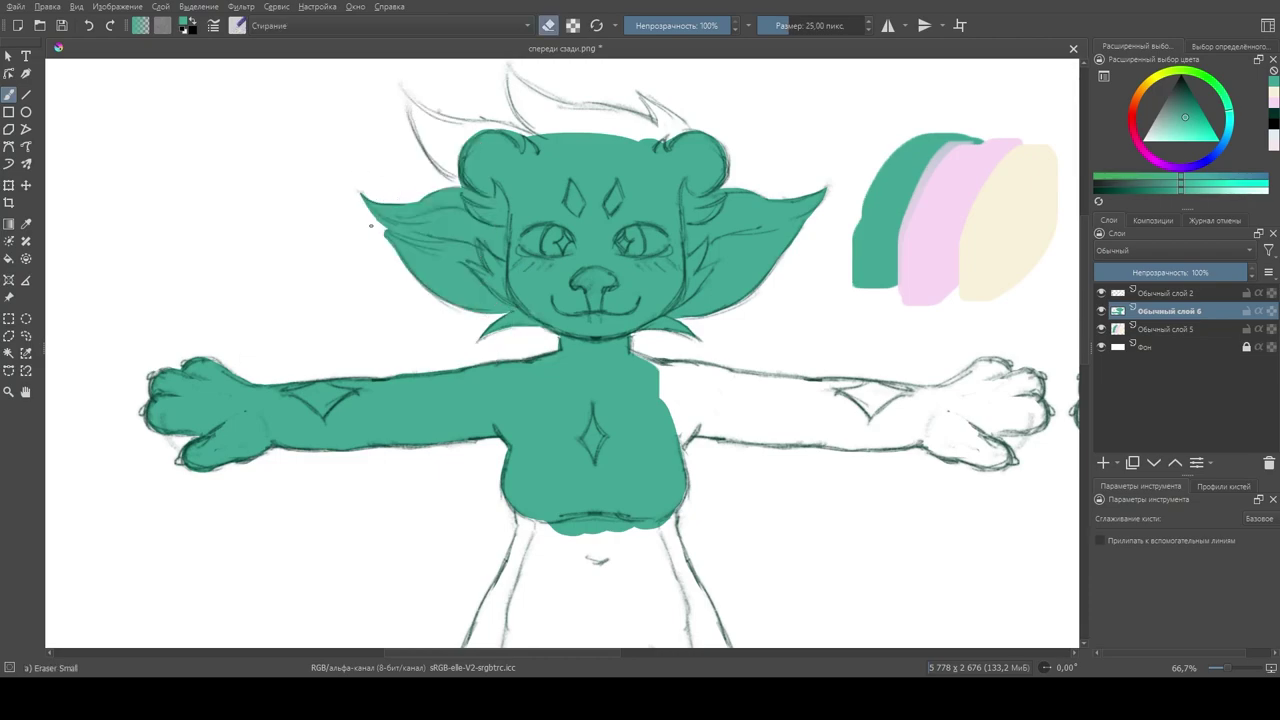
Step: Fill the front view's hair spikes with teal using the Basic-5 Size brush at 40 px
right_click(362, 207)
left_click(310, 134)
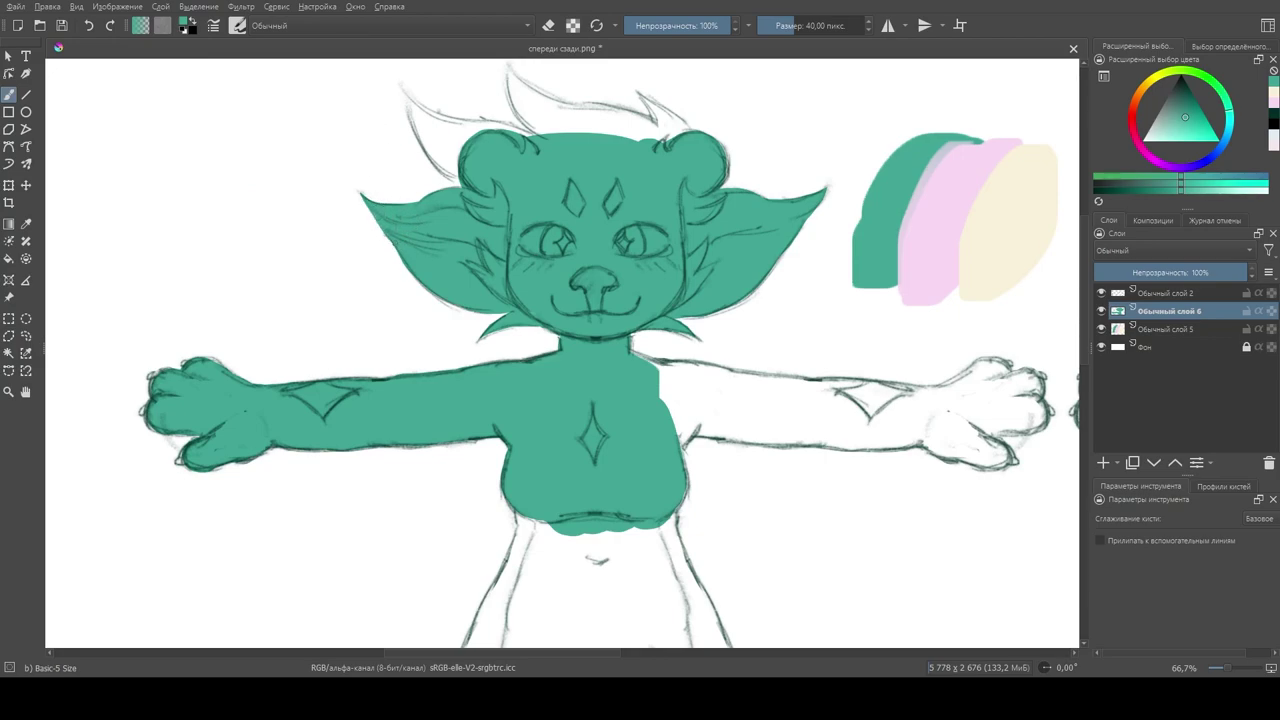
right_click(523, 205)
left_click(443, 122)
key("slash")
mouse_move(462, 176)
left_mouse_down()
mouse_move(407, 94)
mouse_move(445, 140)
mouse_move(482, 121)
mouse_move(575, 118)
mouse_move(547, 65)
mouse_move(630, 130)
mouse_move(651, 94)
mouse_move(671, 128)
left_mouse_up()
key("ctrl+z")
right_click(567, 205)
right_click(734, 205)
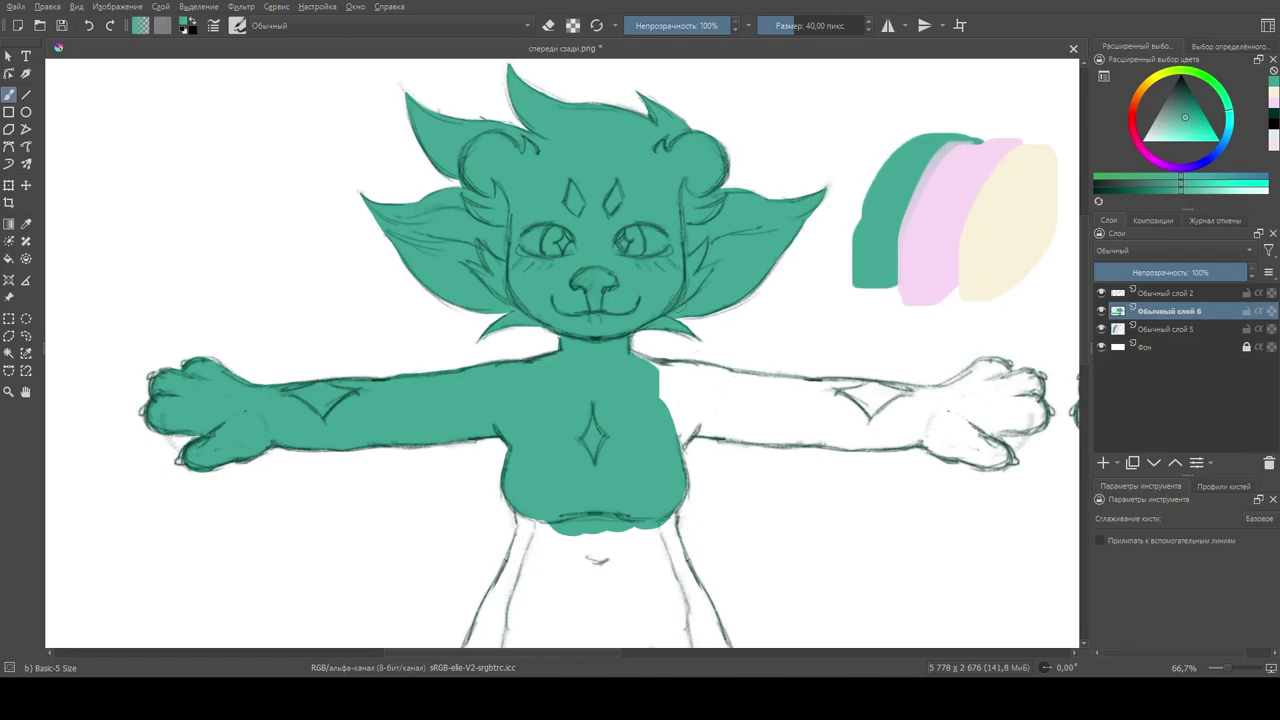
Step: Fill the front view's viewer's-left foot and shin with teal and run teal along the hip and outer thigh
scroll(465, 545, "down", 4)
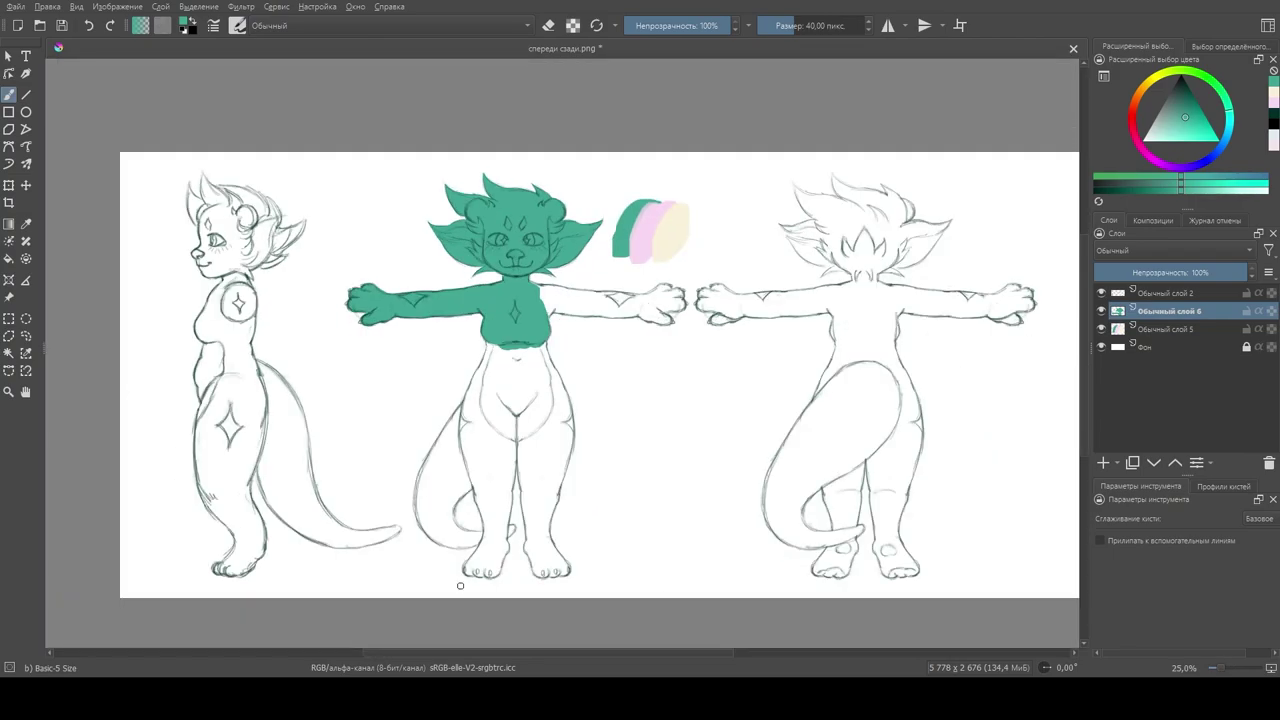
scroll(465, 545, "up", 3)
left_click(466, 541)
mouse_move(505, 483)
left_mouse_down()
mouse_move(486, 529)
mouse_move(523, 543)
mouse_move(535, 507)
mouse_move(522, 490)
mouse_move(542, 482)
mouse_move(540, 420)
left_mouse_up()
left_click_drag(514, 88, 518, 220)
left_click_drag(500, 100, 460, 300)
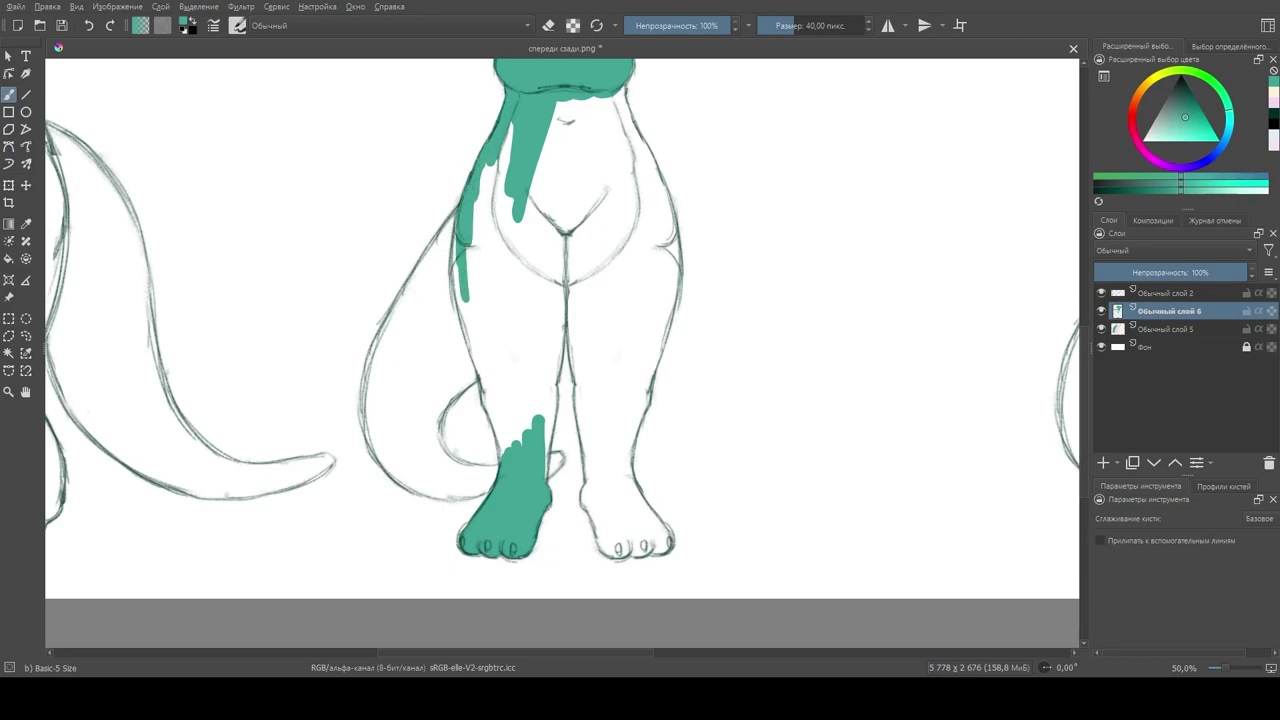
left_click_drag(458, 250, 462, 265)
left_click_drag(455, 215, 500, 455)
mouse_move(500, 320)
left_mouse_down()
mouse_move(512, 365)
mouse_move(545, 400)
left_mouse_up()
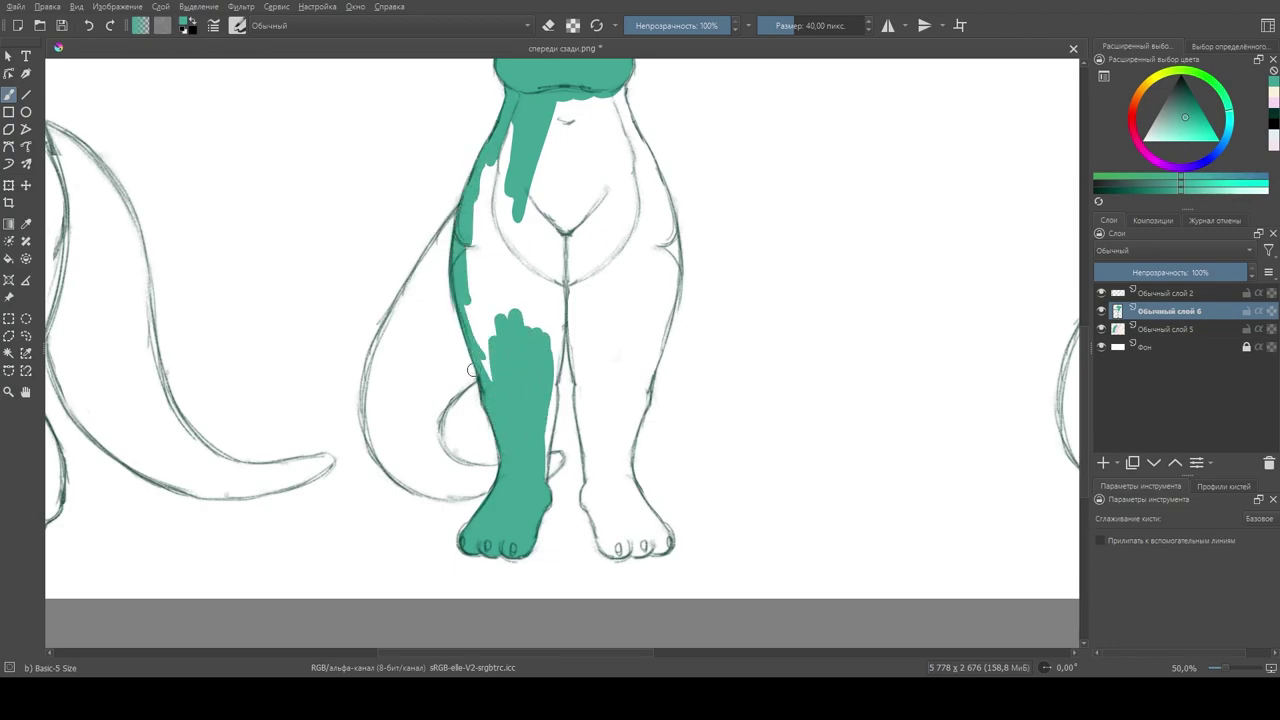
Step: Paint teal along the front view's tail edges and fill its curled lower part and tip
mouse_move(480, 372)
left_mouse_down()
mouse_move(422, 416)
mouse_move(440, 465)
left_mouse_up()
left_click_drag(455, 212, 370, 415)
mouse_move(372, 348)
left_mouse_down()
mouse_move(366, 440)
mouse_move(415, 490)
left_mouse_up()
left_click_drag(558, 248, 557, 462)
mouse_move(445, 496)
left_mouse_down()
mouse_move(469, 476)
mouse_move(437, 458)
mouse_move(441, 428)
mouse_move(454, 463)
mouse_move(435, 446)
mouse_move(445, 470)
mouse_move(424, 425)
left_mouse_up()
Step: Fill both of the front view's thighs, the viewer's-right leg, hips and belly with teal
left_click_drag(480, 325, 534, 303)
mouse_move(566, 232)
left_mouse_down()
mouse_move(586, 488)
mouse_move(612, 548)
mouse_move(603, 535)
mouse_move(635, 505)
mouse_move(622, 448)
left_mouse_up()
mouse_move(646, 378)
left_mouse_down()
mouse_move(638, 418)
mouse_move(615, 325)
left_mouse_up()
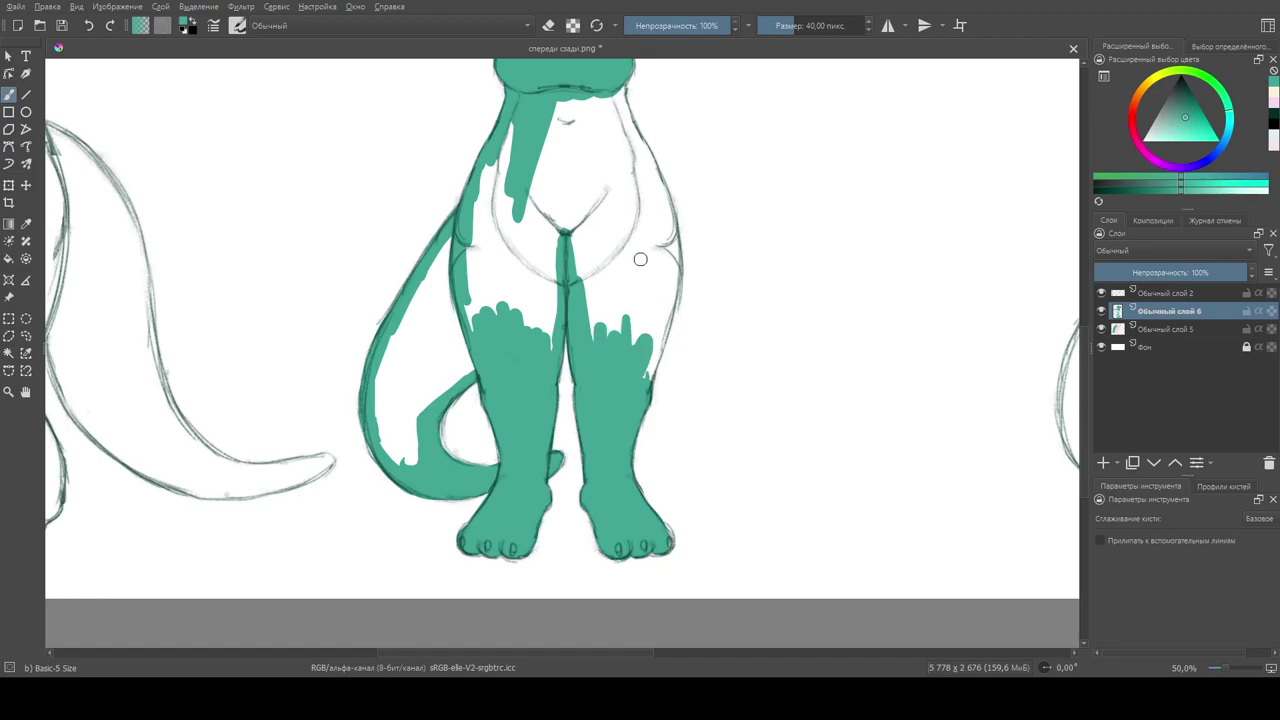
left_click_drag(664, 205, 674, 300)
left_click_drag(655, 375, 668, 265)
left_click_drag(640, 110, 672, 250)
right_click(551, 241)
mouse_move(535, 190)
left_mouse_down()
mouse_move(595, 100)
mouse_move(643, 307)
mouse_move(590, 220)
mouse_move(510, 300)
mouse_move(400, 340)
mouse_move(409, 416)
mouse_move(435, 300)
left_mouse_up()
Step: Copy the teal-filled arm to a new layer and mirror it onto the front view's viewer's-right arm
key("minus")
left_click(26, 335)
mouse_move(292, 230)
left_mouse_down()
mouse_move(441, 329)
mouse_move(490, 253)
mouse_move(706, 306)
left_mouse_up()
key("ctrl+alt+j")
key("ctrl+t")
scroll(709, 287, "up", 4)
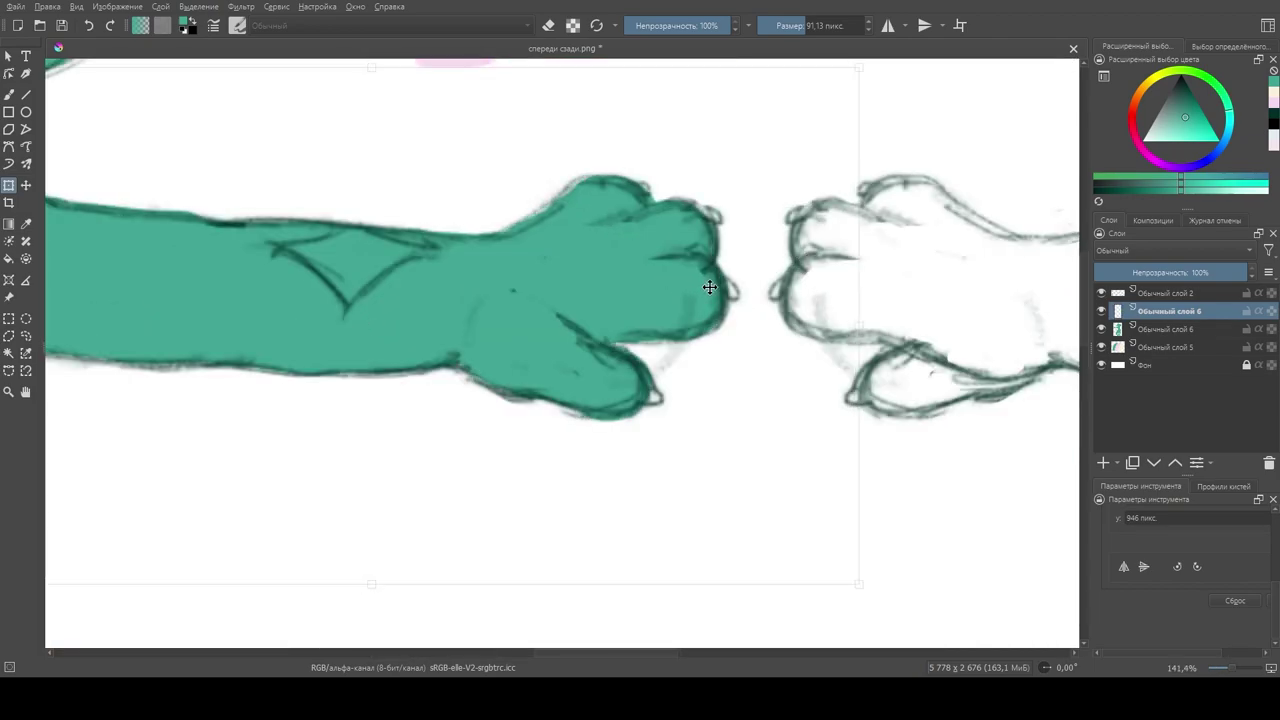
key("Return")
key("minus")
key("minus")
key("b")
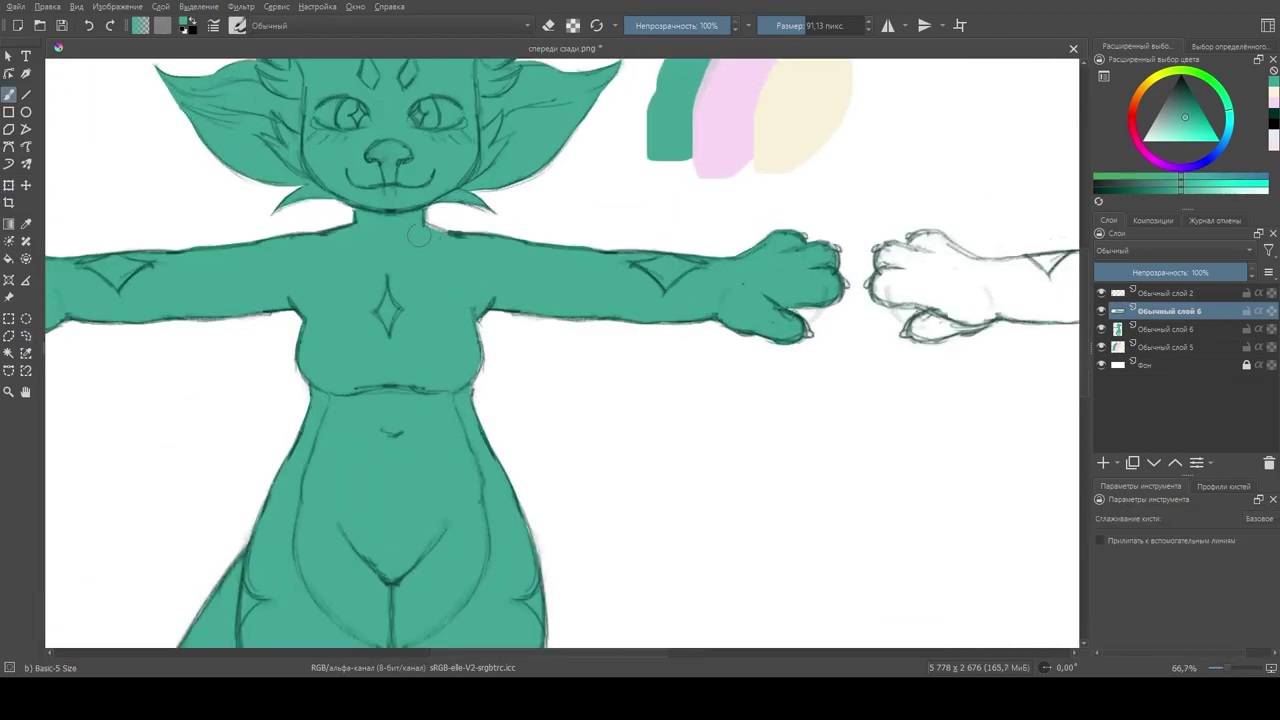
Step: Merge the mirrored arm layer down into the front view's teal layer
key("minus")
key("minus")
key("minus")
key("plus")
key("ctrl+e")
key("minus")
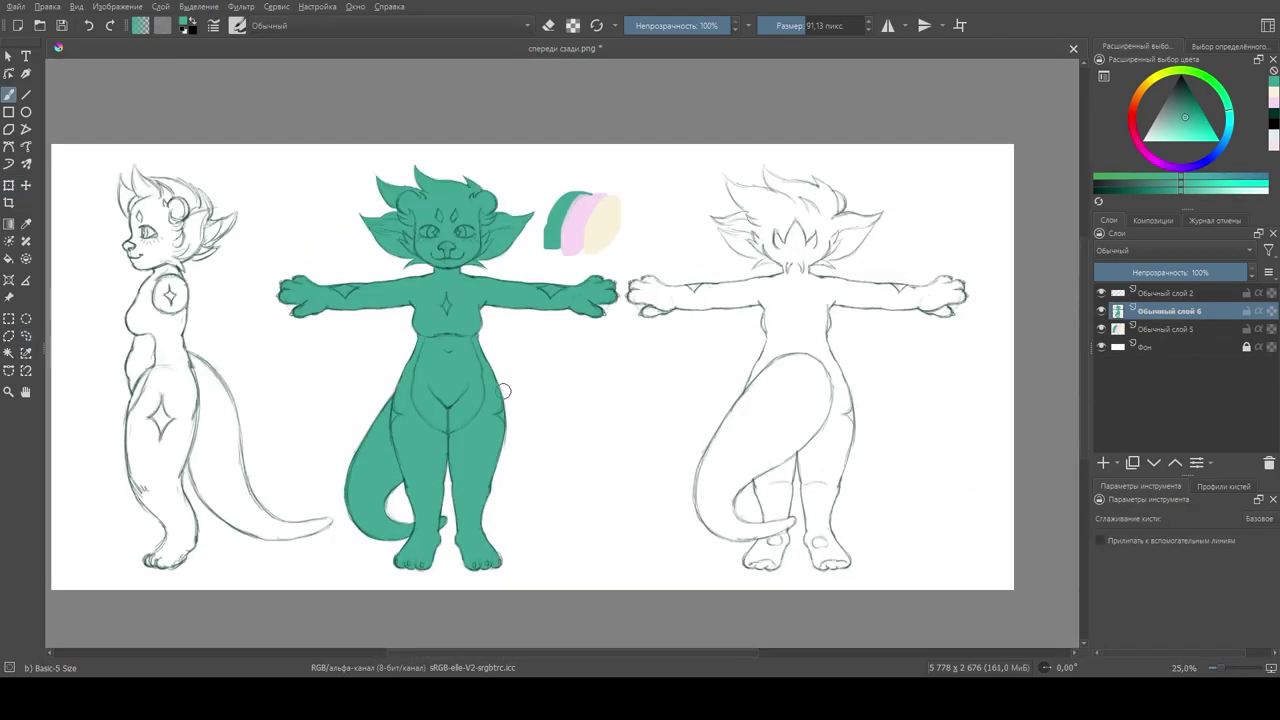
Step: Duplicate the front view's teal layer and place the copy over the back view's sketch
key("ctrl+j")
key("ctrl+t")
left_click_drag(521, 306, 871, 306)
scroll(871, 306, "up", 5)
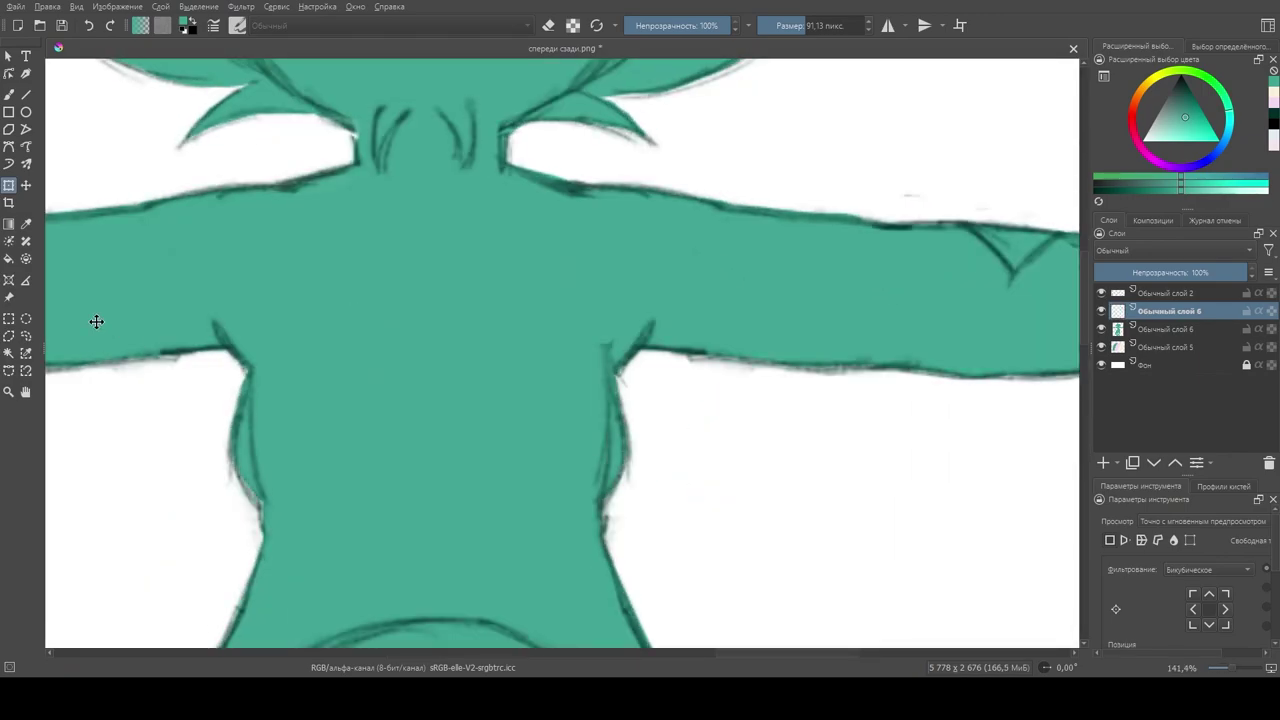
key("Return")
key("minus")
key("minus")
key("minus")
scroll(690, 540, "up", 3)
key("b")
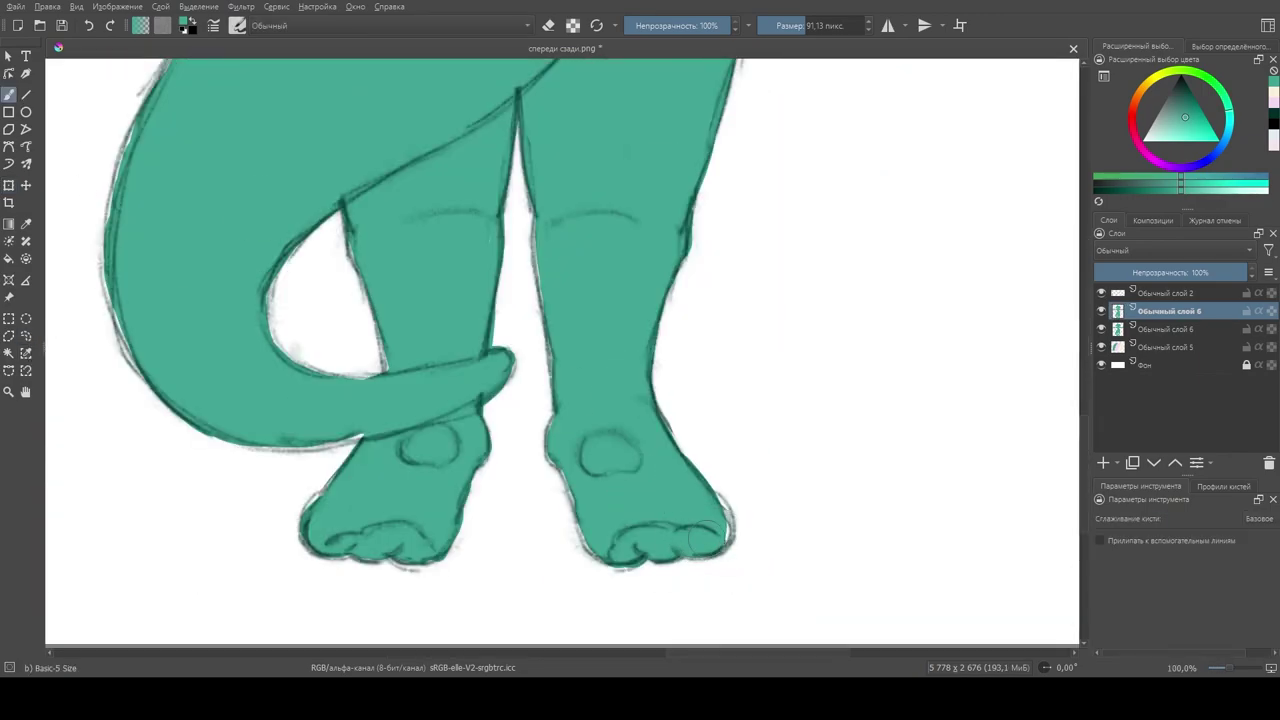
Step: Examine how the teal fill matches the sketch lines on the back view's tail and hair and the front view's head
scroll(478, 430, "down", 2)
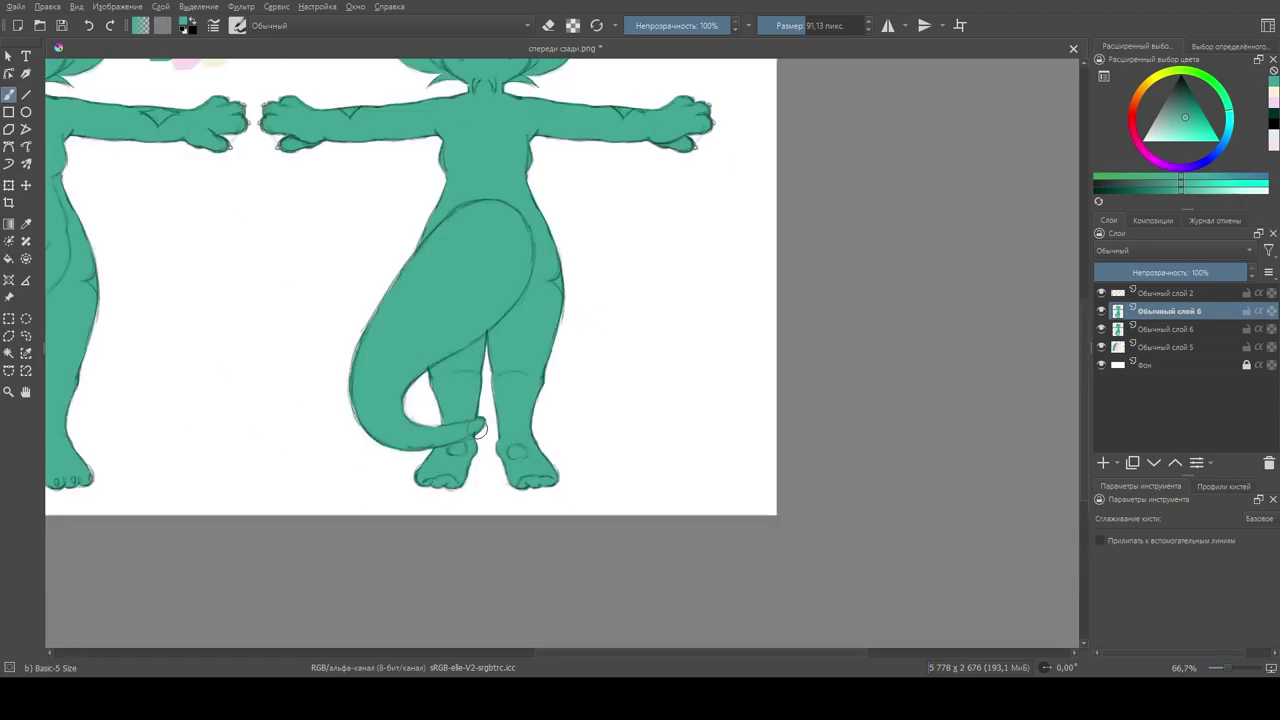
scroll(478, 430, "up", 2)
scroll(603, 329, "up", 5)
scroll(560, 300, "up", 2)
scroll(497, 203, "down", 3)
scroll(497, 203, "up", 4)
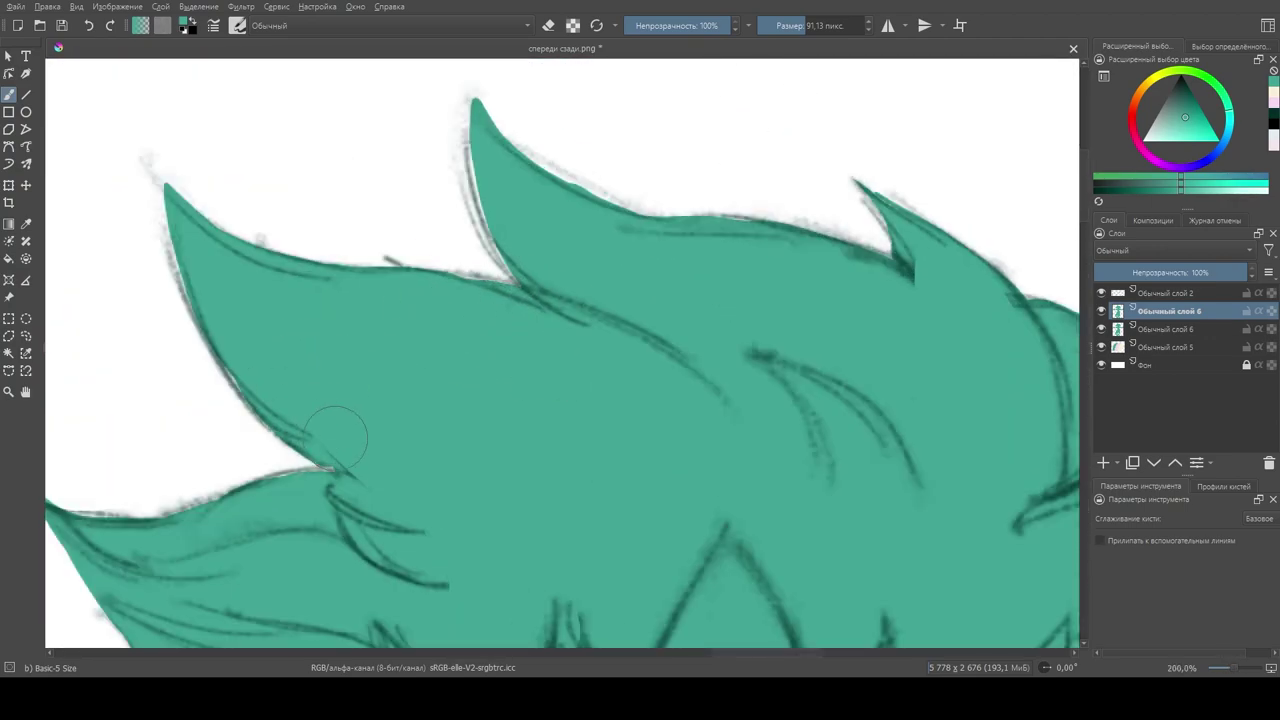
scroll(296, 410, "down", 4)
scroll(483, 163, "up", 2)
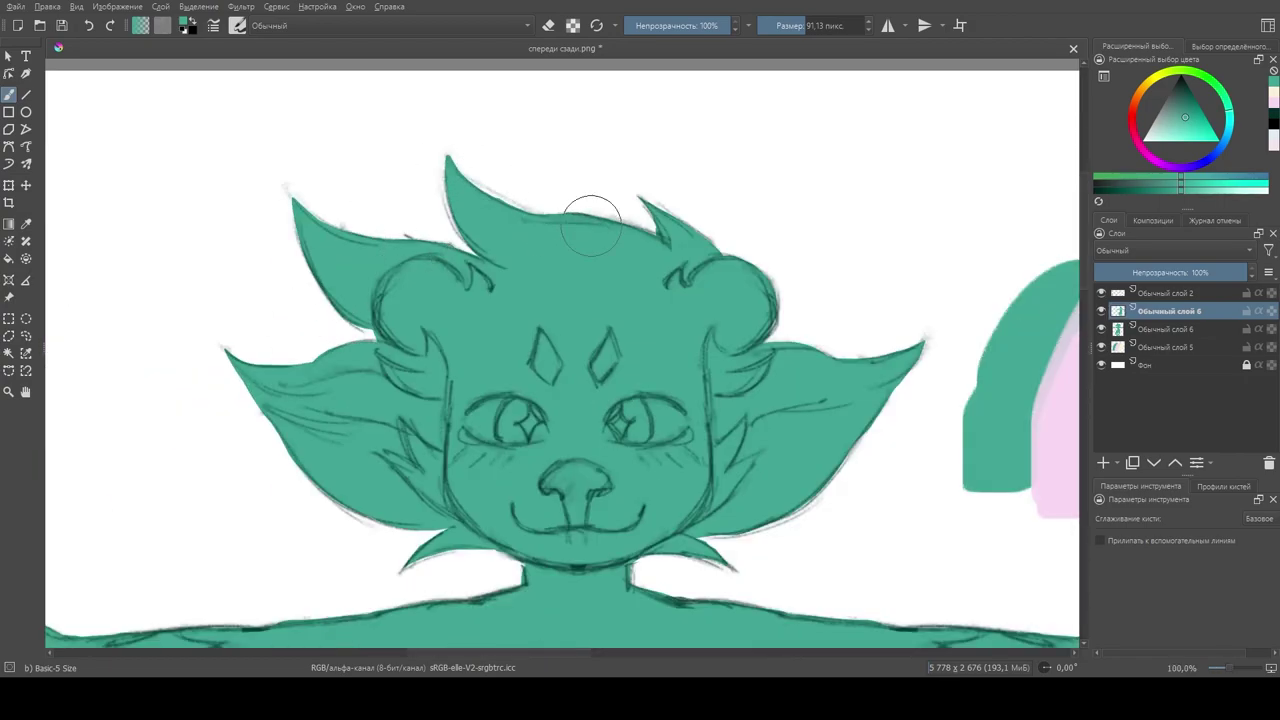
scroll(575, 228, "down", 5)
scroll(666, 209, "up", 2)
Step: Duplicate the back view's teal layer and move the copy over the profile view's sketch
key("ctrl+j")
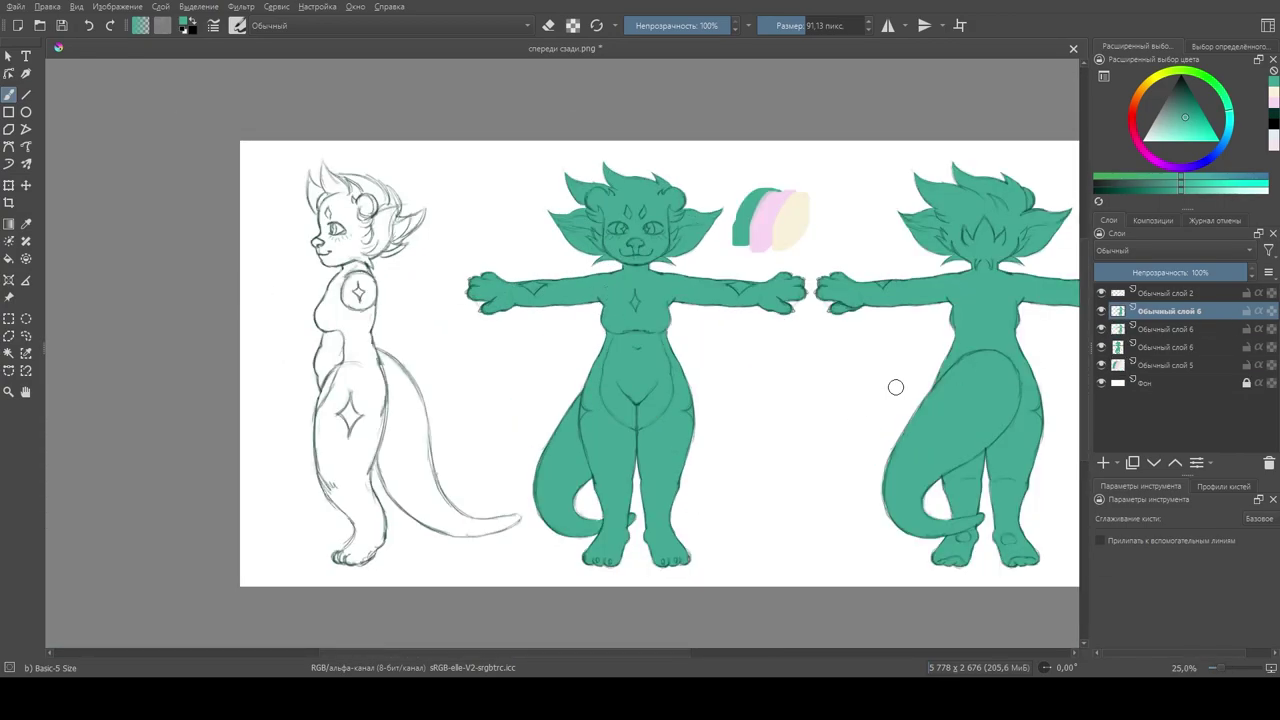
key("ctrl+t")
left_click_drag(894, 383, 137, 406)
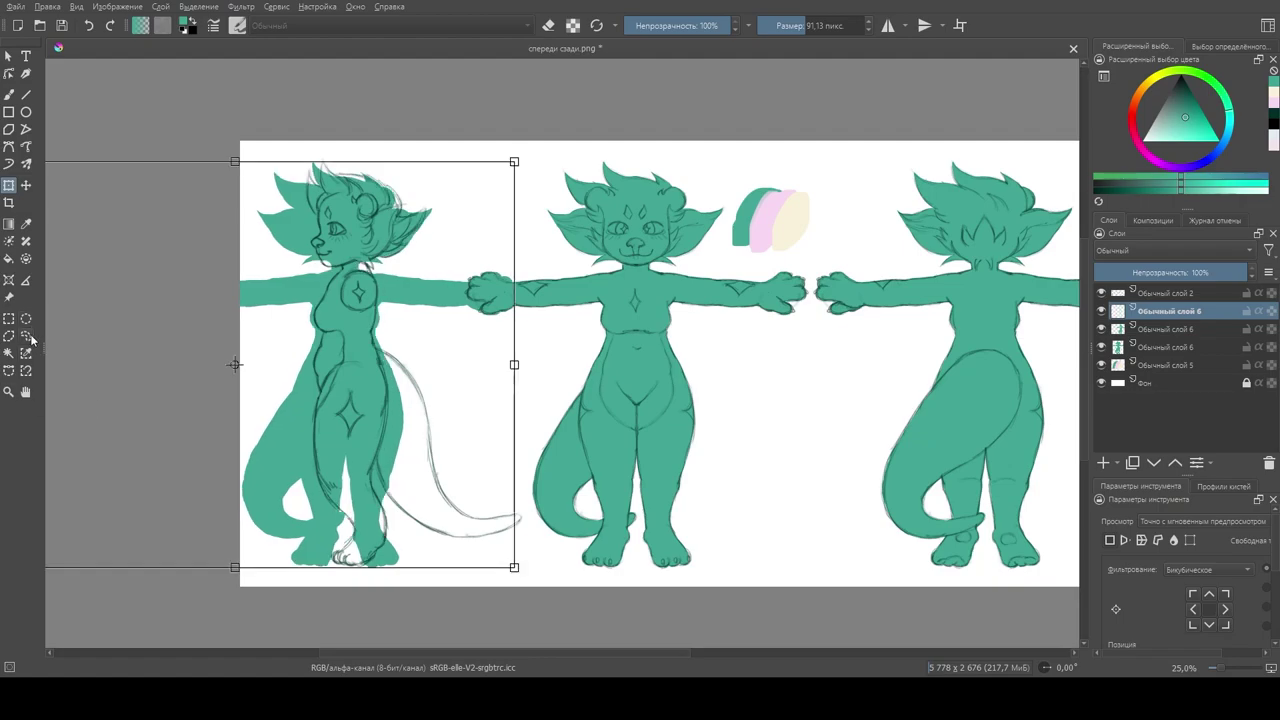
Step: Select and delete the surplus teal arms, tail and side ear around the profile view with the freehand selection
left_click(26, 336)
left_click_drag(183, 462, 360, 585)
left_click_drag(300, 167, 251, 417)
key("Delete")
mouse_move(400, 357)
left_mouse_down()
mouse_move(523, 346)
mouse_move(500, 250)
left_mouse_up()
key("ctrl+shift+a")
Step: Erase the surplus teal along the profile's face, throat, nape and front hair spike with Eraser Small
key("b")
scroll(339, 253, "up", 3)
scroll(329, 350, "up", 1)
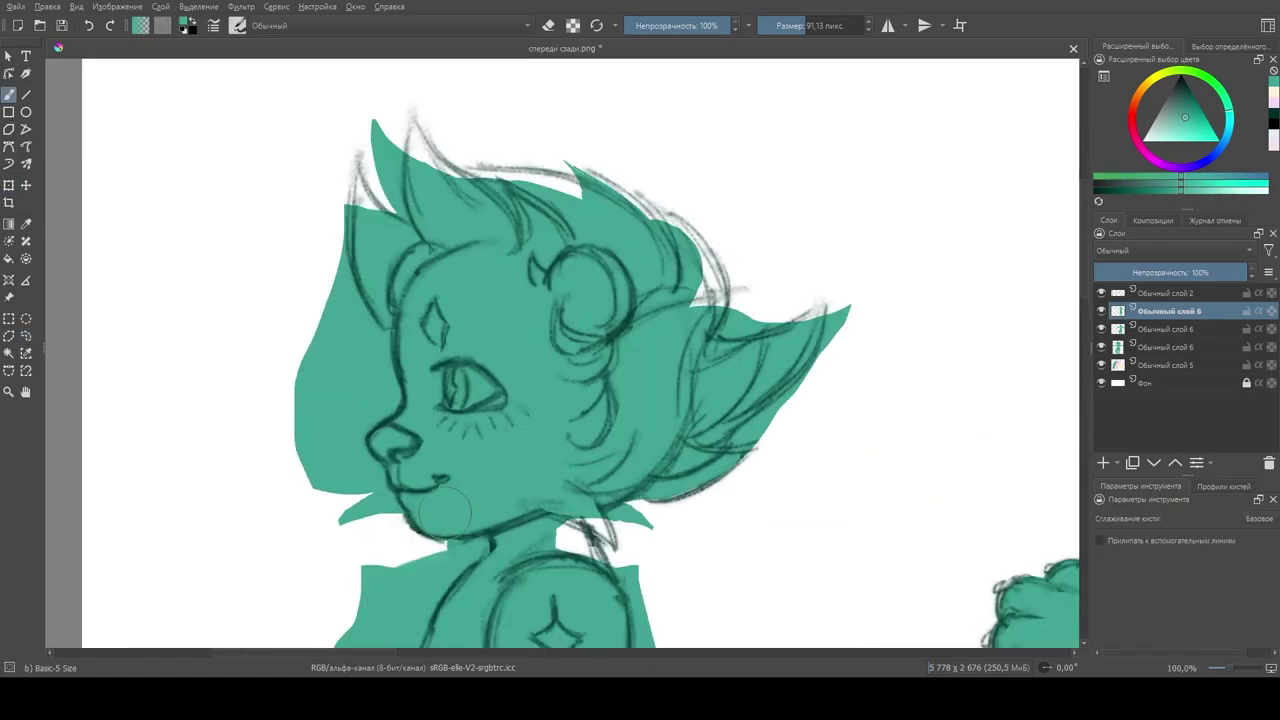
key("e")
mouse_move(337, 194)
left_mouse_down()
mouse_move(367, 315)
mouse_move(391, 364)
mouse_move(362, 445)
mouse_move(382, 482)
left_mouse_up()
left_click_drag(459, 541, 403, 584)
left_click_drag(604, 506, 652, 528)
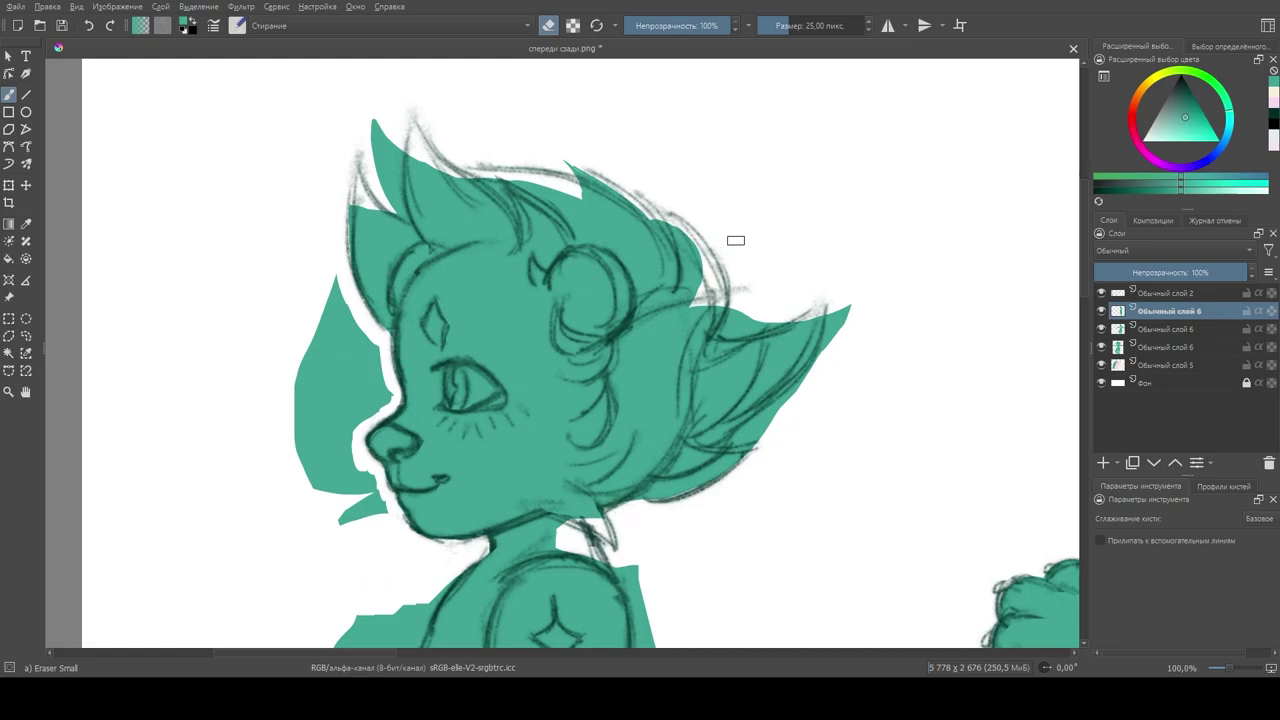
mouse_move(400, 145)
left_mouse_down()
mouse_move(396, 222)
mouse_move(376, 120)
left_mouse_up()
Step: Fill the profile's front hair spikes, crown and back of the hair with teal using Basic-5 Size at about 41 px
right_click(376, 120)
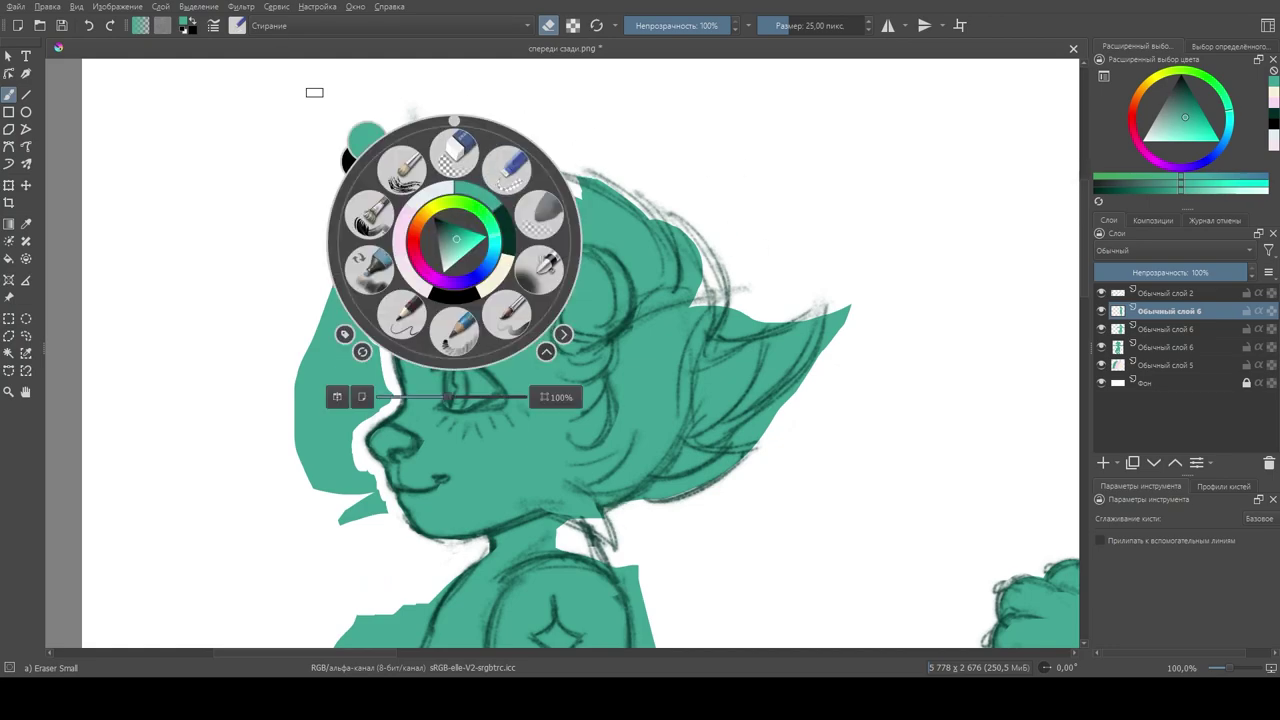
left_click(362, 190)
key("bracketleft")
key("bracketleft")
key("bracketleft")
left_click_drag(357, 163, 371, 260)
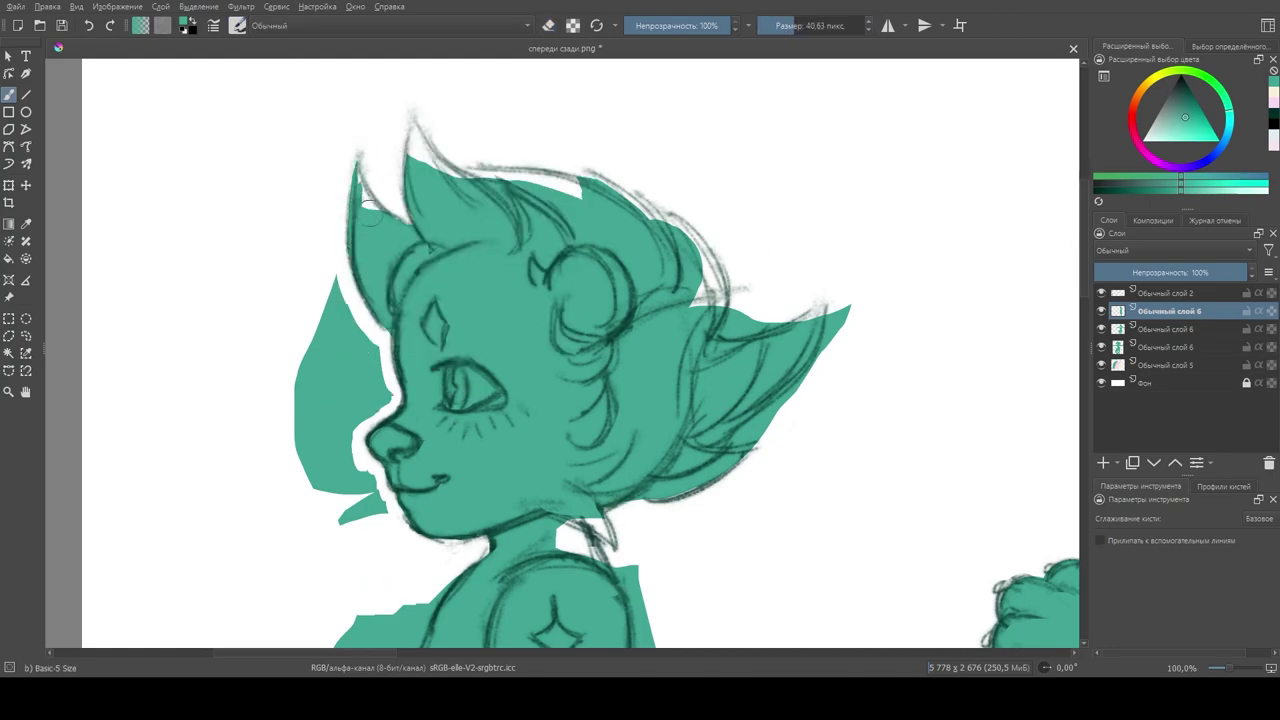
mouse_move(424, 170)
left_mouse_down()
mouse_move(424, 140)
mouse_move(439, 177)
mouse_move(525, 157)
mouse_move(592, 205)
mouse_move(546, 194)
mouse_move(690, 225)
mouse_move(588, 168)
mouse_move(617, 186)
left_mouse_up()
key("e")
right_click(582, 200)
left_click(587, 275)
left_click_drag(702, 268, 705, 300)
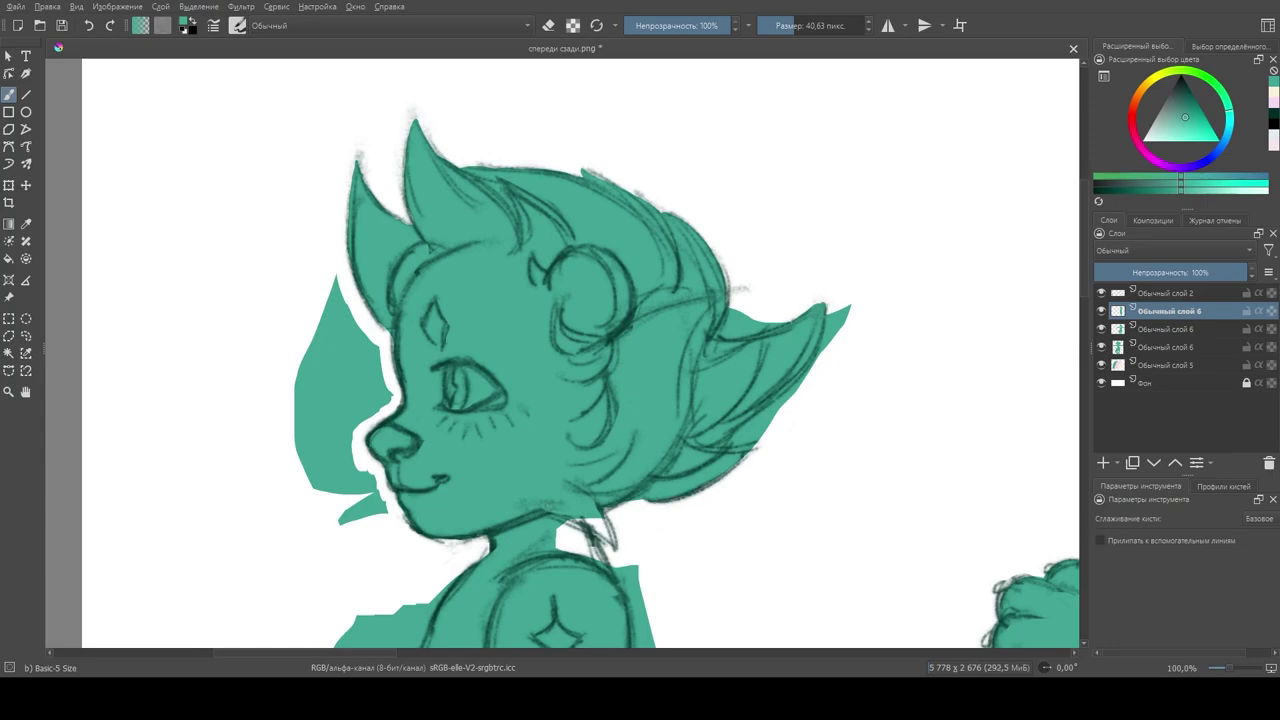
Step: Trim the profile's ear to the sketch, fill the nape tuft with teal and erase the stray patch before the face
key("e")
mouse_move(749, 294)
left_mouse_down()
mouse_move(841, 322)
mouse_move(843, 310)
left_mouse_up()
right_click(793, 313)
left_click(740, 240)
left_click_drag(765, 425, 725, 442)
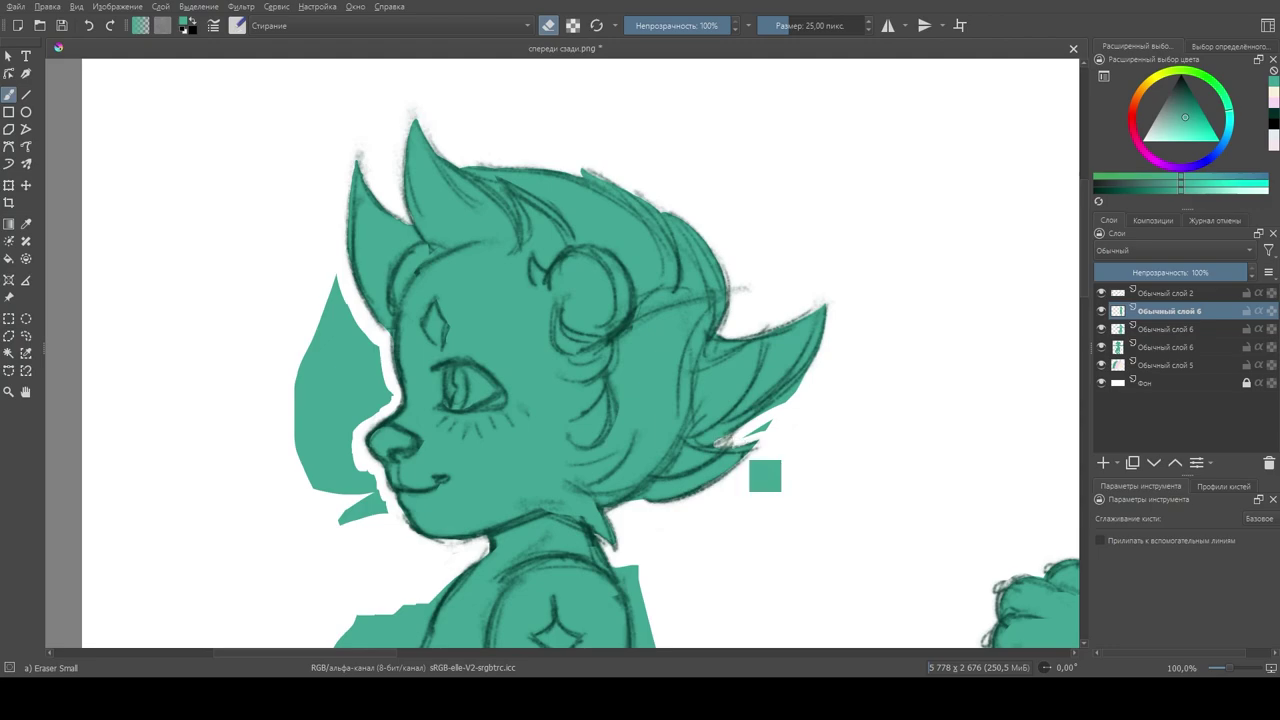
mouse_move(334, 275)
left_mouse_down()
mouse_move(377, 380)
mouse_move(323, 280)
mouse_move(349, 517)
mouse_move(373, 486)
left_mouse_up()
Step: Fit the teal fill to the profile's torso, arm and front thigh by clearing the surplus outside the sketch lines
scroll(480, 236, "down", 4)
scroll(610, 340, "up", 3)
left_click_drag(605, 295, 619, 380)
mouse_move(481, 307)
left_mouse_down()
mouse_move(442, 388)
mouse_move(454, 446)
mouse_move(432, 545)
mouse_move(449, 457)
left_mouse_up()
left_click_drag(455, 330, 420, 350)
scroll(420, 350, "down", 2)
scroll(478, 389, "up", 1)
mouse_move(439, 252)
left_mouse_down()
mouse_move(425, 320)
mouse_move(445, 380)
mouse_move(439, 348)
left_mouse_up()
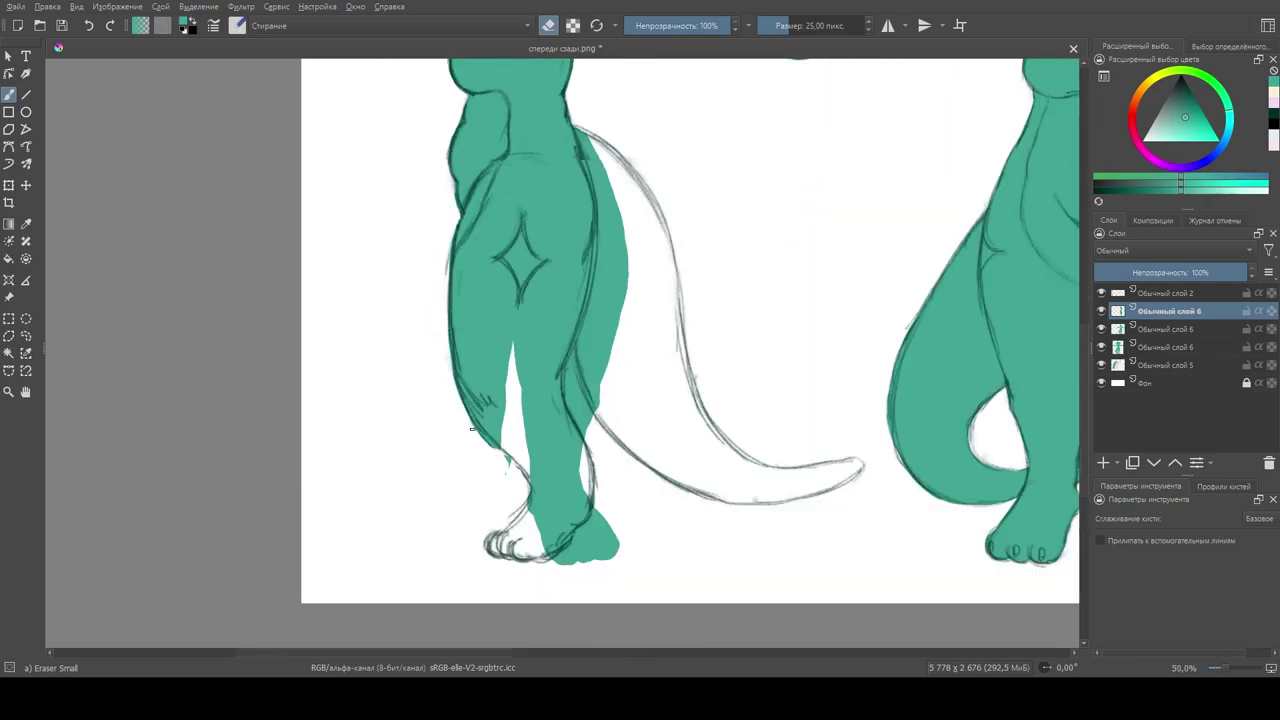
Step: Fill the profile's lower leg and foot with teal and paint teal along both edges of the tail
key("slash")
left_click_drag(512, 440, 520, 548)
left_click_drag(584, 452, 586, 492)
mouse_move(572, 126)
left_mouse_down()
mouse_move(646, 190)
mouse_move(718, 438)
mouse_move(835, 465)
left_mouse_up()
left_click_drag(668, 464, 815, 480)
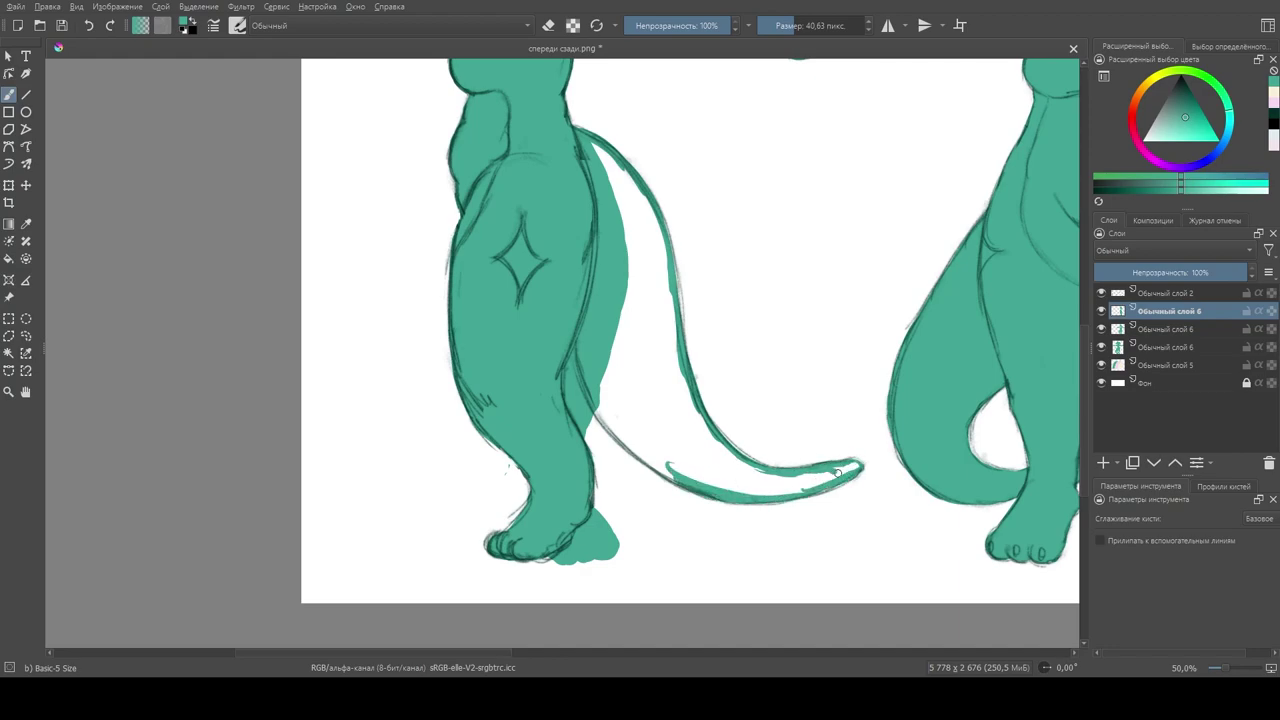
left_click_drag(590, 404, 688, 476)
Step: Erase the surplus teal between the profile's calf and tail and behind the heel
key("e")
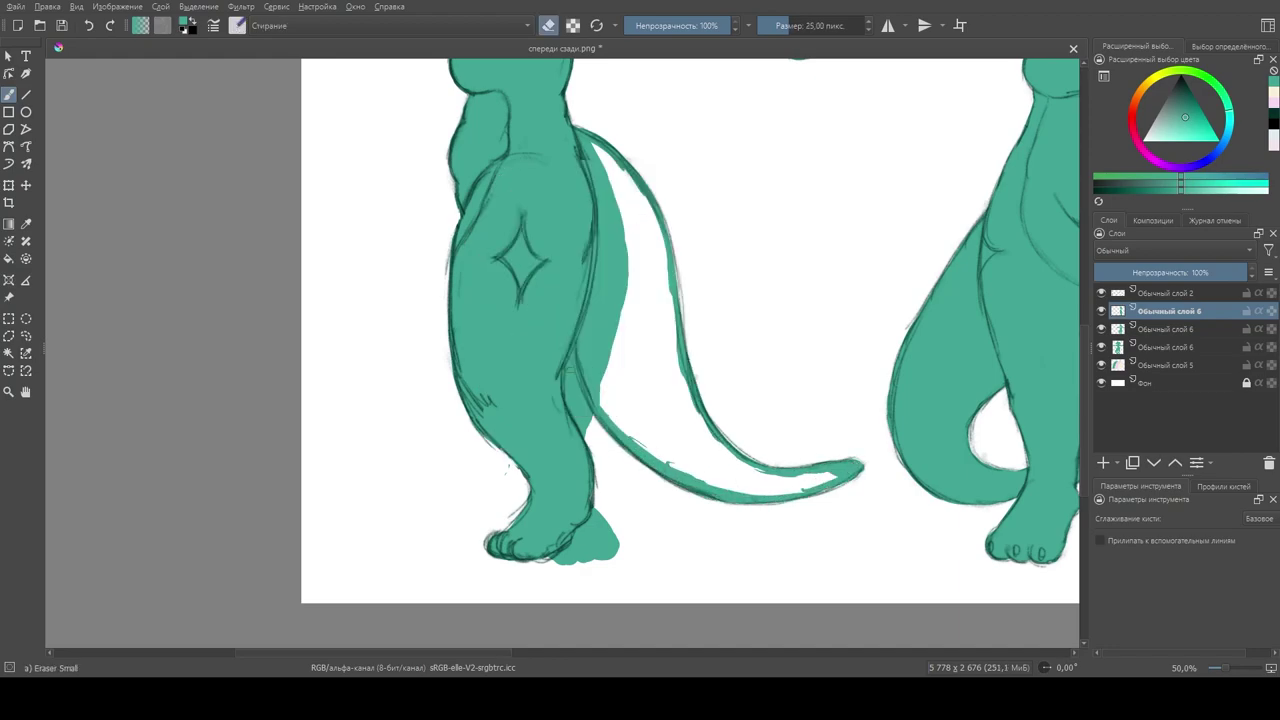
left_click_drag(578, 391, 590, 422)
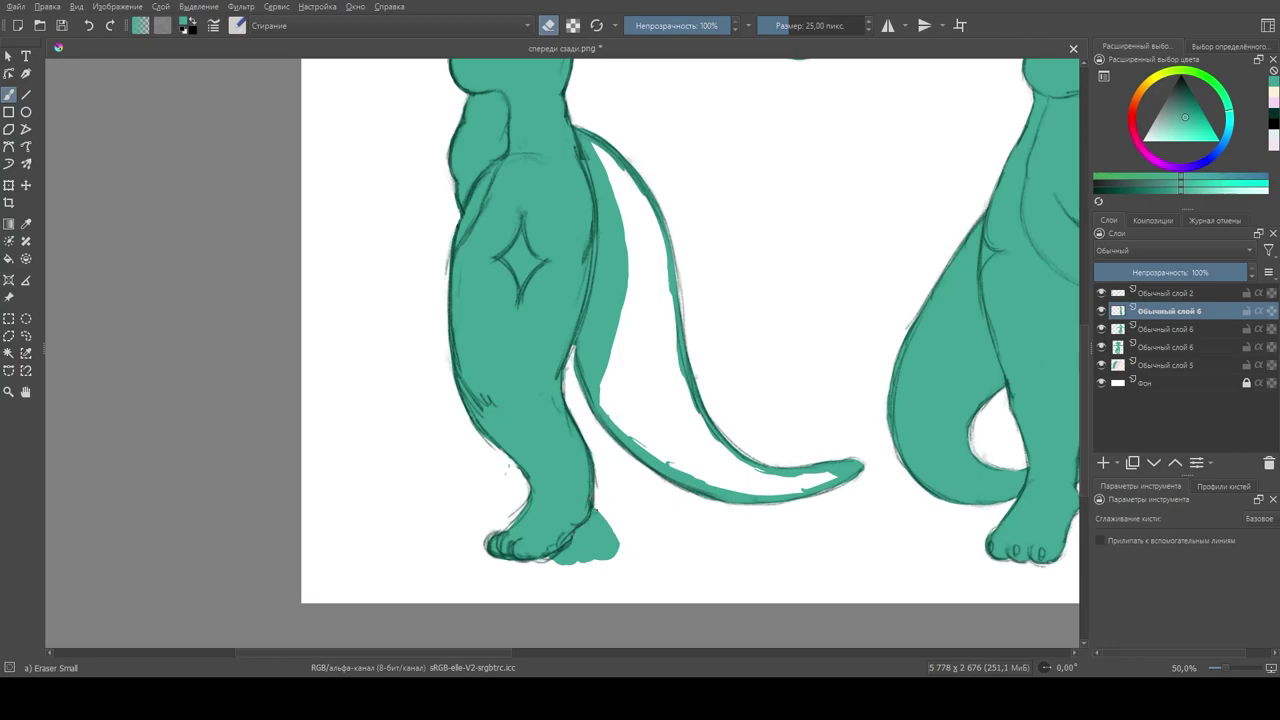
left_click_drag(565, 551, 604, 551)
Step: Fill the inside of the profile's tail with teal
right_click(551, 469)
left_click(602, 396)
mouse_move(610, 374)
left_mouse_down()
mouse_move(618, 430)
mouse_move(630, 305)
mouse_move(615, 160)
mouse_move(645, 425)
mouse_move(647, 363)
mouse_move(750, 485)
mouse_move(818, 476)
left_mouse_up()
key("slash")
key("minus")
key("minus")
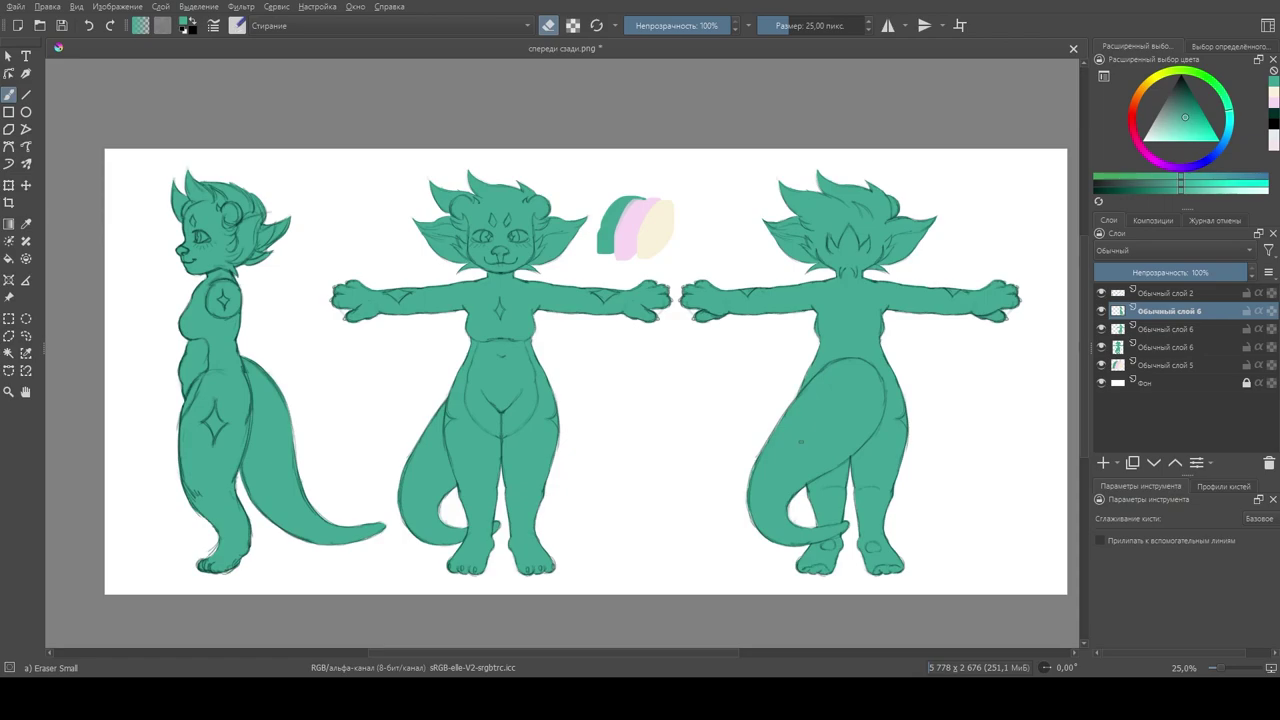
Step: Add a layer above the front view's teal and fill the viewer's-left paw's claws with a brush of about 11 px
scroll(360, 320, "up", 5)
left_click(1152, 346)
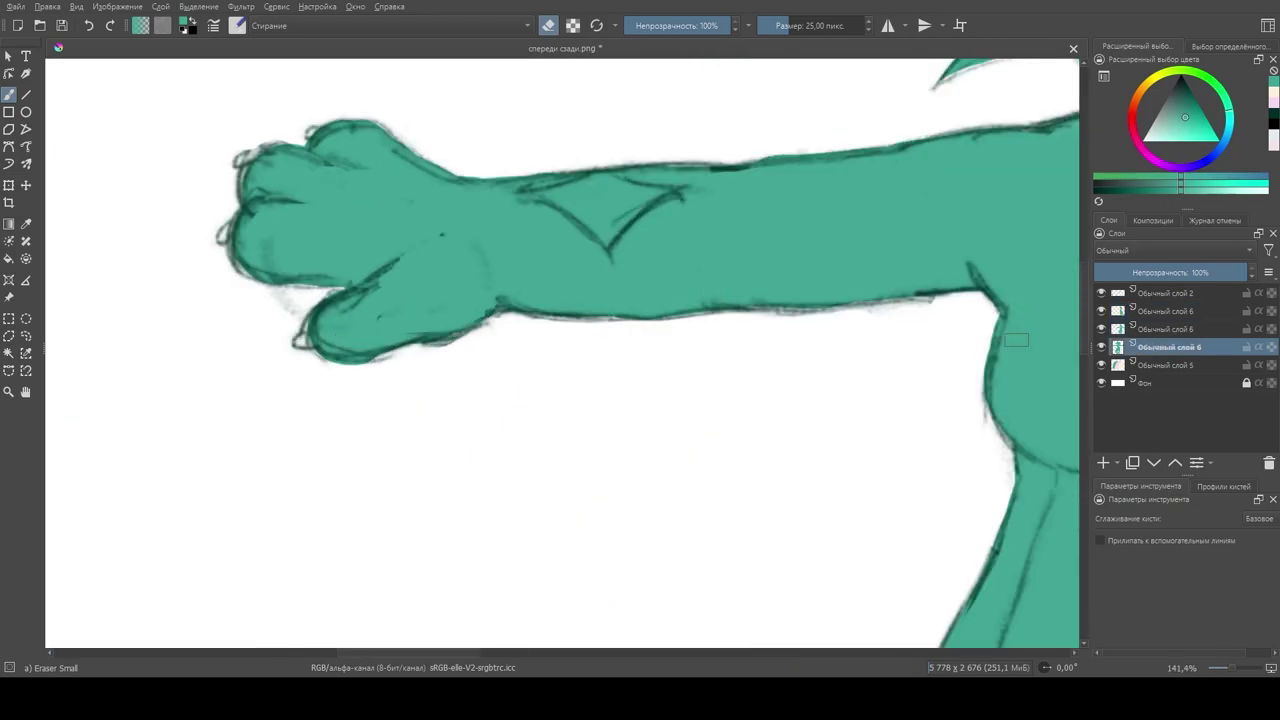
left_click(1103, 463)
right_click(361, 243)
left_click(273, 215)
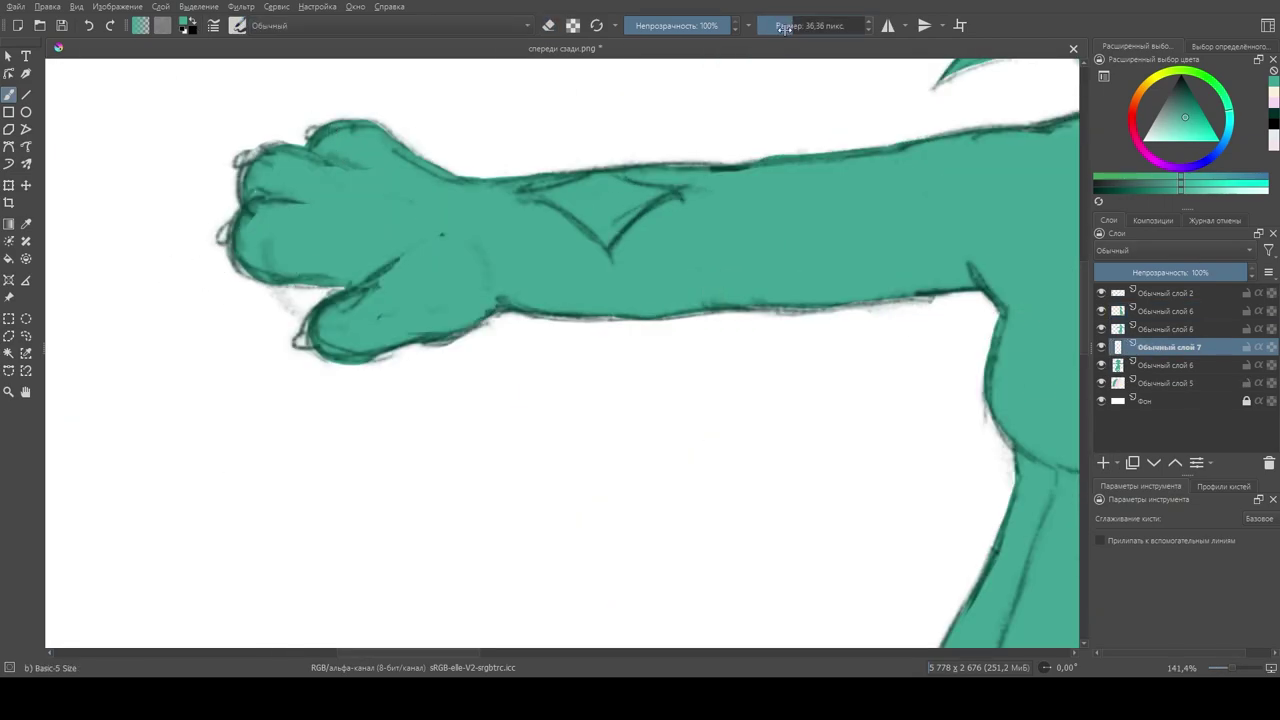
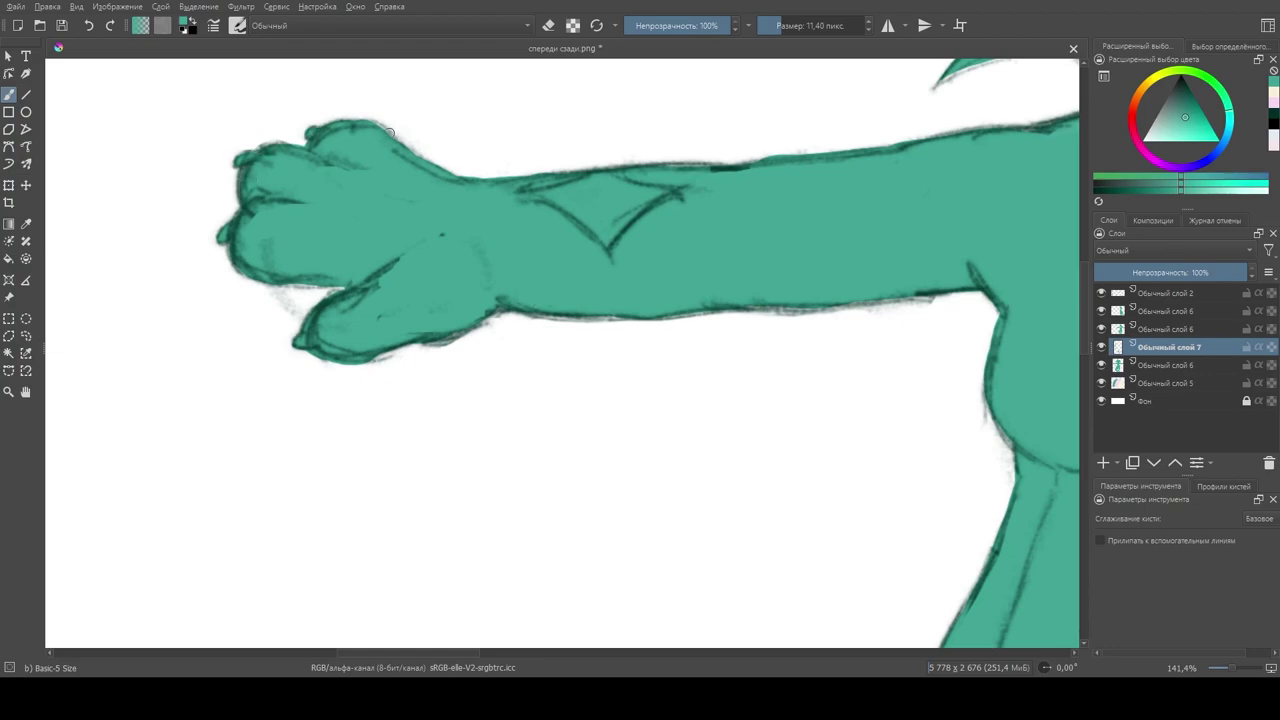
Step: Duplicate the front view's claw layer, mirror the copy horizontally onto the opposite paw, and merge both sets of claws
scroll(390, 131, "down", 3)
key("ctrl+j")
scroll(390, 131, "down", 1)
key("ctrl+t")
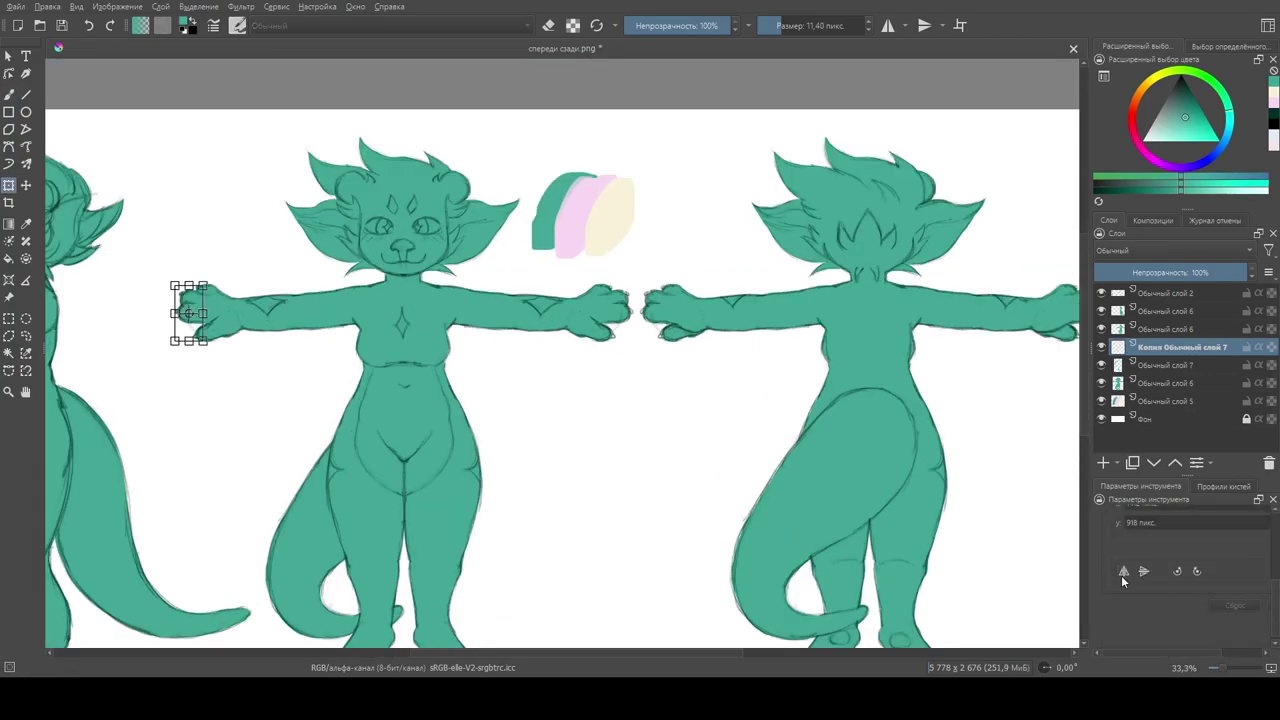
scroll(450, 225, "up", 1)
left_click_drag(63, 363, 709, 363)
scroll(713, 365, "up", 5)
left_click(26, 336)
key("ctrl+t")
left_click(26, 335)
scroll(634, 331, "down", 6)
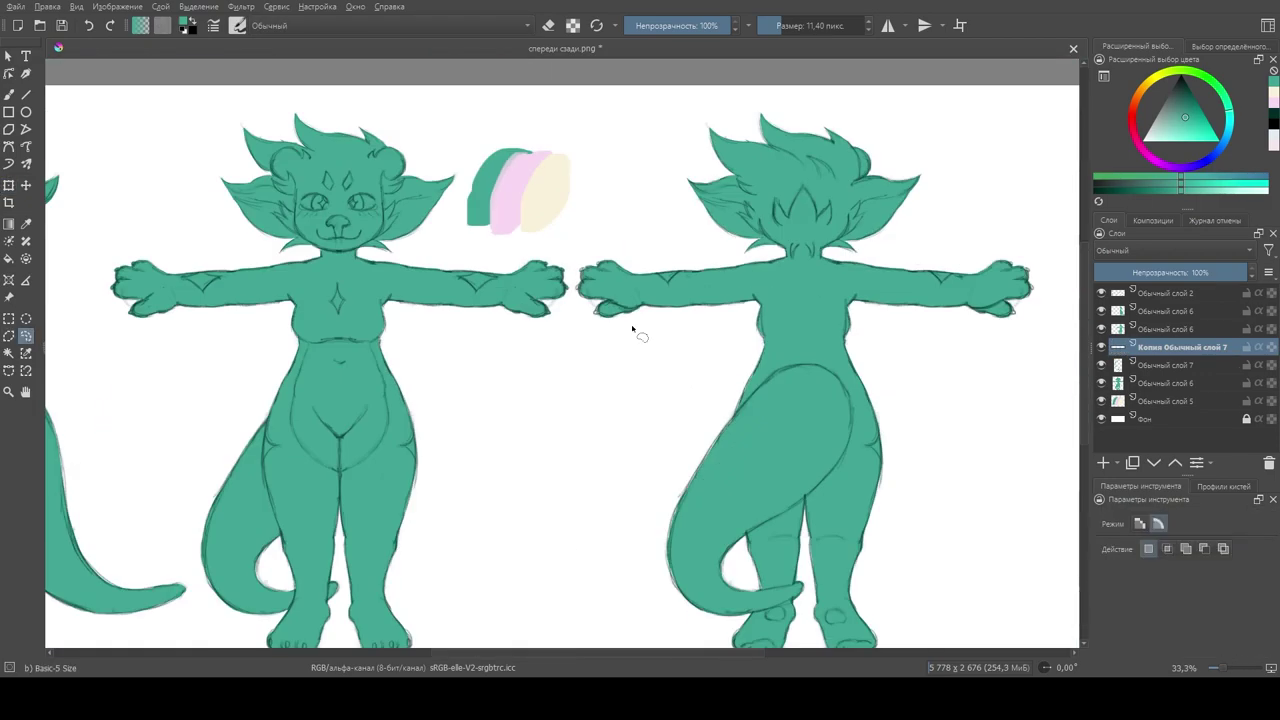
Step: Duplicate the layer with both sets of claws and move the copy onto the back view's paws
key("ctrl+t")
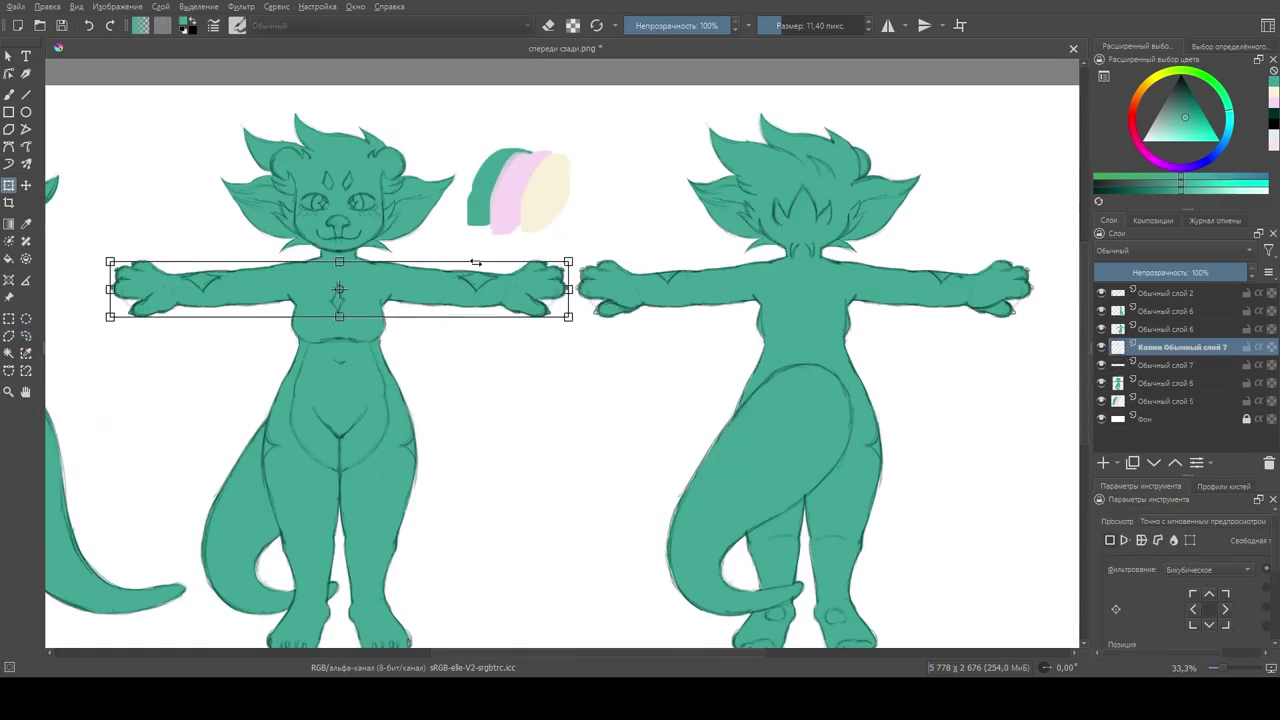
scroll(545, 262, "up", 4)
key("ctrl+e")
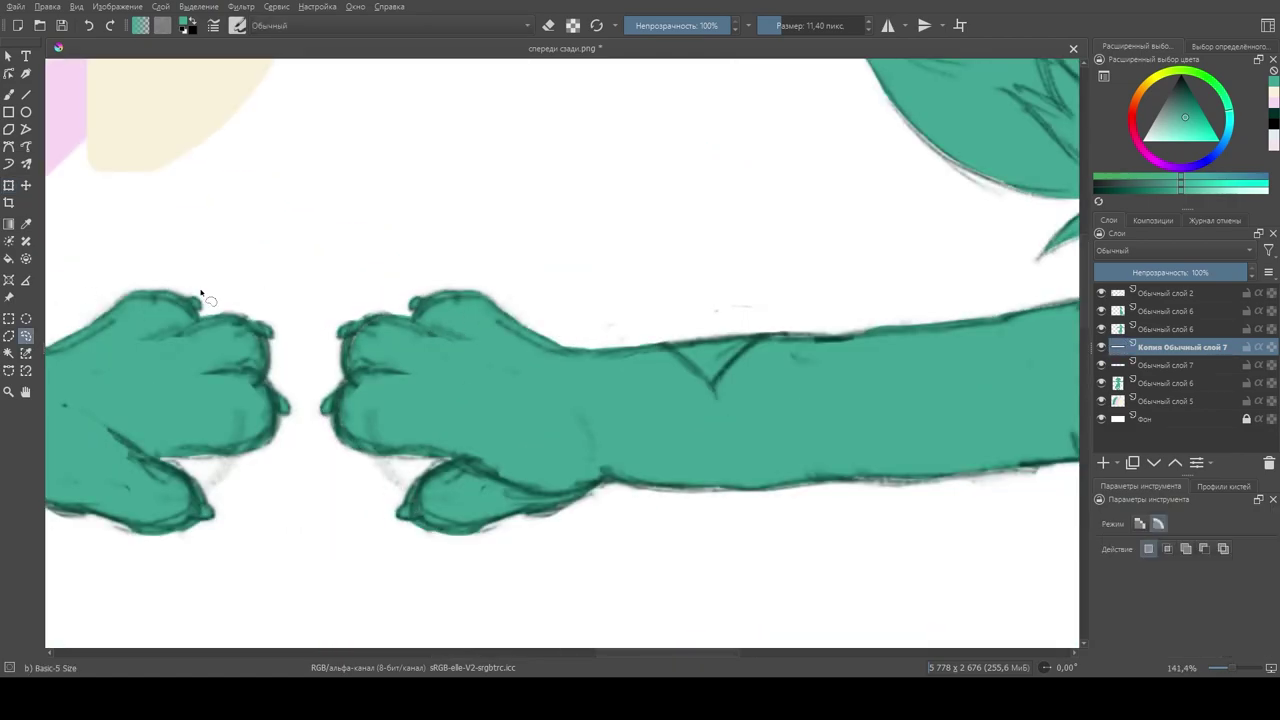
Step: Merge the claw layers and the teal layers of all three views into one base layer
scroll(400, 360, "down", 5)
left_click(1175, 330)
key("ctrl+e")
key("ctrl+e")
key("ctrl+e")
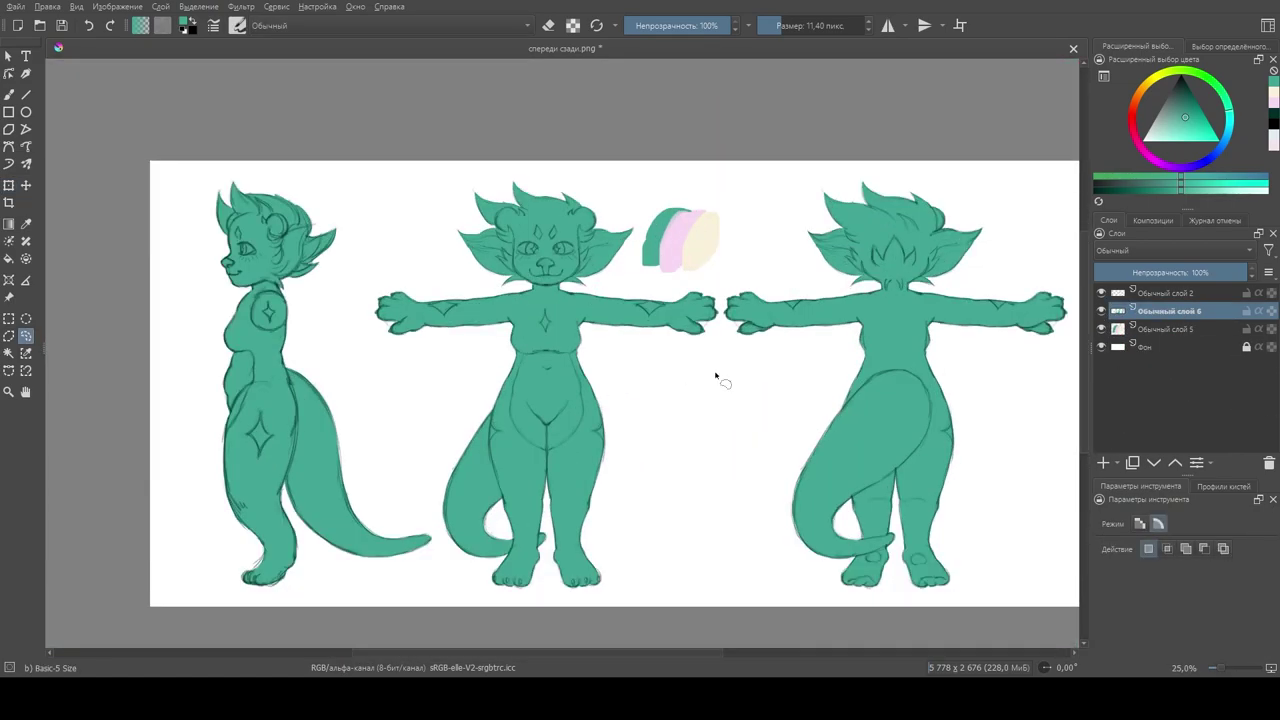
left_click(1101, 311)
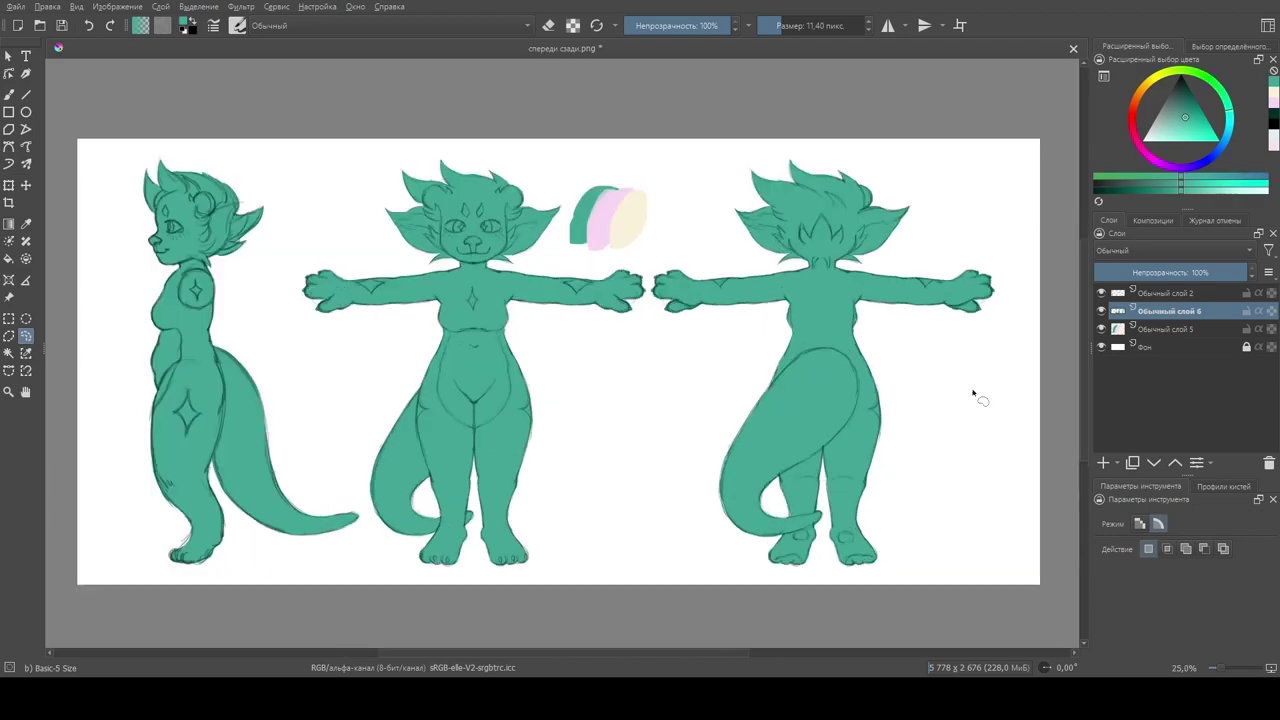
Step: Add a layer filled with dark brown in the Осветление blending mode above the teal figures
left_click(1175, 95)
key("f")
left_click(994, 271)
scroll(1170, 250, "down", 1)
key("b")
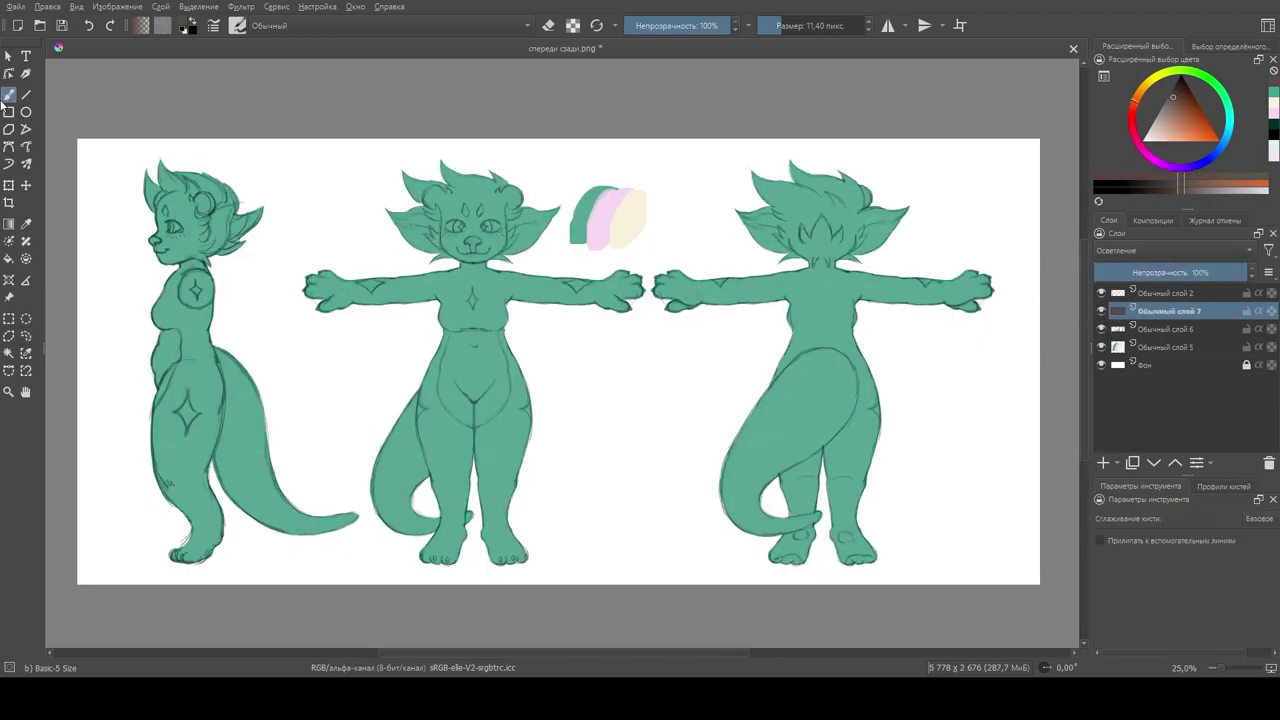
Step: Repaint the palette's teal swatch in the muted teal with a brush of about 145 px and delete the Осветление layer
scroll(560, 350, "up", 3)
left_click(1165, 347)
left_click(1101, 311)
right_click(634, 211)
left_click(692, 172)
mouse_move(575, 215)
left_mouse_down()
mouse_move(580, 280)
mouse_move(600, 300)
left_mouse_up()
scroll(675, 115, "down", 1)
left_click(1114, 336)
left_click(1165, 311)
key("shift+Delete")
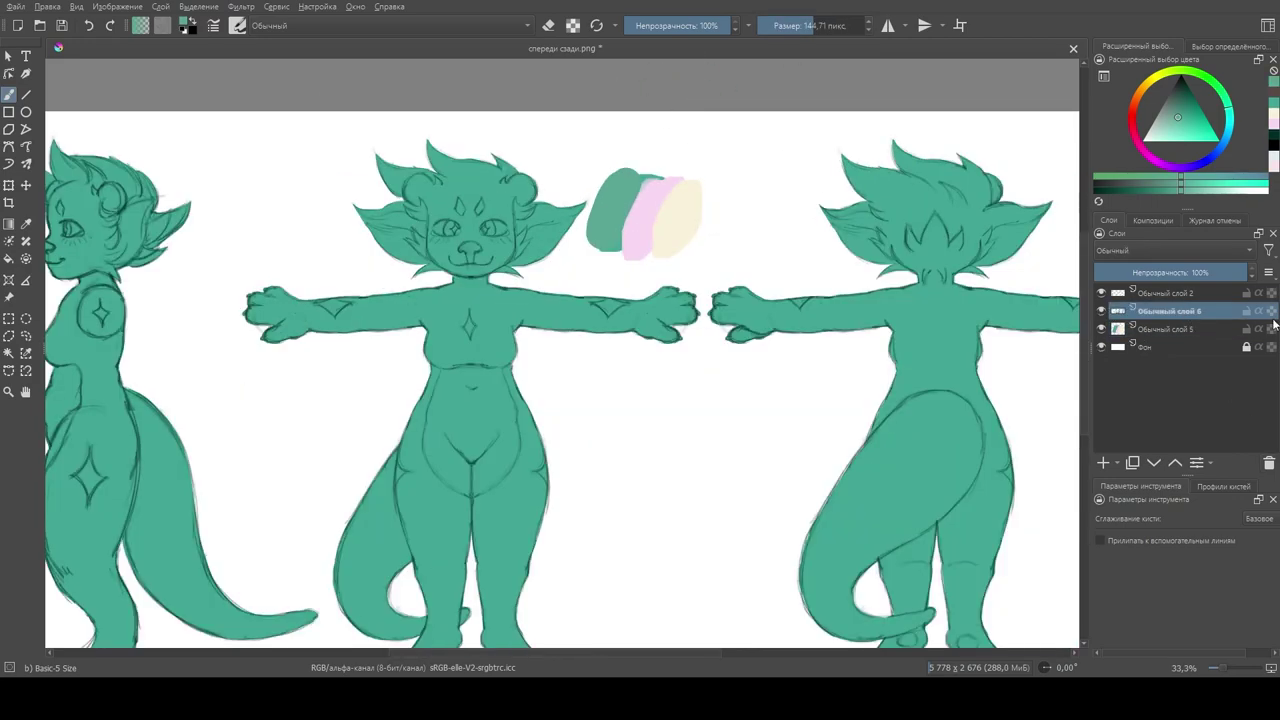
Step: Lock the base layer's transparency and repaint the back view grey-brown with a brush of about 443 px
scroll(448, 250, "down", 2)
key("x")
left_click_drag(720, 212, 640, 231)
key("ctrl+z")
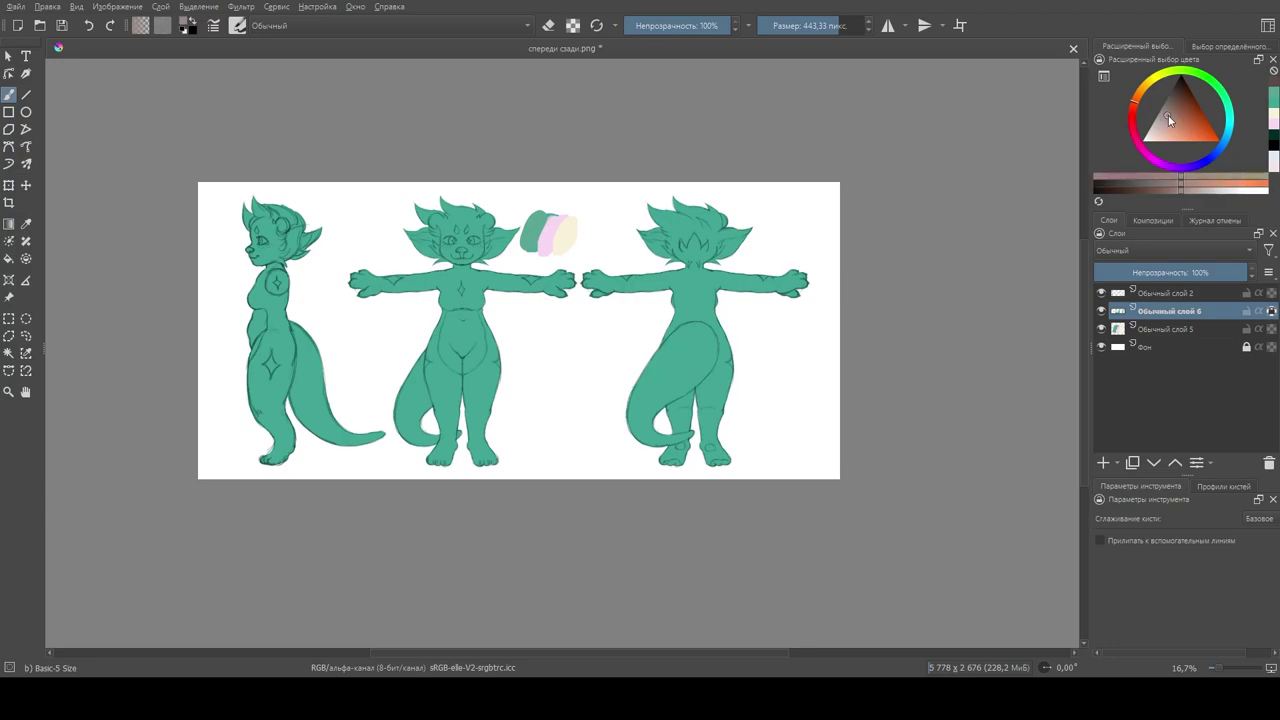
left_click_drag(720, 210, 640, 300)
scroll(760, 225, "up", 1)
mouse_move(560, 285)
left_mouse_down()
mouse_move(578, 565)
mouse_move(685, 540)
mouse_move(650, 450)
left_mouse_up()
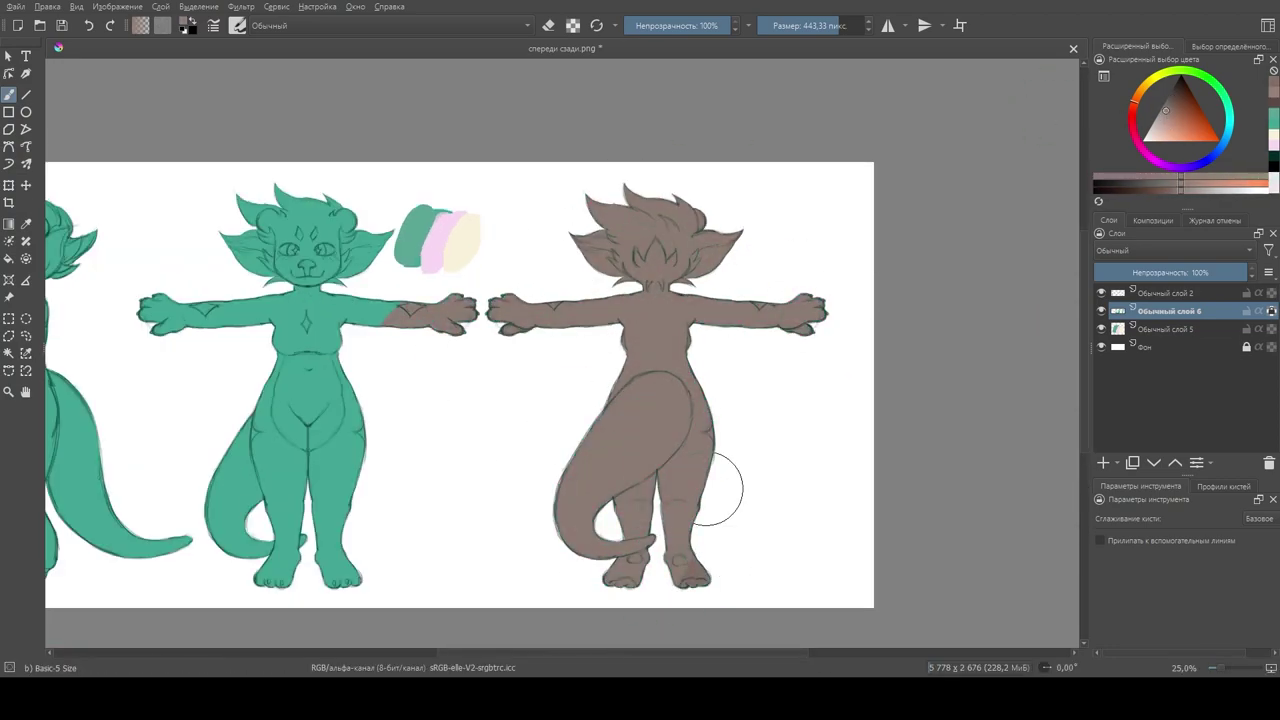
Step: Repaint the front view and the profile in the same grey-brown
left_click_drag(265, 225, 300, 340)
left_click_drag(250, 400, 300, 560)
scroll(300, 367, "down", 1)
mouse_move(305, 367)
left_mouse_down()
mouse_move(330, 480)
mouse_move(425, 495)
left_mouse_up()
key("ctrl+r")
scroll(443, 360, "up", 2)
left_click(9, 95)
scroll(509, 214, "up", 1)
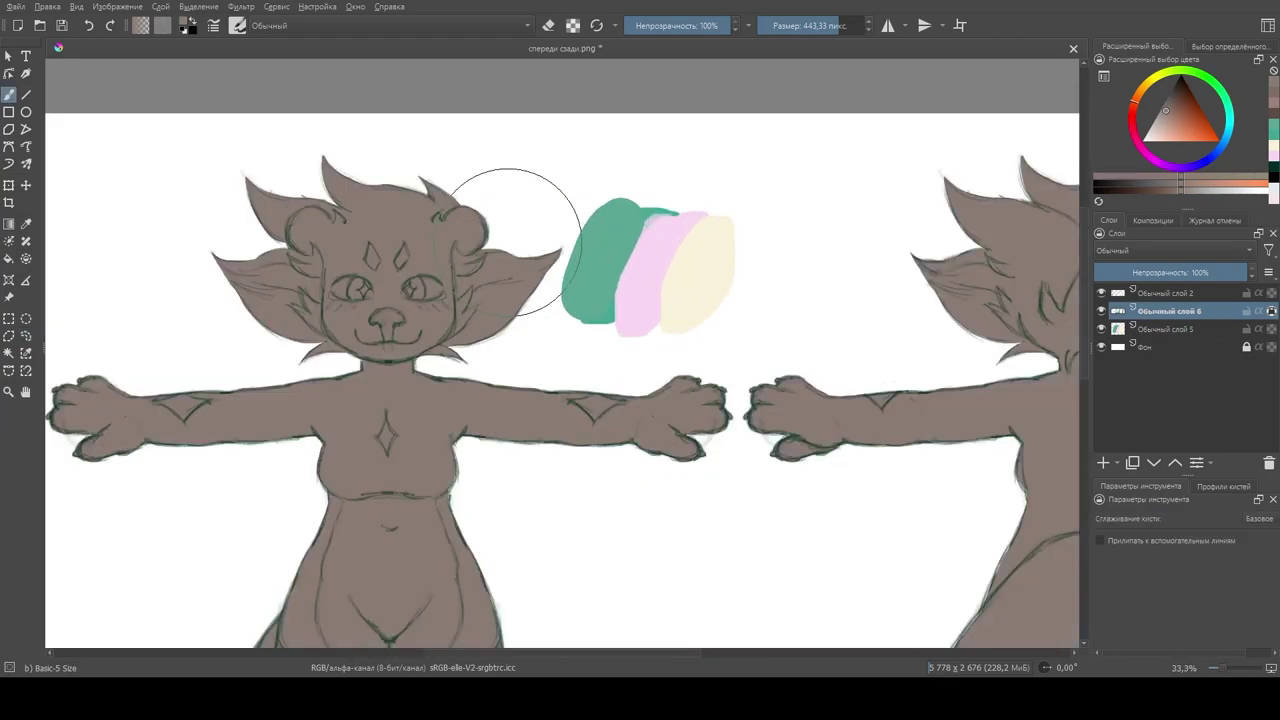
left_click(1132, 463)
key("ctrl+z")
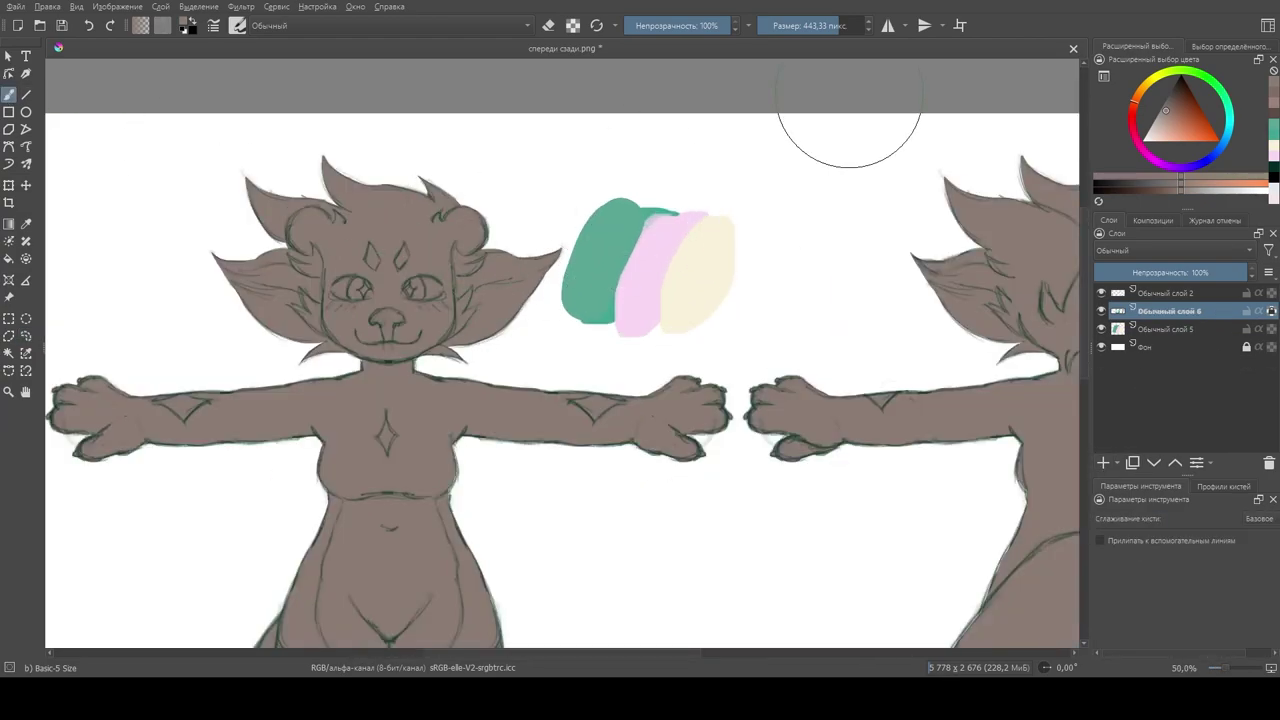
key("ctrl+shift+m")
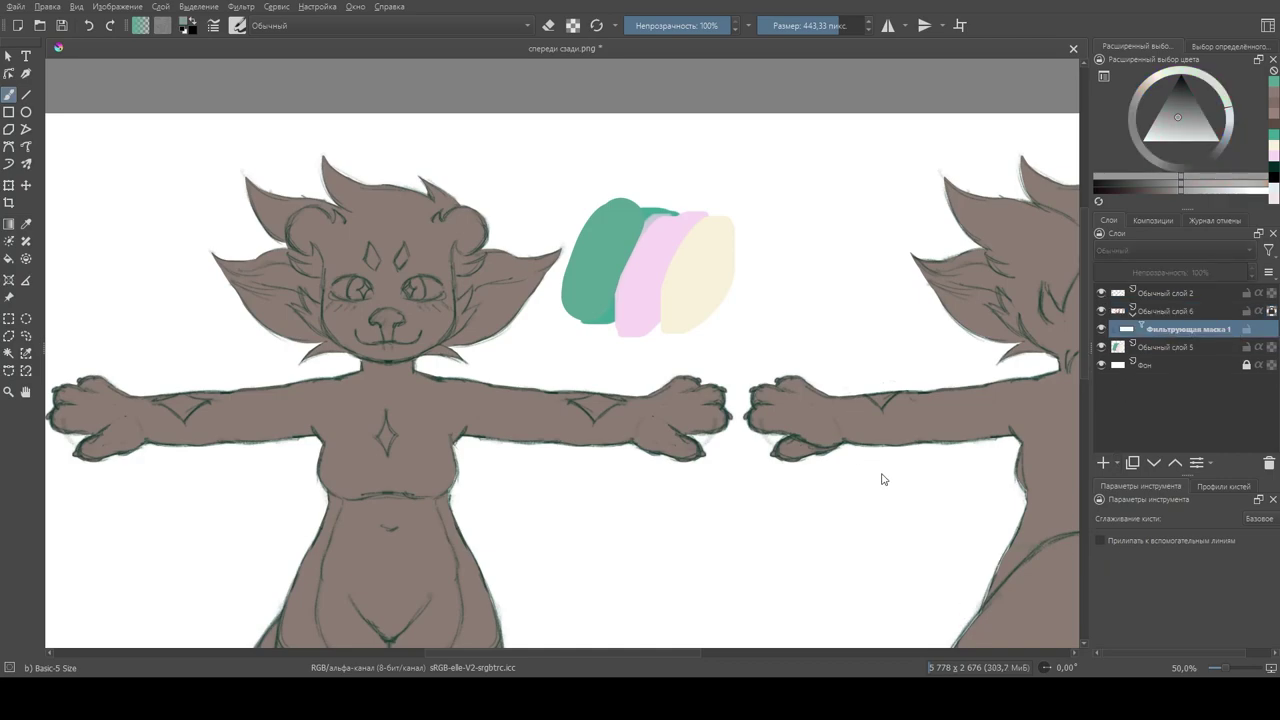
key("ctrl+z")
key("ctrl+shift+z")
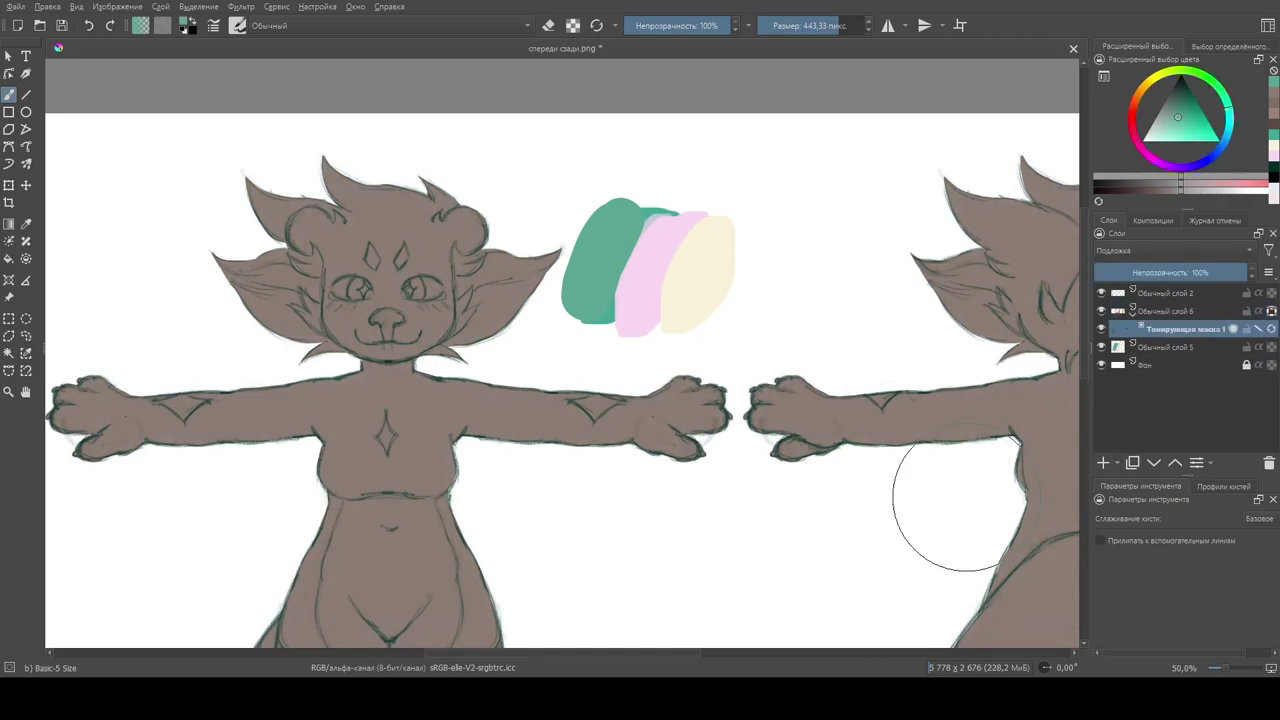
key("ctrl+z")
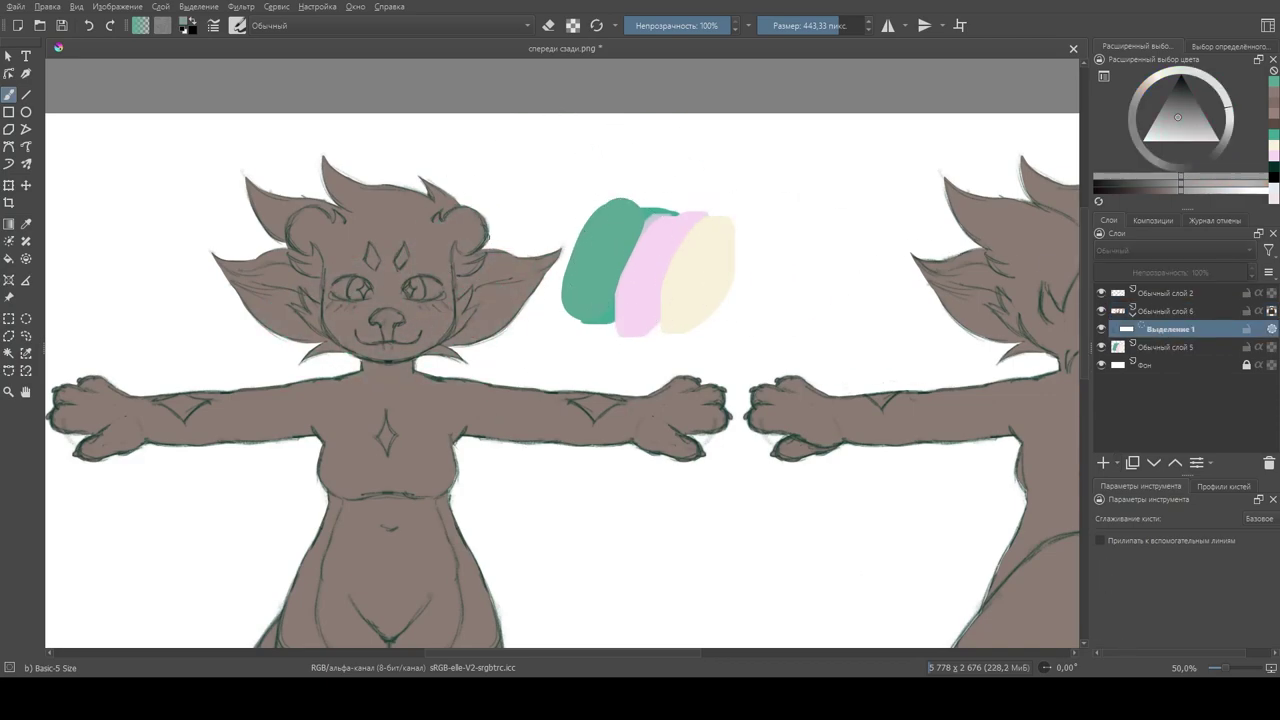
left_click(1180, 328)
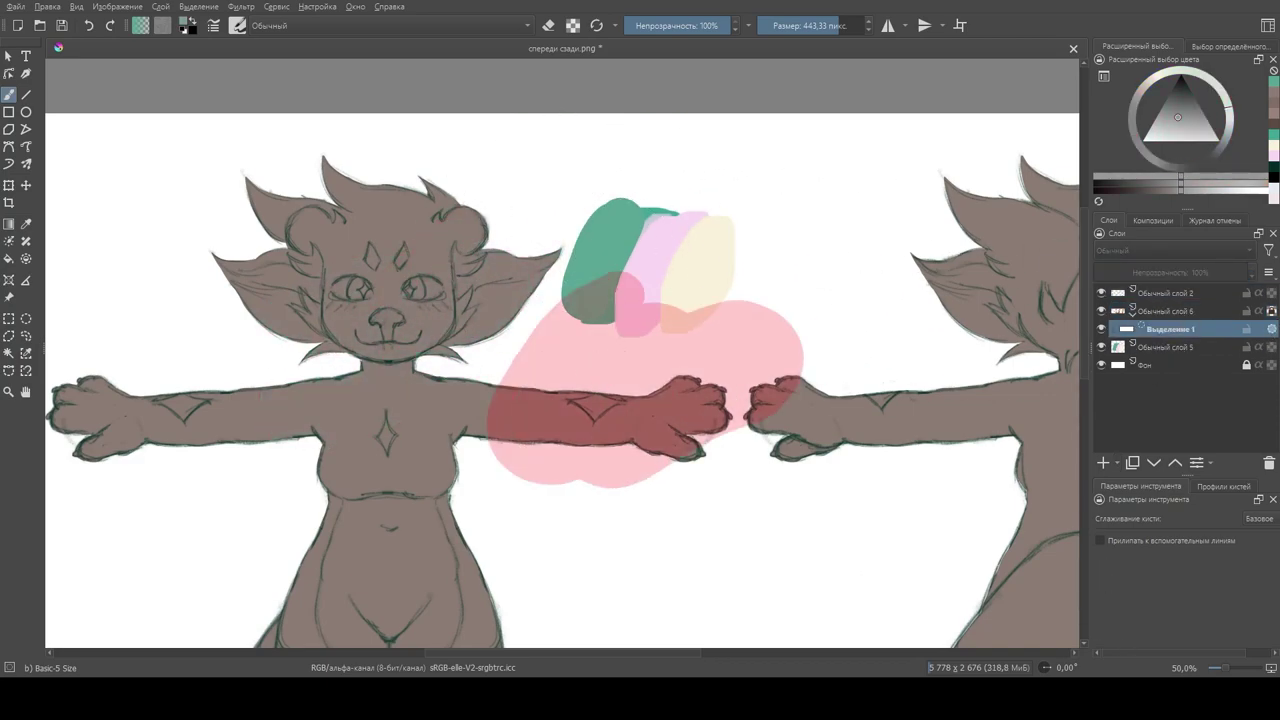
key("ctrl+shift+z")
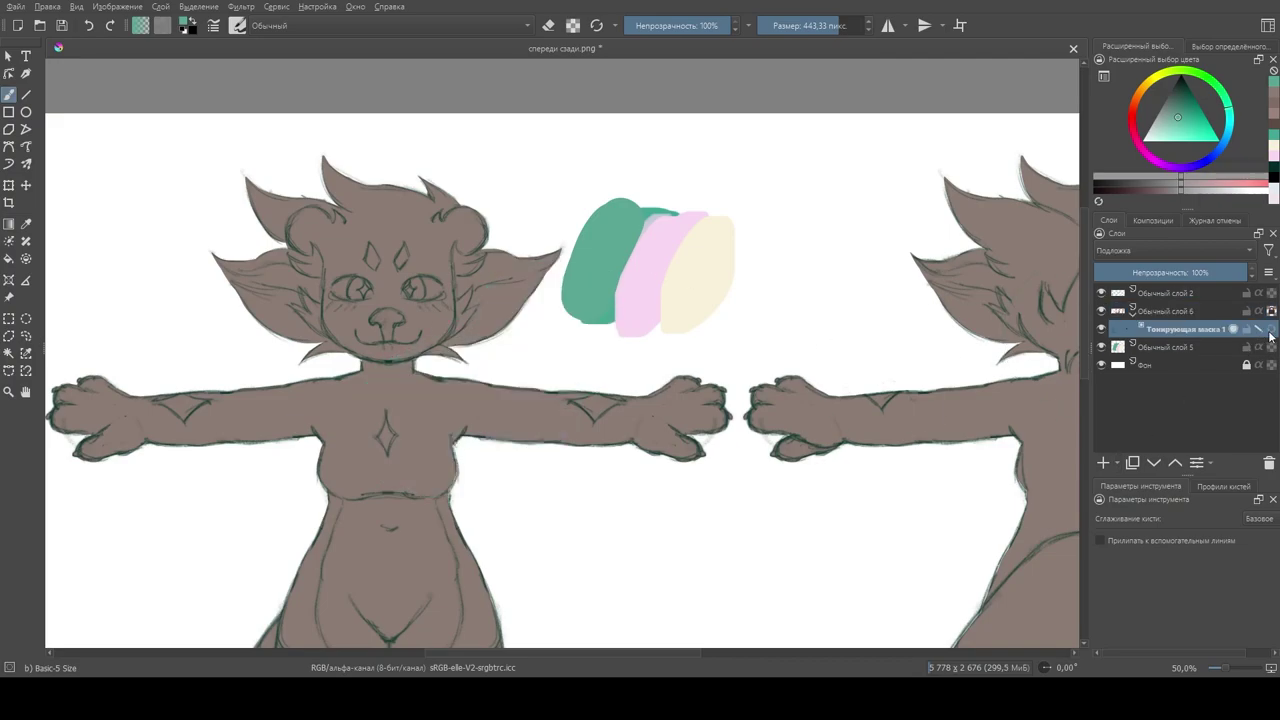
left_click(1271, 329)
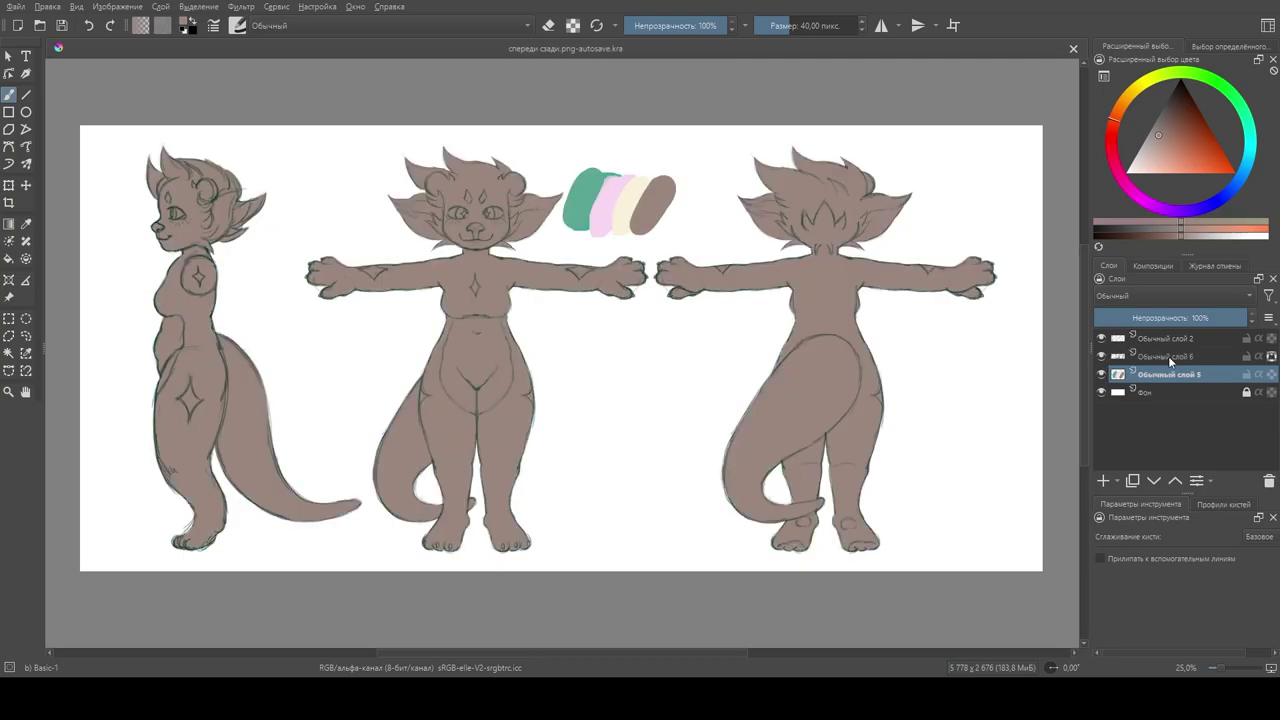
Step: Duplicate the grey-brown base layer and fill the front view's eyes with the cream from the palette
left_click(1170, 356)
key("ctrl+j")
scroll(640, 178, "up", 2)
left_click(636, 182, "ctrl")
scroll(316, 199, "up", 2)
left_click_drag(285, 285, 345, 275)
left_click_drag(425, 280, 455, 270)
key("[")
key("[")
key("[")
left_click_drag(382, 545, 382, 585)
Step: Fill the front view's chest diamond and viewer's-right forearm marking with teal, using the Marker Dry brush at about 16 px
left_click(830, 320, "ctrl")
scroll(635, 244, "down", 1)
scroll(574, 478, "up", 1)
mouse_move(414, 420)
left_mouse_down()
mouse_move(414, 465)
mouse_move(396, 458)
left_mouse_up()
right_click(411, 366)
left_click(324, 394)
key("[")
key("[")
key("[")
key("[")
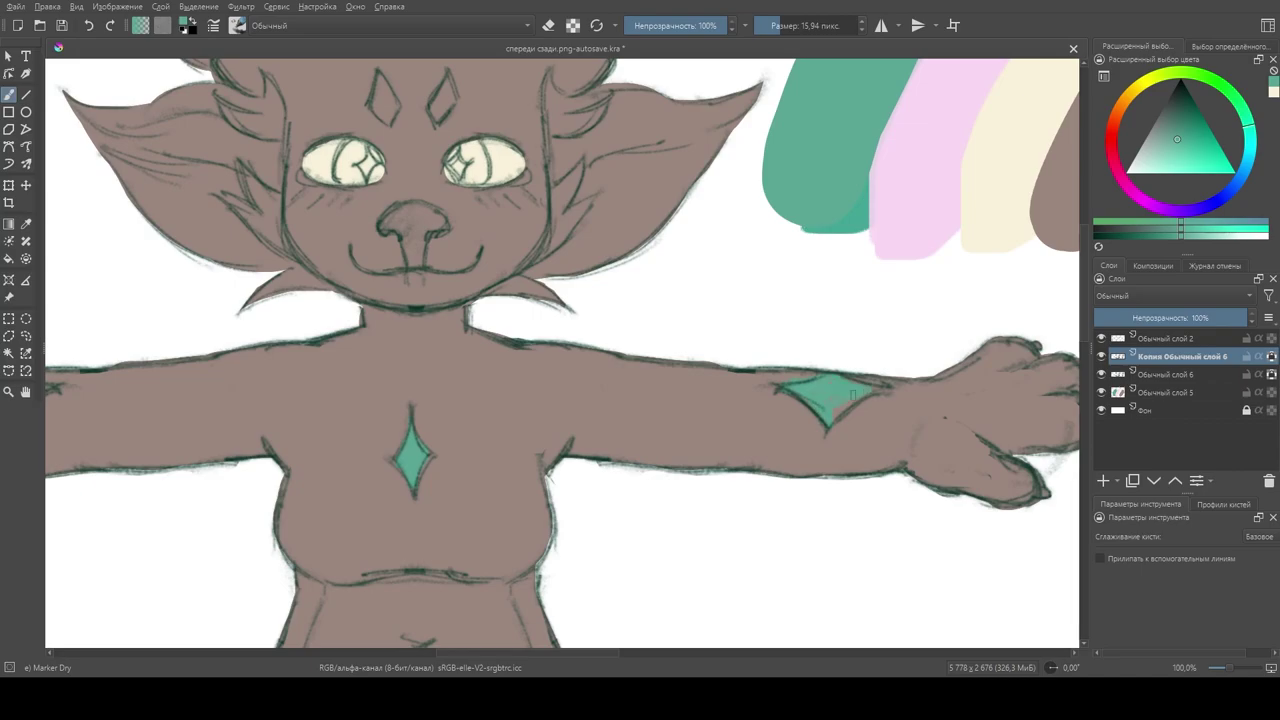
Step: Fill the front view's viewer's-left forearm marking and the markings on both outer thighs with teal
key("m")
left_click_drag(292, 303, 270, 282)
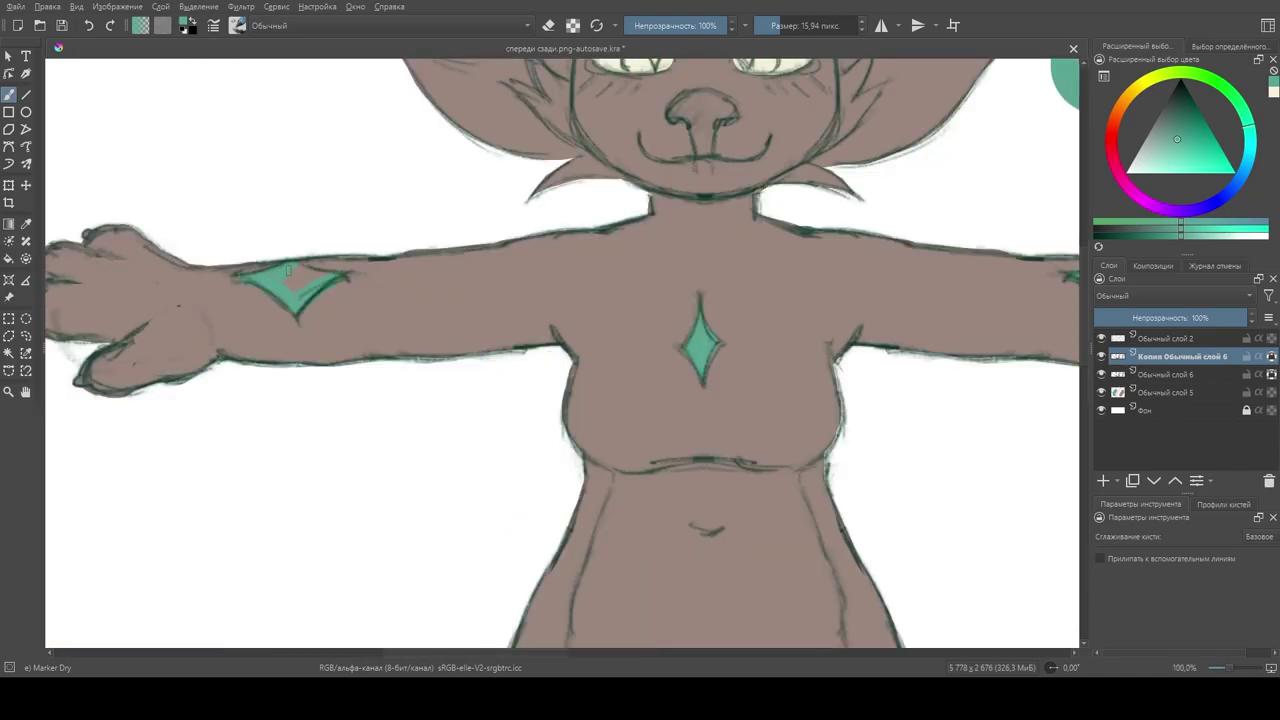
scroll(383, 246, "down", 3)
scroll(298, 286, "up", 4)
left_click_drag(323, 378, 316, 415)
scroll(950, 368, "down", 5)
Step: Paint the front view's outer toenails and the claws on the front and back views' paws teal
scroll(505, 473, "up", 4)
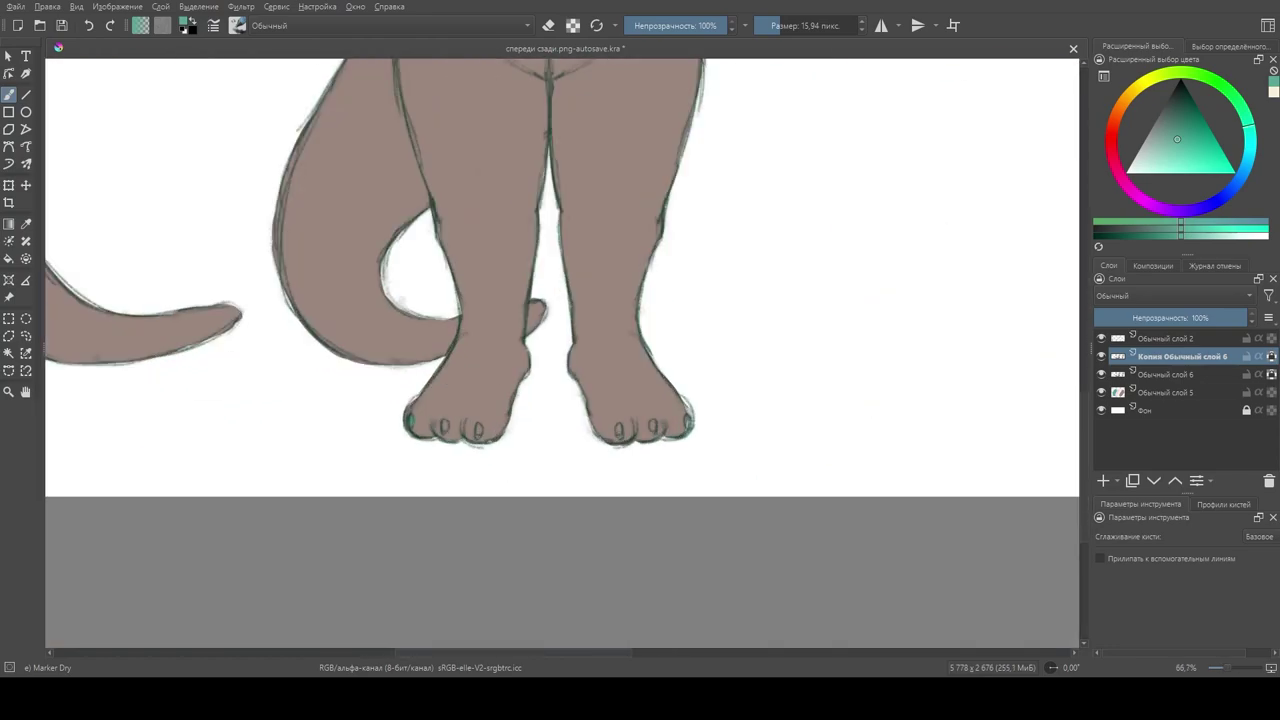
scroll(787, 358, "down", 3)
scroll(787, 358, "up", 4)
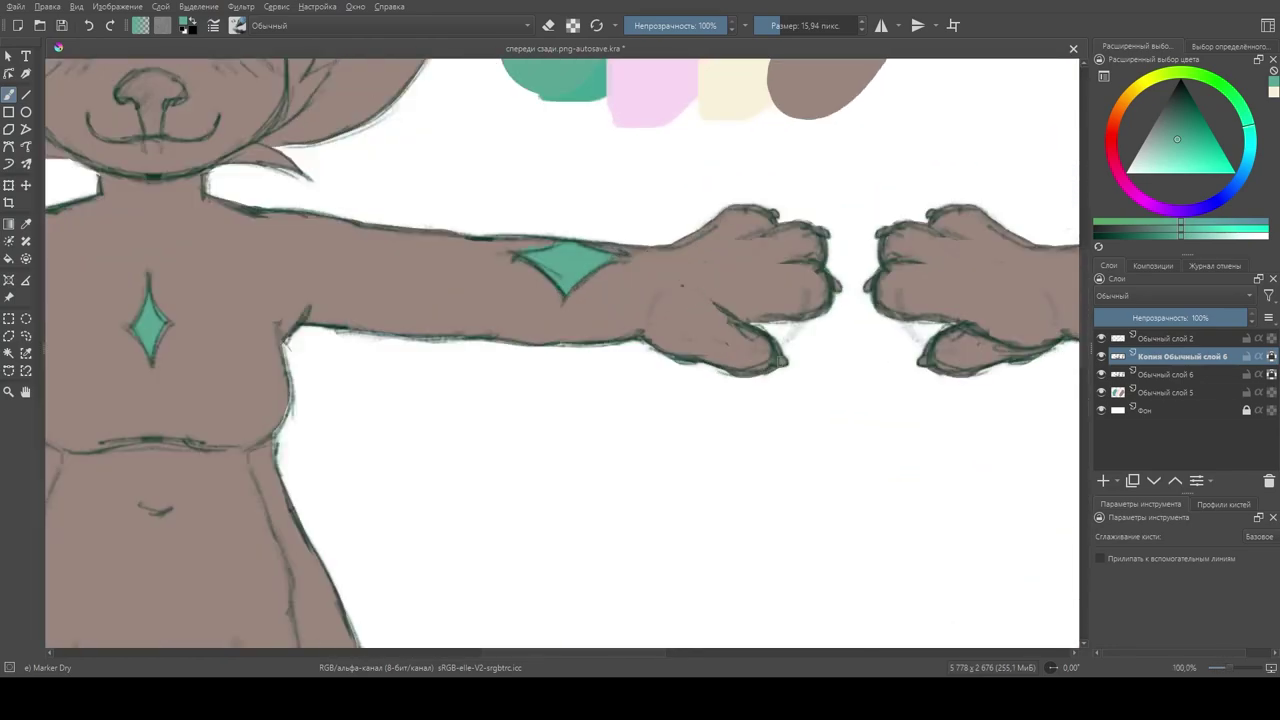
scroll(927, 365, "down", 3)
scroll(543, 147, "up", 3)
scroll(365, 326, "down", 3)
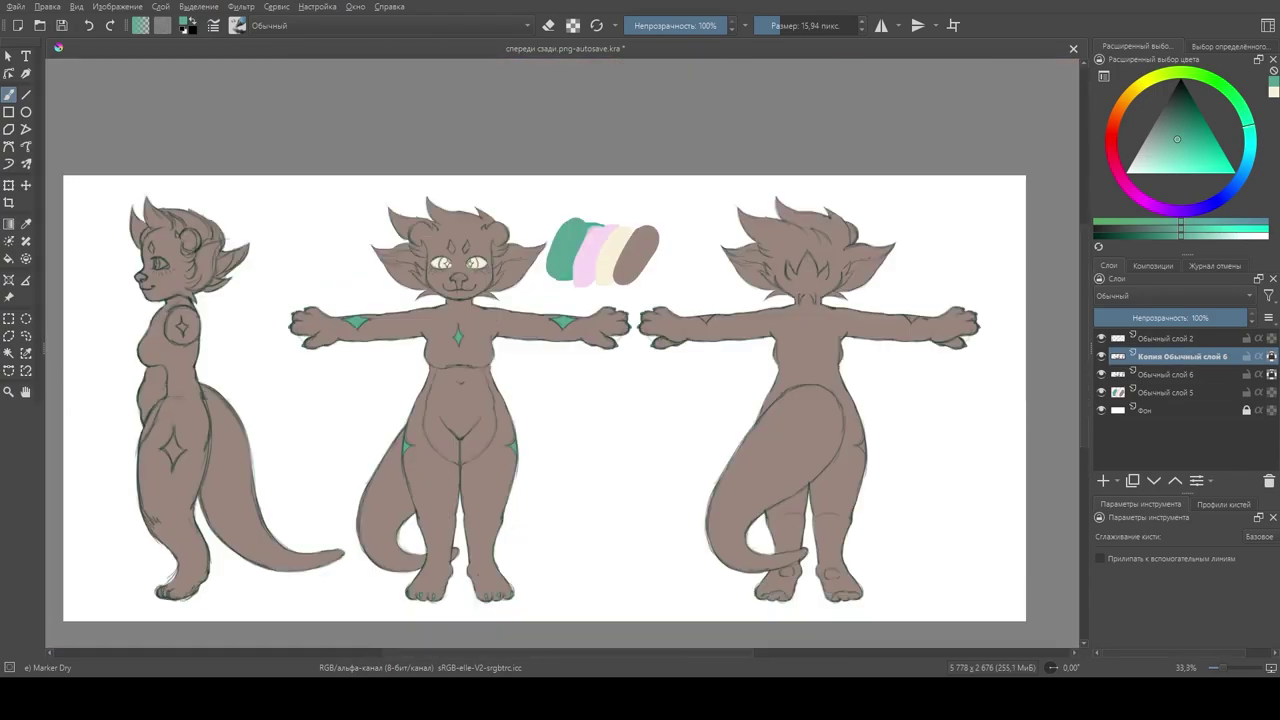
scroll(448, 203, "up", 3)
scroll(536, 170, "down", 1)
Step: Fill the front view's viewer's-right ear, cheek fur and hair with teal, reducing the brush to about 40 px
left_click(792, 27)
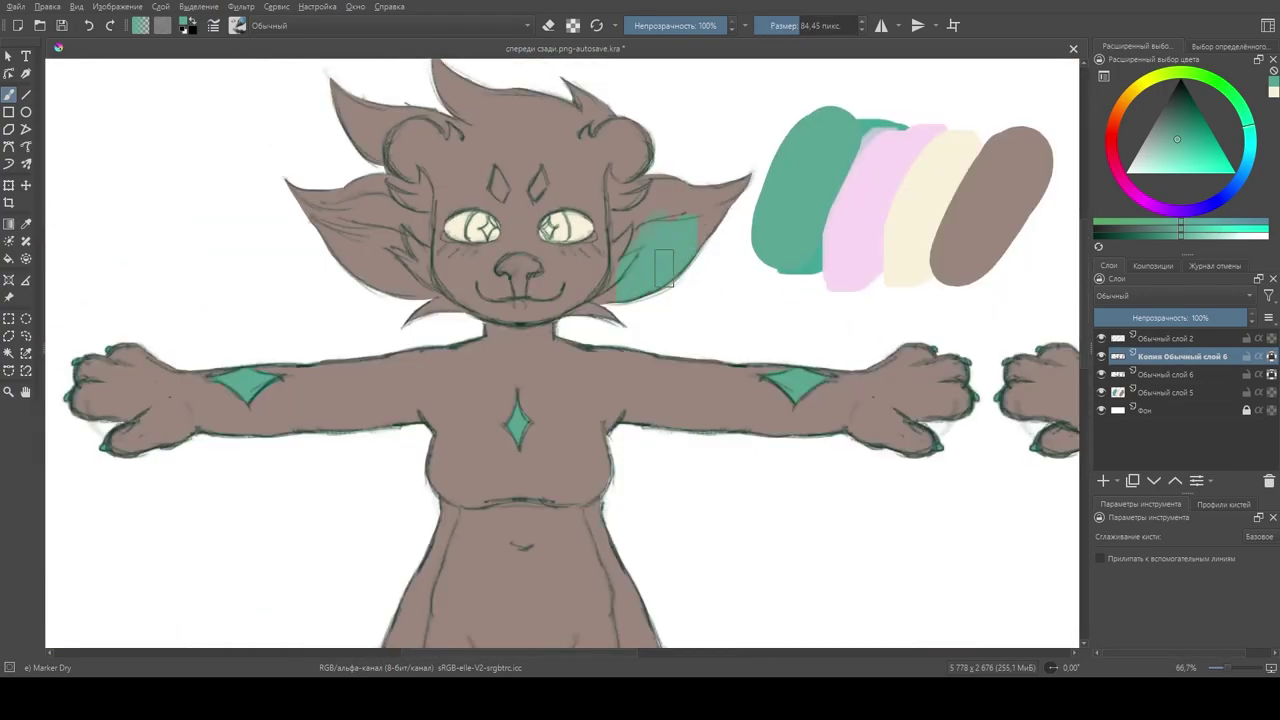
left_click_drag(792, 27, 788, 27)
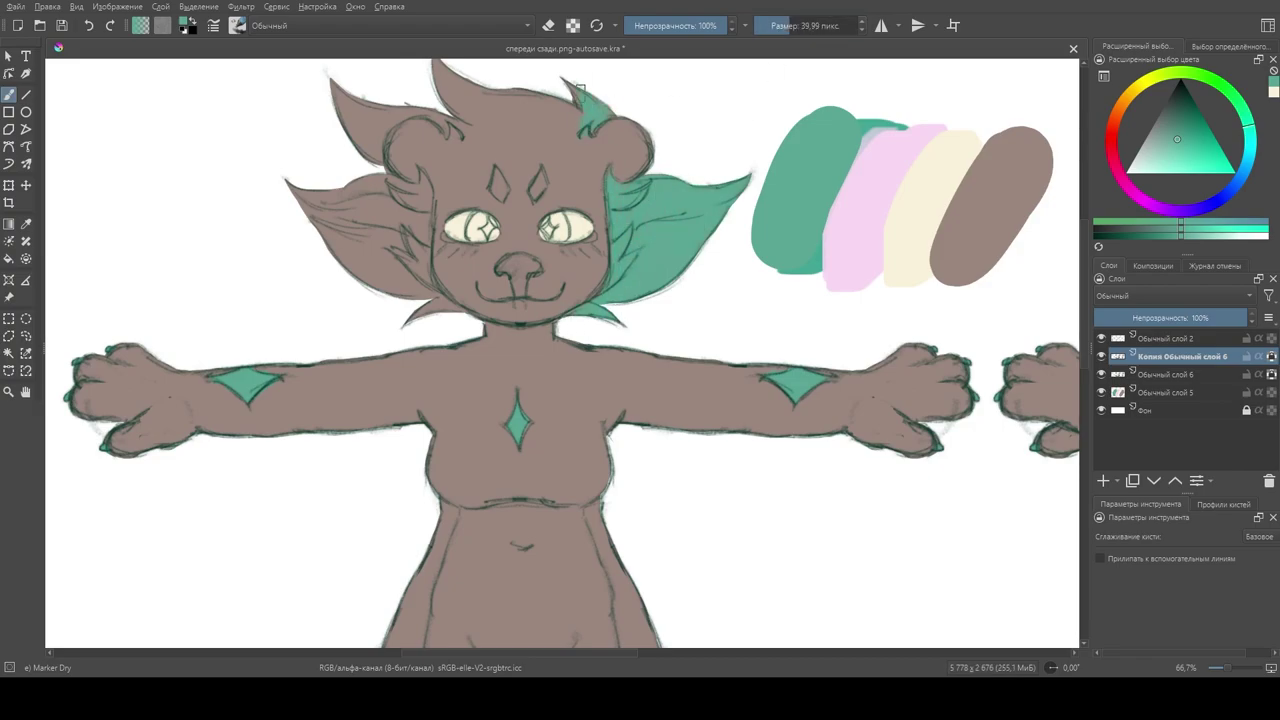
mouse_move(477, 101)
left_mouse_down()
mouse_move(566, 97)
mouse_move(504, 125)
mouse_move(515, 128)
mouse_move(562, 113)
left_mouse_up()
mouse_move(321, 69)
left_mouse_down()
mouse_move(368, 115)
mouse_move(417, 98)
left_mouse_up()
Step: Fill the front view's viewer's-left ear and cheek fur with teal, finishing with a brush of about 23 px
mouse_move(310, 182)
left_mouse_down()
mouse_move(372, 250)
mouse_move(395, 190)
left_mouse_up()
key("[")
key("[")
key("[")
key("[")
key("[")
key("[")
key("]")
key("]")
key("]")
key("]")
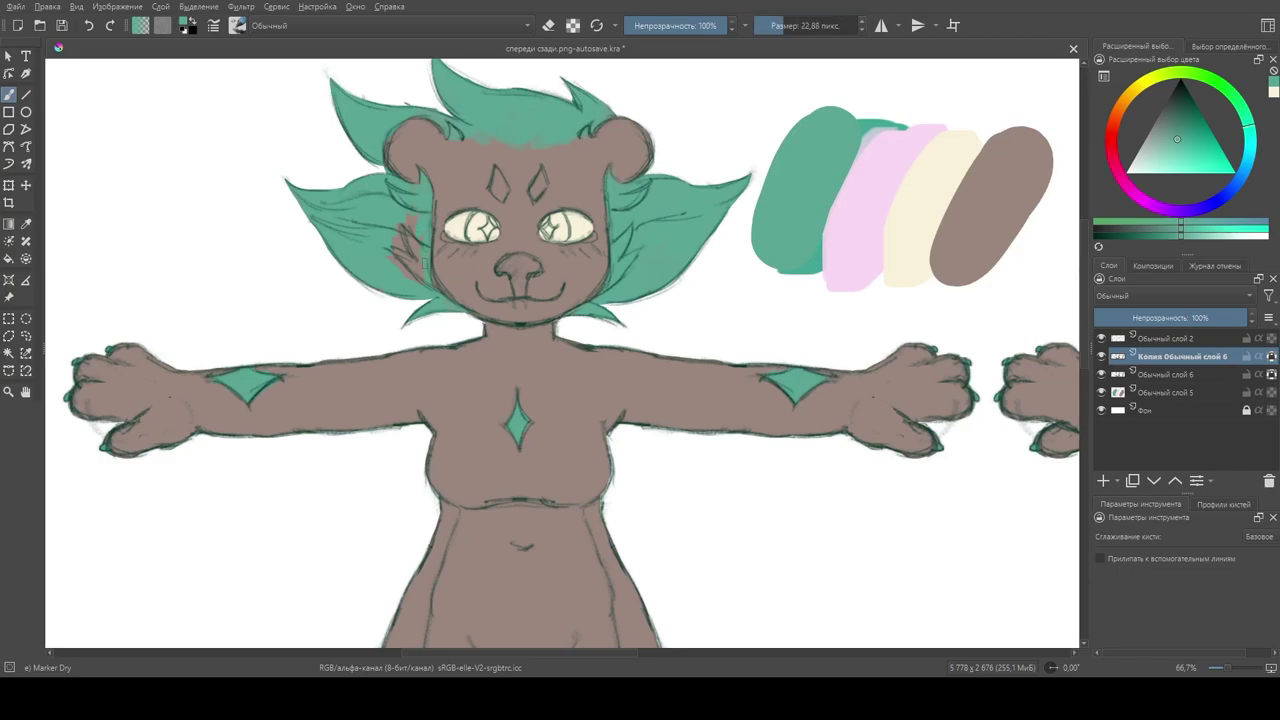
Step: Shape the front view's hairline into a point at mid-forehead by alternating sampled grey-brown and teal
left_click(498, 138, "ctrl")
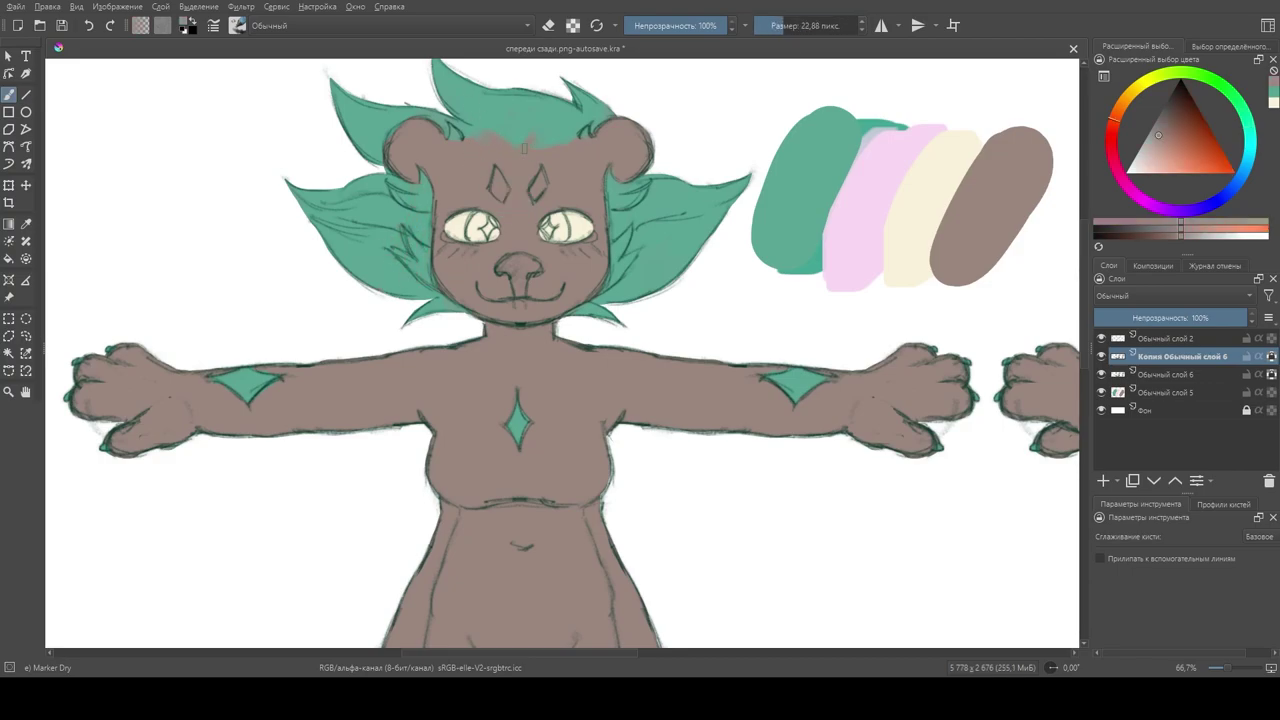
left_click(574, 125, "ctrl")
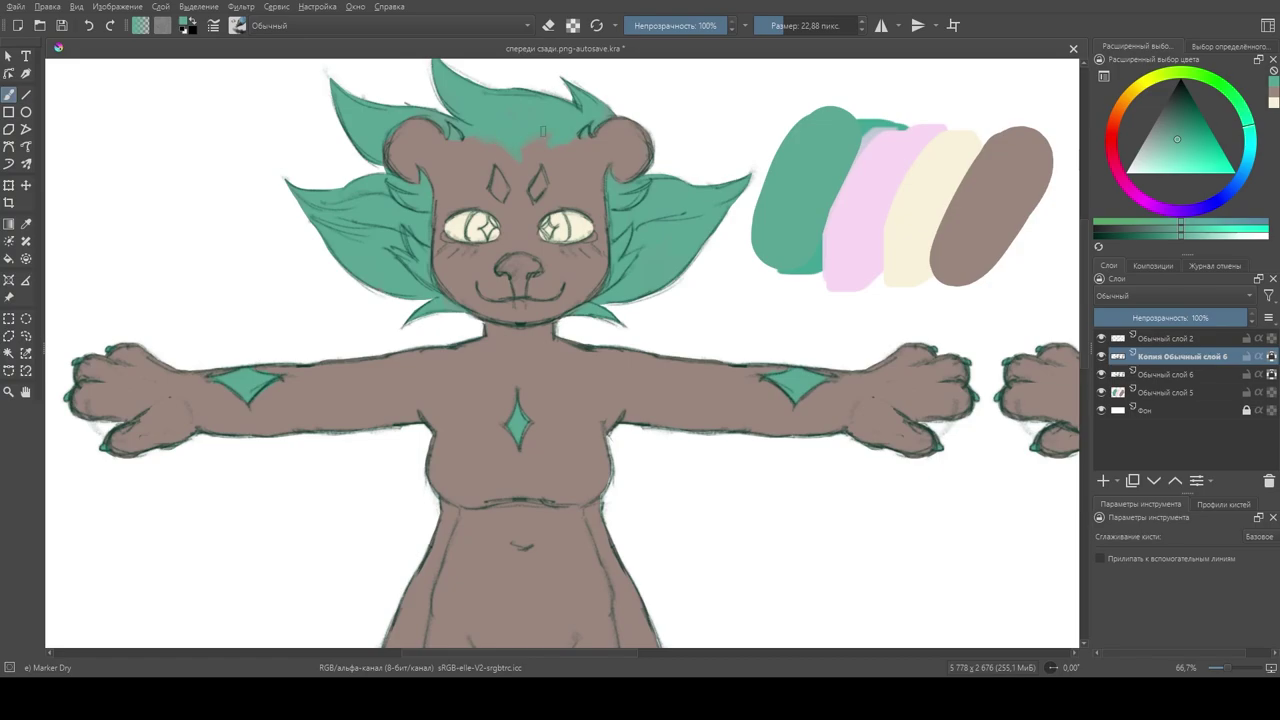
left_click(517, 168, "ctrl")
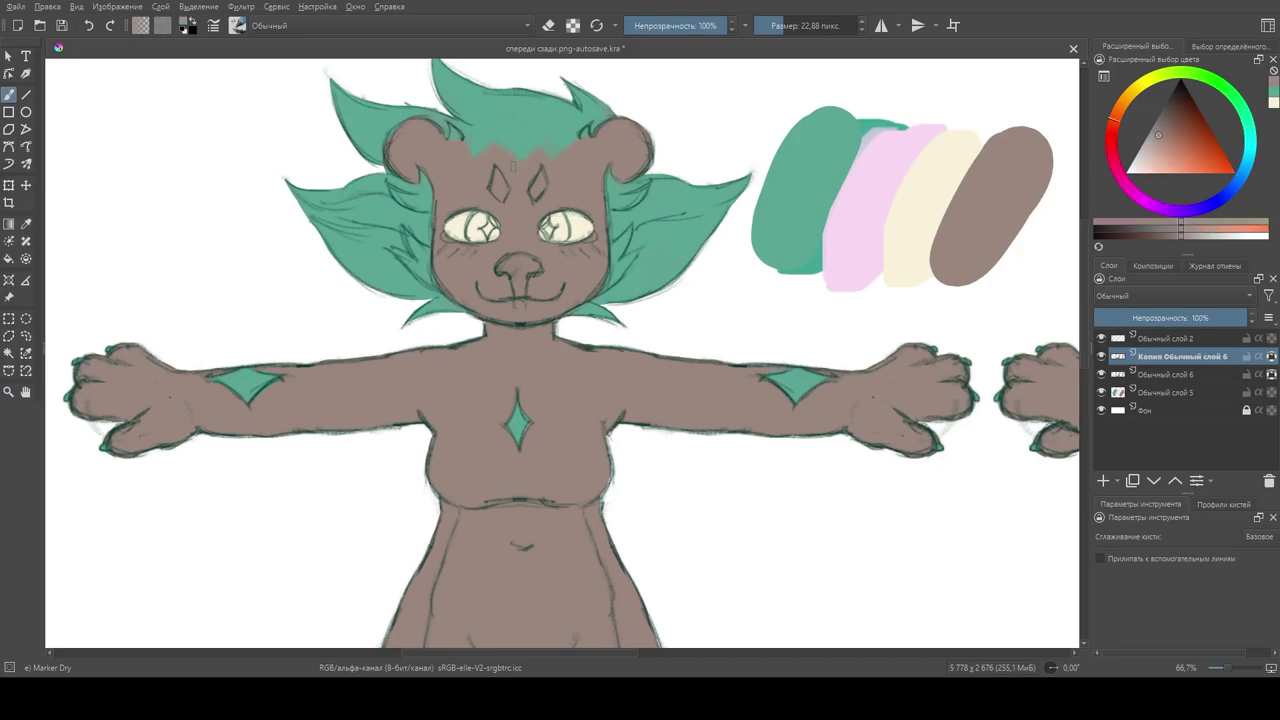
left_click(470, 138, "ctrl")
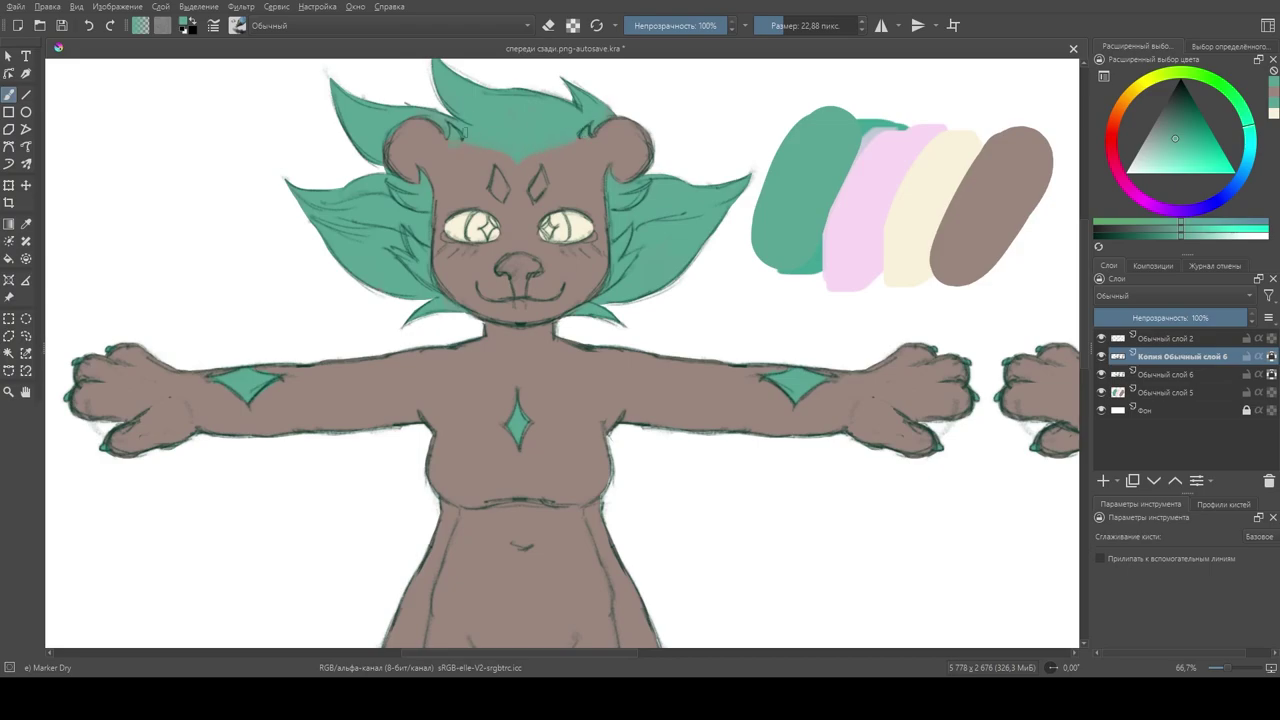
left_click_drag(592, 108, 441, 262)
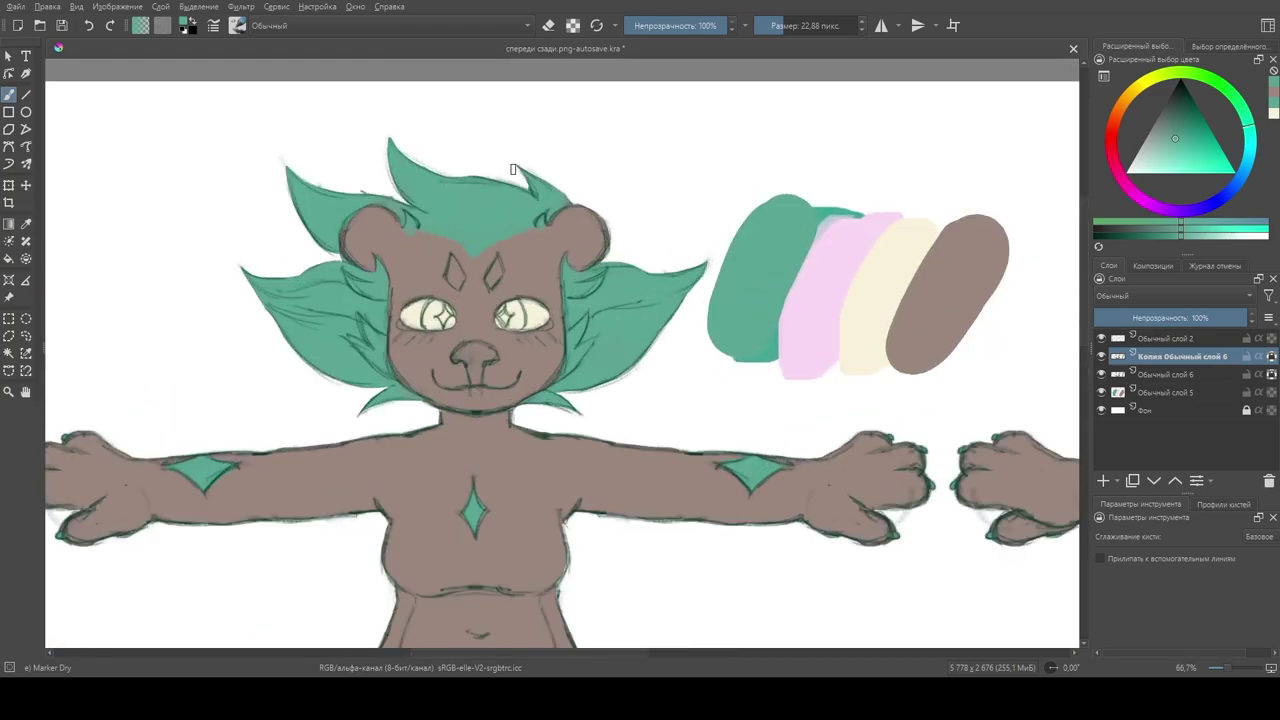
key("2")
key("1")
left_click_drag(692, 221, 819, 218)
left_click_drag(701, 175, 701, 203)
mouse_move(692, 165)
left_mouse_down()
mouse_move(718, 163)
mouse_move(752, 200)
left_mouse_up()
left_click_drag(738, 172, 772, 170)
key("ctrl+z")
key("ctrl+z")
key("ctrl+z")
key("ctrl+z")
key("ctrl+z")
left_click_drag(604, 208, 486, 268)
key("ctrl+z")
left_click_drag(350, 170, 665, 164)
key("ctrl+z")
left_click_drag(606, 200, 624, 138)
key("ctrl+z")
Step: Fill the front view's two forehead diamonds and nose with pale pink, using a brush of about 34 px
left_click_drag(458, 240, 460, 272)
left_click(1131, 170)
mouse_move(515, 262)
left_mouse_down()
mouse_move(516, 250)
mouse_move(522, 272)
mouse_move(500, 297)
left_mouse_up()
Step: Recolour the front view's chest diamond with cream
key("minus")
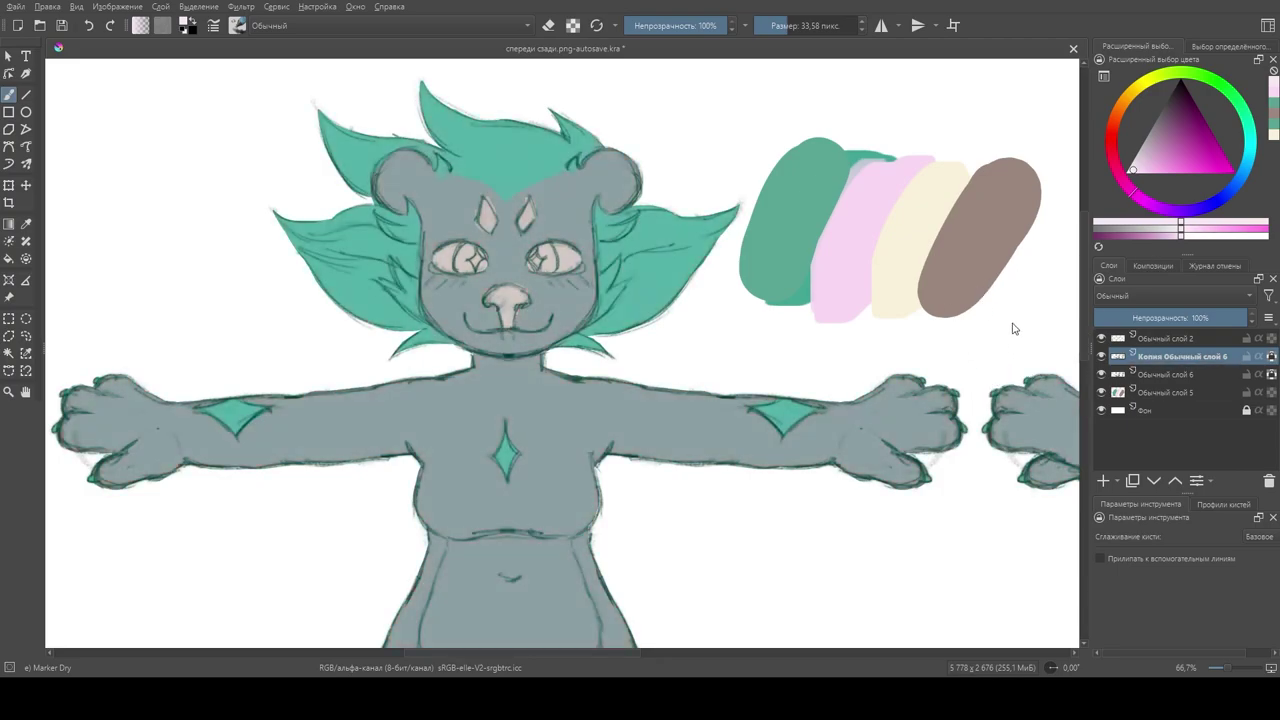
key("minus")
key("minus")
key("minus")
key("plus")
key("plus")
key("plus")
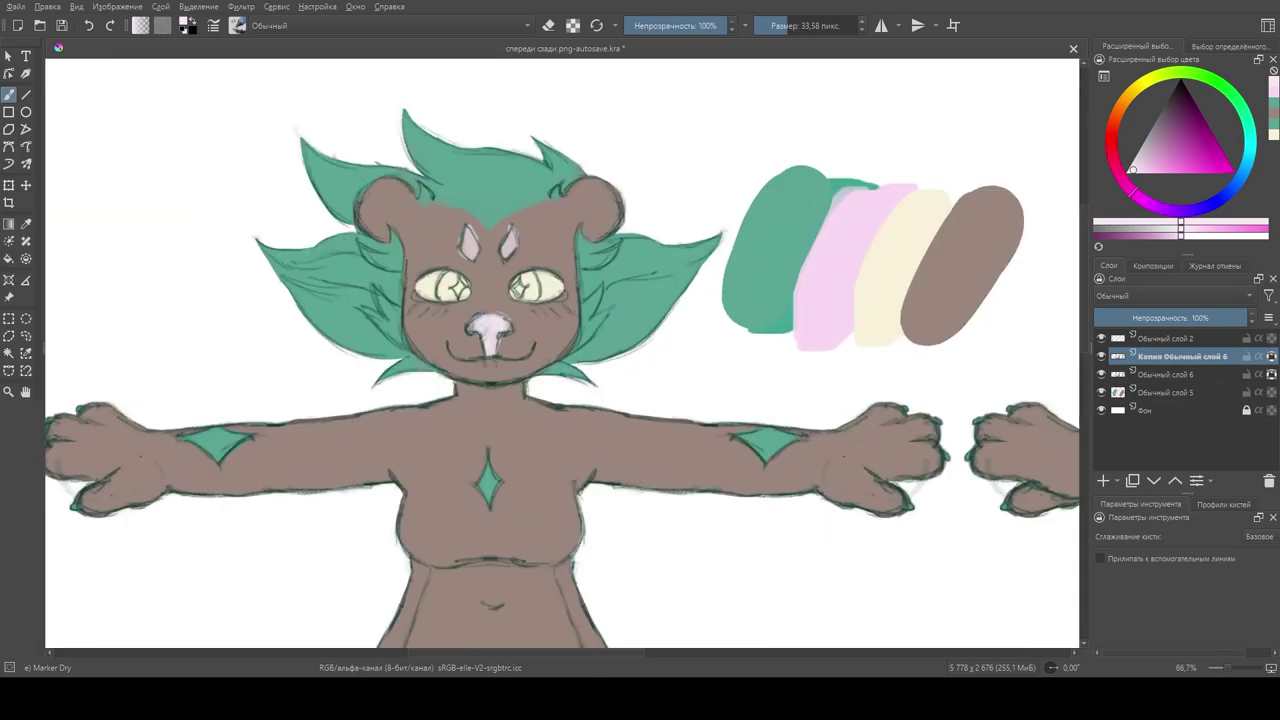
mouse_move(487, 462)
left_mouse_down()
mouse_move(490, 495)
mouse_move(487, 480)
left_mouse_up()
Step: Fill the front view's belly patch with teal and clean its edges with the sampled grey-brown
key("minus")
left_click(623, 207, "ctrl")
mouse_move(457, 440)
left_mouse_down()
mouse_move(443, 529)
mouse_move(506, 490)
mouse_move(514, 578)
mouse_move(544, 562)
mouse_move(561, 459)
mouse_move(552, 530)
mouse_move(522, 428)
left_mouse_up()
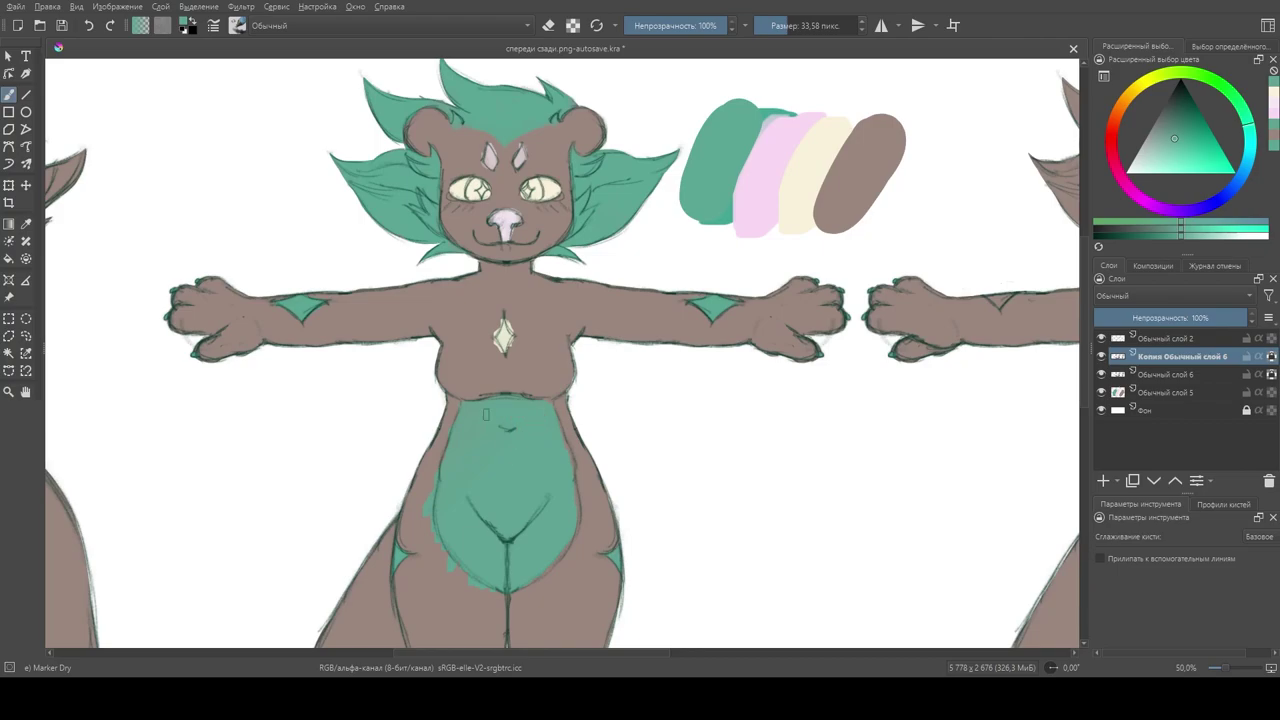
left_click(437, 446, "ctrl")
left_click(458, 468, "ctrl")
key("minus")
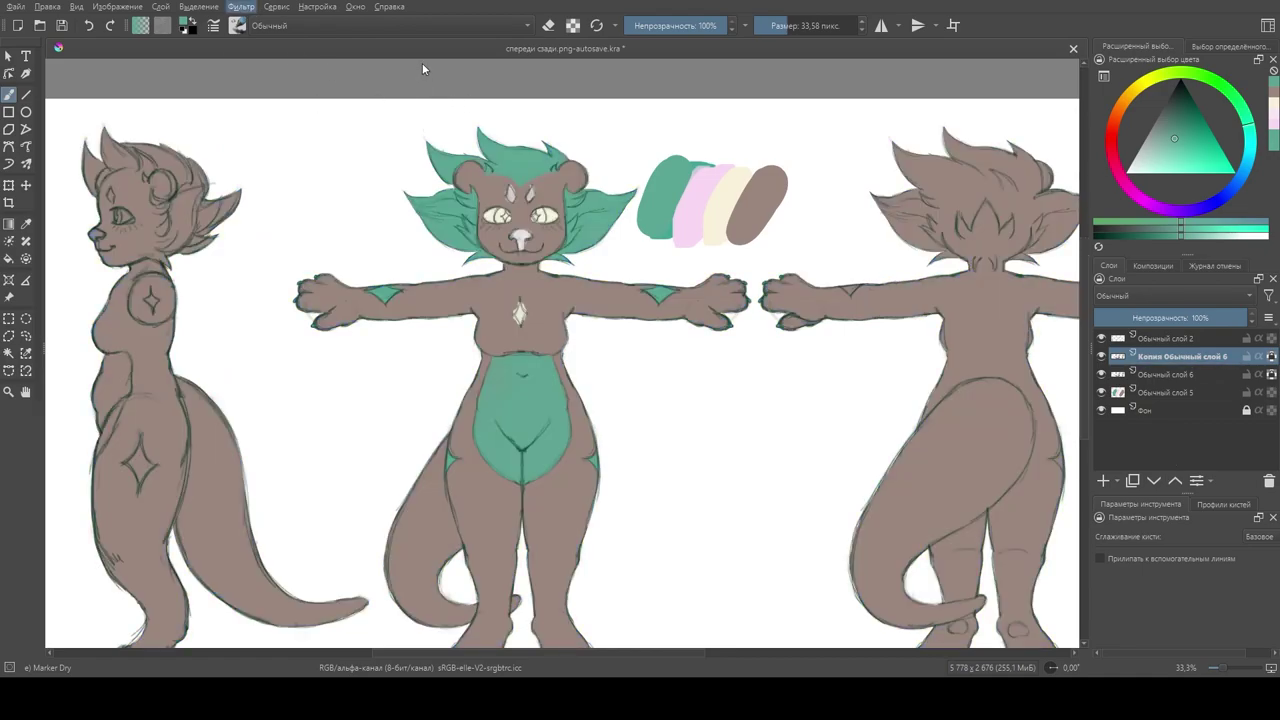
Step: Shift the colouring layer's hues so the fur turns a warmer tan-brown and the teal areas greener
key("ctrl+shift+u")
key("ctrl+z")
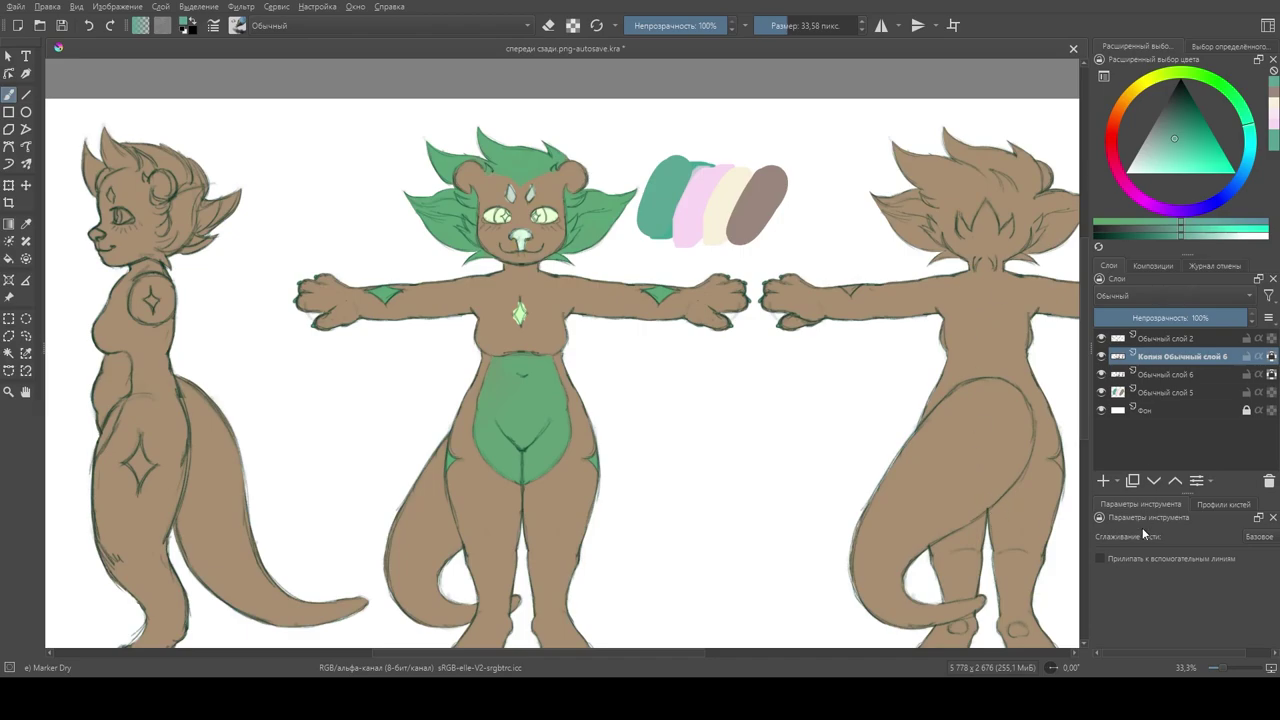
Step: Paint grey-brown over the front view's arm beside the profile figure with a brush of about 223 px
key("bracketright")
key("bracketright")
key("bracketright")
key("bracketright")
key("bracketright")
key("bracketright")
left_click_drag(458, 302, 320, 335)
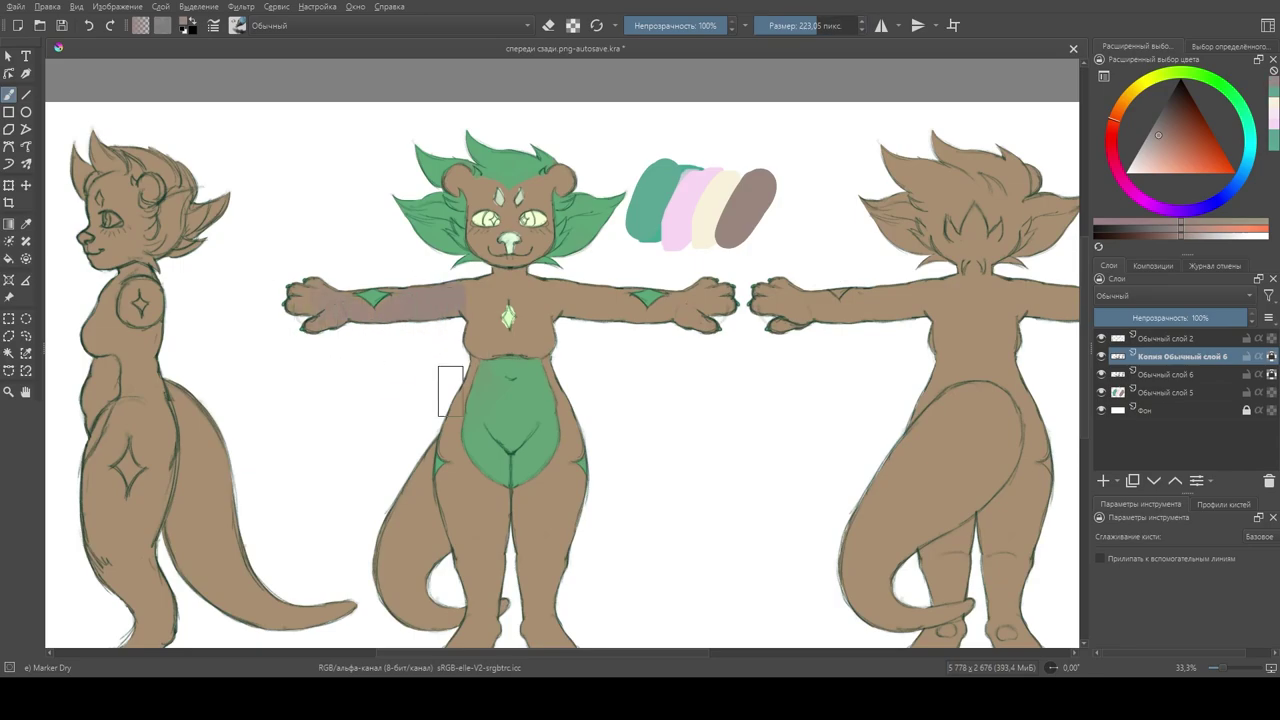
Step: Extend the grey-brown over the front view's chest, other arm, hips and legs with a brush of about 100 px
key("bracketleft")
key("bracketleft")
key("bracketleft")
mouse_move(500, 287)
left_mouse_down()
mouse_move(549, 284)
mouse_move(575, 302)
left_mouse_up()
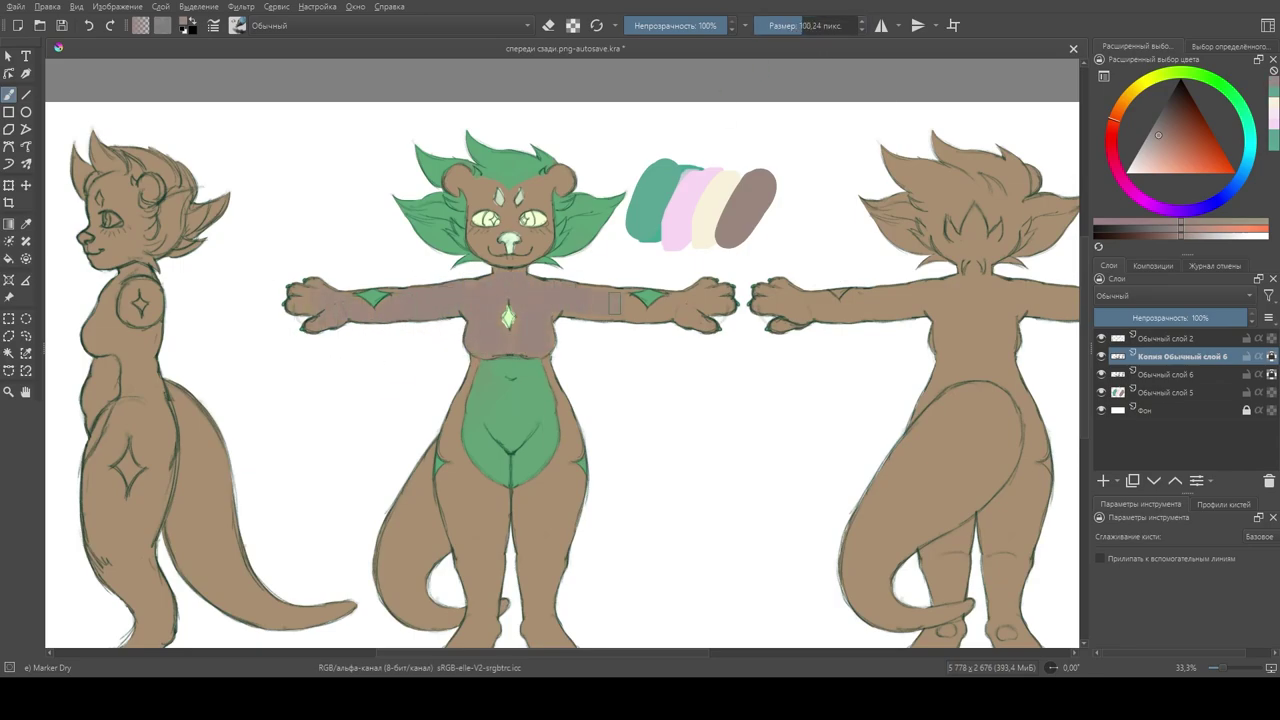
left_click_drag(447, 506, 572, 491)
scroll(511, 441, "down", 1)
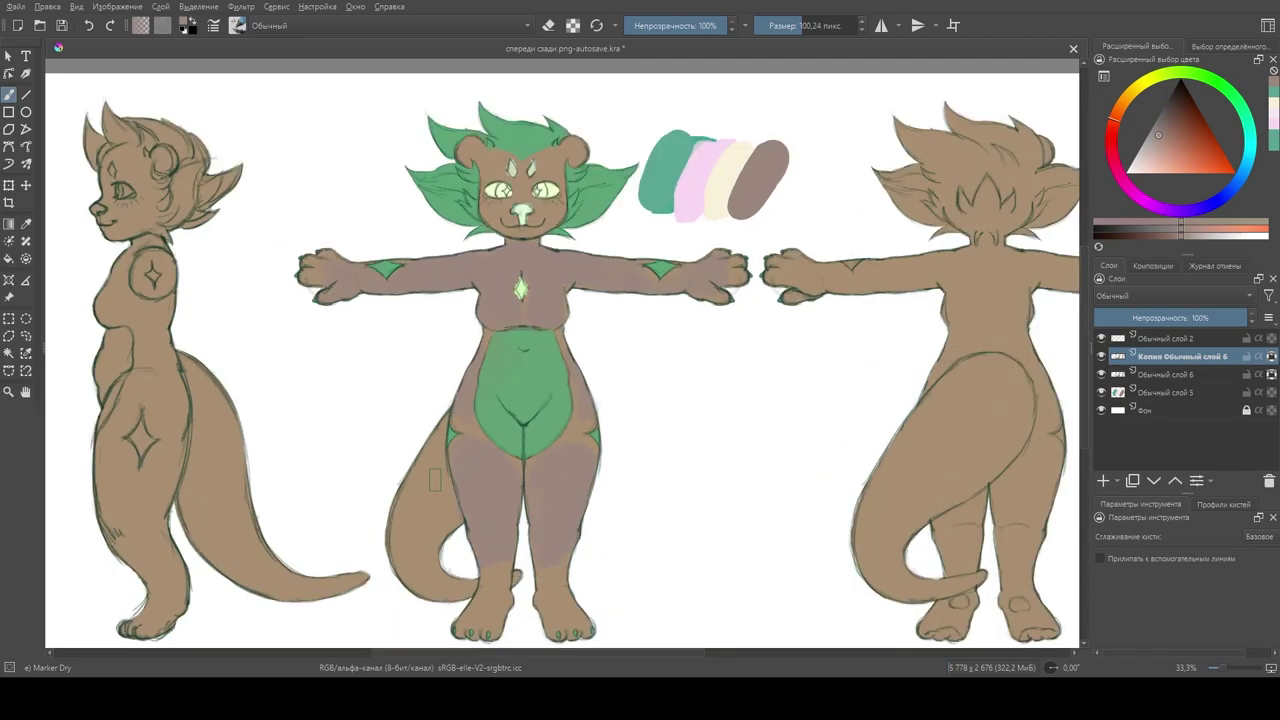
Step: Cover the front view's face, large ears and teal hair with grey-brown, starting with a brush of about 52 px
key("bracketleft")
key("plus")
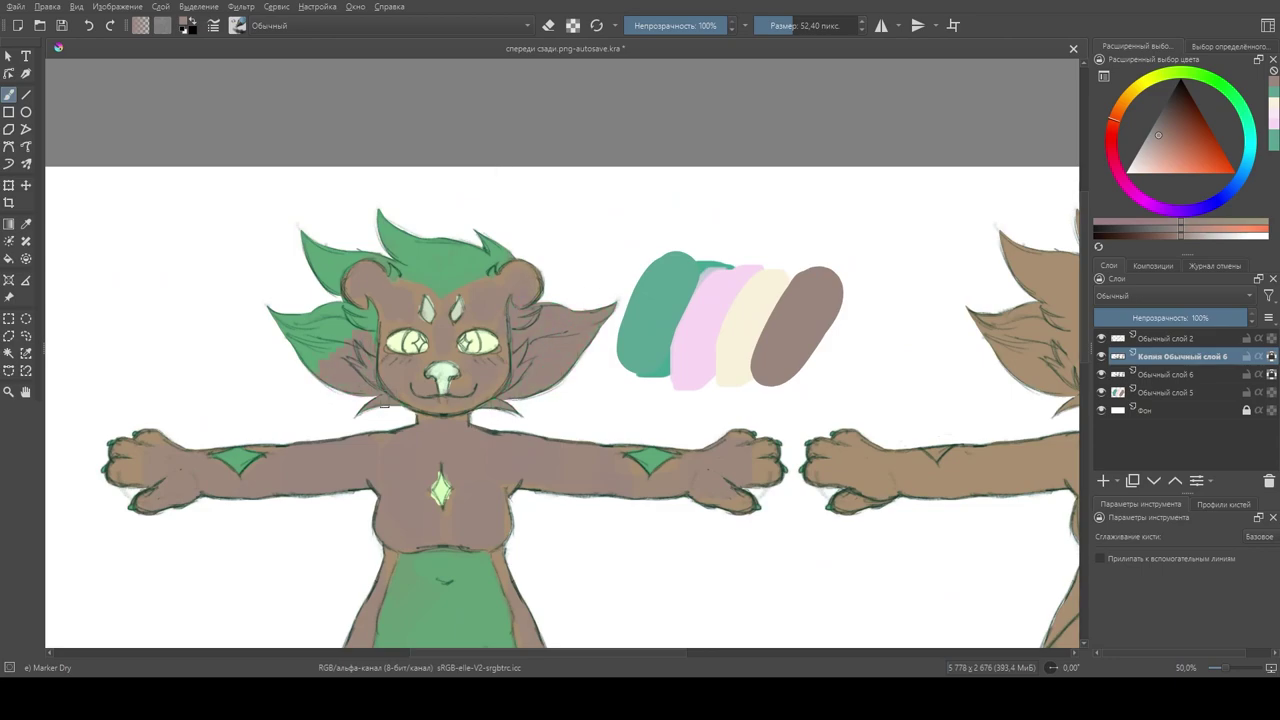
left_click_drag(540, 406, 580, 406)
left_click_drag(300, 330, 345, 350)
left_click_drag(310, 250, 500, 250)
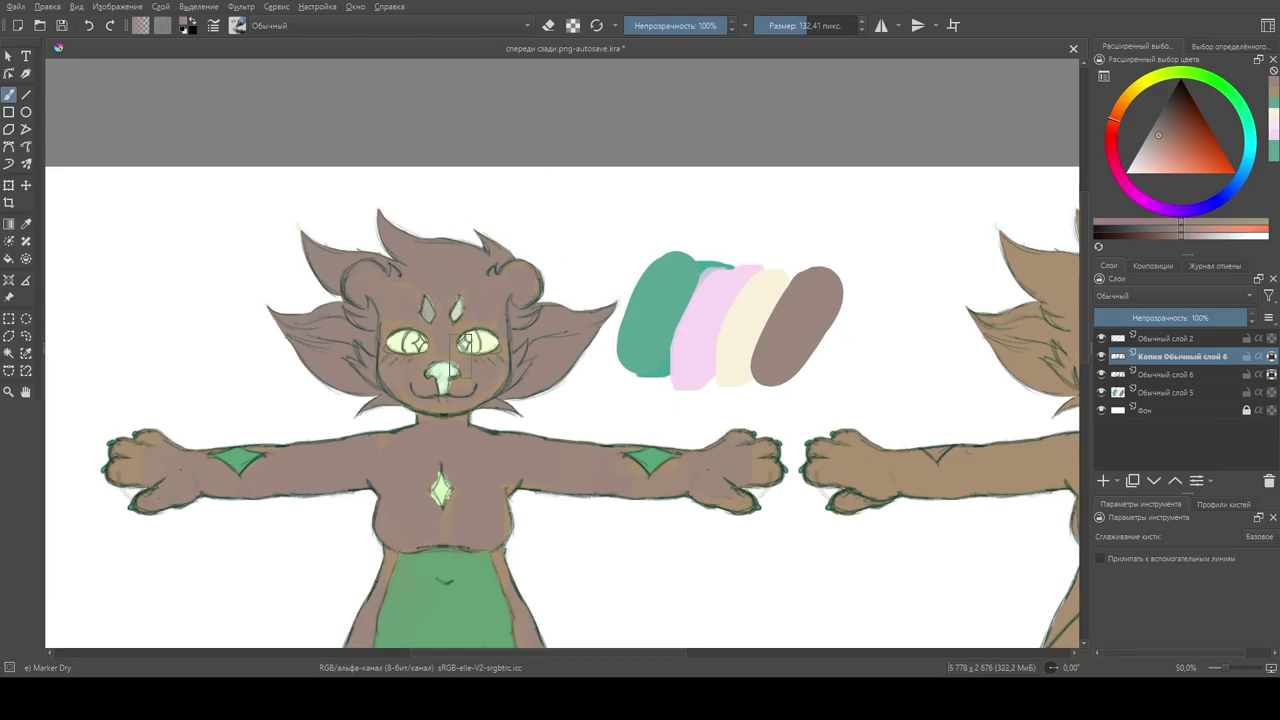
Step: Blend a sampled warmer brown over the front view's head, torso and legs with a brush of about 132 px
left_click(416, 249, "ctrl")
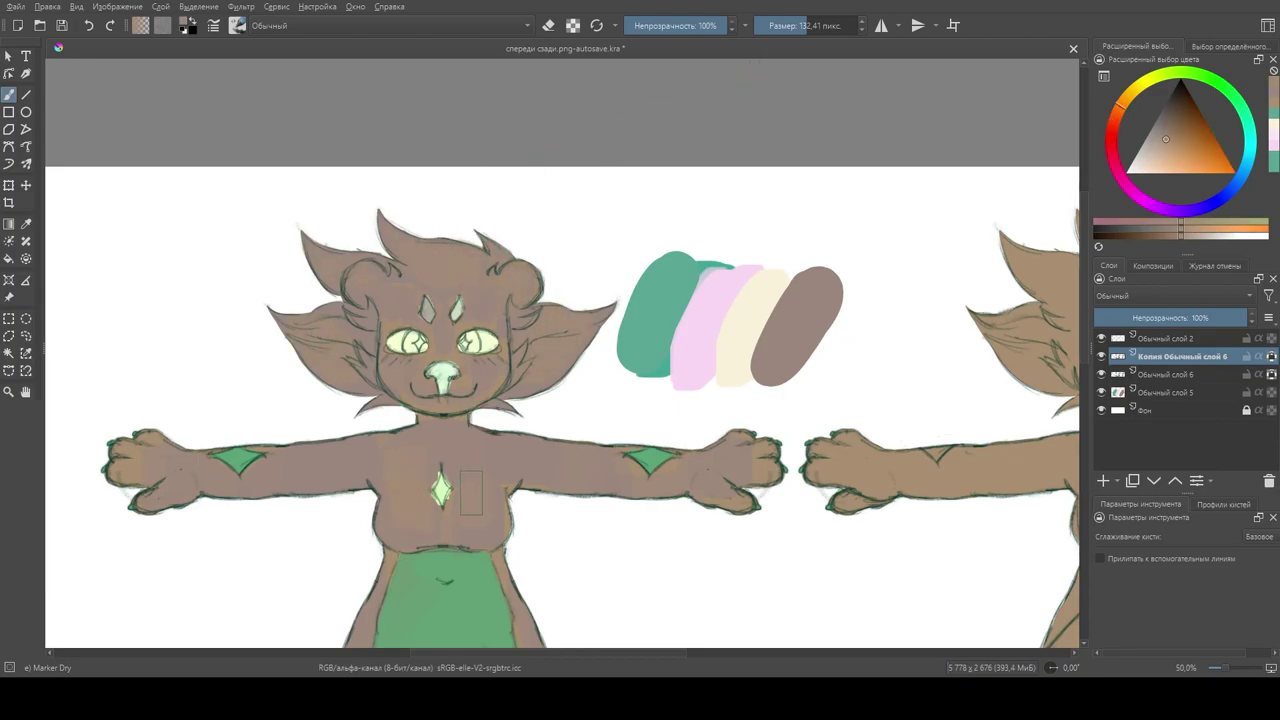
key("minus")
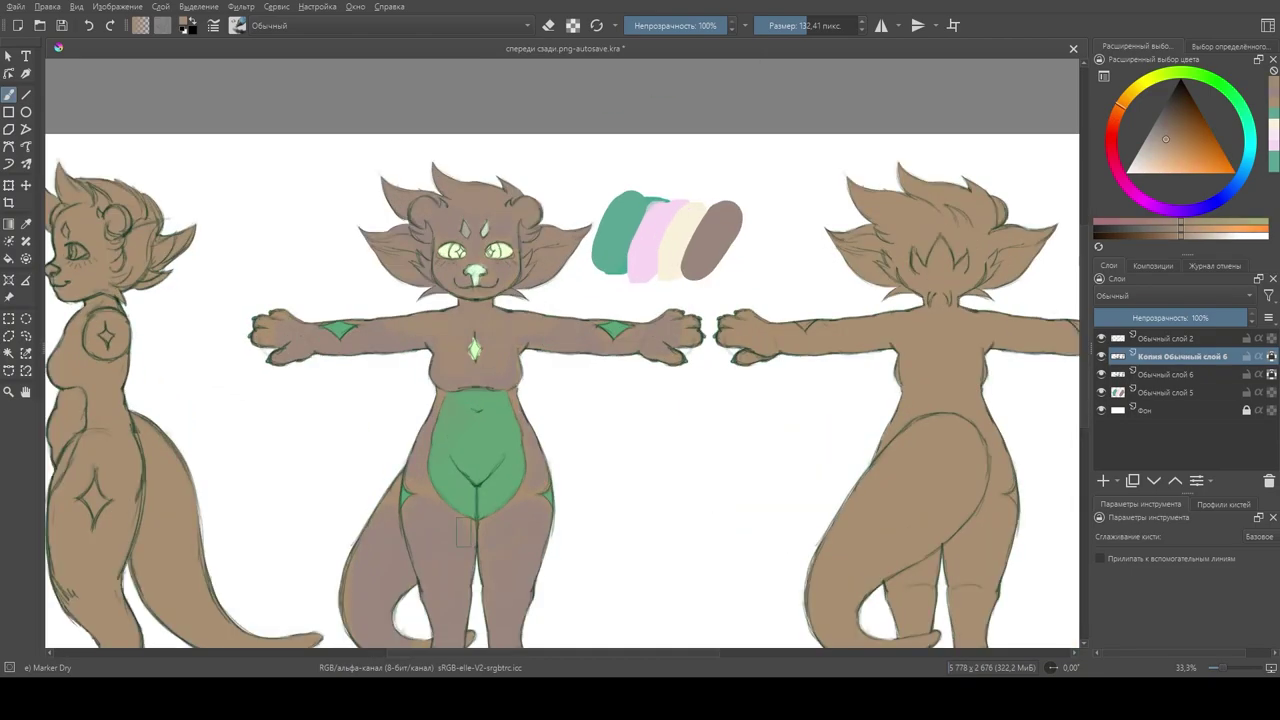
scroll(518, 520, "down", 5)
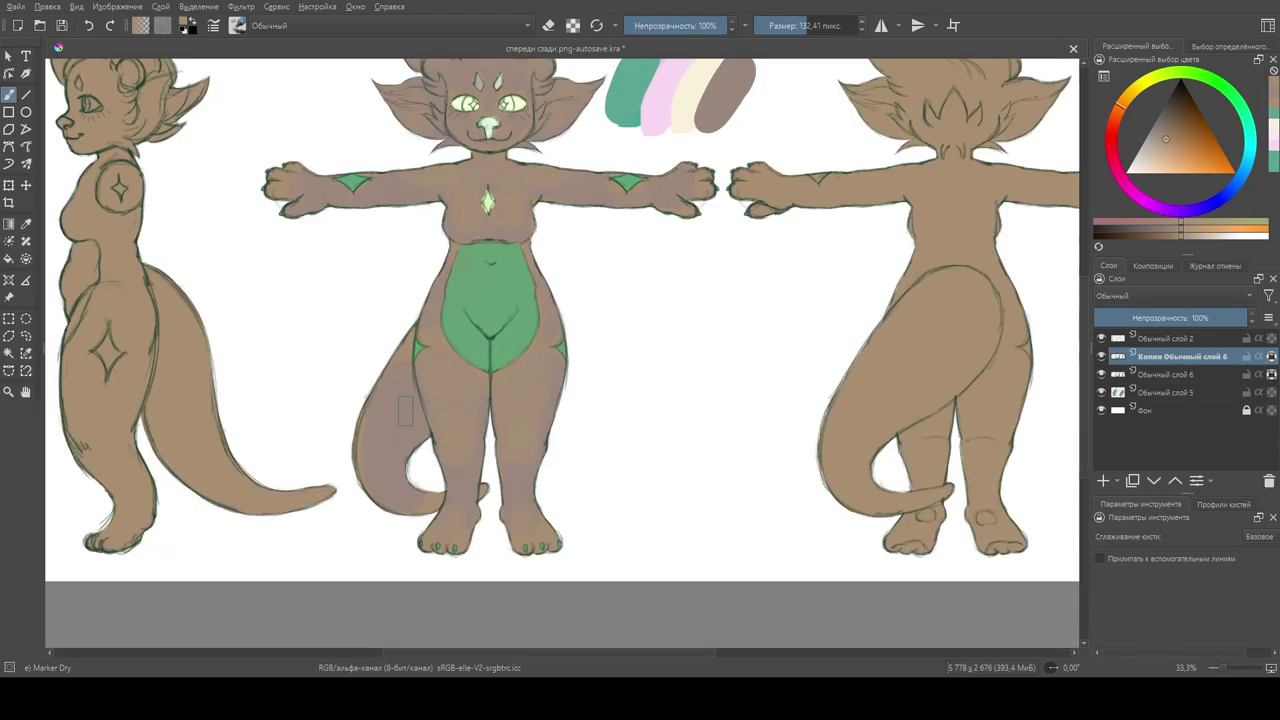
scroll(392, 416, "up", 2)
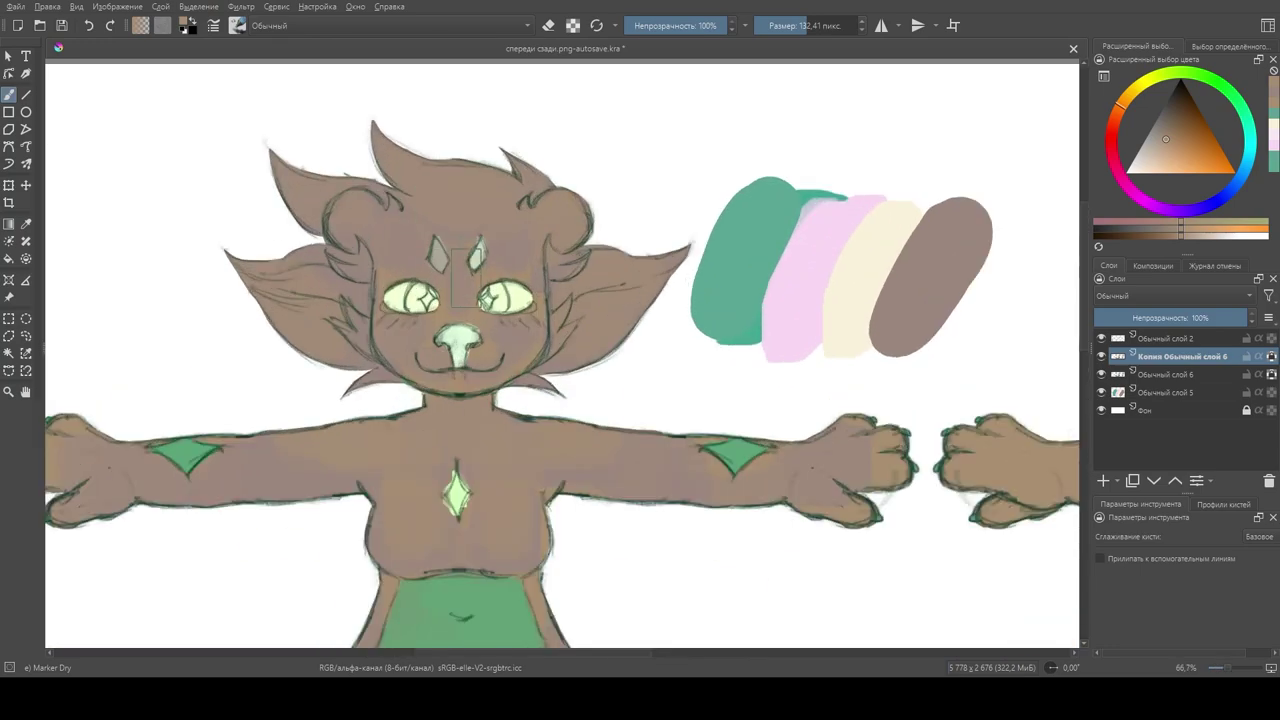
Step: Repaint the front view's belly patch with teal sampled from the palette swatch, using a brush of about 61 px
scroll(466, 275, "down", 1)
left_click(607, 195, "ctrl")
key("bracketleft")
key("bracketleft")
key("bracketleft")
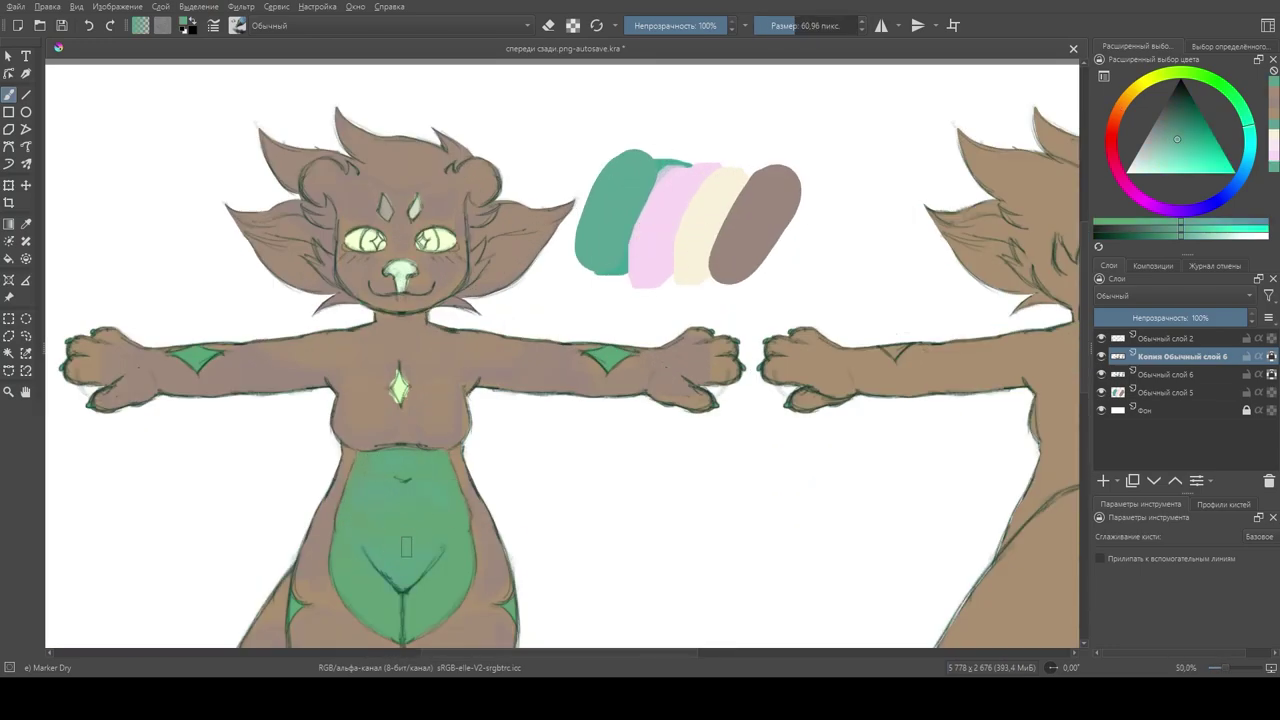
scroll(410, 470, "down", 1)
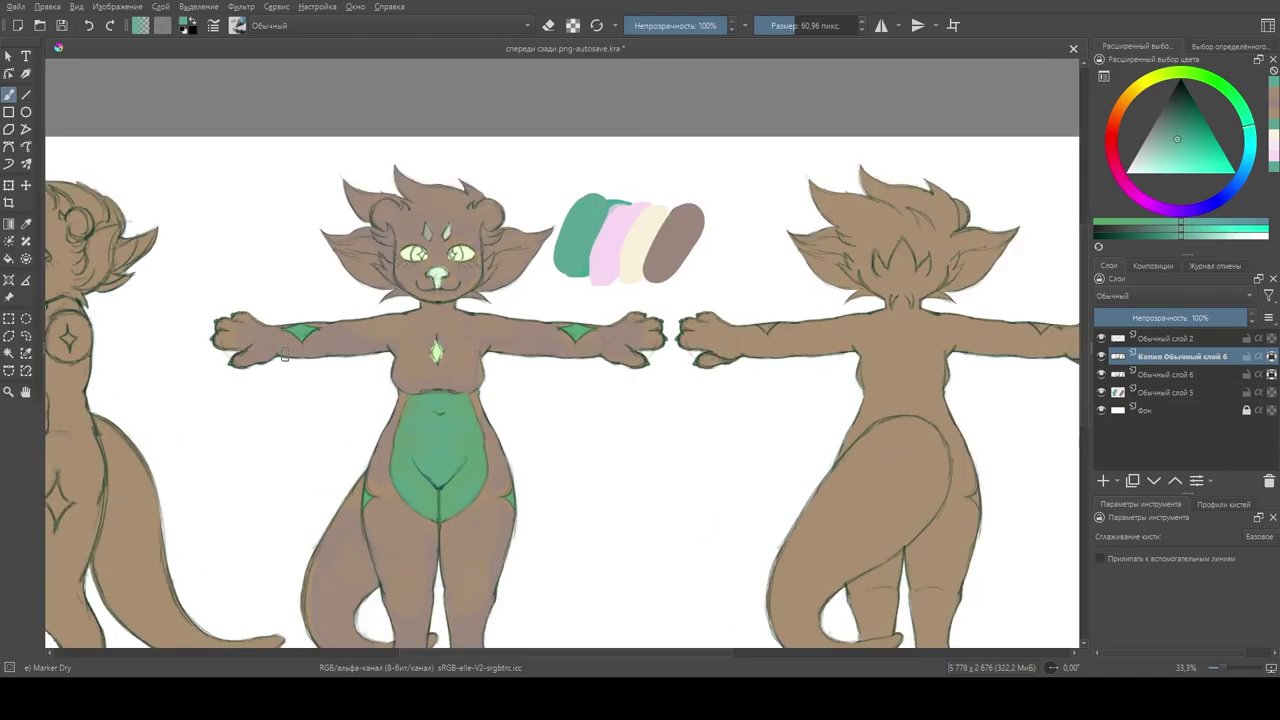
Step: Retouch the front view's arm markings with teal and its chest diamond with cream, using a brush of about 19 px
key("bracketleft")
key("bracketleft")
key("bracketleft")
key("bracketleft")
scroll(420, 275, "up", 2)
scroll(400, 335, "down", 2)
scroll(440, 370, "up", 1)
left_click(440, 365, "ctrl")
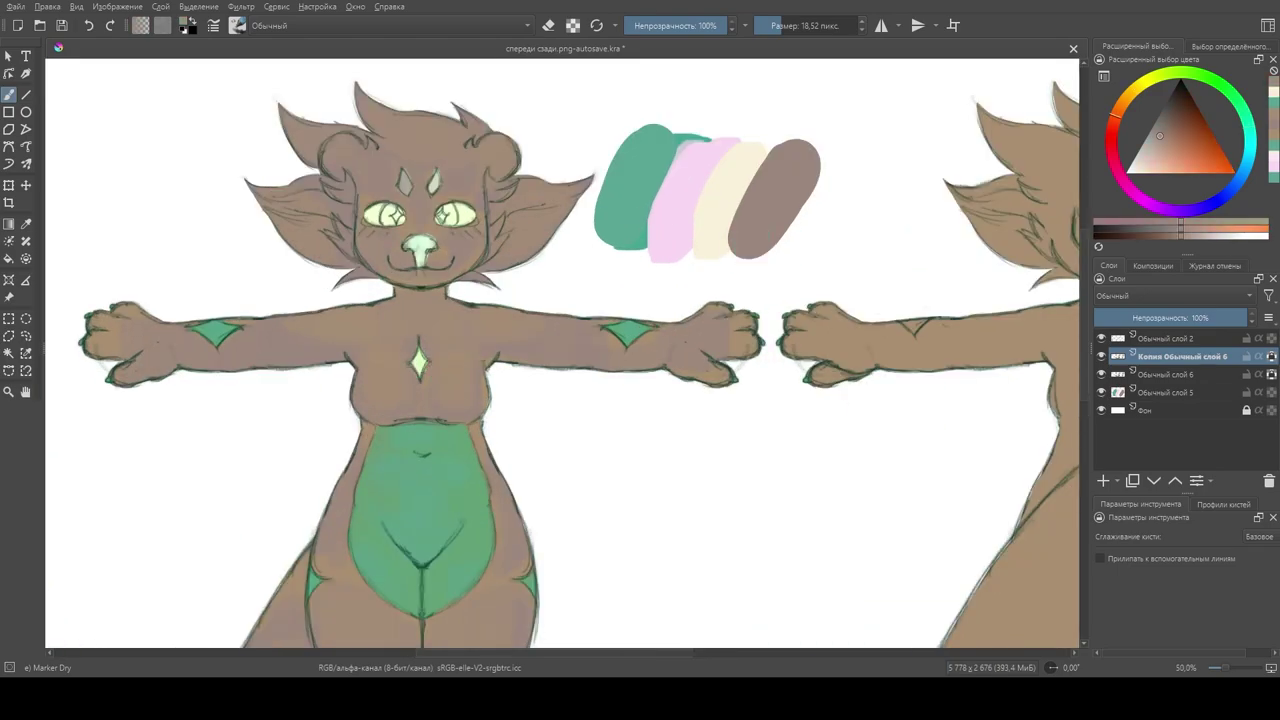
scroll(432, 185, "down", 2)
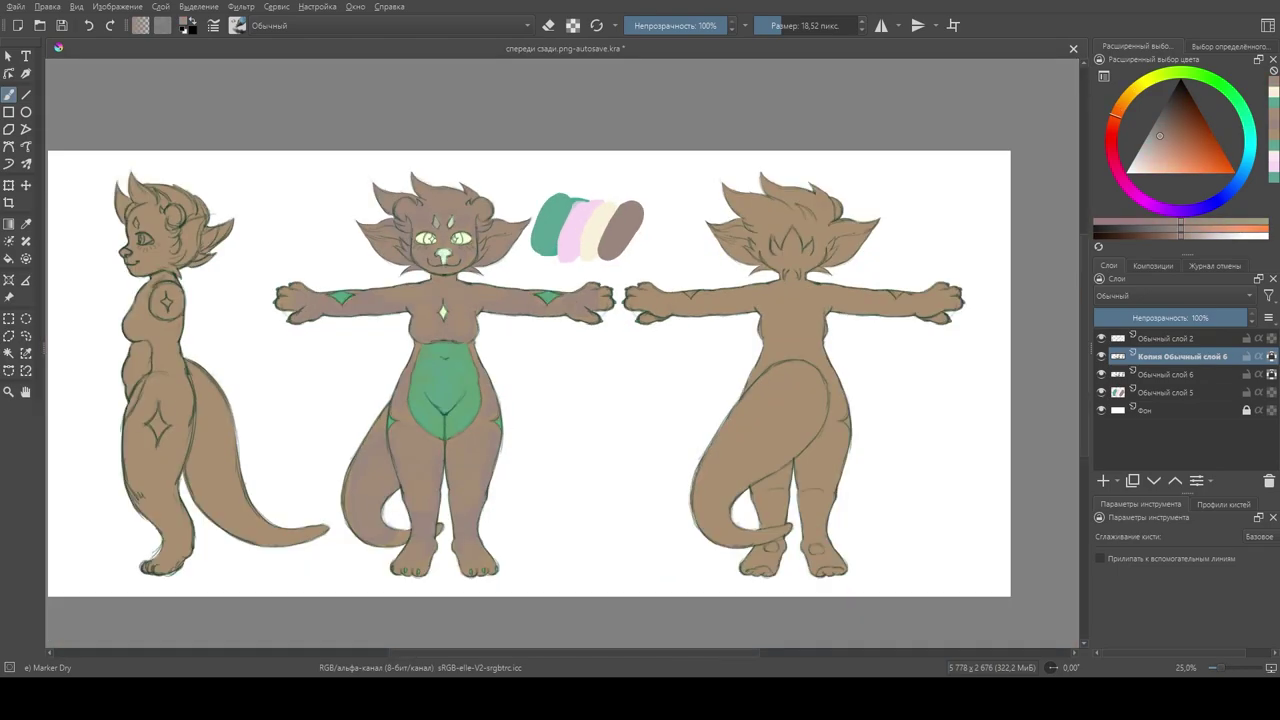
Step: Recolour the front view's two arm diamonds with pale yellow-green, using a brush of about 20 px
scroll(440, 305, "up", 2)
scroll(445, 305, "up", 3)
mouse_move(528, 296)
left_mouse_down()
mouse_move(599, 298)
mouse_move(540, 296)
left_mouse_up()
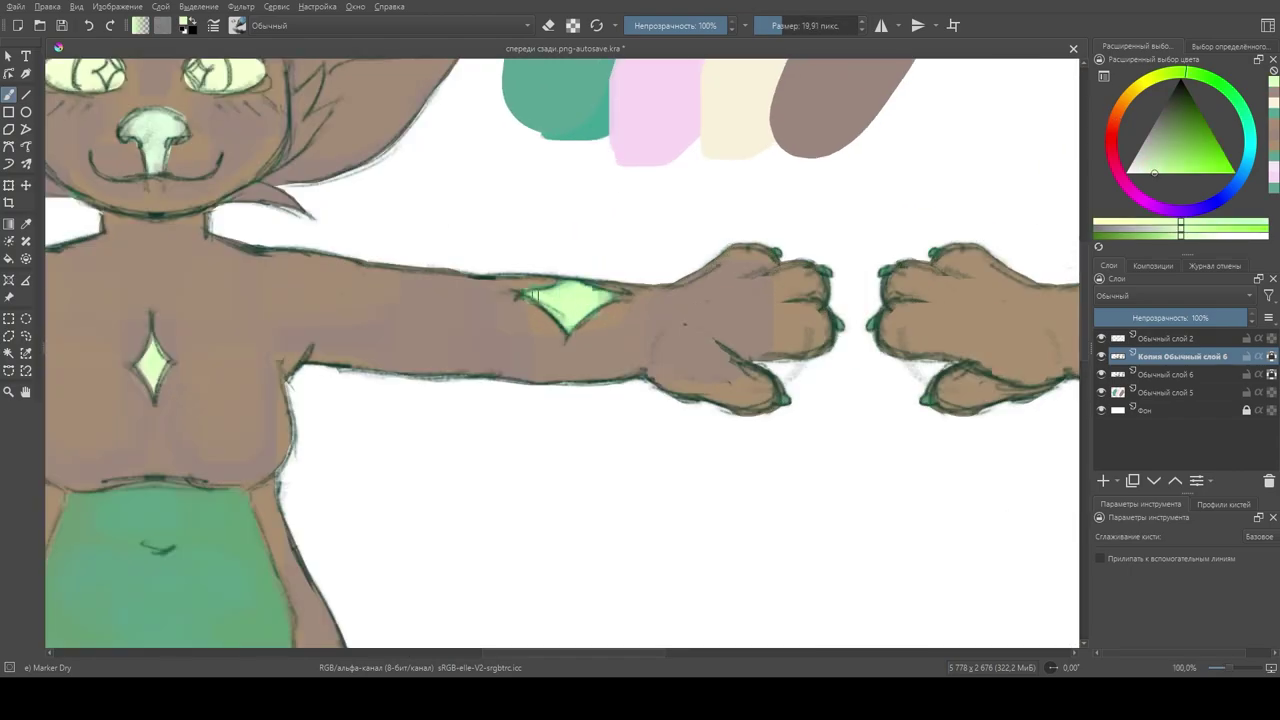
scroll(567, 318, "down", 3)
scroll(521, 222, "up", 3)
mouse_move(440, 325)
left_mouse_down()
mouse_move(468, 348)
mouse_move(438, 325)
mouse_move(493, 317)
left_mouse_up()
Step: Fill the markings on both of the front view's outer hips with the same pale yellow-green
scroll(489, 277, "down", 3)
scroll(323, 368, "up", 3)
mouse_move(314, 345)
left_mouse_down()
mouse_move(323, 368)
mouse_move(310, 390)
left_mouse_up()
left_click_drag(742, 358, 758, 378)
left_click(731, 370, "ctrl")
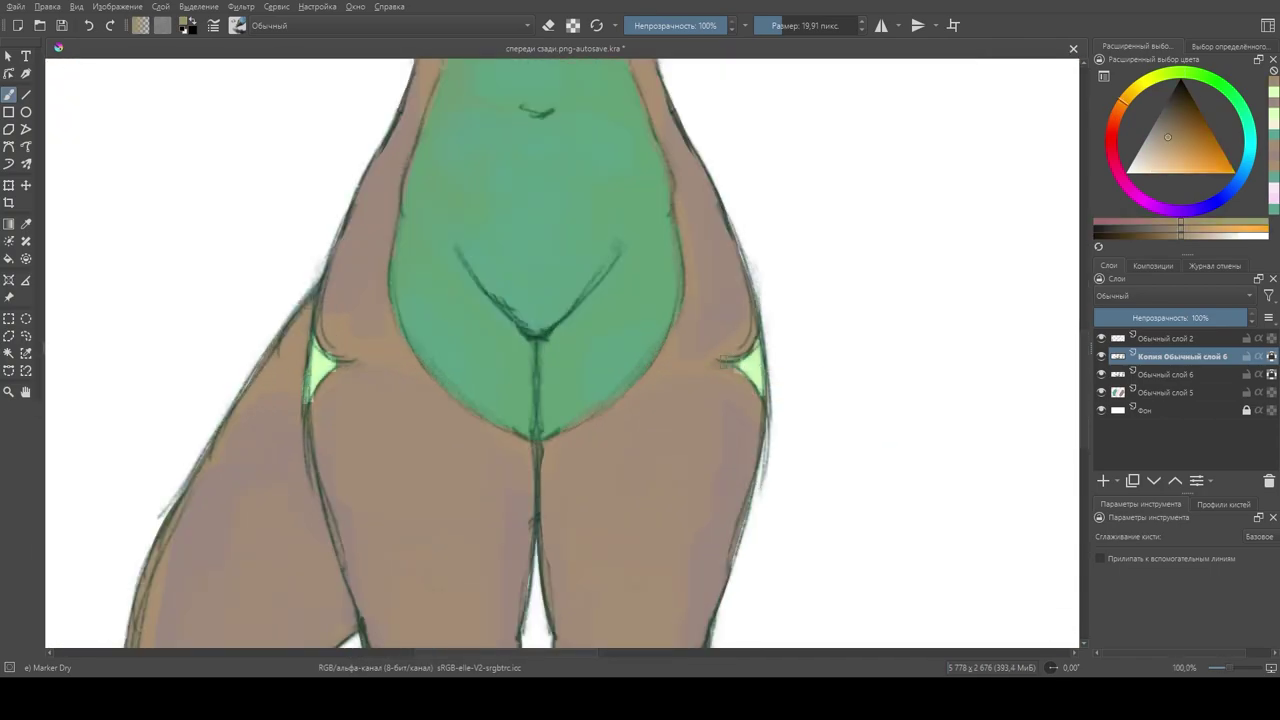
Step: Blend a soft grey-brown tint into the lower part of the front view's belly patch, reducing the brush to about 23 px
scroll(348, 350, "down", 5)
scroll(560, 350, "up", 3)
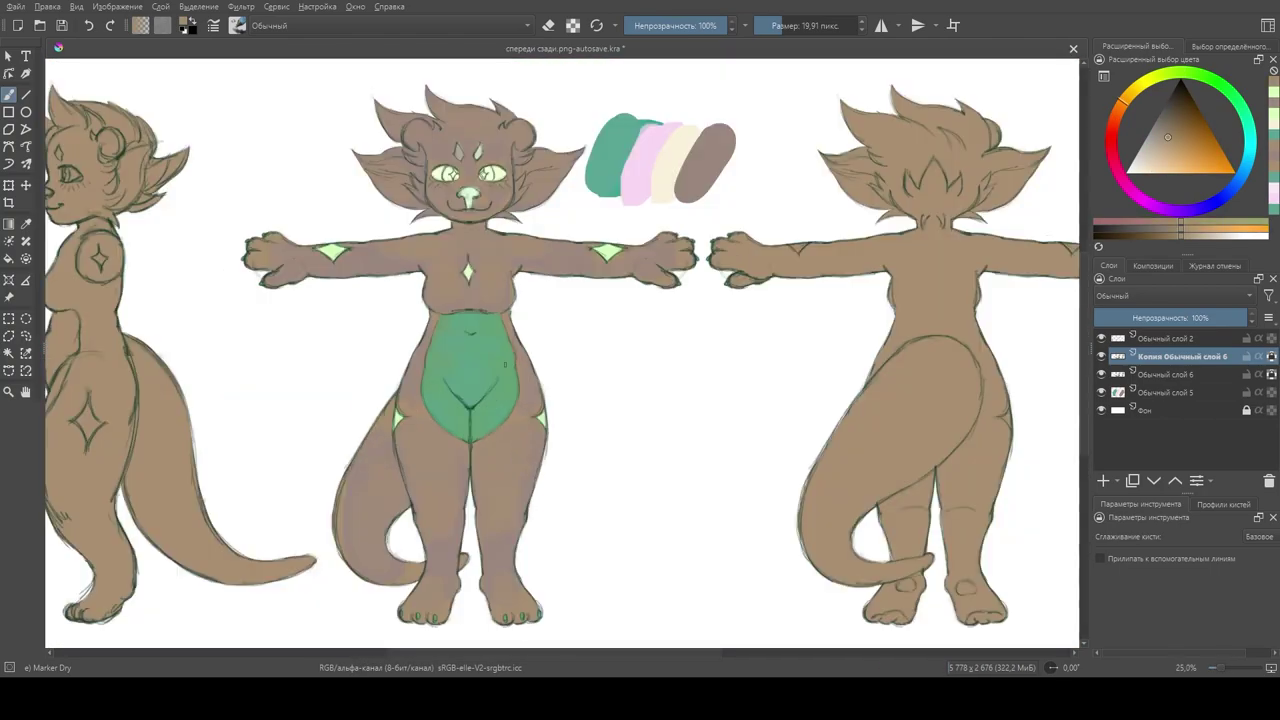
scroll(560, 350, "down", 1)
scroll(560, 350, "up", 1)
left_click_drag(785, 27, 800, 27)
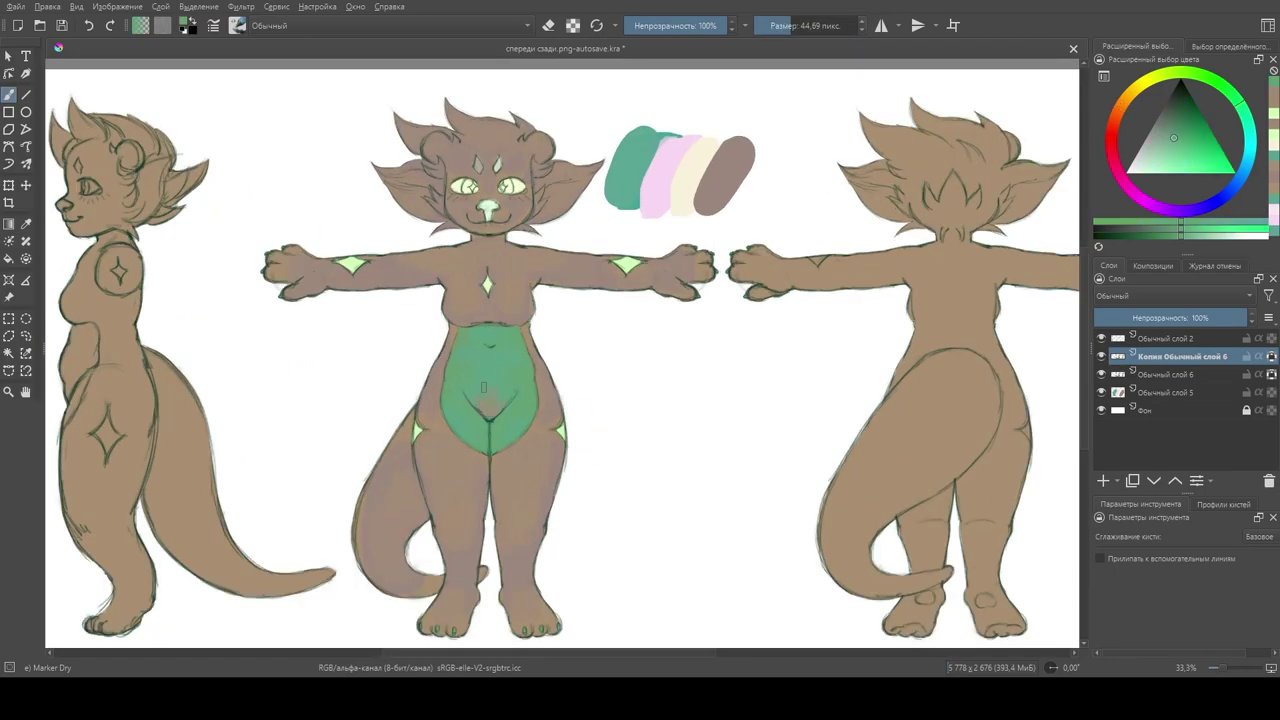
scroll(527, 270, "up", 2)
key("bracketleft")
key("bracketleft")
key("bracketleft")
scroll(562, 353, "down", 3)
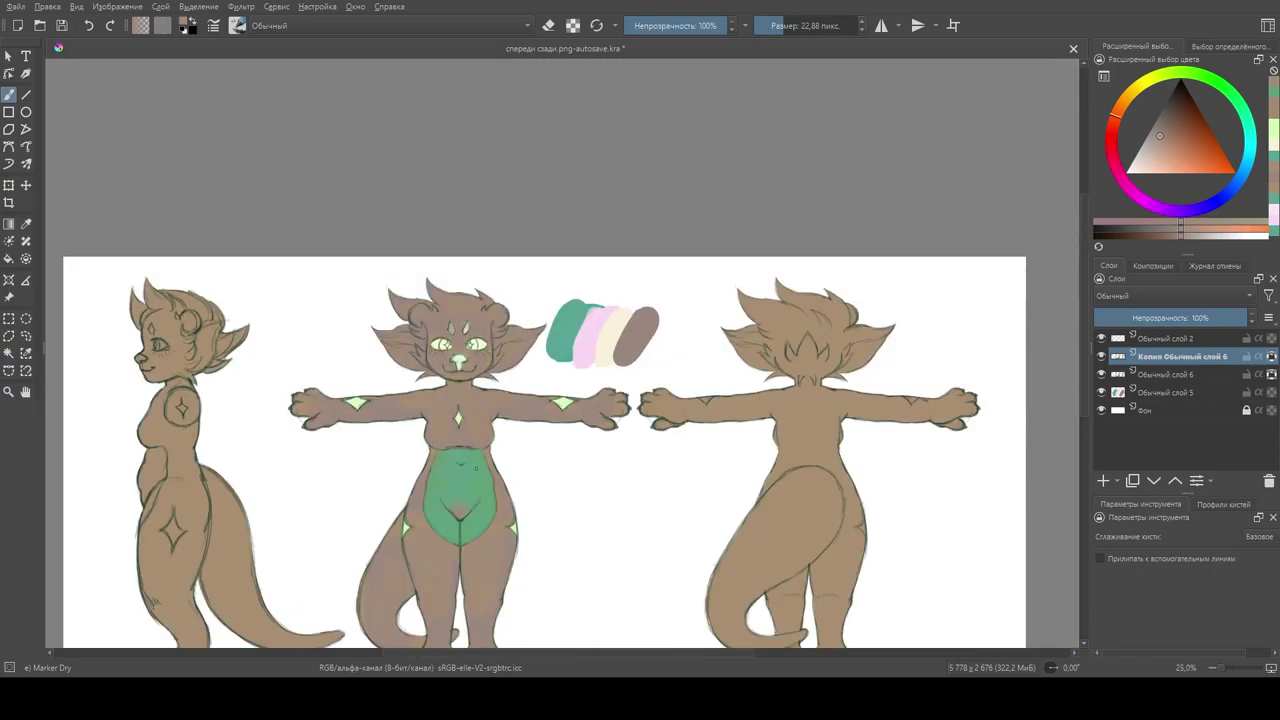
Step: Paint the front view's irises and the finger claws with pale pink, using a brush of about 23 px
scroll(470, 290, "up", 3)
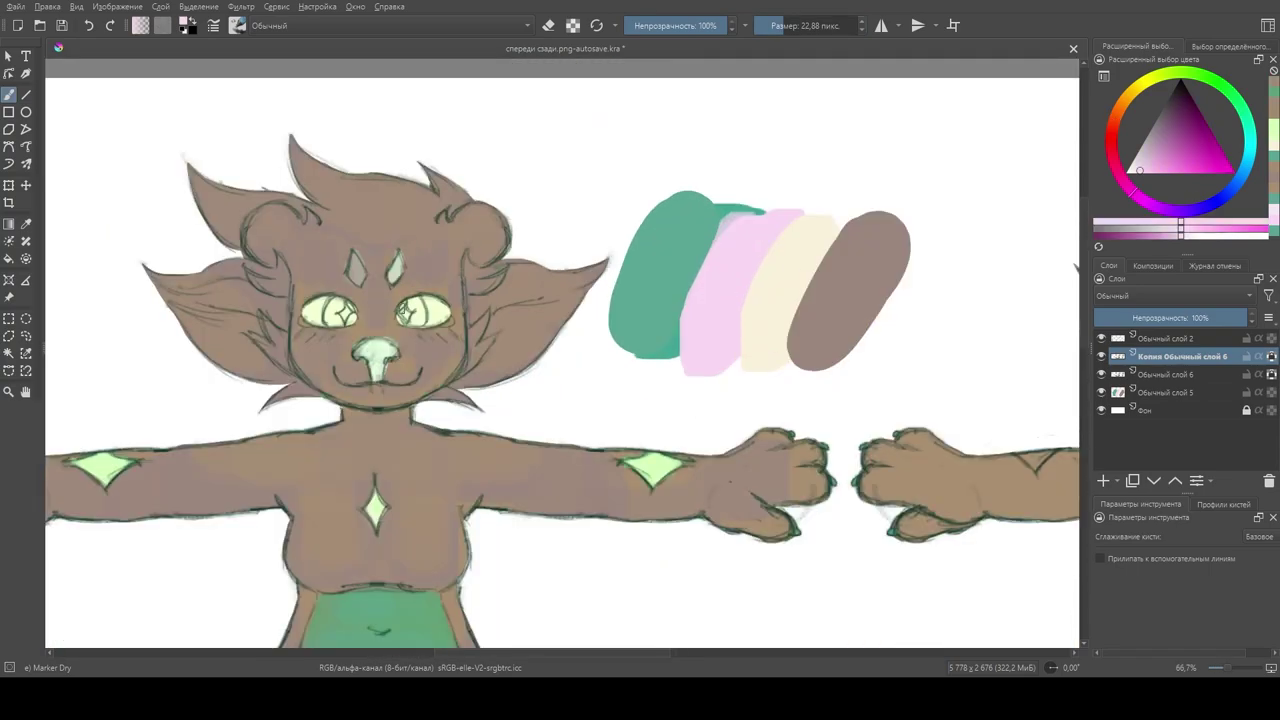
left_click_drag(332, 308, 350, 316)
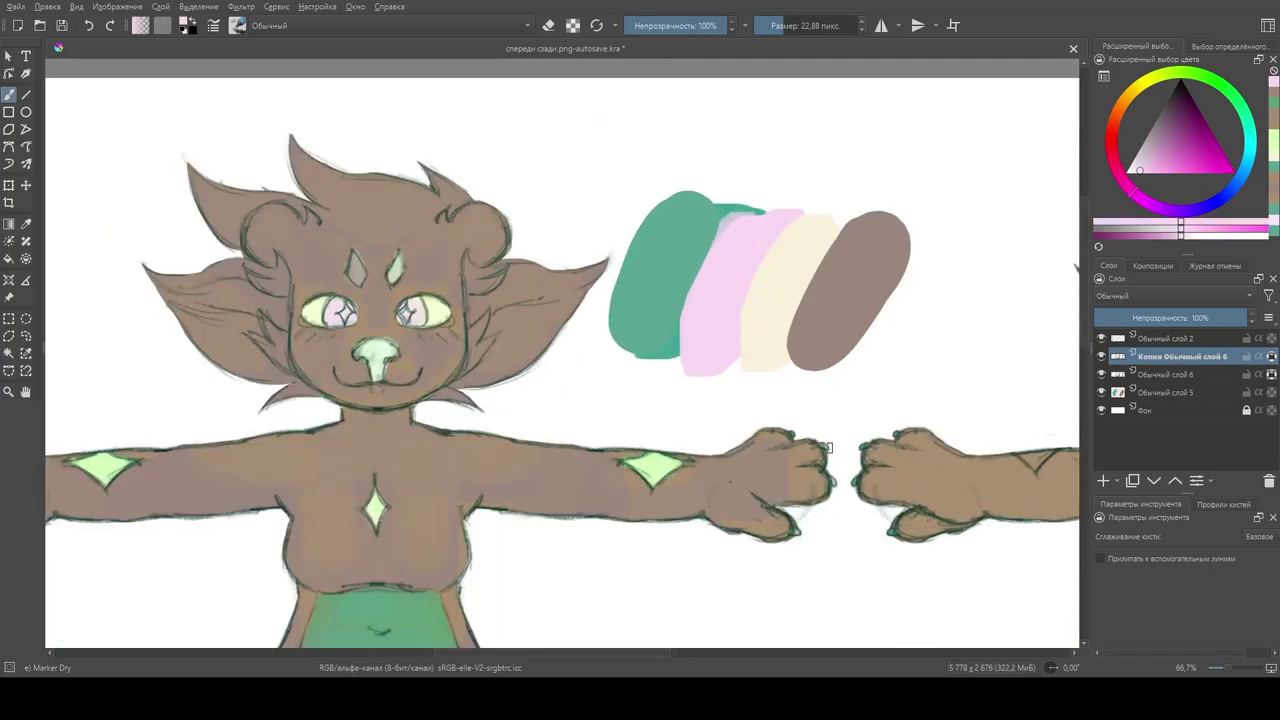
scroll(789, 362, "down", 3)
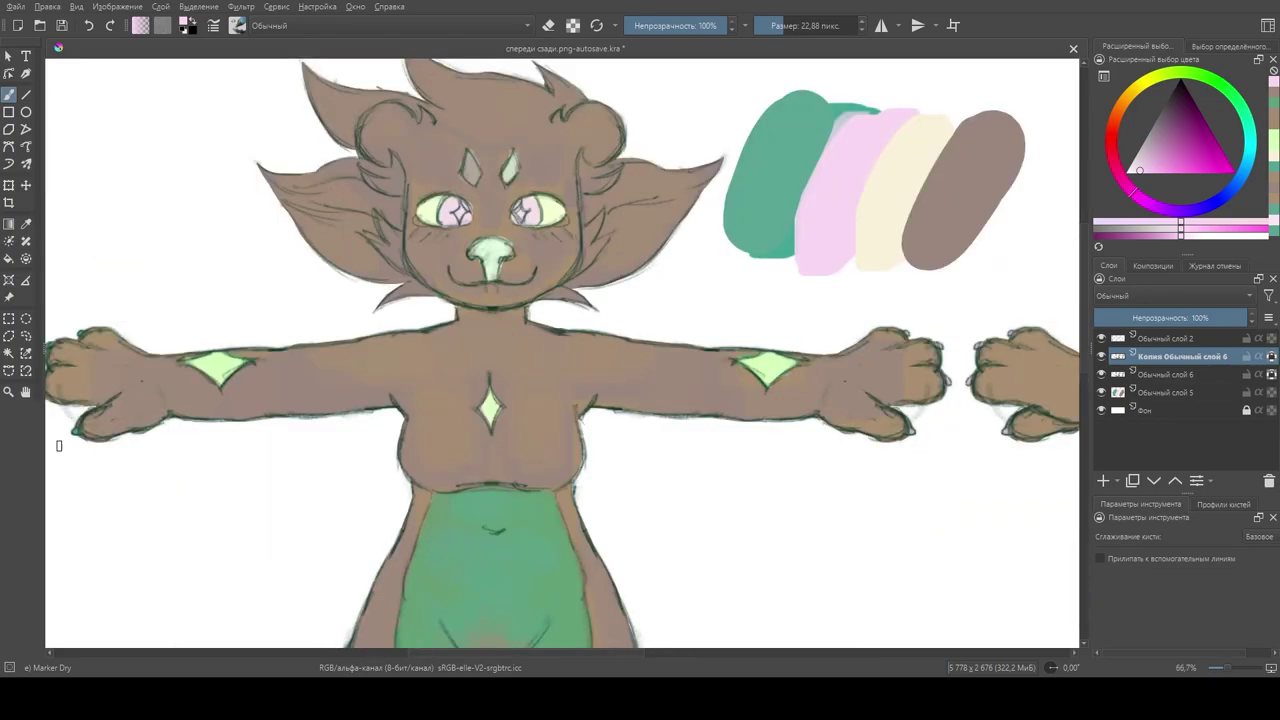
scroll(390, 245, "up", 3)
scroll(247, 300, "down", 5)
scroll(445, 534, "up", 1)
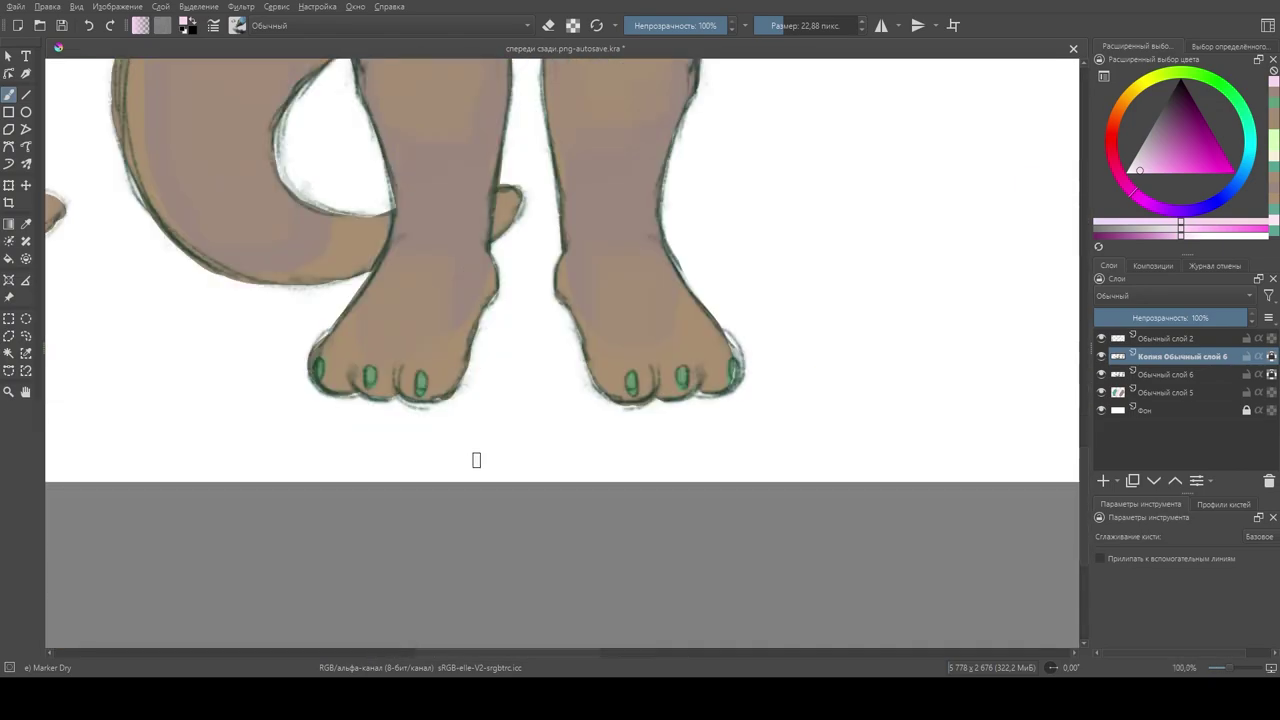
Step: Undo the last six brush strokes
key("ctrl+z")
key("ctrl+z")
key("ctrl+z")
key("ctrl+z")
key("ctrl+z")
key("ctrl+z")
scroll(386, 363, "down", 6)
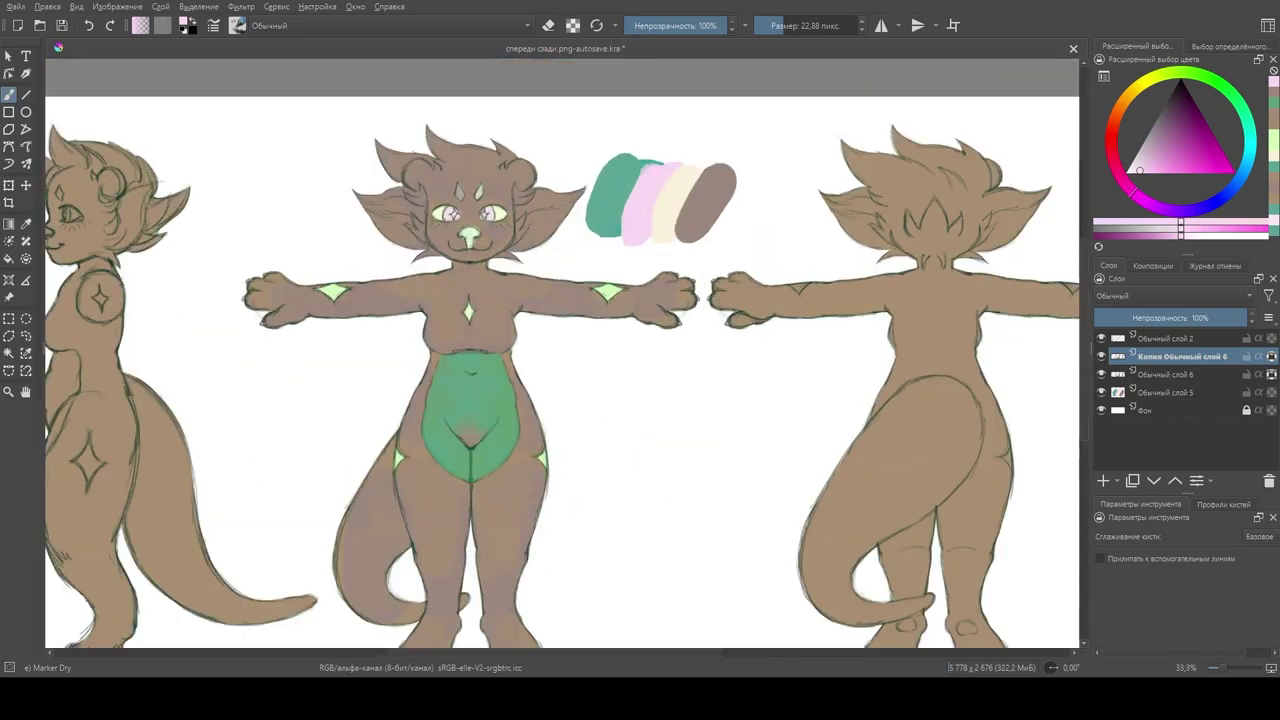
Step: Recolour the front view's nose with teal and touch up the strip beneath it with cream and sampled brown
scroll(467, 215, "up", 6)
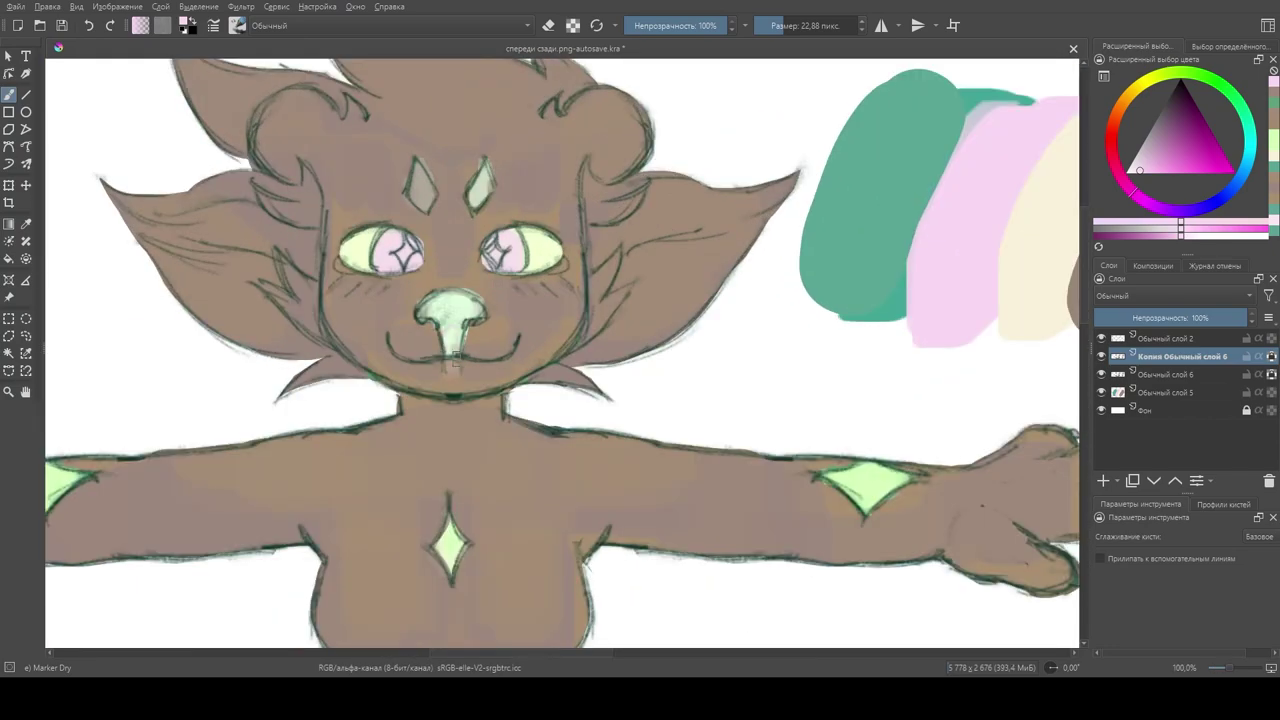
scroll(449, 355, "down", 3)
scroll(430, 320, "up", 2)
left_click(428, 325, "ctrl")
left_click_drag(410, 310, 442, 312)
left_click(489, 270, "ctrl")
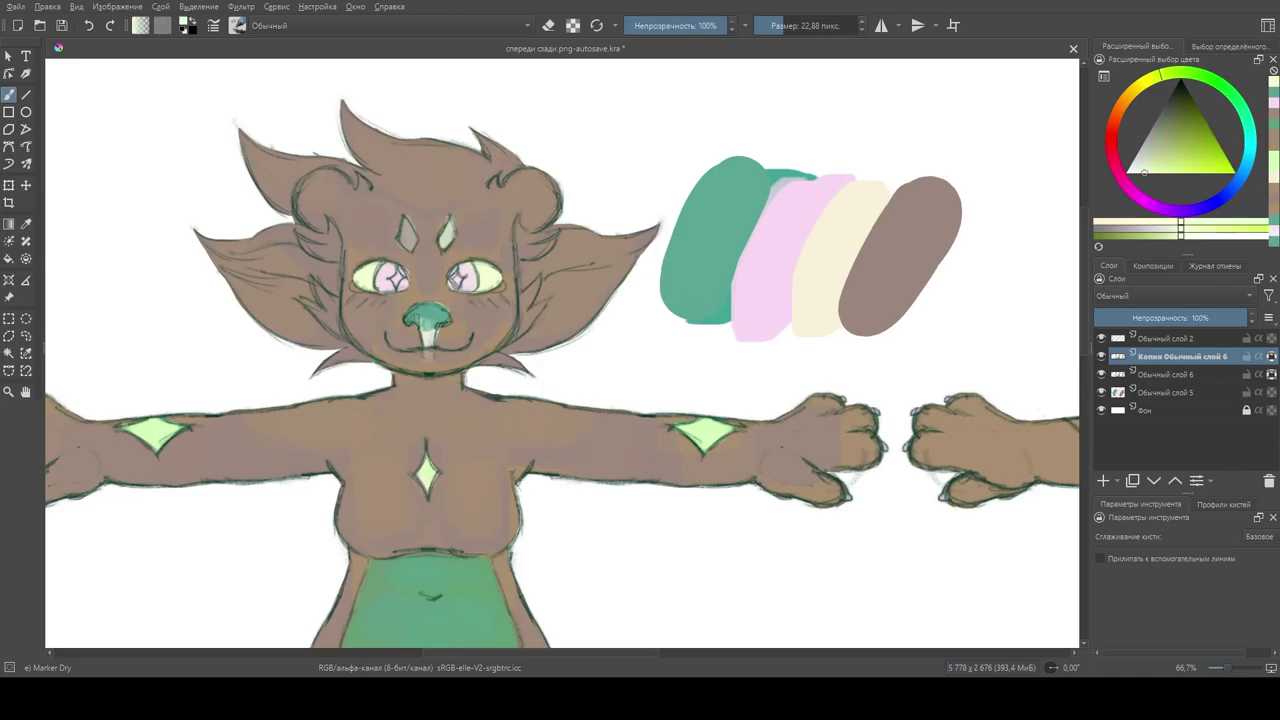
scroll(600, 302, "up", 1)
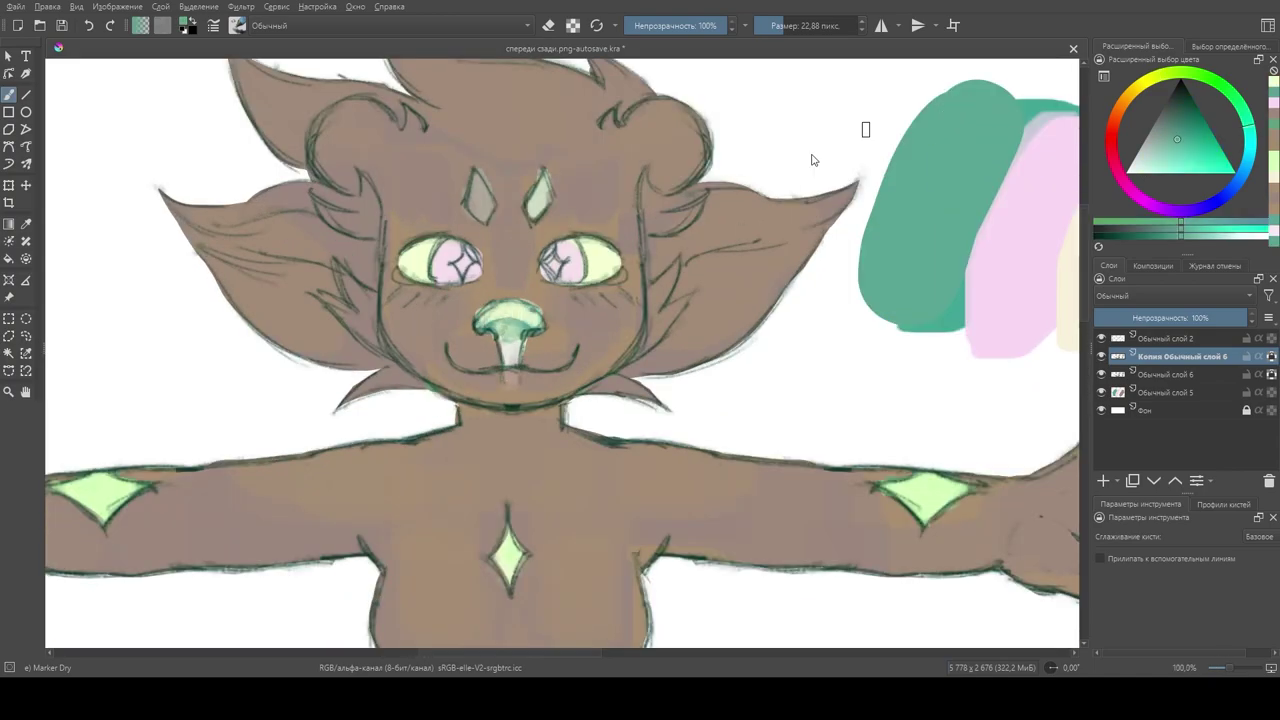
scroll(505, 320, "down", 3)
scroll(350, 230, "up", 3)
left_click_drag(380, 295, 430, 315)
left_click(441, 291, "ctrl")
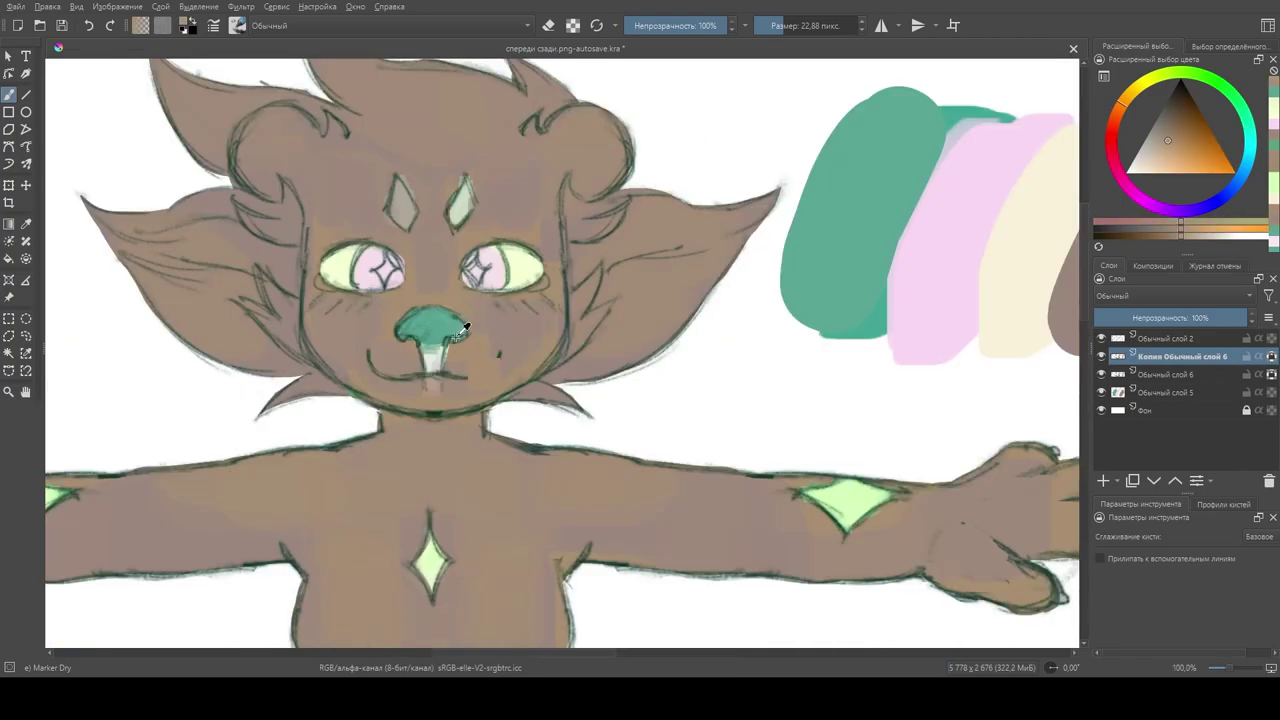
scroll(458, 340, "down", 2)
scroll(450, 320, "up", 2)
scroll(433, 298, "up", 1)
Step: Fill the star-shaped pupils in the front view's eyes with sampled teal, using a brush of about 11 px
left_click(433, 298, "ctrl")
key("bracketleft")
key("bracketleft")
key("bracketleft")
left_click_drag(520, 290, 528, 306)
scroll(318, 115, "down", 3)
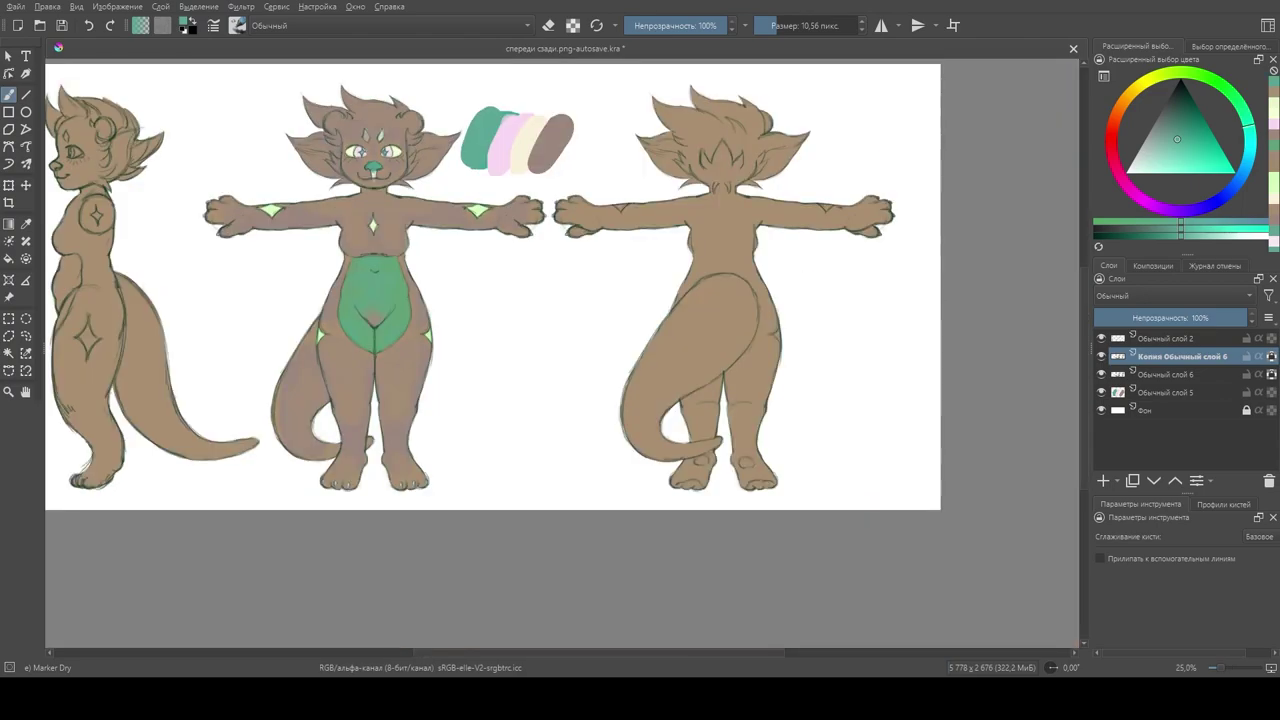
Step: Recolour the front view's two forehead diamonds with sampled green
scroll(315, 110, "up", 2)
left_click(430, 190, "ctrl")
left_click_drag(392, 190, 442, 198)
scroll(395, 190, "down", 2)
scroll(395, 190, "up", 3)
key("bracketright")
key("bracketright")
key("bracketright")
key("bracketright")
key("bracketright")
key("ctrl+z")
key("bracketleft")
key("bracketleft")
key("bracketleft")
key("bracketleft")
key("bracketleft")
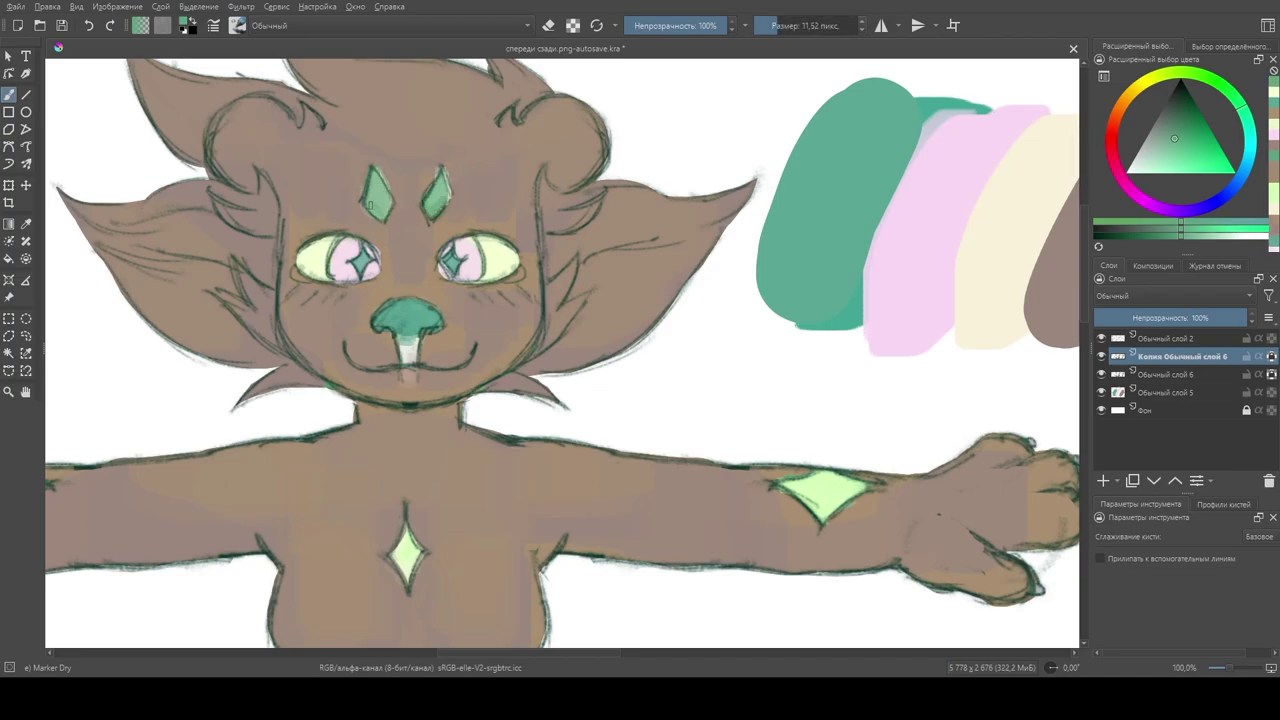
Step: Even out the green inside the front view's forehead diamonds with a brush of about 12 px
scroll(381, 213, "down", 3)
scroll(453, 207, "up", 3)
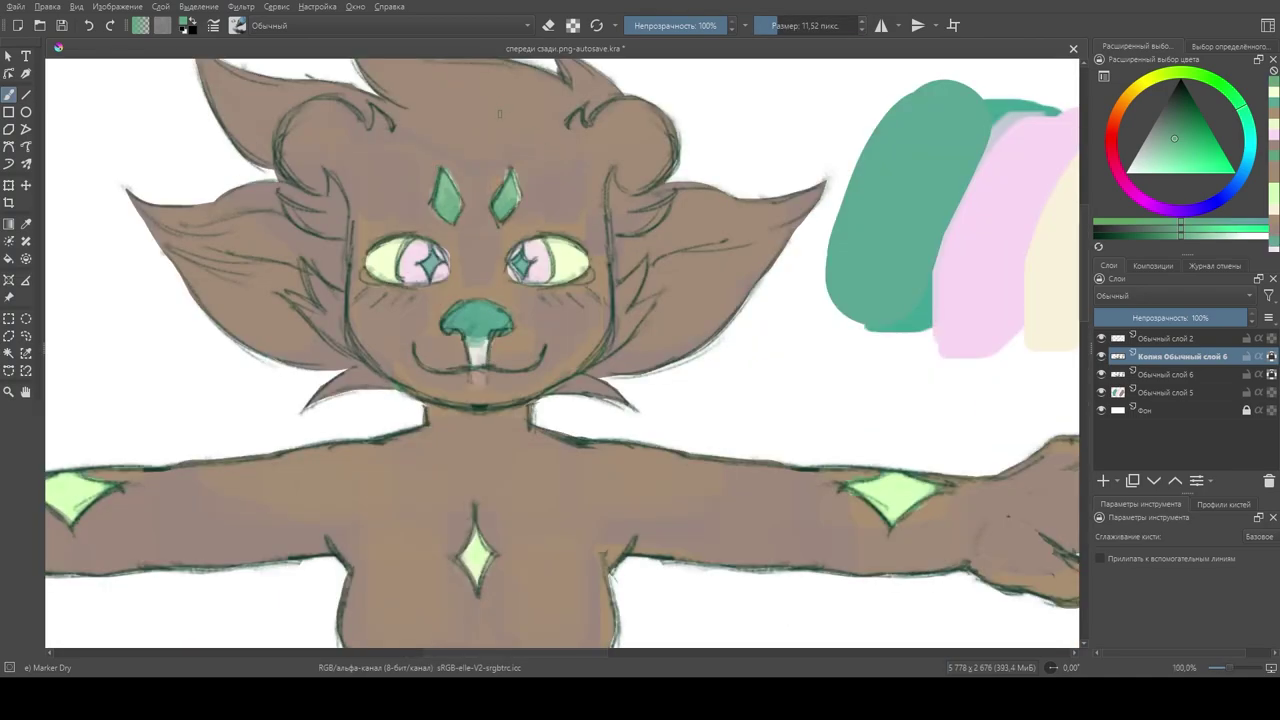
key("x")
left_click_drag(502, 198, 503, 202)
scroll(501, 215, "down", 3)
scroll(501, 215, "up", 3)
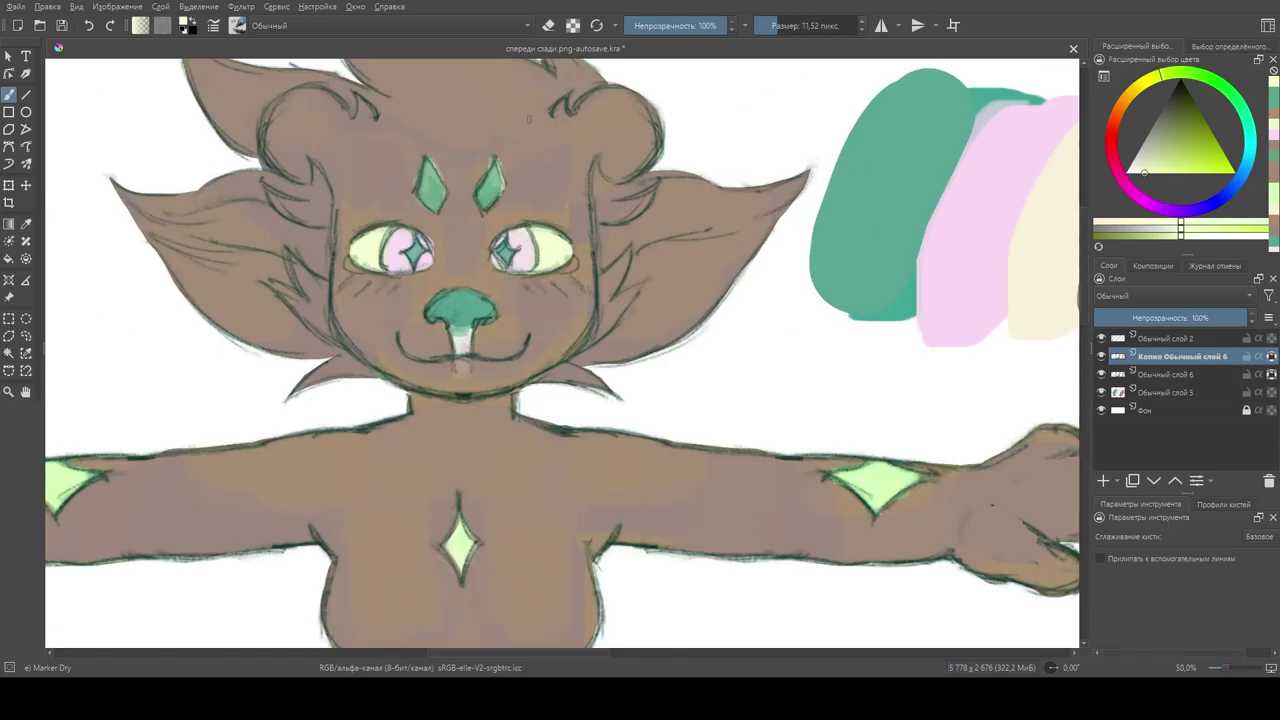
Step: Fill the remaining gaps in the forehead diamonds with green and clean their edges with sampled grey-brown
left_click(386, 245, "ctrl")
scroll(420, 200, "up", 1)
left_click_drag(422, 205, 418, 190)
left_click_drag(503, 185, 508, 200)
scroll(557, 470, "down", 3)
scroll(557, 470, "up", 2)
scroll(533, 113, "up", 4)
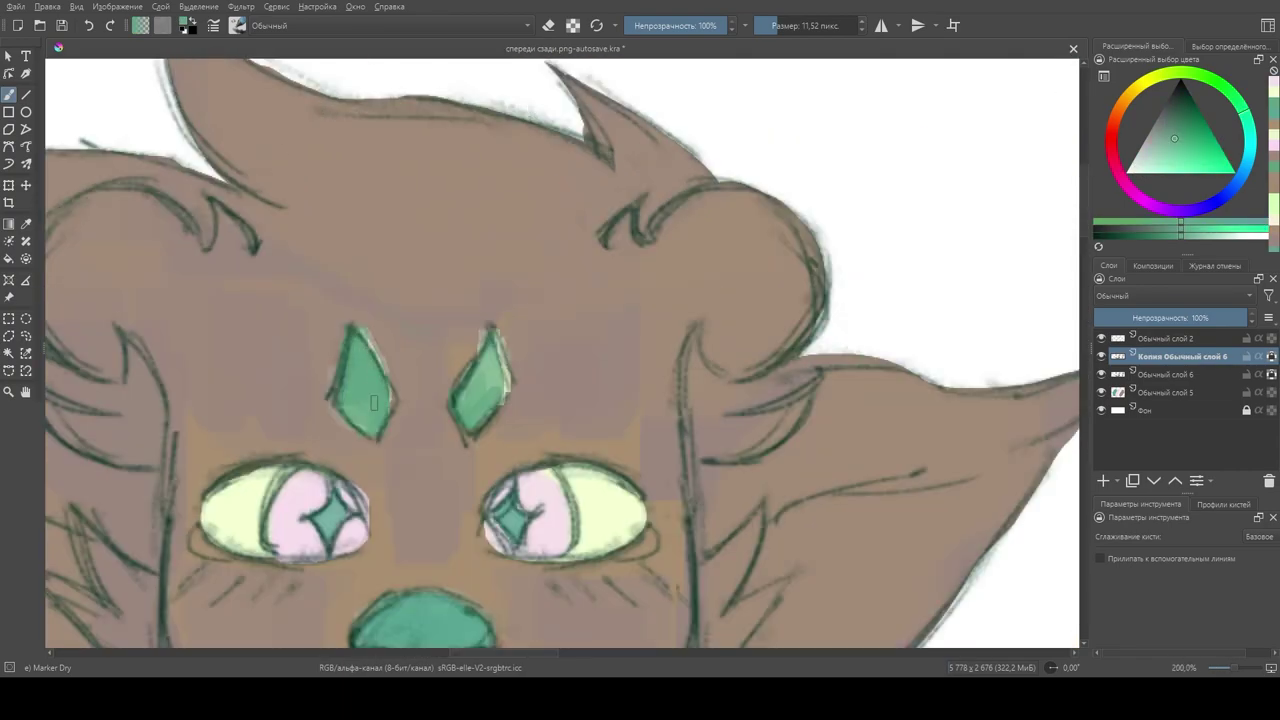
left_click(470, 355, "ctrl")
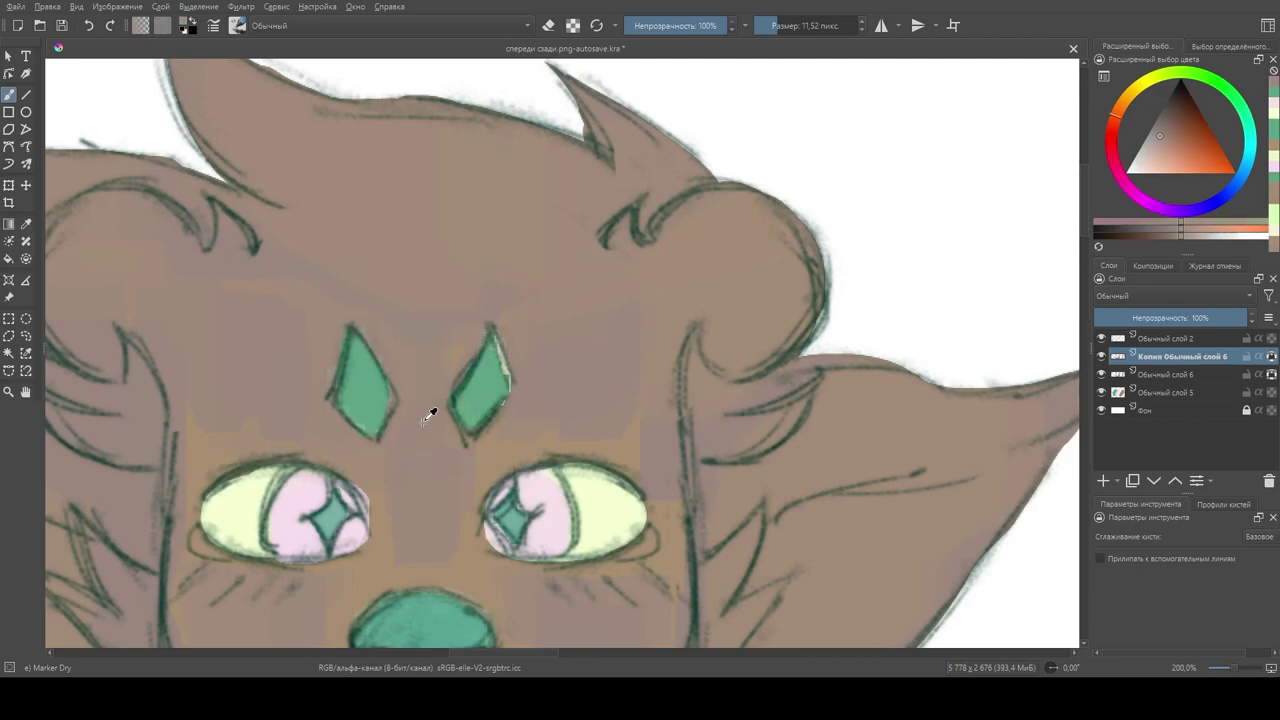
scroll(464, 293, "down", 1)
Step: Touch up the front view's eyes and the fur around them with sampled cream and brown
left_click(418, 320, "ctrl")
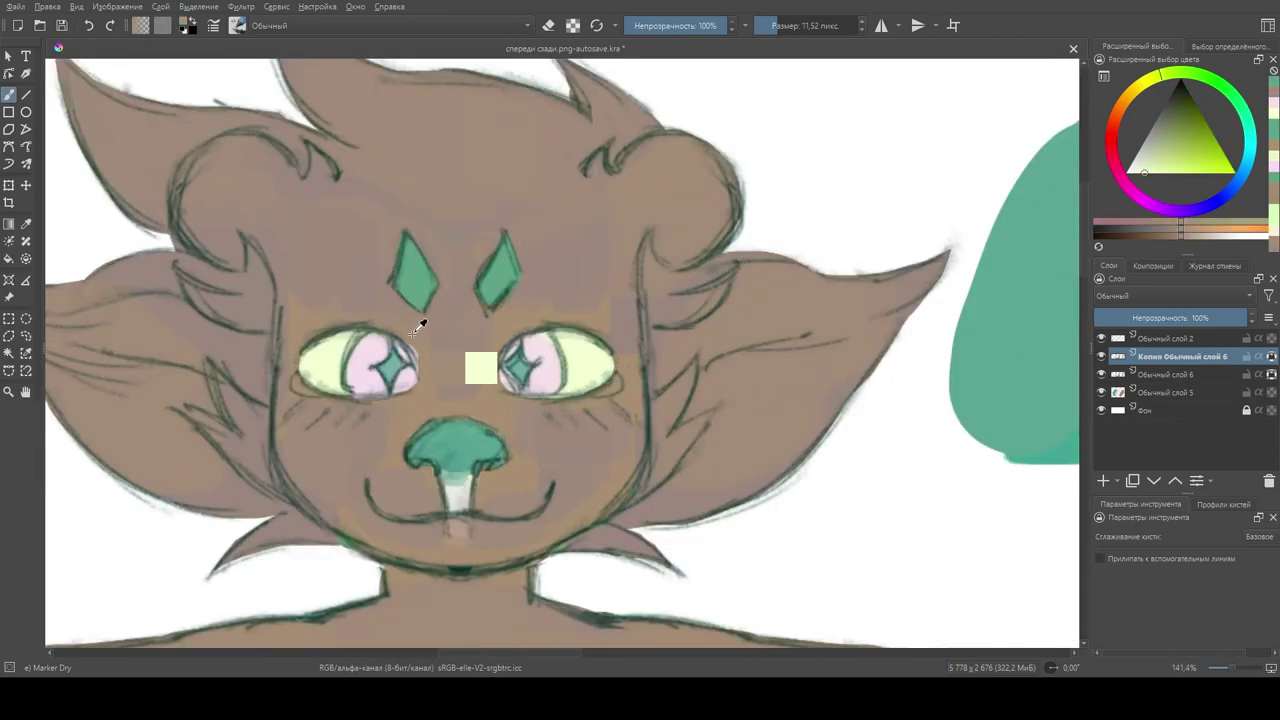
left_click(536, 375, "ctrl")
left_click(394, 324, "ctrl")
left_click_drag(598, 385, 618, 387)
left_click(322, 368, "ctrl")
key("minus")
key("minus")
key("minus")
key("minus")
key("minus")
key("minus")
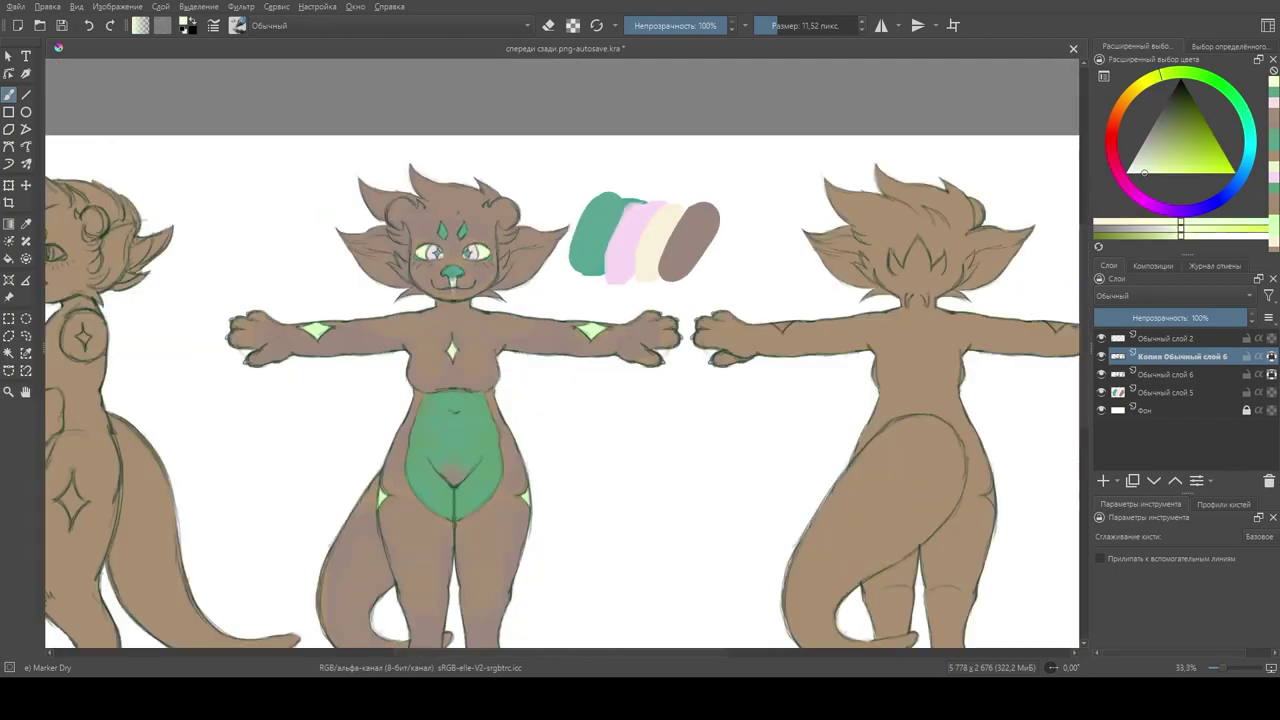